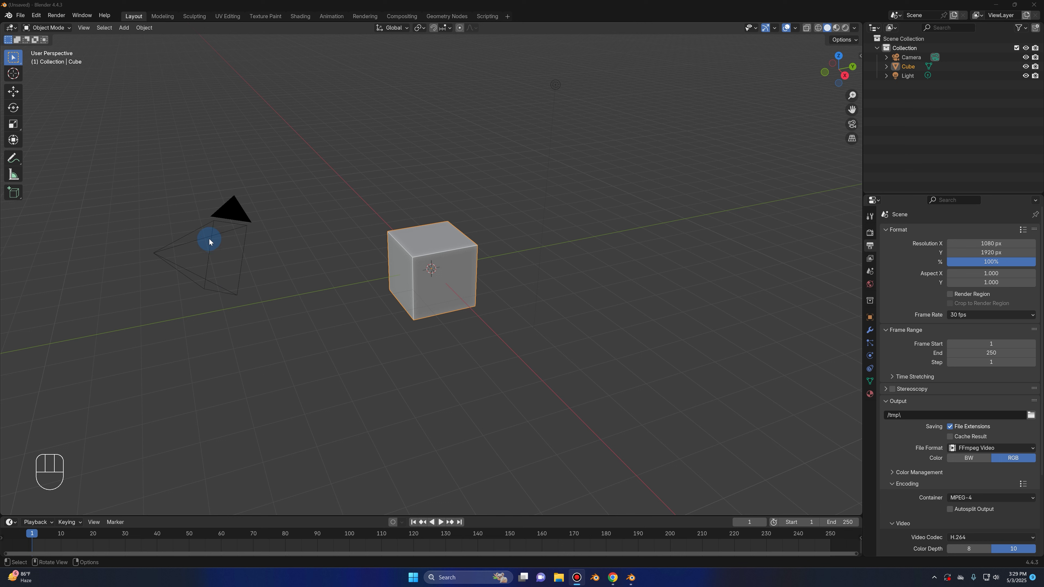
- Delete the camera and the light, leaving the cube in the scene
{"action": "left_click", "coordinate": [197, 229]}
{"action": "left_click", "coordinate": [232, 212]}
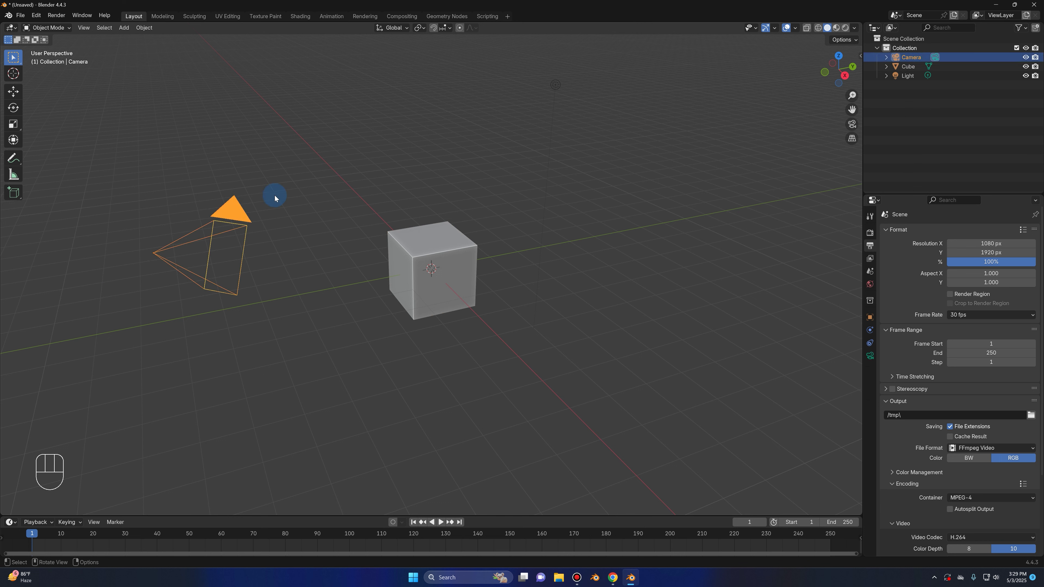
{"action": "key", "text": "Delete"}
{"action": "left_click", "coordinate": [551, 87]}
{"action": "key", "text": "Delete"}
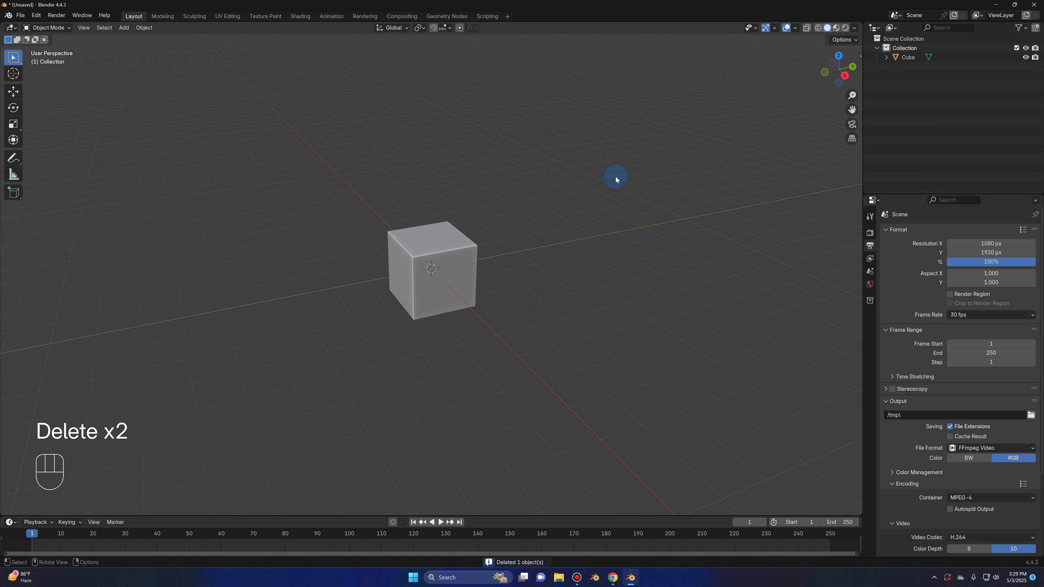
- In the right orthographic view, annotate a point labelled A on the cube's negative Y side and a point labelled B on its positive Y side
{"action": "left_click", "coordinate": [406, 264]}
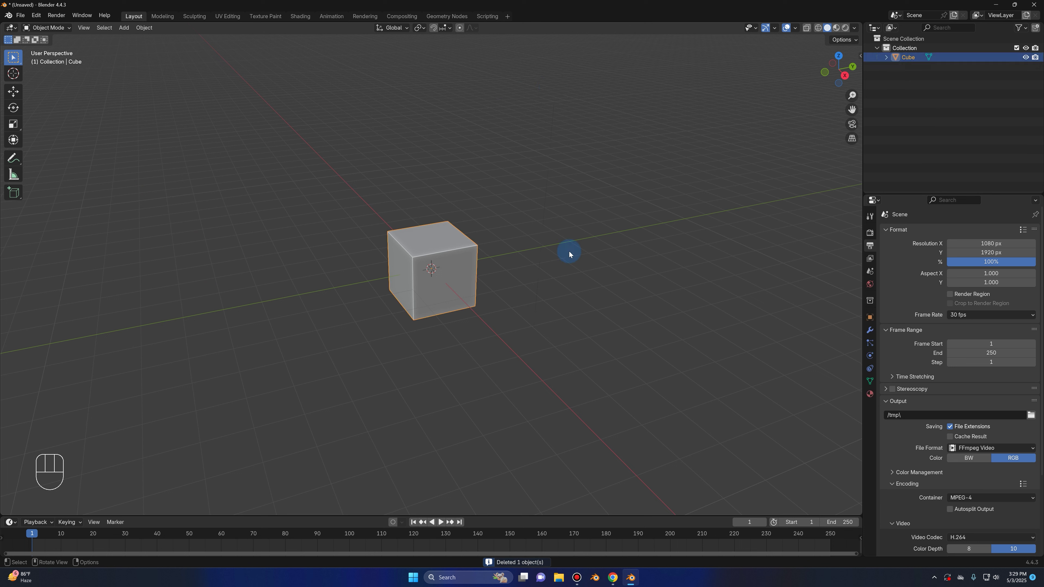
{"action": "left_click", "coordinate": [849, 76]}
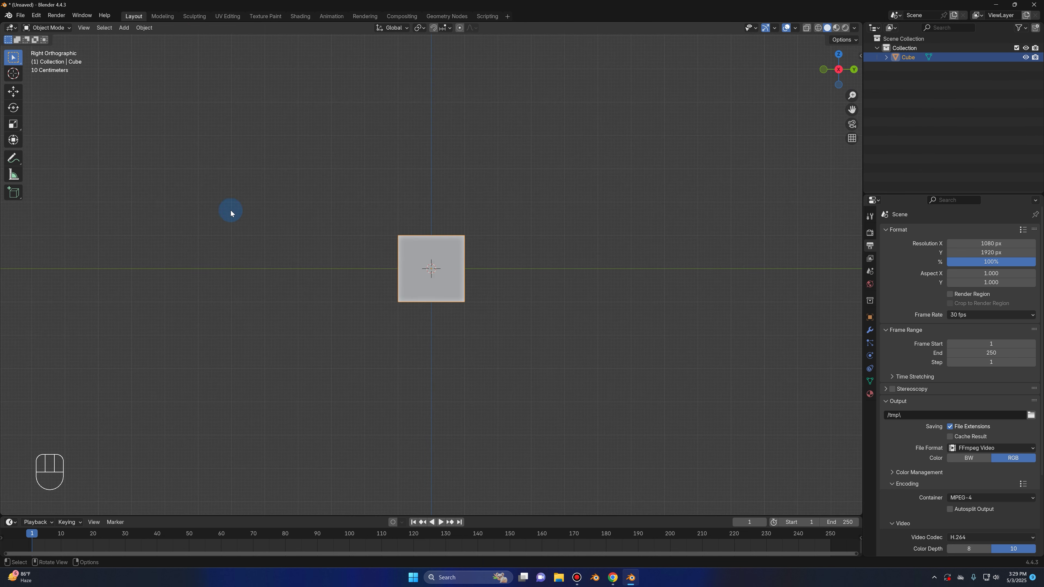
{"action": "left_click", "coordinate": [13, 159]}
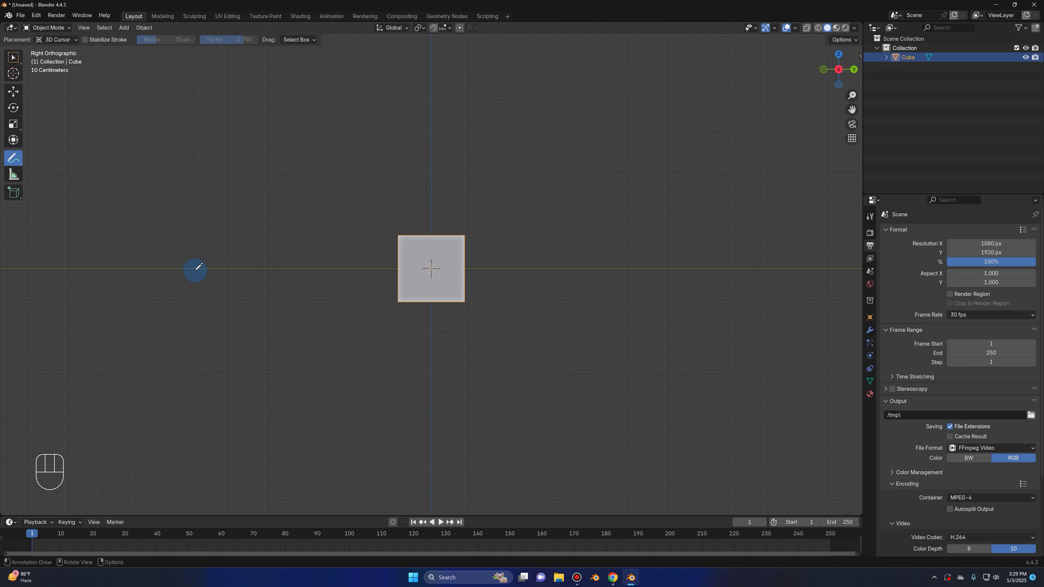
{"action": "left_click_drag", "start_coordinate": [198, 264], "coordinate": [204, 250]}
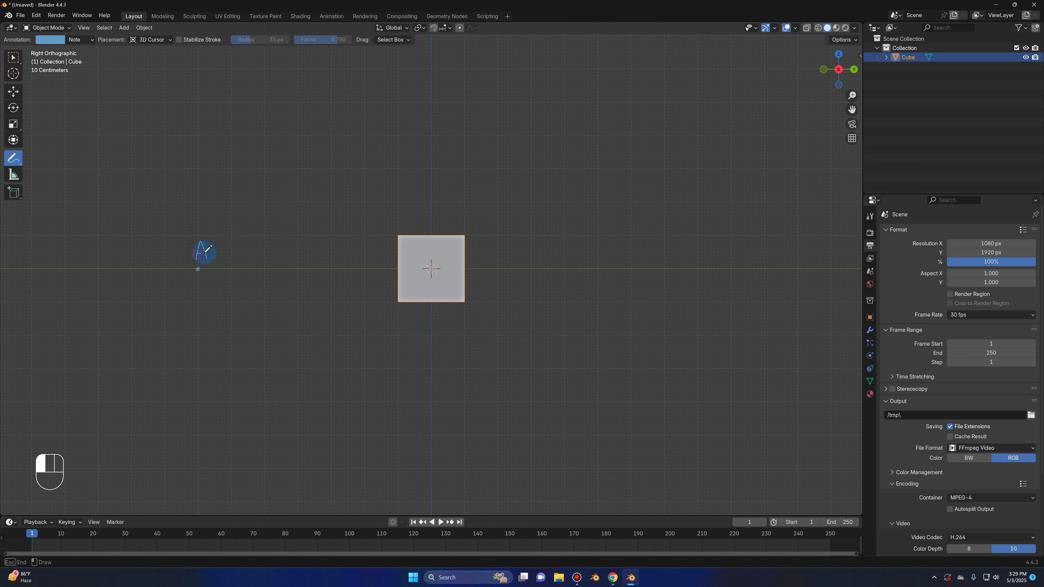
{"action": "left_click", "coordinate": [599, 269]}
{"action": "mouse_move", "coordinate": [593, 259]}
{"action": "left_mouse_down"}
{"action": "mouse_move", "coordinate": [591, 241]}
{"action": "mouse_move", "coordinate": [601, 256]}
{"action": "mouse_move", "coordinate": [592, 259]}
{"action": "left_mouse_up"}
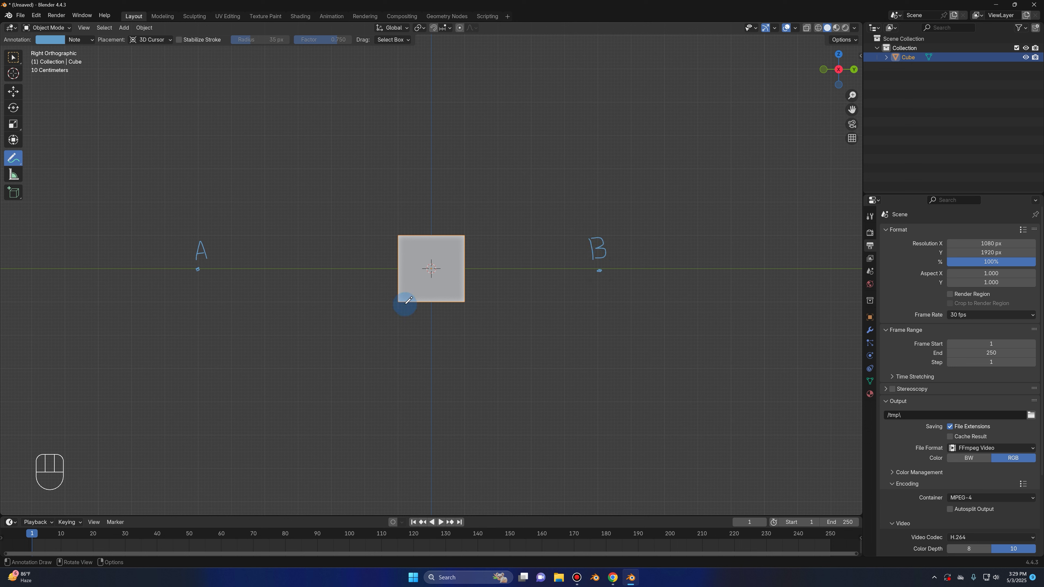
- Annotate an arrow running from A towards B beneath the cube, with the underlined word "Animation" under it
{"action": "mouse_move", "coordinate": [221, 345]}
{"action": "left_mouse_down"}
{"action": "mouse_move", "coordinate": [528, 346]}
{"action": "mouse_move", "coordinate": [528, 359]}
{"action": "left_mouse_up"}
{"action": "mouse_move", "coordinate": [288, 414]}
{"action": "left_mouse_down"}
{"action": "mouse_move", "coordinate": [308, 421]}
{"action": "mouse_move", "coordinate": [306, 401]}
{"action": "mouse_move", "coordinate": [335, 413]}
{"action": "mouse_move", "coordinate": [388, 379]}
{"action": "mouse_move", "coordinate": [400, 391]}
{"action": "mouse_move", "coordinate": [402, 374]}
{"action": "mouse_move", "coordinate": [420, 383]}
{"action": "left_mouse_up"}
{"action": "mouse_move", "coordinate": [424, 378]}
{"action": "left_mouse_down"}
{"action": "mouse_move", "coordinate": [438, 382]}
{"action": "mouse_move", "coordinate": [173, 432]}
{"action": "left_mouse_up"}
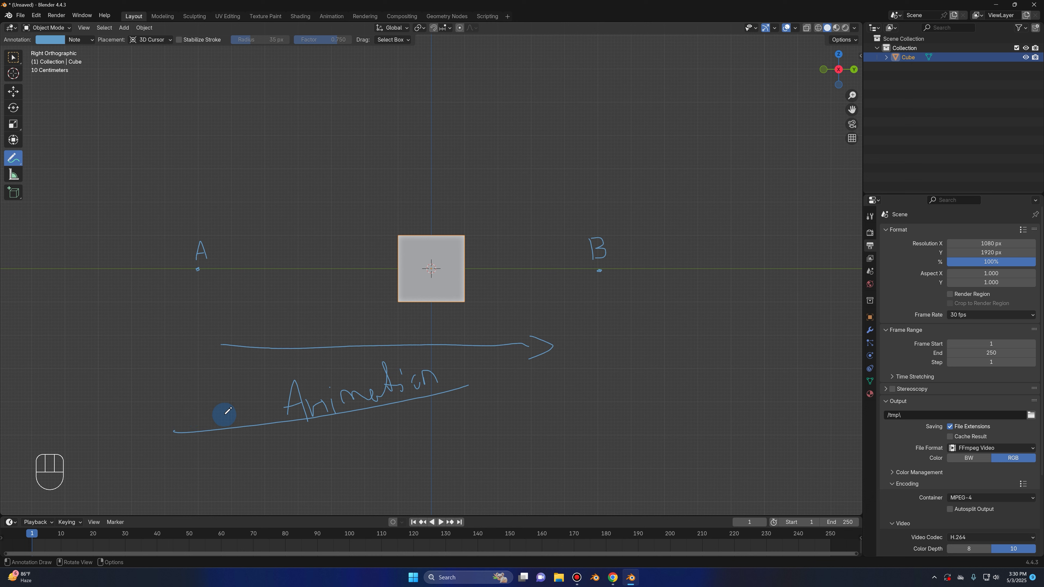
{"action": "left_click", "coordinate": [14, 58]}
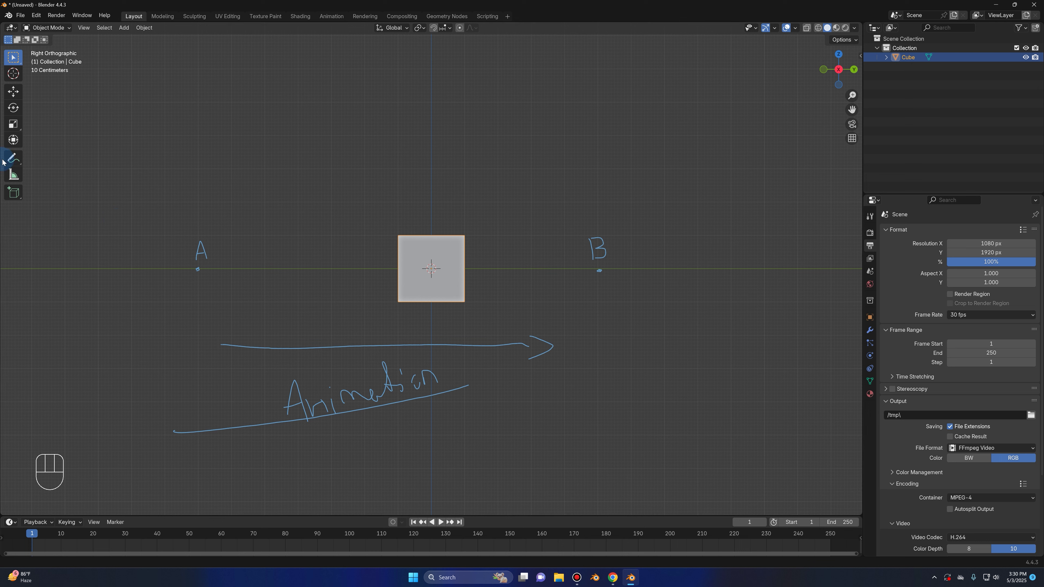
- Scrub the timeline to frame 30, return it to frame 1, and annotate "2 sec" above point A
{"action": "left_click", "coordinate": [13, 158]}
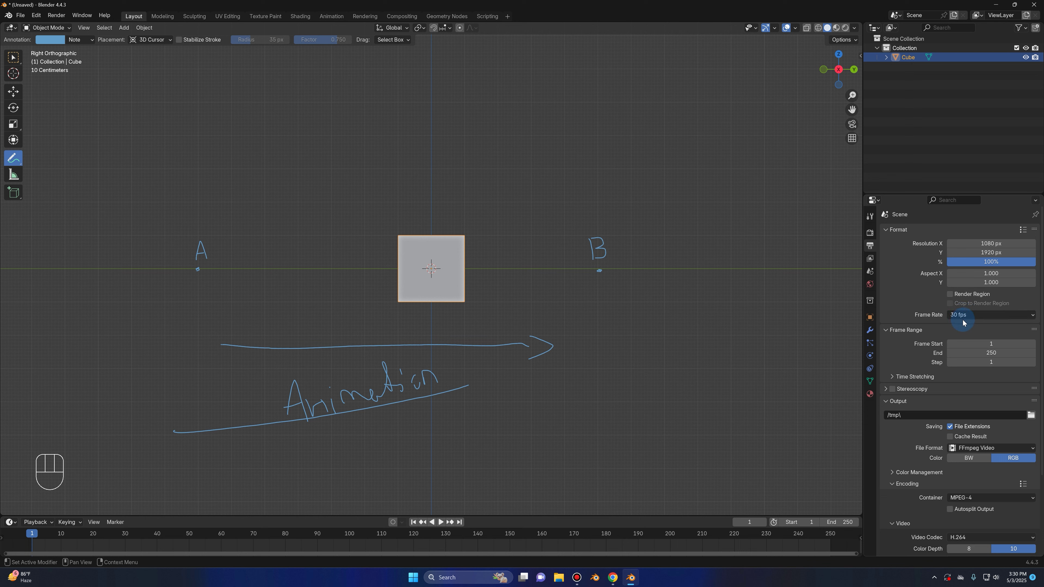
{"action": "left_click", "coordinate": [105, 536]}
{"action": "left_click_drag", "start_coordinate": [101, 539], "coordinate": [125, 540]}
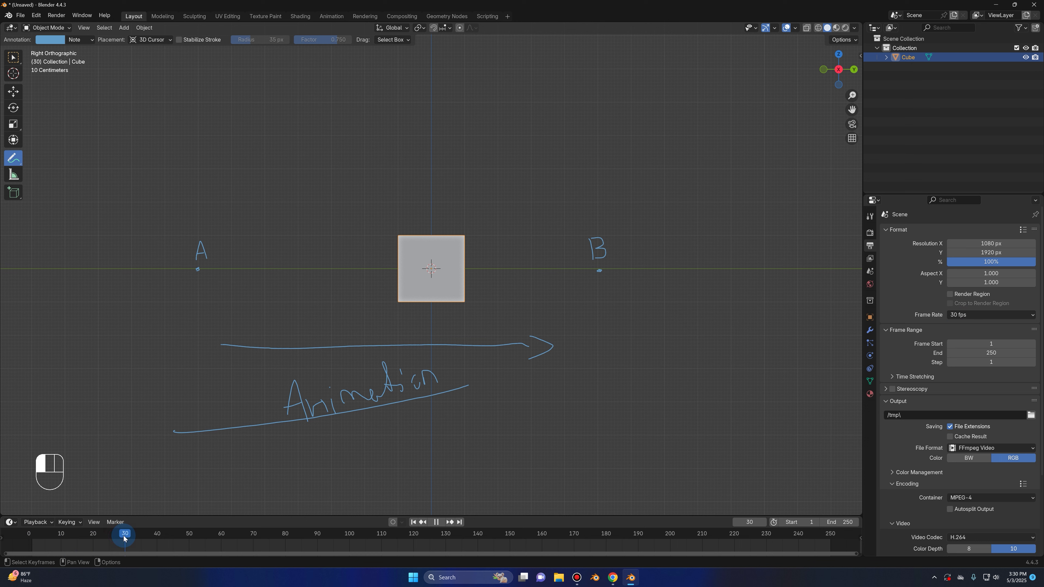
{"action": "left_click", "coordinate": [413, 522]}
{"action": "mouse_move", "coordinate": [257, 113]}
{"action": "left_mouse_down"}
{"action": "mouse_move", "coordinate": [270, 105]}
{"action": "mouse_move", "coordinate": [284, 129]}
{"action": "left_mouse_up"}
{"action": "left_click_drag", "start_coordinate": [301, 110], "coordinate": [318, 116]}
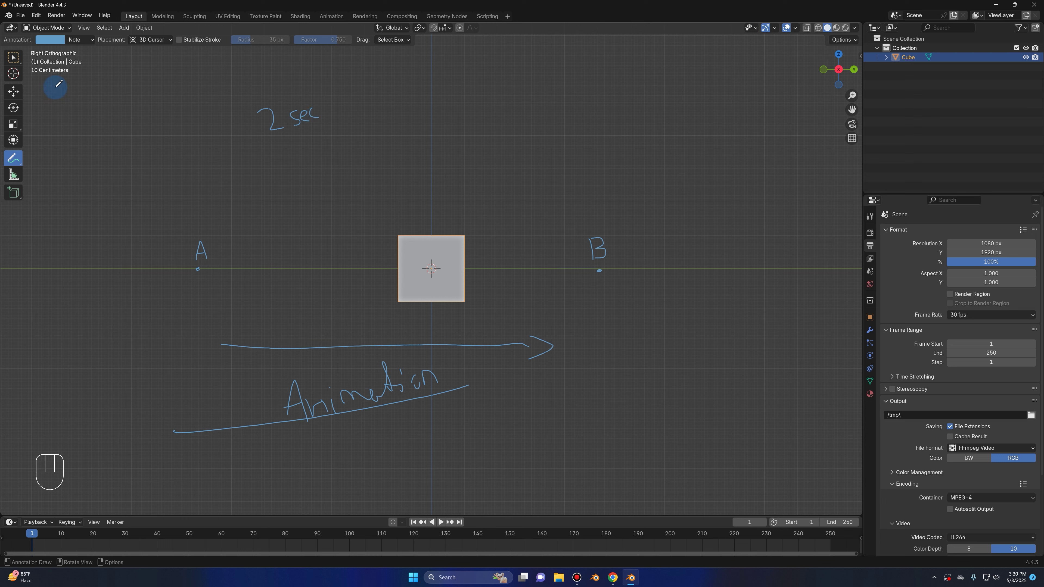
{"action": "left_click", "coordinate": [13, 57]}
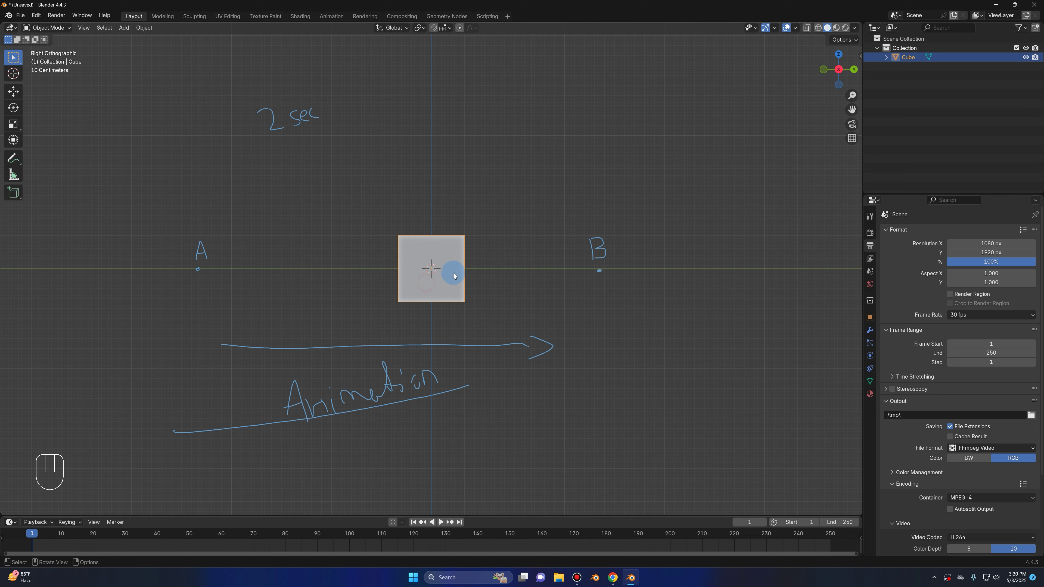
- Show the cube's object properties and, in the right orthographic view, move the cube 7 m along negative Y onto point A
{"action": "left_click", "coordinate": [870, 317]}
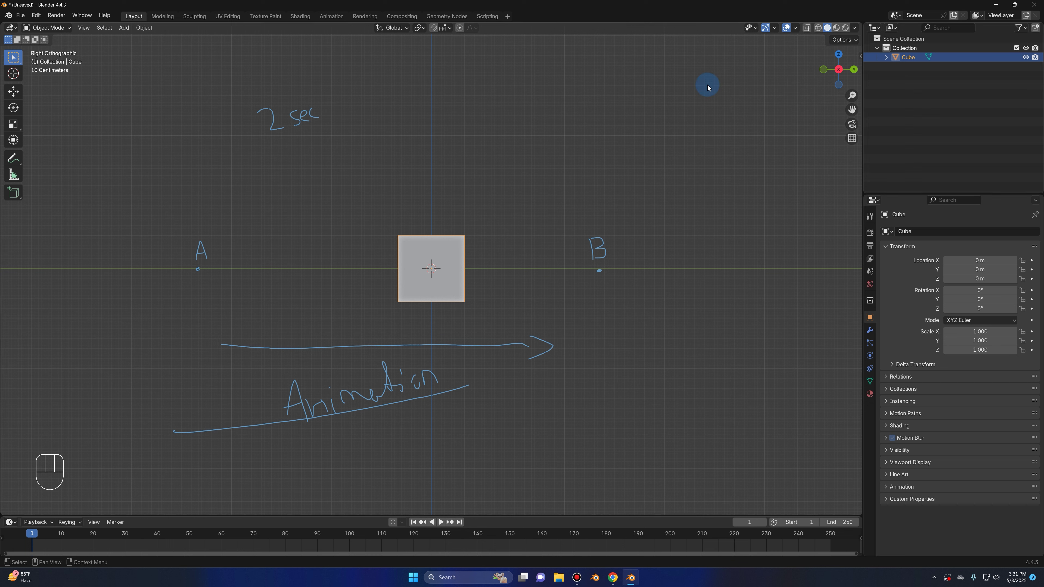
{"action": "mouse_move", "coordinate": [438, 280]}
{"action": "middle_mouse_down"}
{"action": "mouse_move", "coordinate": [491, 296]}
{"action": "mouse_move", "coordinate": [698, 256]}
{"action": "mouse_move", "coordinate": [291, 324]}
{"action": "mouse_move", "coordinate": [237, 263]}
{"action": "middle_mouse_up"}
{"action": "middle_click_drag", "start_coordinate": [500, 262], "coordinate": [551, 269]}
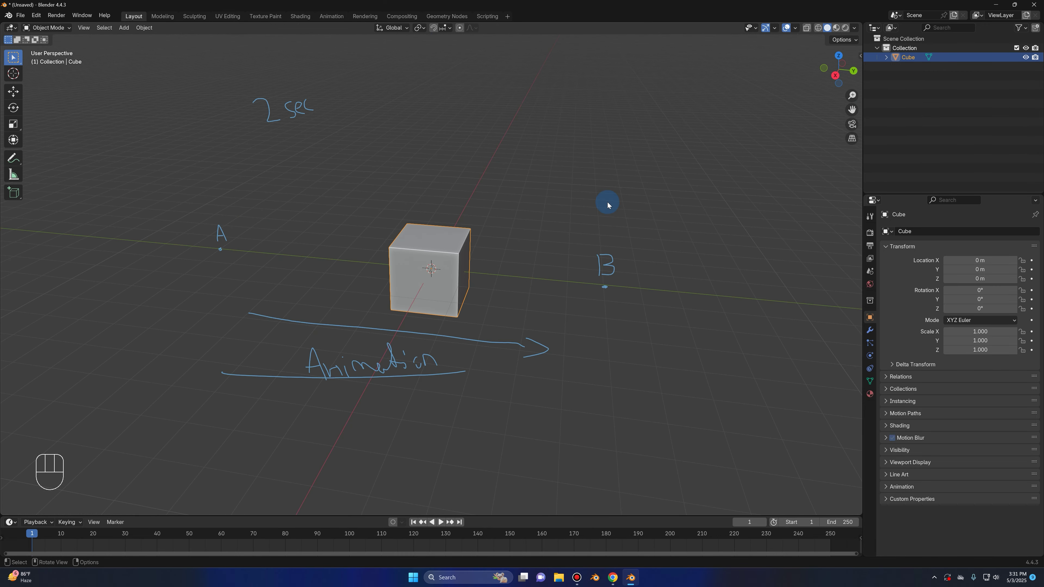
{"action": "left_click", "coordinate": [835, 75]}
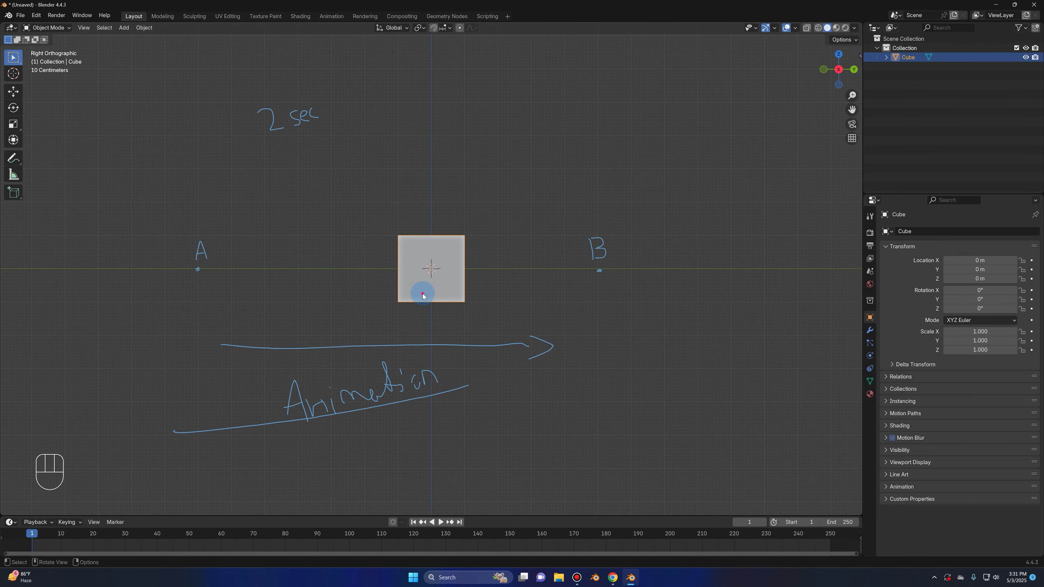
{"action": "key", "text": "g"}
{"action": "key", "text": "y"}
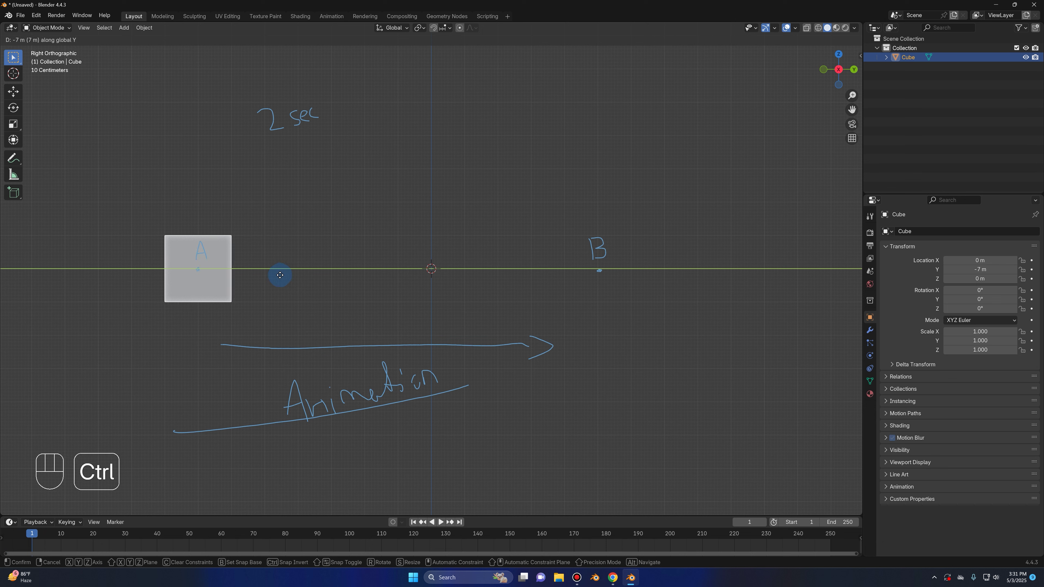
{"action": "left_click", "coordinate": [280, 275]}
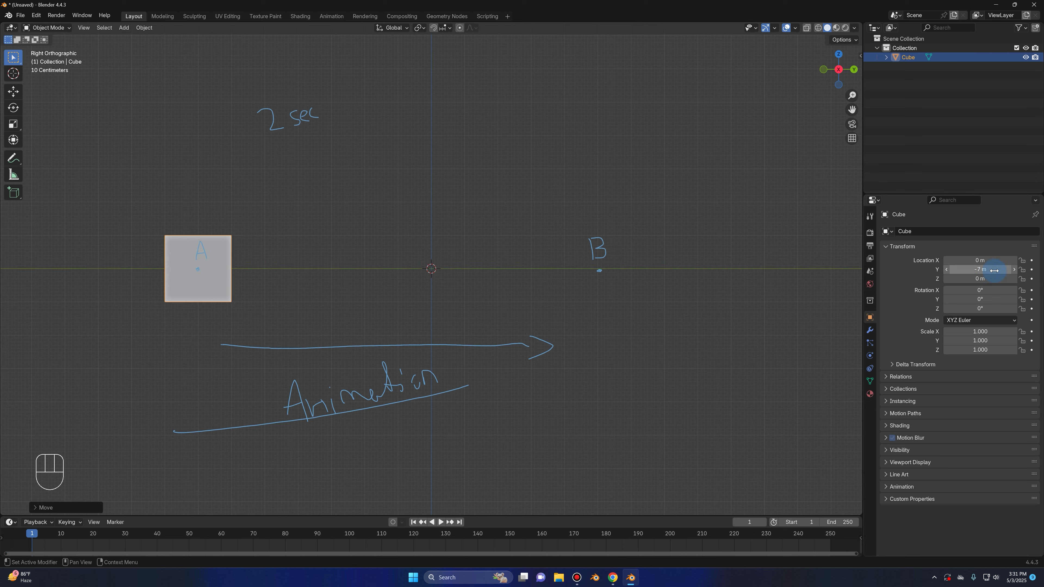
- Enter -7 m as the cube's Y location and keyframe that value at frame 1
{"action": "left_click_drag", "start_coordinate": [990, 272], "coordinate": [975, 272]}
{"action": "left_click", "coordinate": [975, 271]}
{"action": "type", "text": "-7"}
{"action": "key", "text": "Return"}
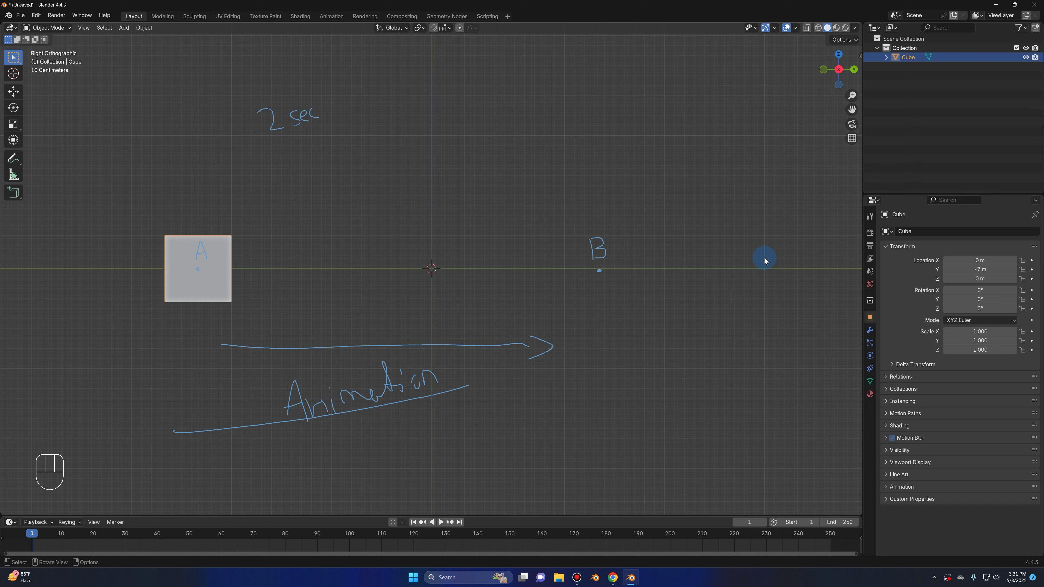
{"action": "left_click", "coordinate": [1032, 272]}
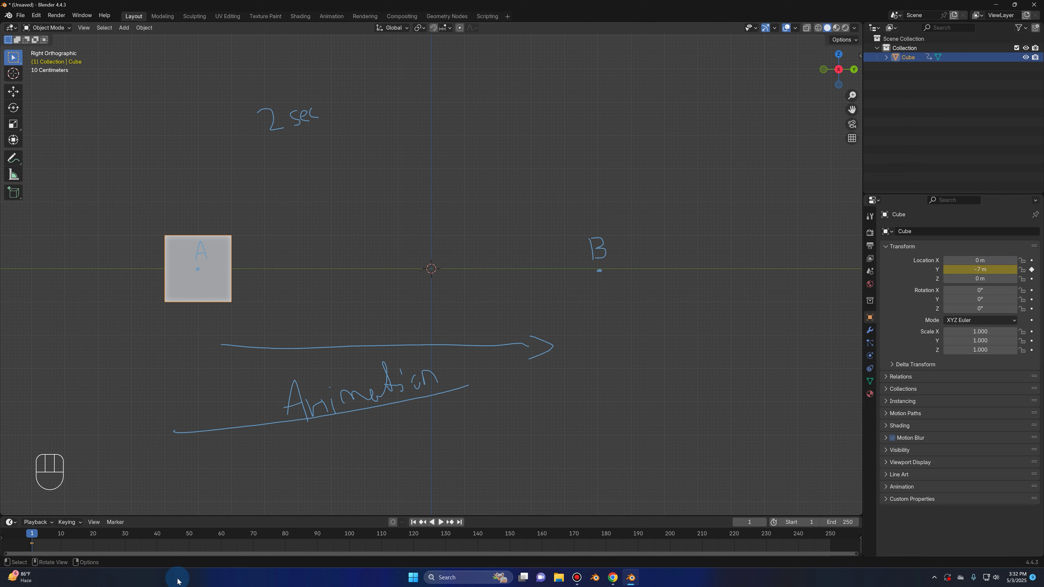
- At frame 60, move the cube 12 m along Y onto point B and keyframe its Y location at 5 m
{"action": "left_click_drag", "start_coordinate": [34, 534], "coordinate": [221, 536]}
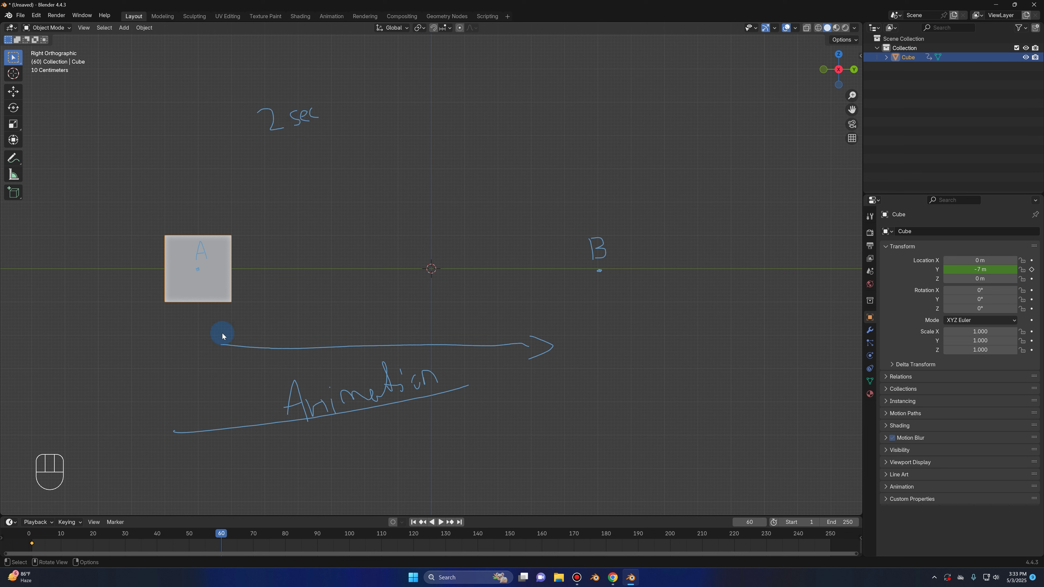
{"action": "key", "text": "g"}
{"action": "key", "text": "ctrl"}
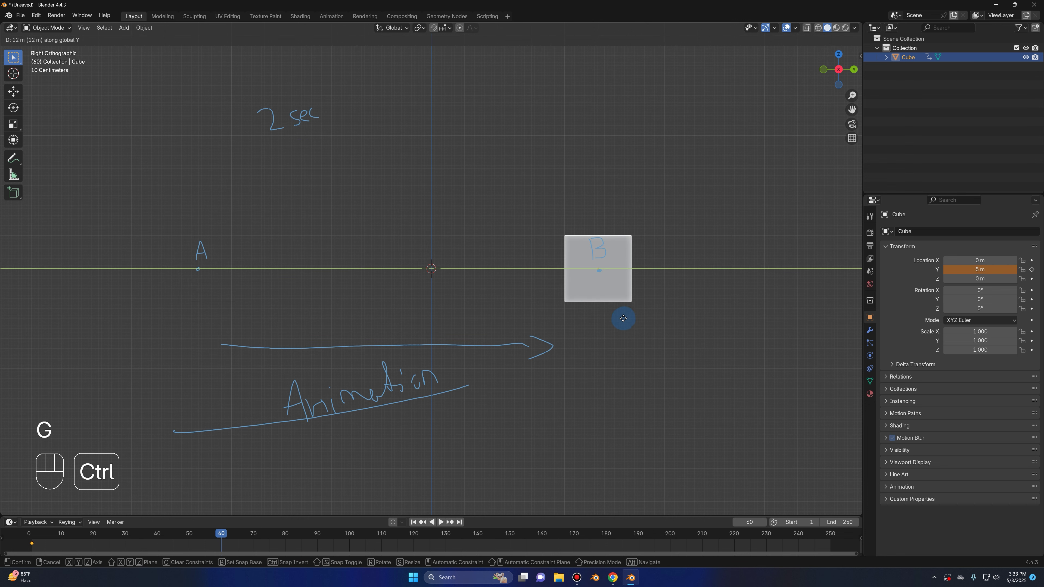
{"action": "left_click", "coordinate": [623, 318]}
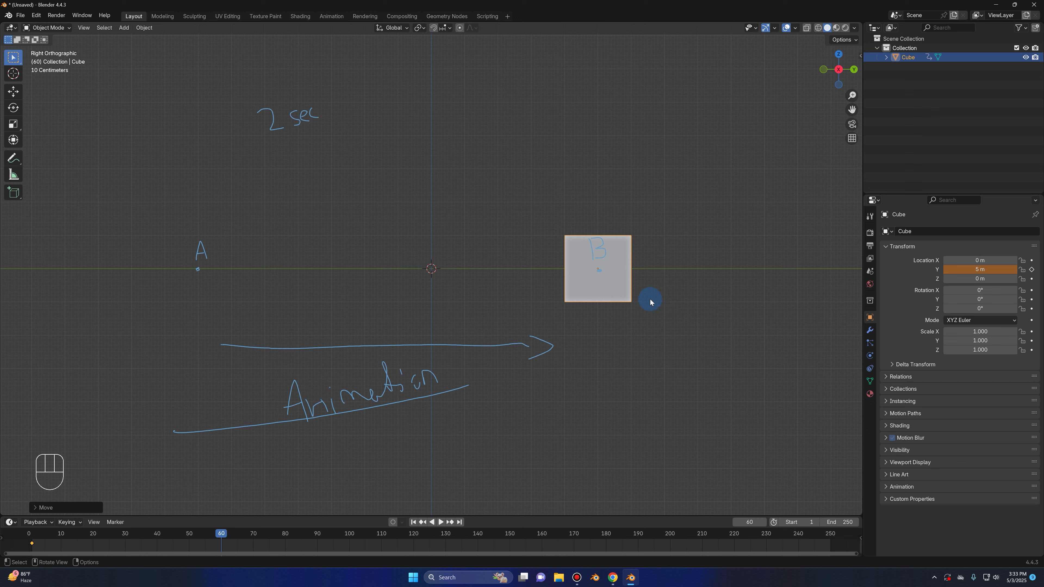
{"action": "left_click", "coordinate": [1032, 270]}
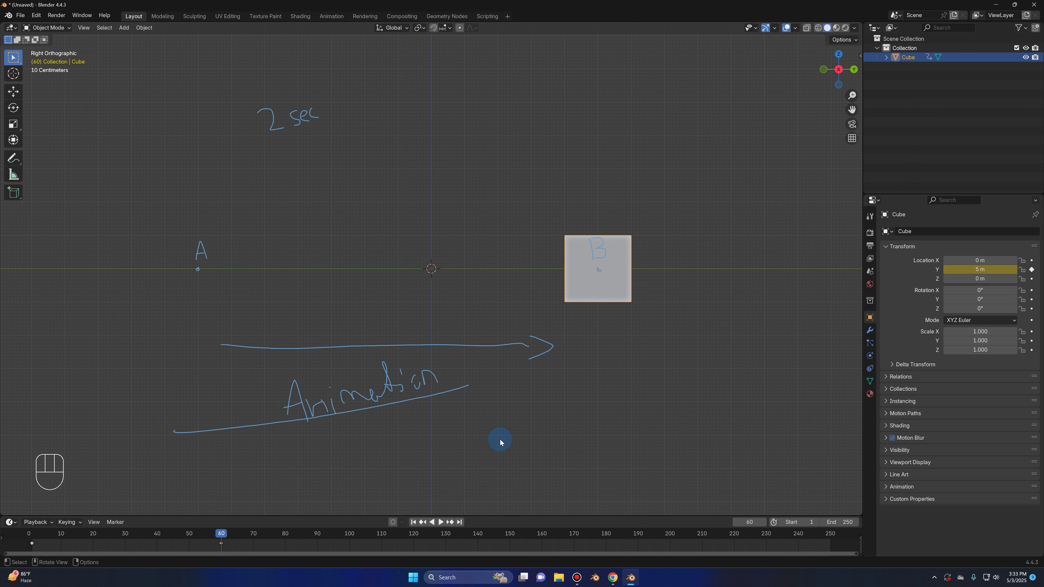
- Play the cube's motion from A to B several times from the first frame, returning to frame 1
{"action": "left_click", "coordinate": [413, 521]}
{"action": "right_click", "coordinate": [366, 302]}
{"action": "key", "text": "space"}
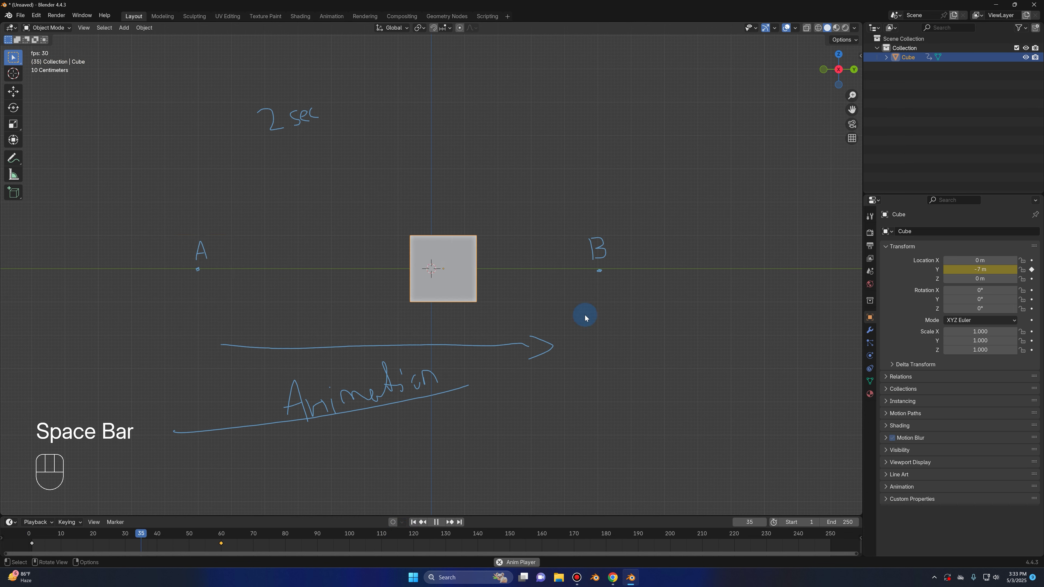
{"action": "key", "text": "space"}
{"action": "left_click", "coordinate": [413, 521]}
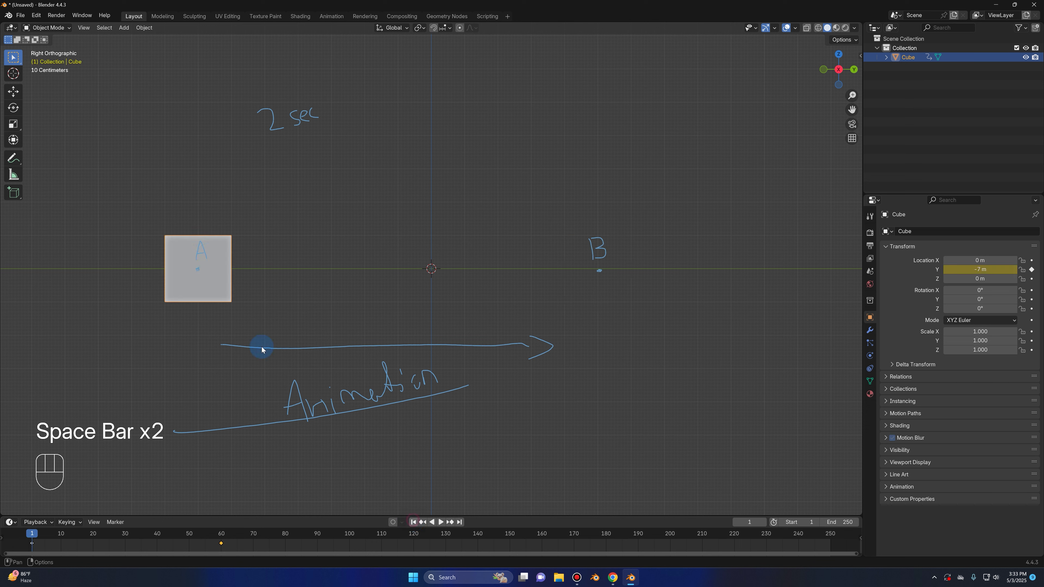
{"action": "key", "text": "space"}
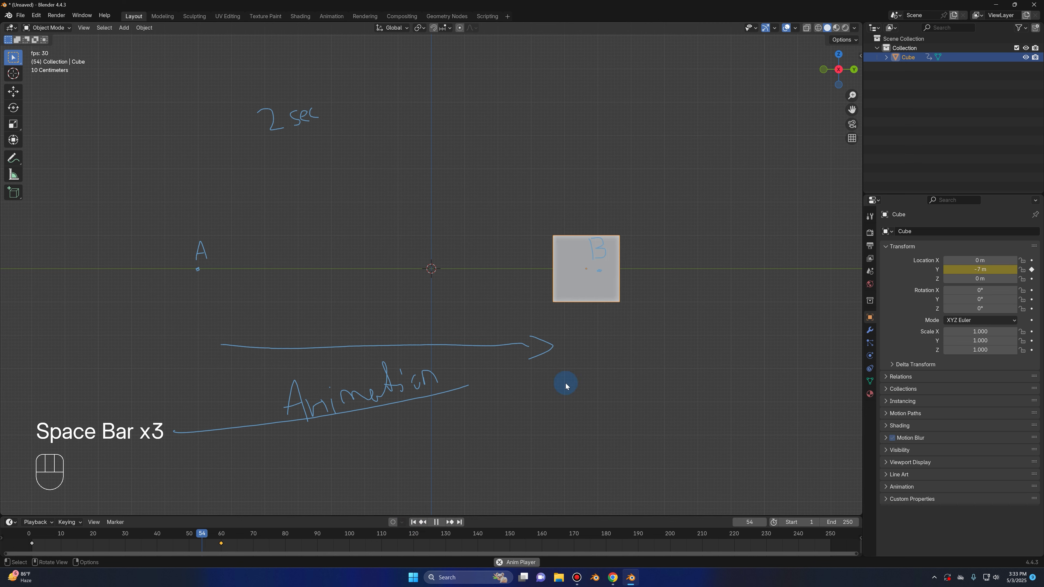
{"action": "key", "text": "space"}
{"action": "left_click", "coordinate": [412, 522]}
{"action": "key", "text": "space"}
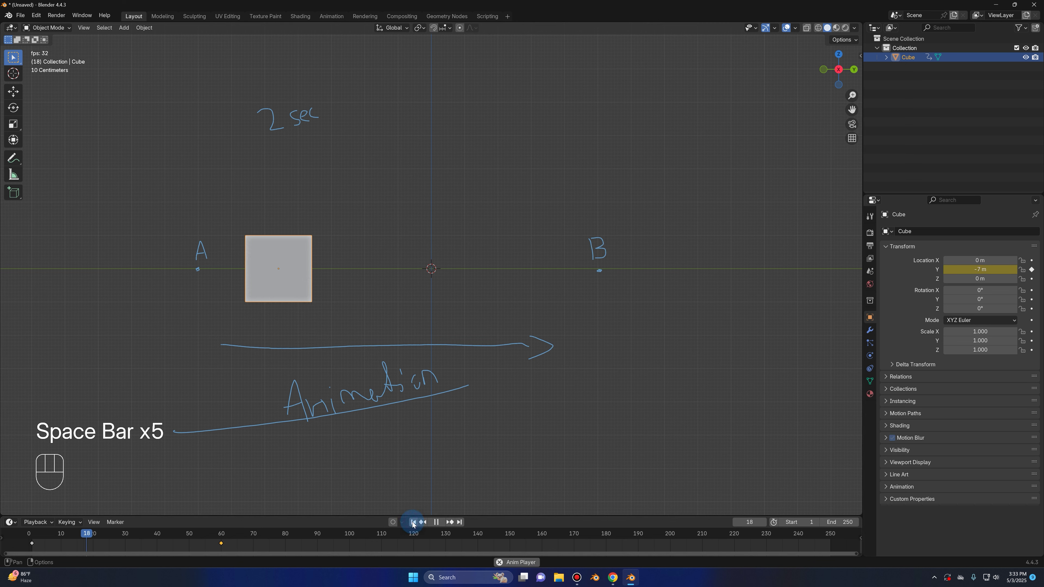
{"action": "key", "text": "space"}
{"action": "left_click", "coordinate": [413, 521]}
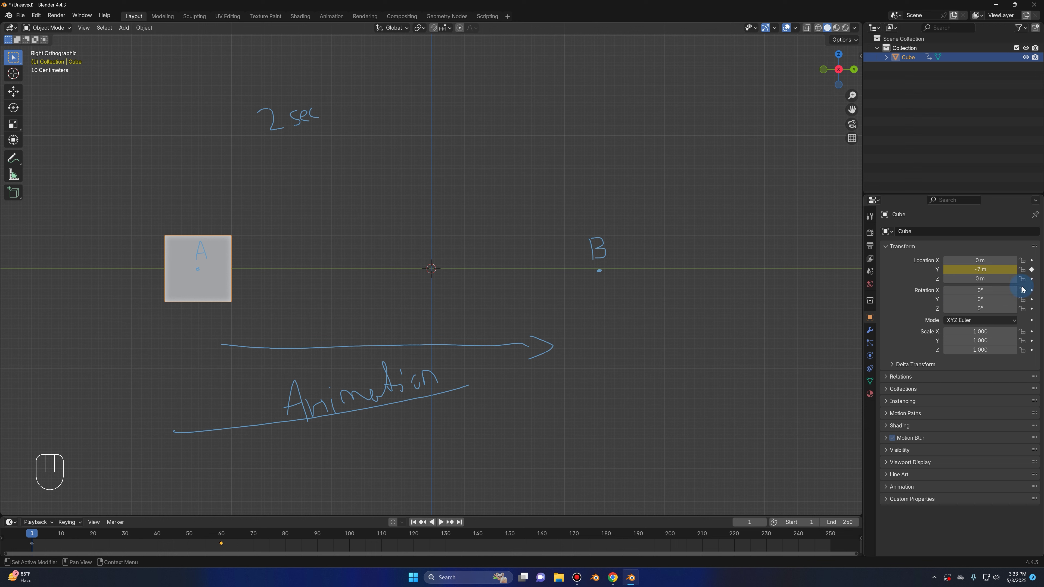
- With the timeline at frame 1, move the cube up 3 m along Z
{"action": "key", "text": "g"}
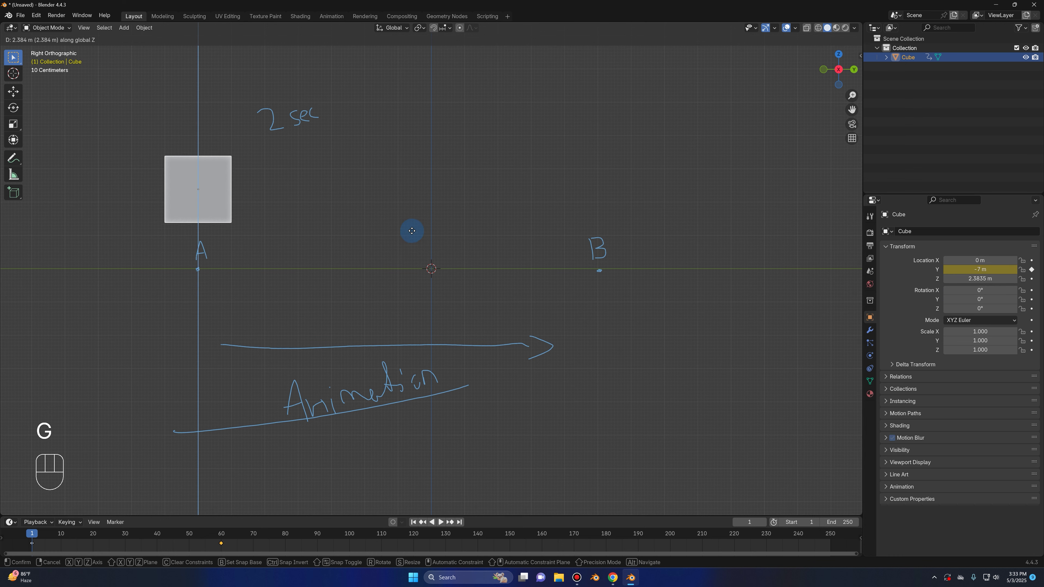
{"action": "key", "text": "ctrl"}
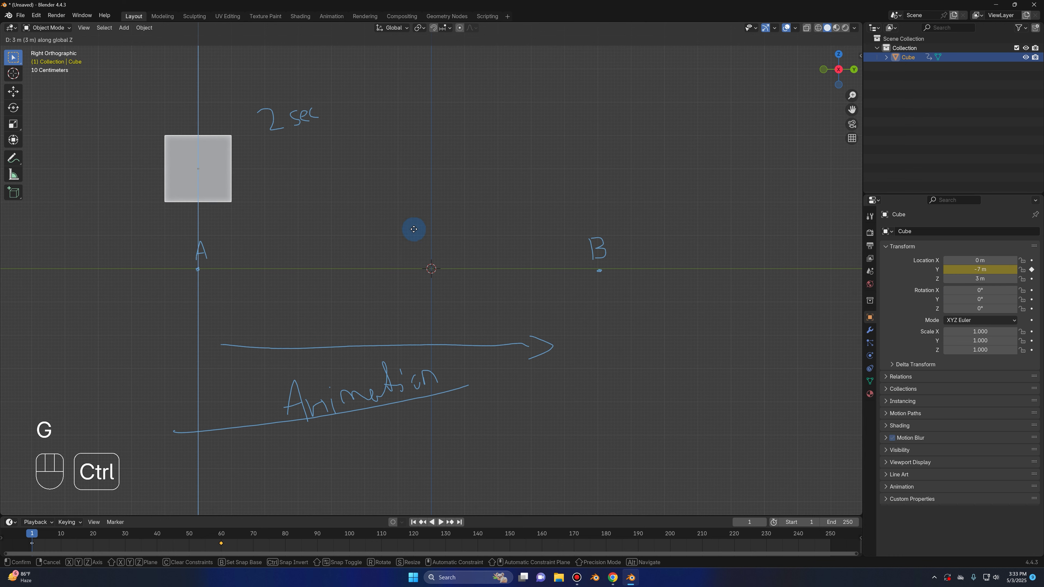
{"action": "left_click", "coordinate": [414, 229]}
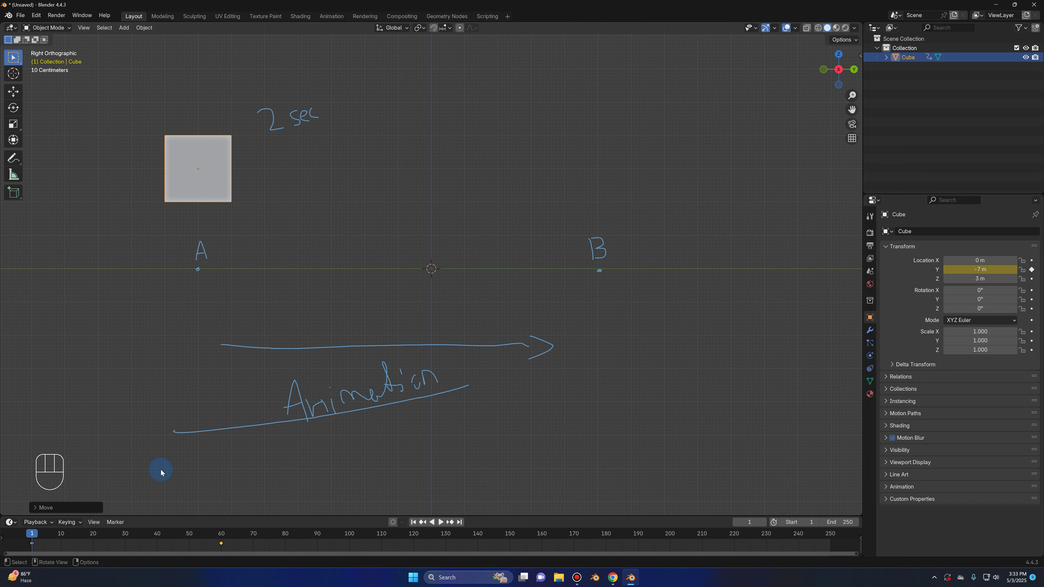
{"action": "mouse_move", "coordinate": [35, 531]}
{"action": "left_mouse_down"}
{"action": "mouse_move", "coordinate": [268, 550]}
{"action": "mouse_move", "coordinate": [123, 525]}
{"action": "mouse_move", "coordinate": [33, 530]}
{"action": "left_mouse_up"}
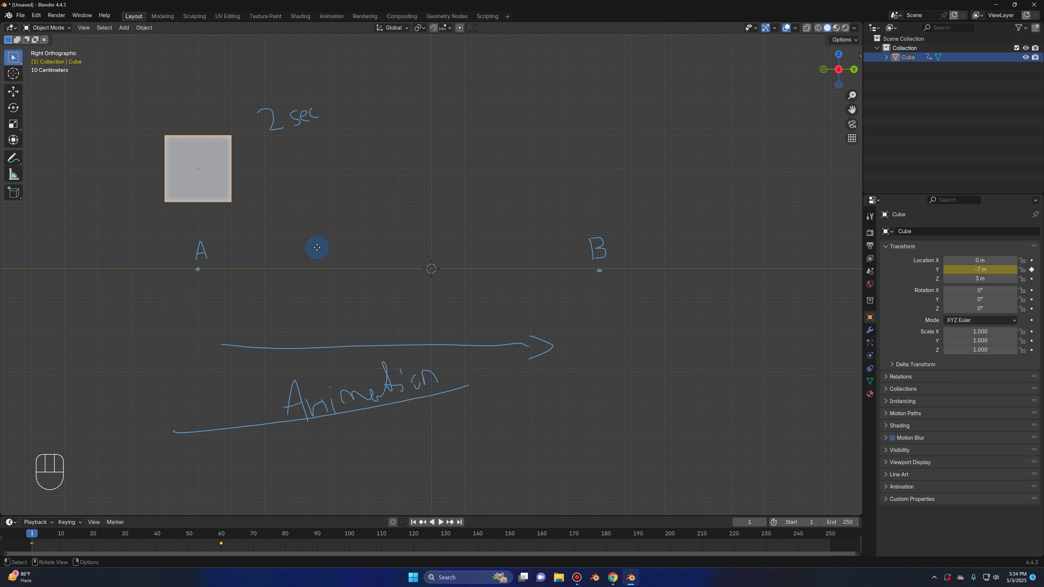
- Move the cube down along Z to about -3.5 m and play the animation to check its motion
{"action": "key", "text": "g"}
{"action": "key", "text": "space"}
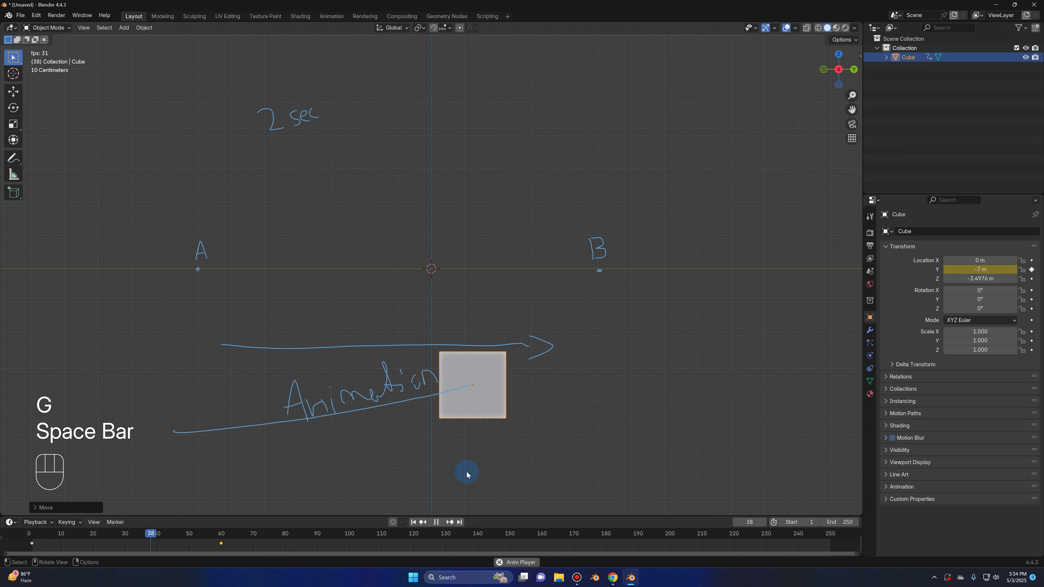
{"action": "key", "text": "space"}
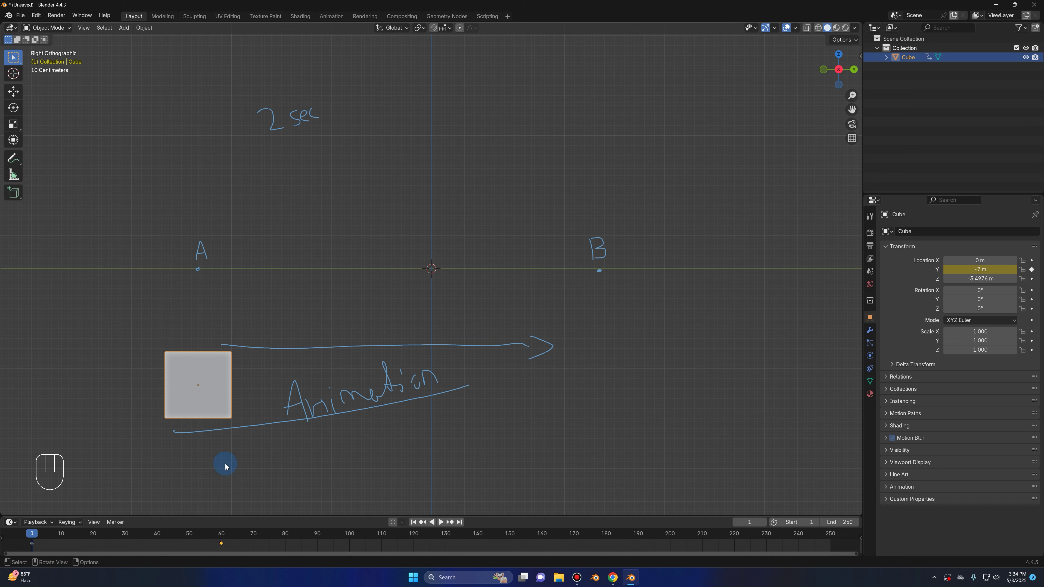
- At frame 1, raise the cube 7.5 m along Z, then set and keyframe its Z location at 4 m
{"action": "key", "text": "g"}
{"action": "key", "text": "ctrl"}
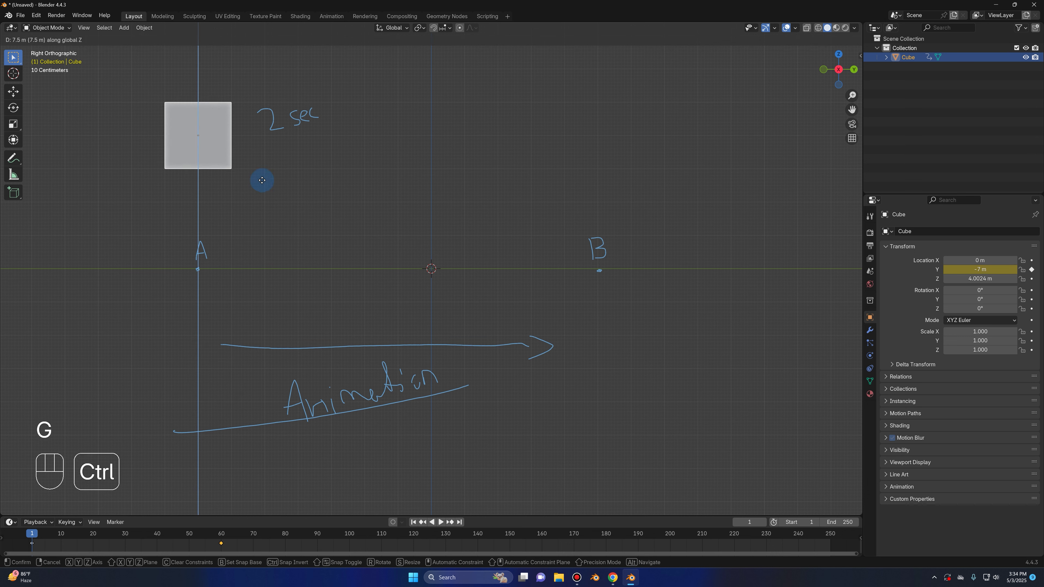
{"action": "left_click", "coordinate": [262, 181], "text": "ctrl"}
{"action": "left_click", "coordinate": [994, 279]}
{"action": "type", "text": "4"}
{"action": "key", "text": "Return"}
{"action": "left_click", "coordinate": [1032, 279]}
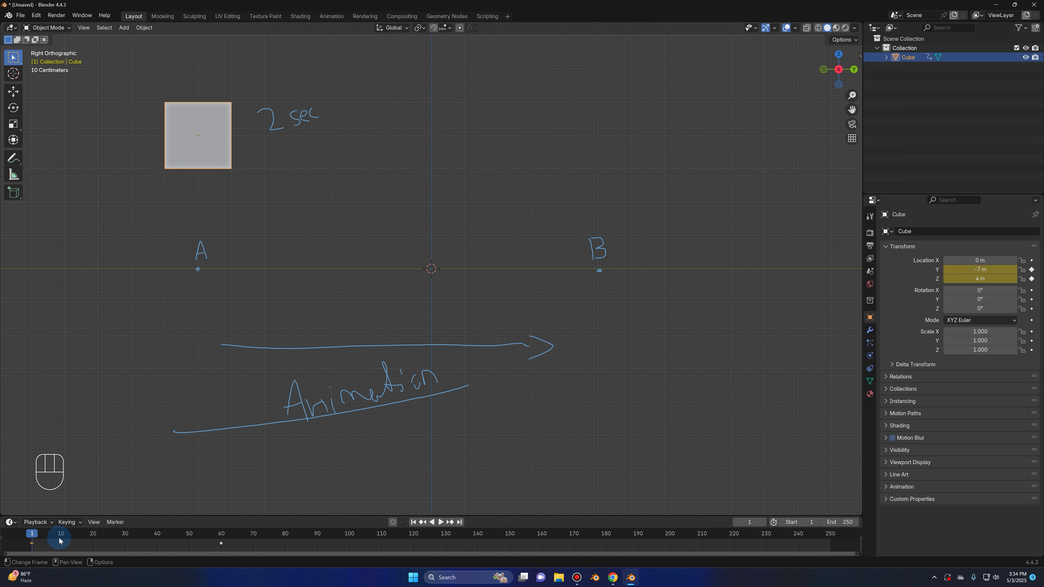
- At frame 60, lower the cube along Z to -0.1 m, keyframe its Z location, and play the motion from frame 1
{"action": "key", "text": "Up"}
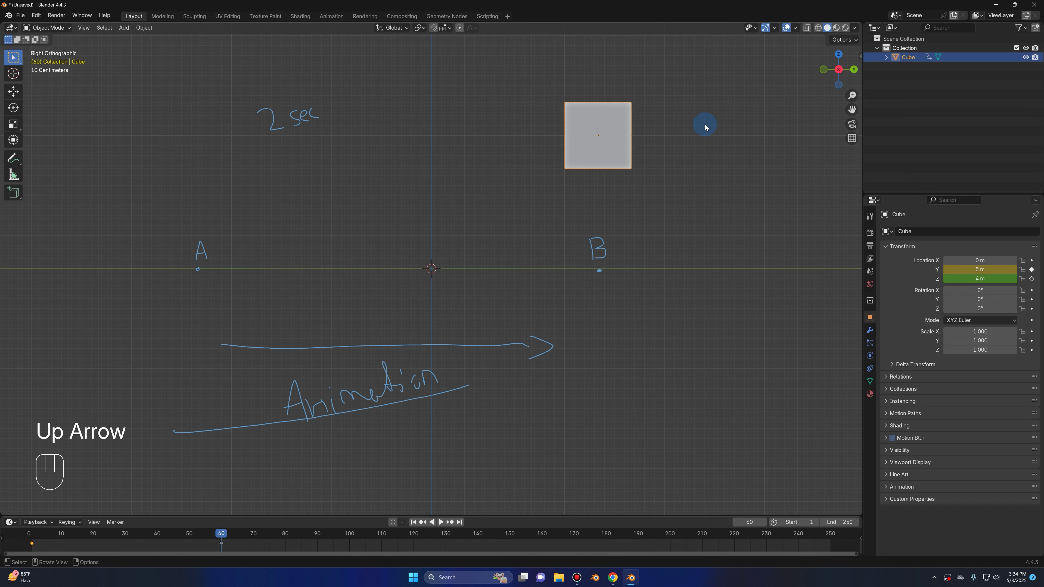
{"action": "key", "text": "g"}
{"action": "left_click", "coordinate": [709, 258]}
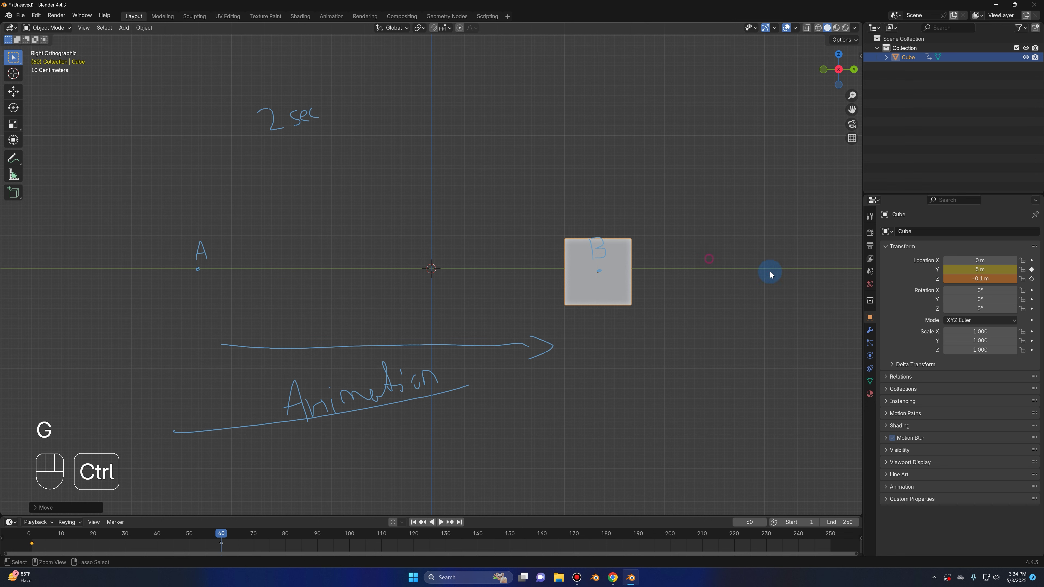
{"action": "left_click", "coordinate": [1031, 280]}
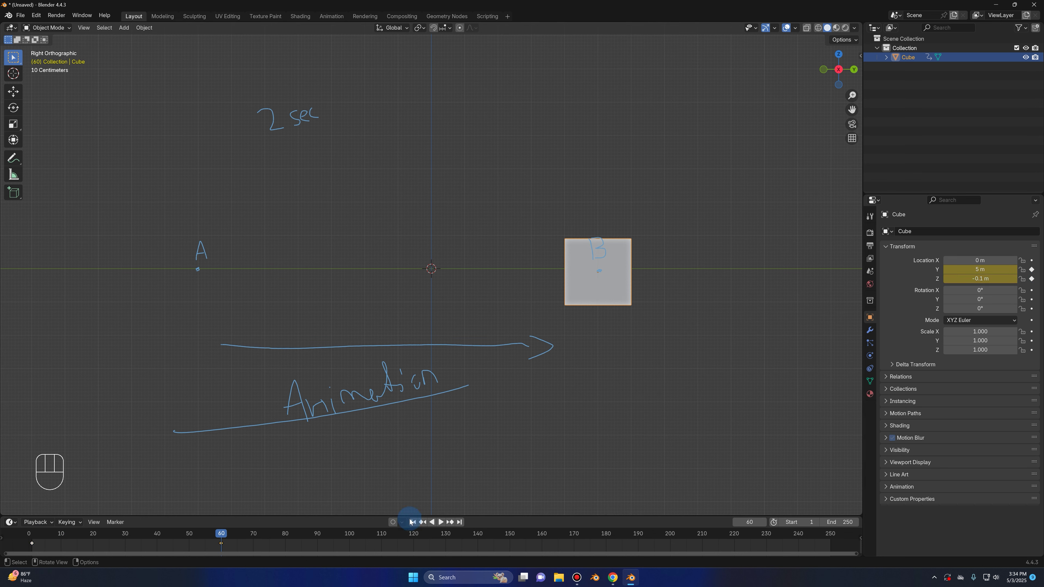
{"action": "key", "text": "space"}
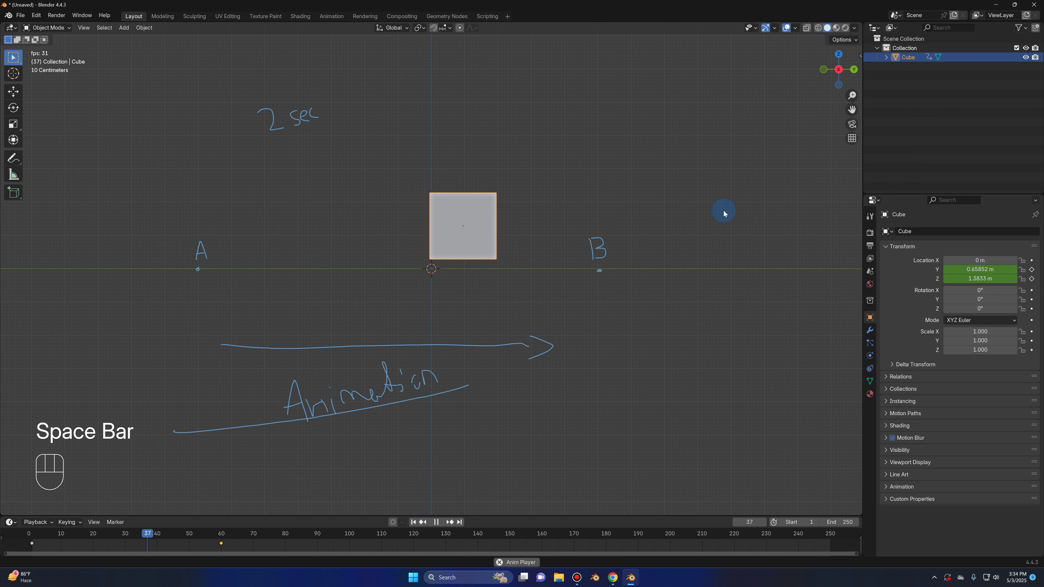
{"action": "key", "text": "space"}
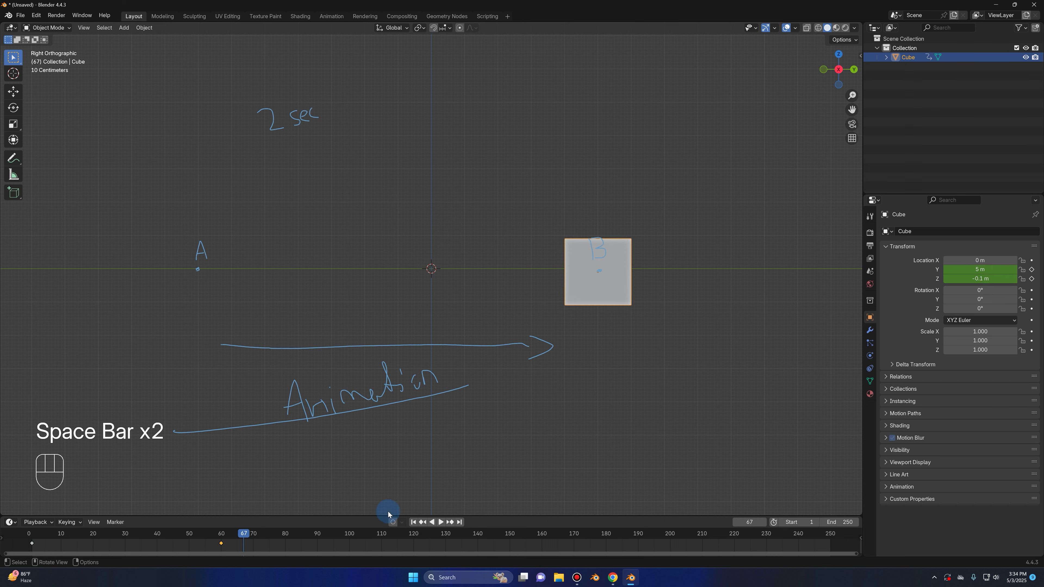
{"action": "left_click", "coordinate": [413, 522]}
- At frame 1, move the cube down along Z to about -2.7 m without keyframing it and play the animation
{"action": "key", "text": "g"}
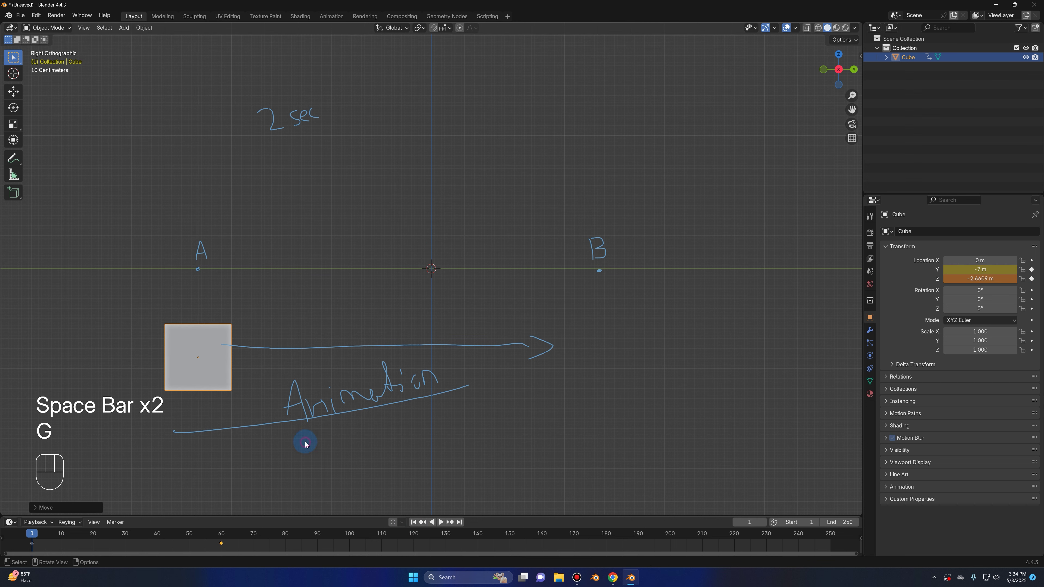
{"action": "left_click", "coordinate": [303, 442]}
{"action": "key", "text": "space"}
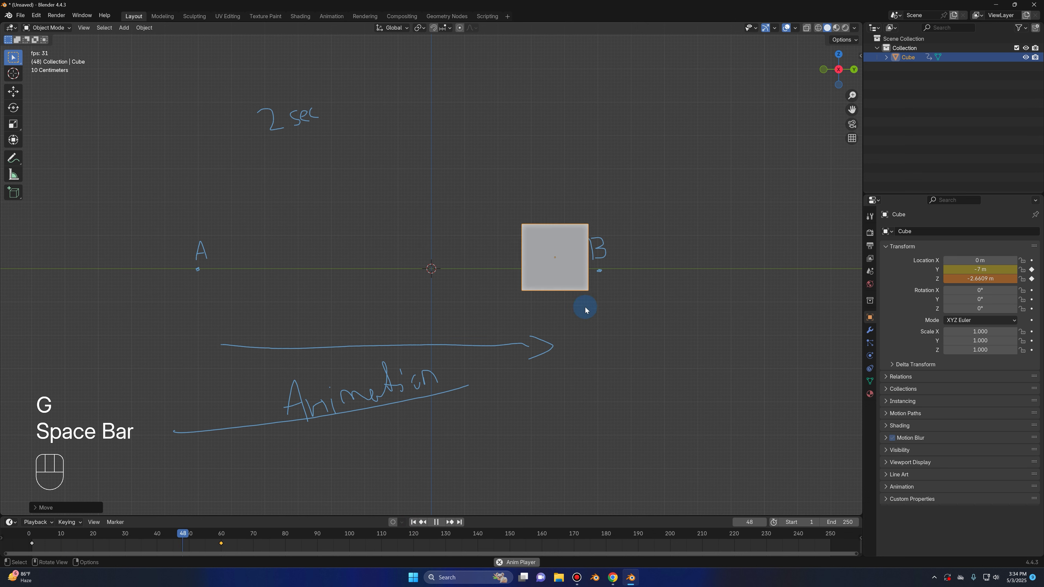
{"action": "key", "text": "space"}
{"action": "left_click", "coordinate": [412, 521]}
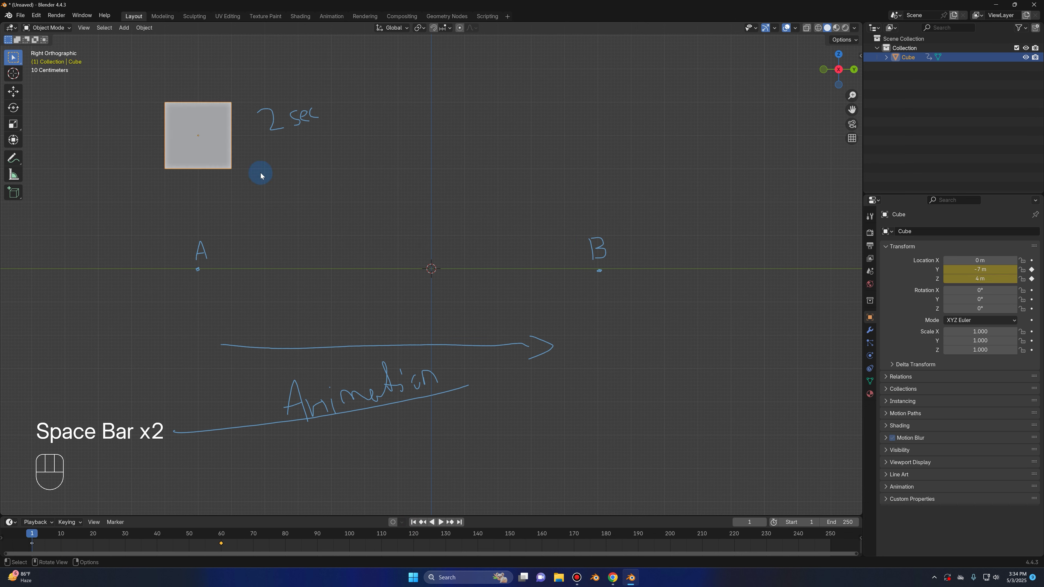
- At frame 1, move the cube freely to about Y -7.2 m, Z -2.6 m and replay the animation
{"action": "key", "text": "g"}
{"action": "left_click", "coordinate": [255, 392]}
{"action": "key", "text": "space"}
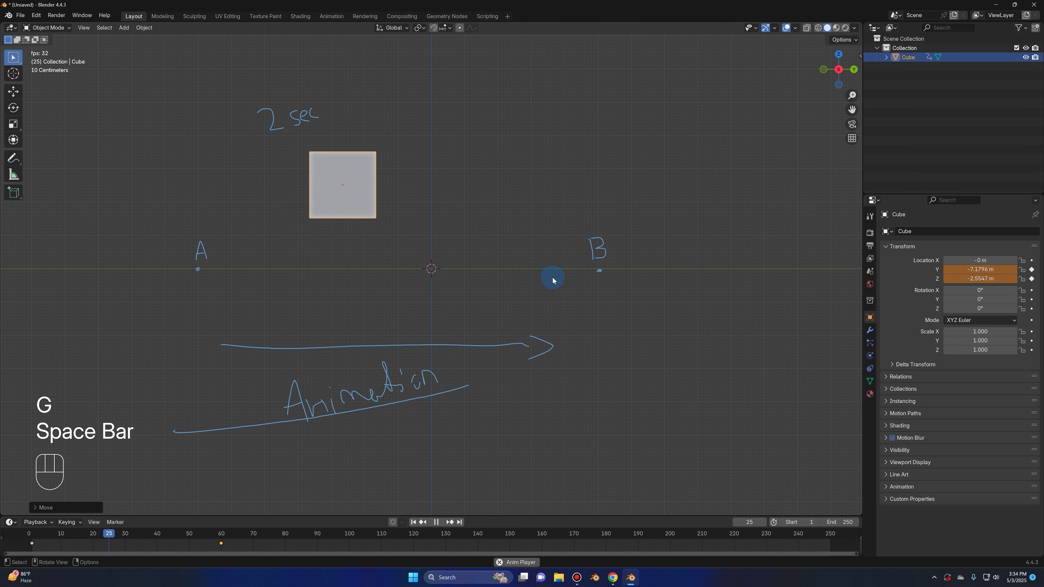
{"action": "key", "text": "space"}
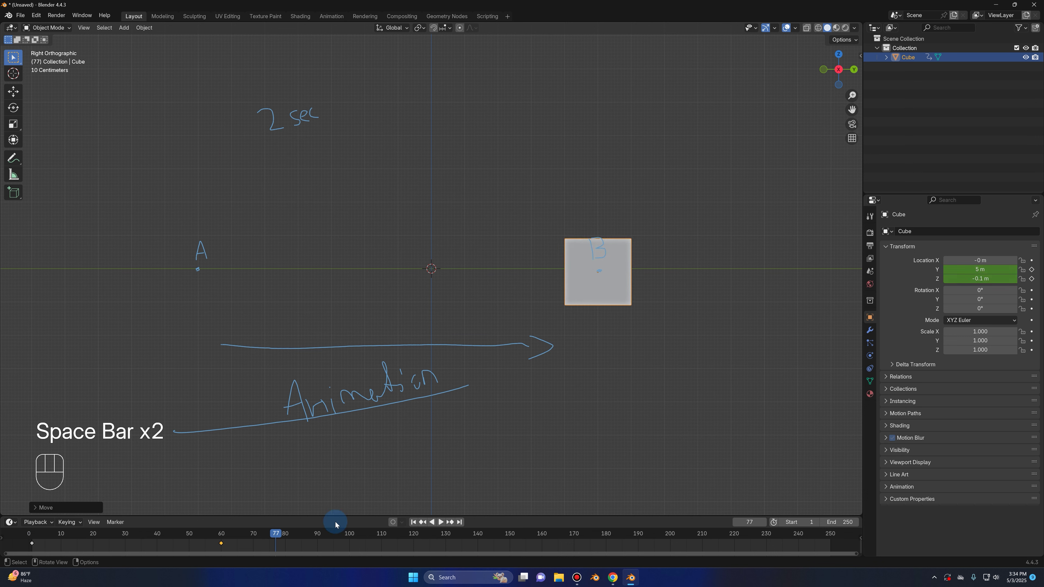
{"action": "left_click", "coordinate": [413, 522]}
- Play the animation from frame 1 and try to move the cube freely during playback, returning to the first frame
{"action": "key", "text": "space"}
{"action": "key", "text": "g"}
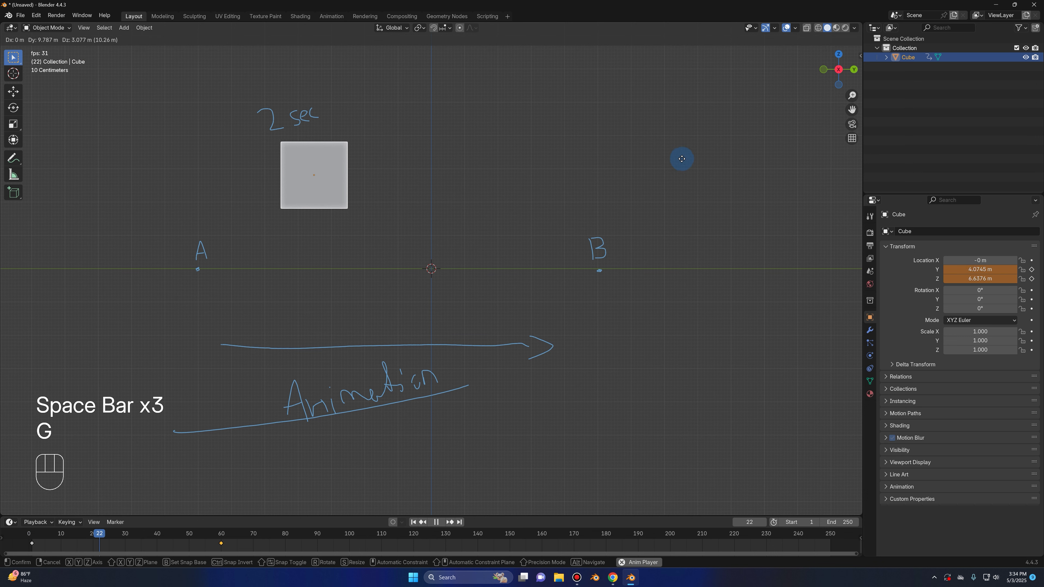
{"action": "key", "text": "space"}
{"action": "key", "text": "space"}
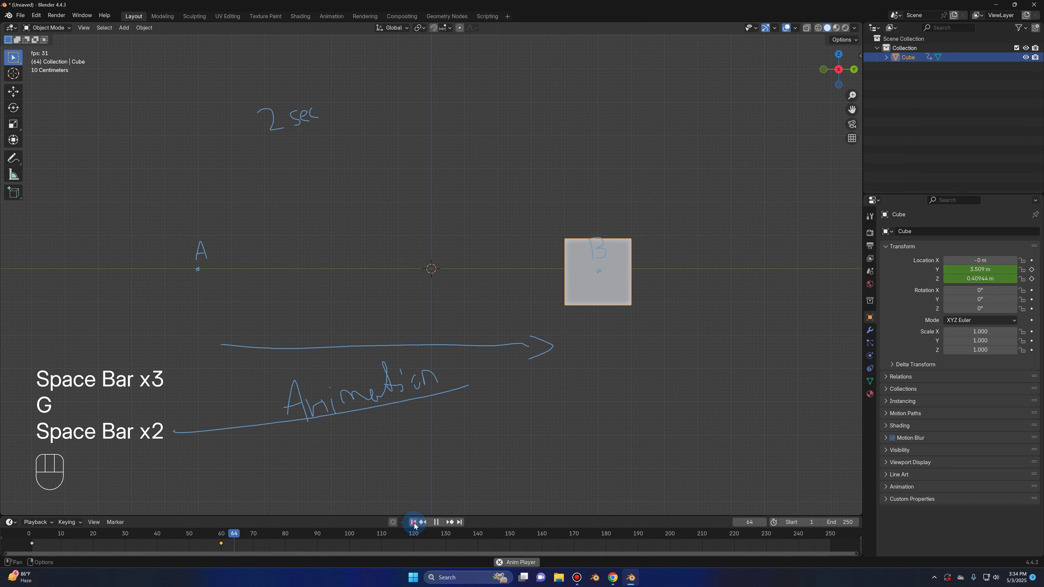
{"action": "key", "text": "space"}
{"action": "left_click", "coordinate": [413, 522]}
- At frame 1, move the cube to about Y -12.7 m, Z -1.2 m and replay the animation, returning to frame 1
{"action": "key", "text": "g"}
{"action": "left_click", "coordinate": [341, 325]}
{"action": "key", "text": "space"}
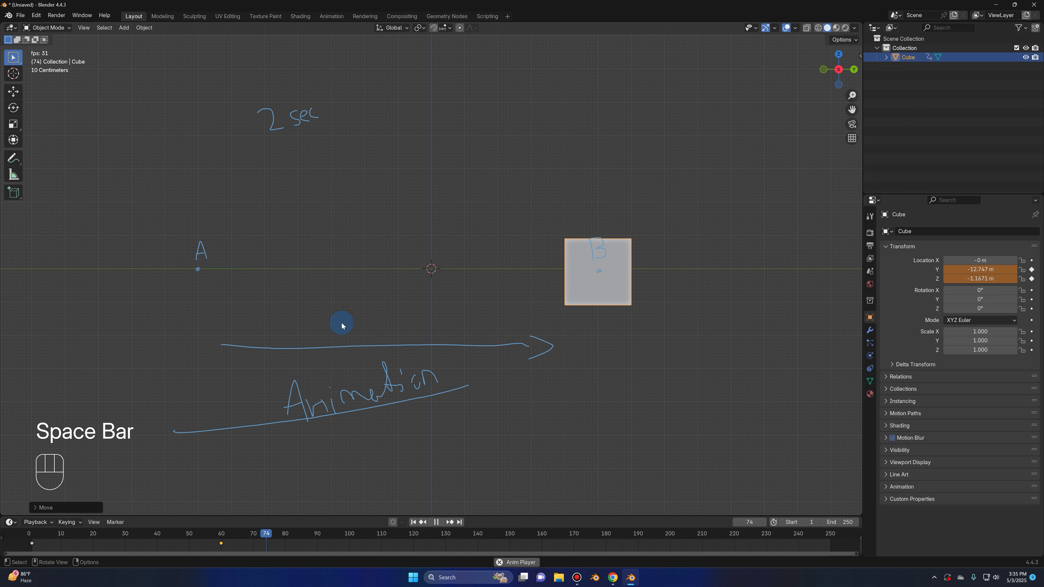
{"action": "key", "text": "space"}
{"action": "left_click", "coordinate": [413, 522]}
{"action": "key", "text": "space"}
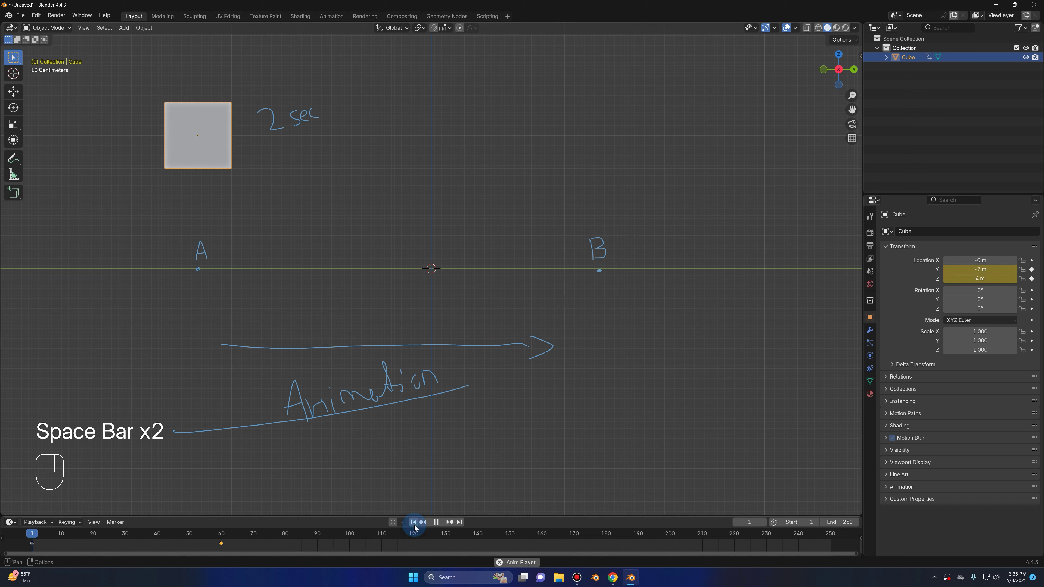
{"action": "key", "text": "space"}
{"action": "left_click", "coordinate": [413, 522]}
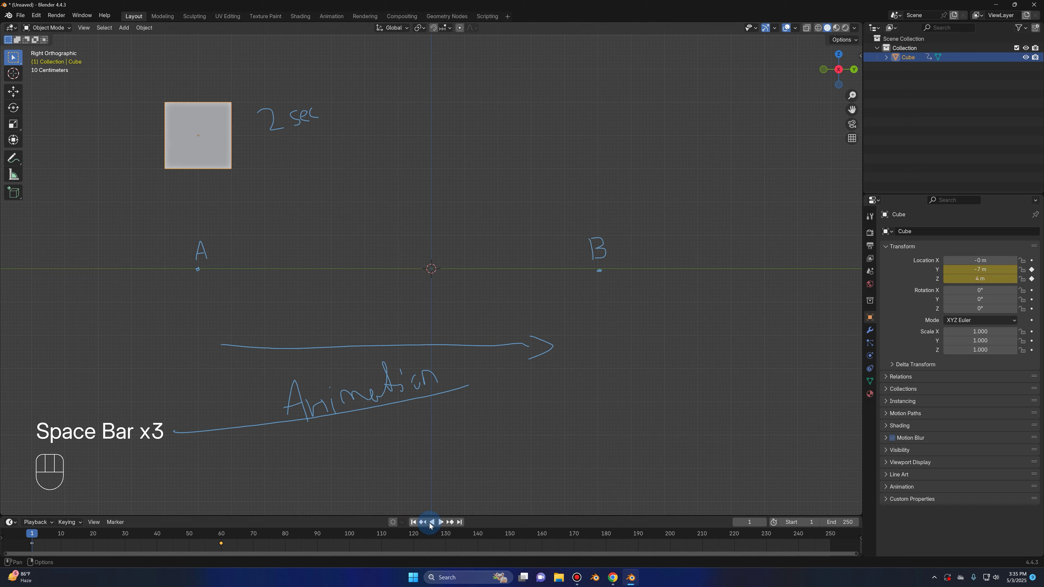
- Remove the cube's Z location keyframes at frames 60 and 1, then play the animation briefly and return to frame 1
{"action": "key", "text": "Up"}
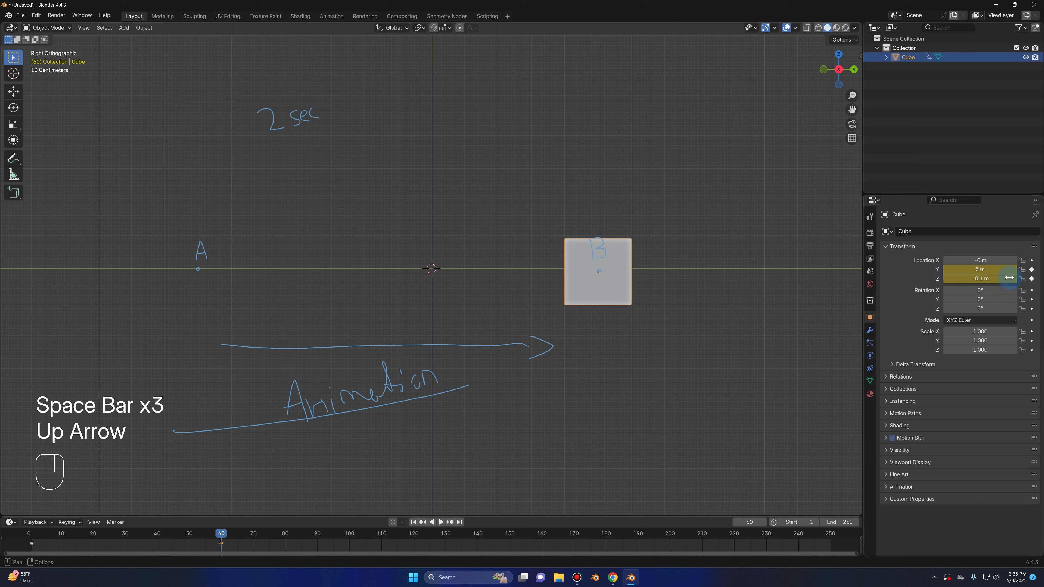
{"action": "left_click", "coordinate": [1031, 279]}
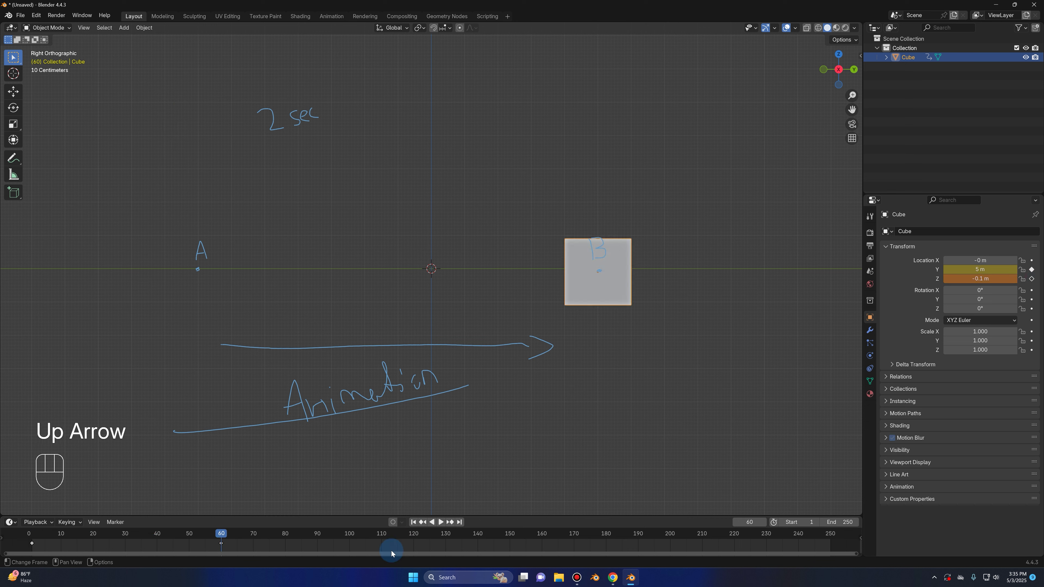
{"action": "key", "text": "Down"}
{"action": "left_click", "coordinate": [1031, 279]}
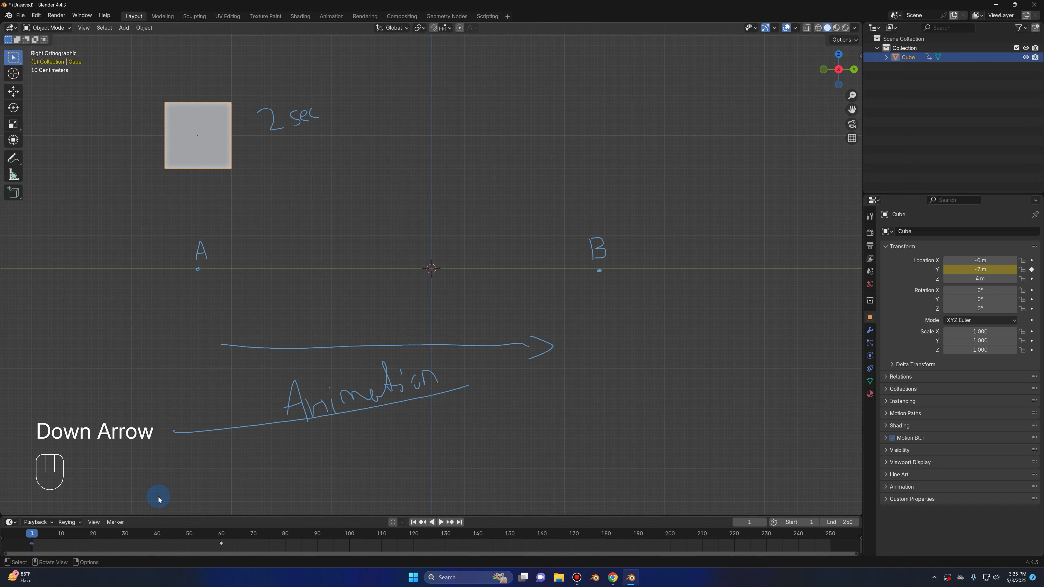
{"action": "key", "text": "space"}
{"action": "key", "text": "space"}
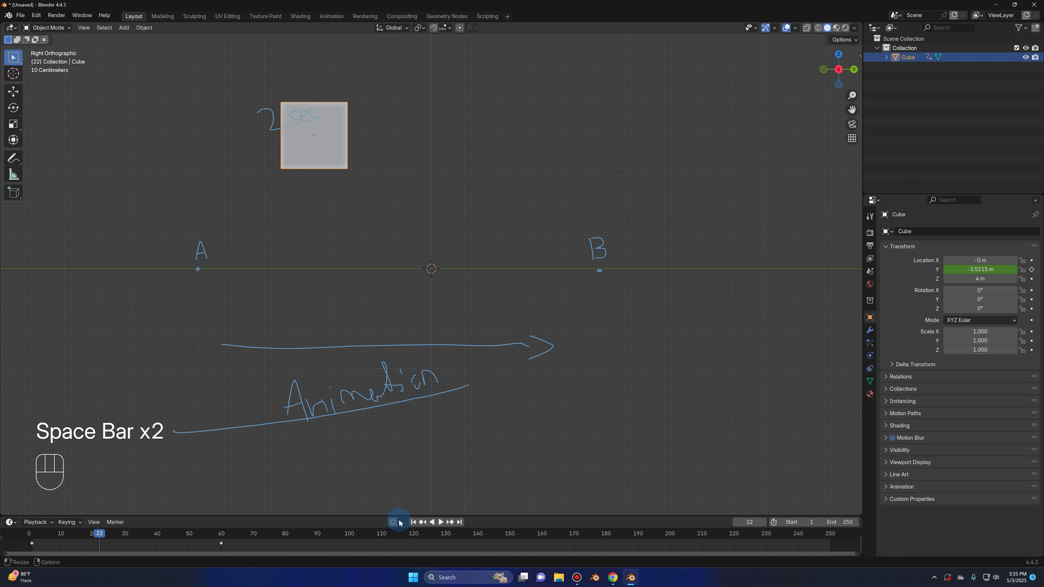
{"action": "left_click", "coordinate": [413, 522]}
- Move the cube down 4 m along Z onto point A and play its motion to B, returning to frame 1
{"action": "key", "text": "g"}
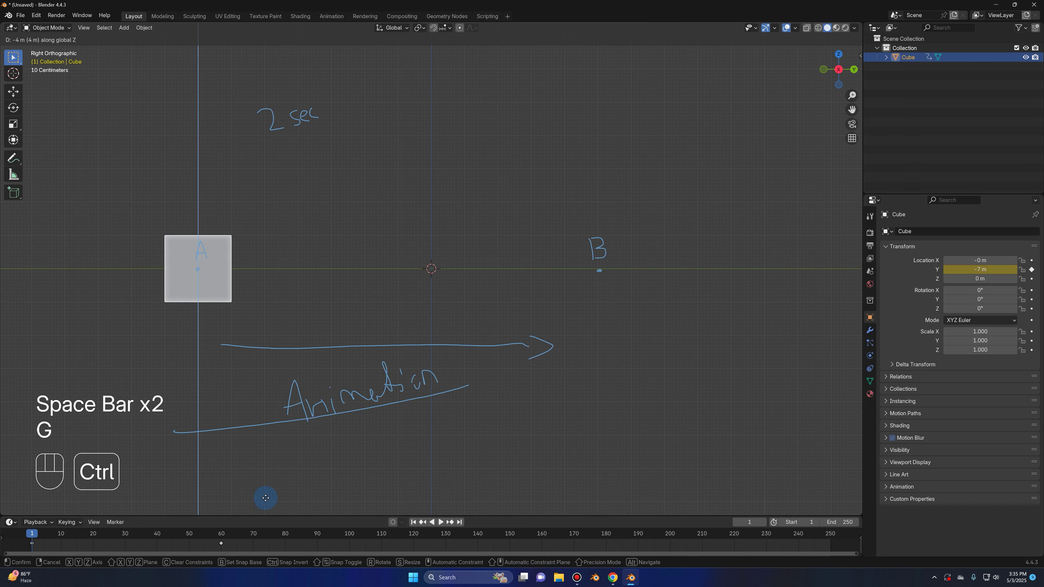
{"action": "left_click", "coordinate": [264, 496], "text": "ctrl"}
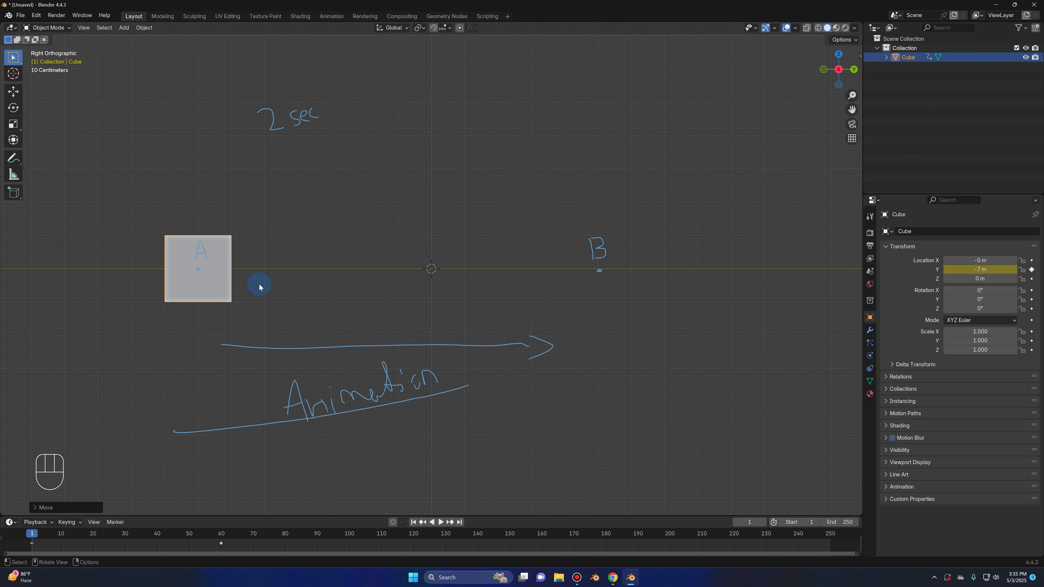
{"action": "key", "text": "space"}
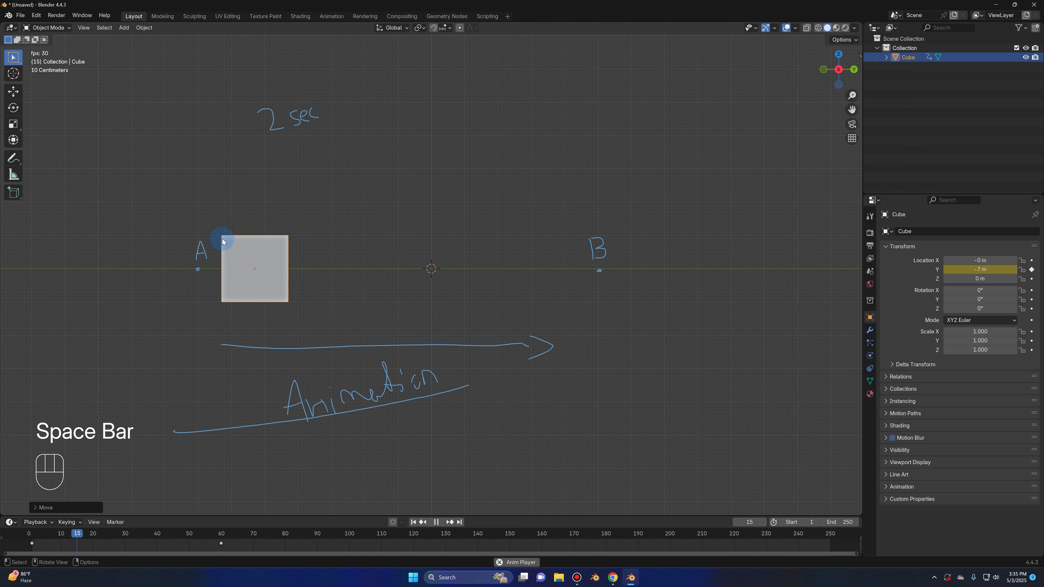
{"action": "key", "text": "space"}
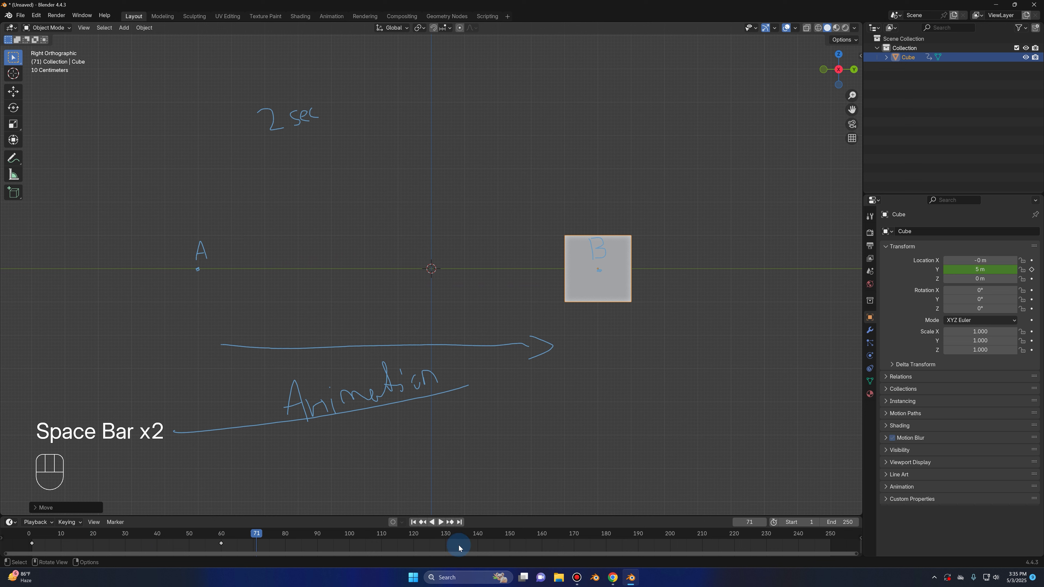
{"action": "left_click", "coordinate": [415, 522]}
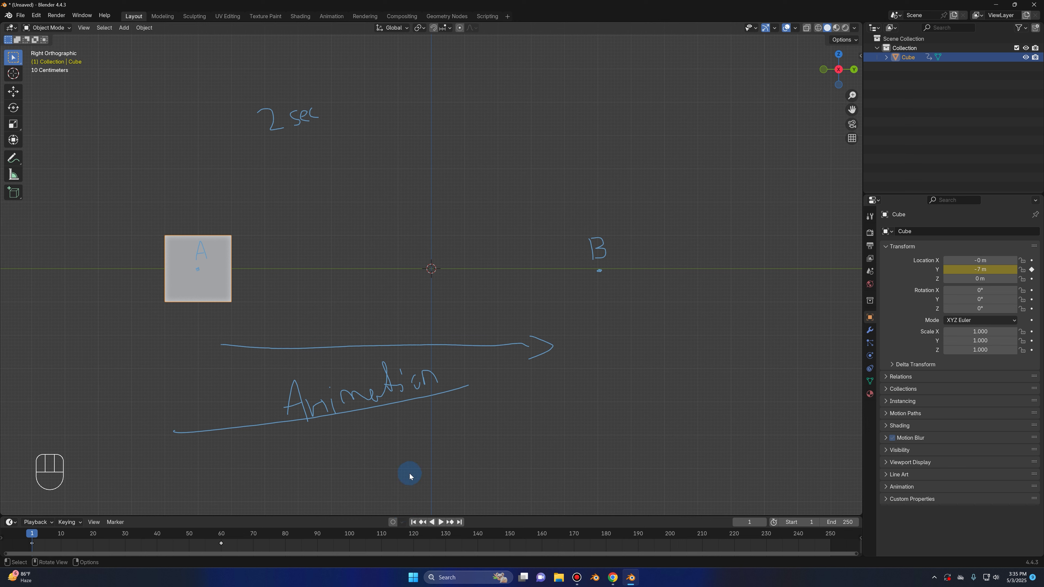
- Play the cube's motion from A to B three times to examine its speed, returning to frame 1 each time
{"action": "key", "text": "space"}
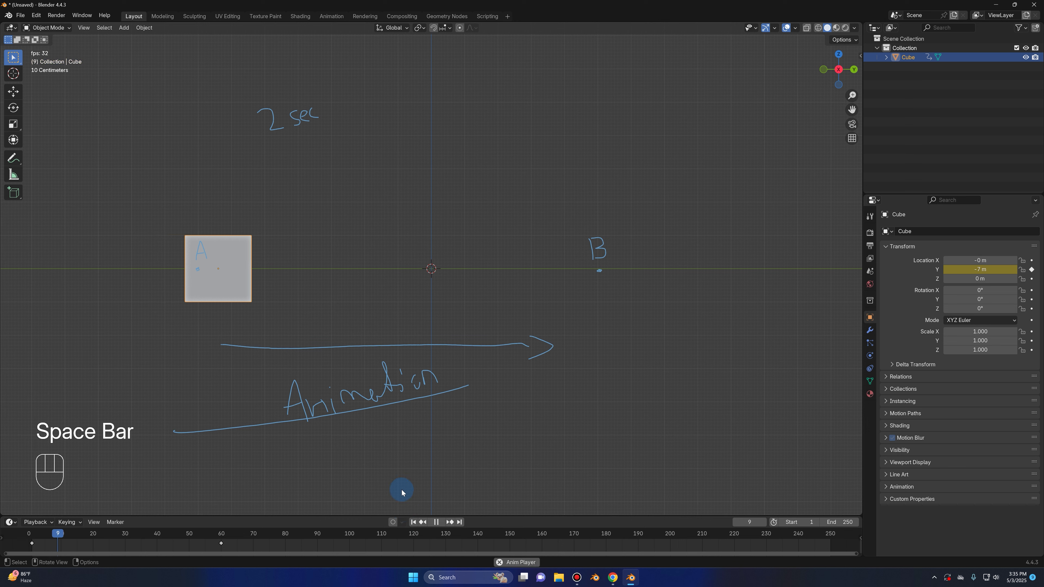
{"action": "key", "text": "space"}
{"action": "left_click", "coordinate": [413, 523]}
{"action": "key", "text": "space"}
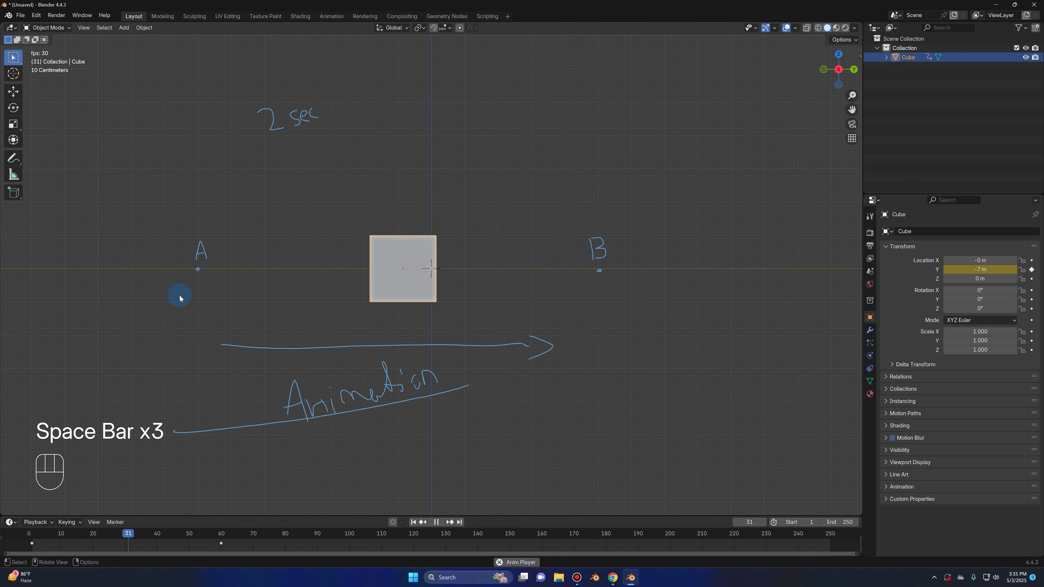
{"action": "key", "text": "space"}
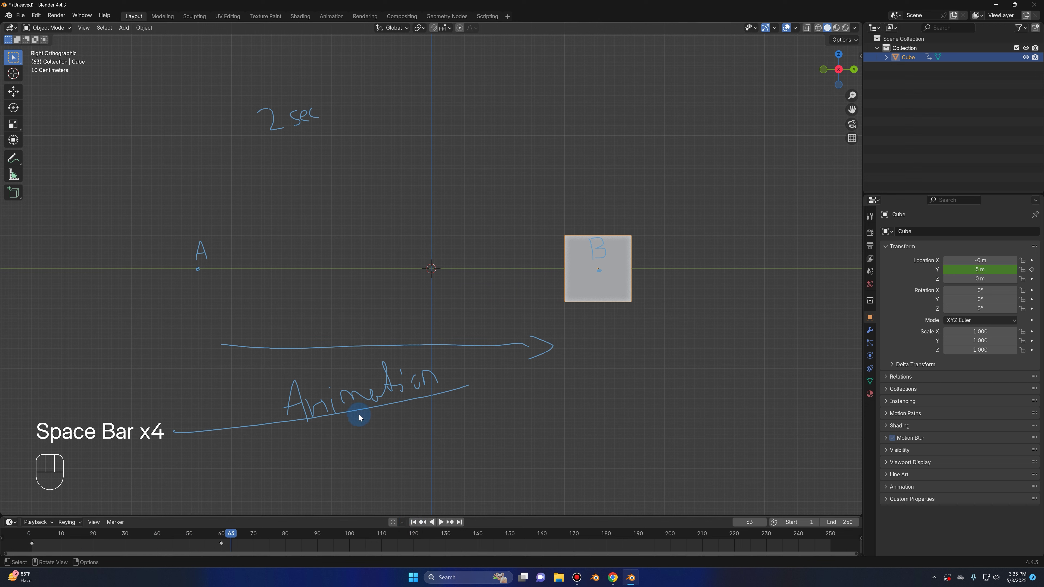
{"action": "left_click", "coordinate": [413, 522]}
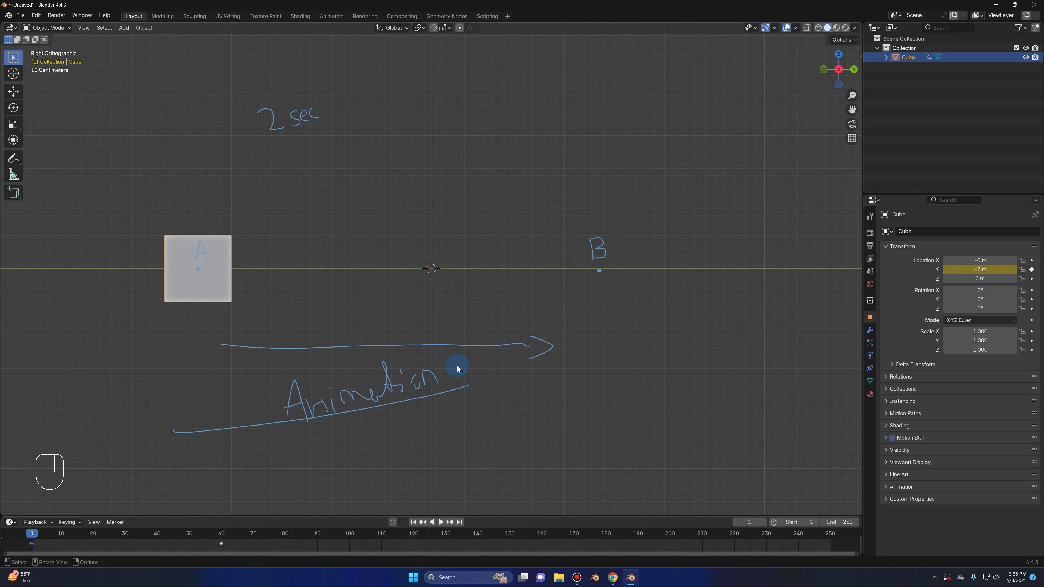
{"action": "key", "text": "space"}
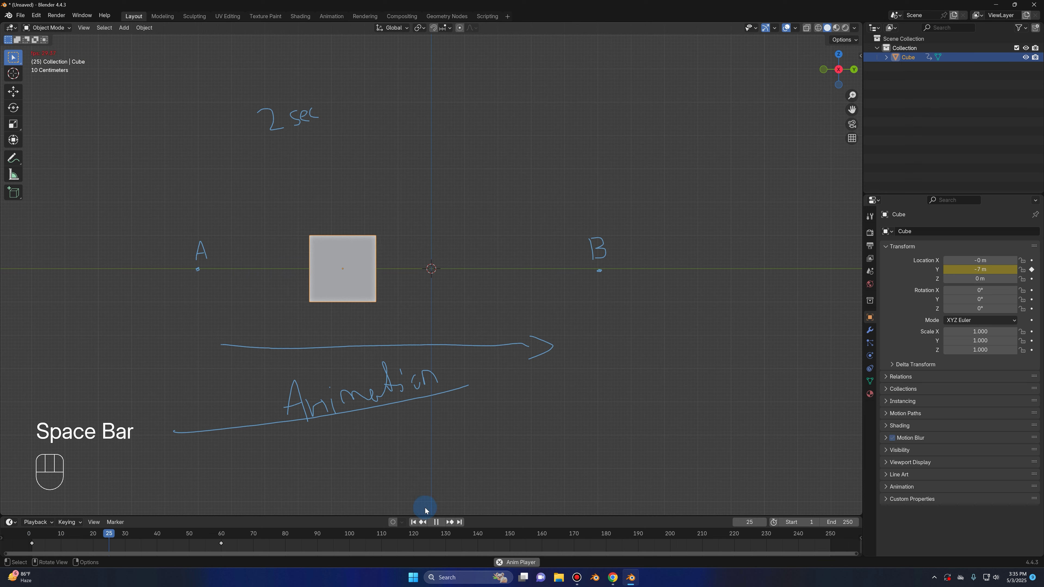
{"action": "key", "text": "space"}
{"action": "left_click", "coordinate": [413, 522]}
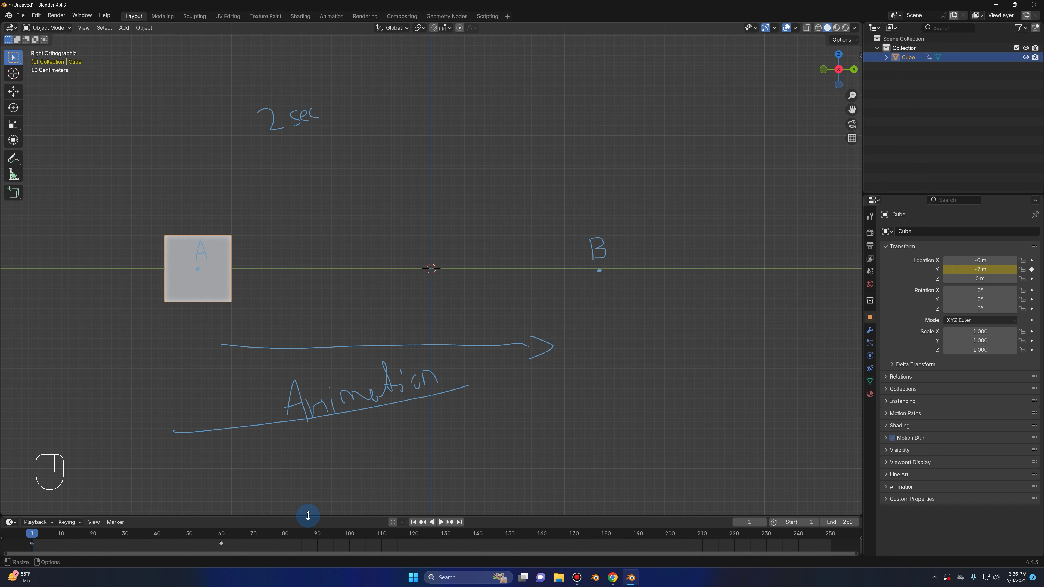
- Enlarge the timeline area upward to about half the window height and switch it to the Graph Editor
{"action": "left_click_drag", "start_coordinate": [308, 515], "coordinate": [294, 304]}
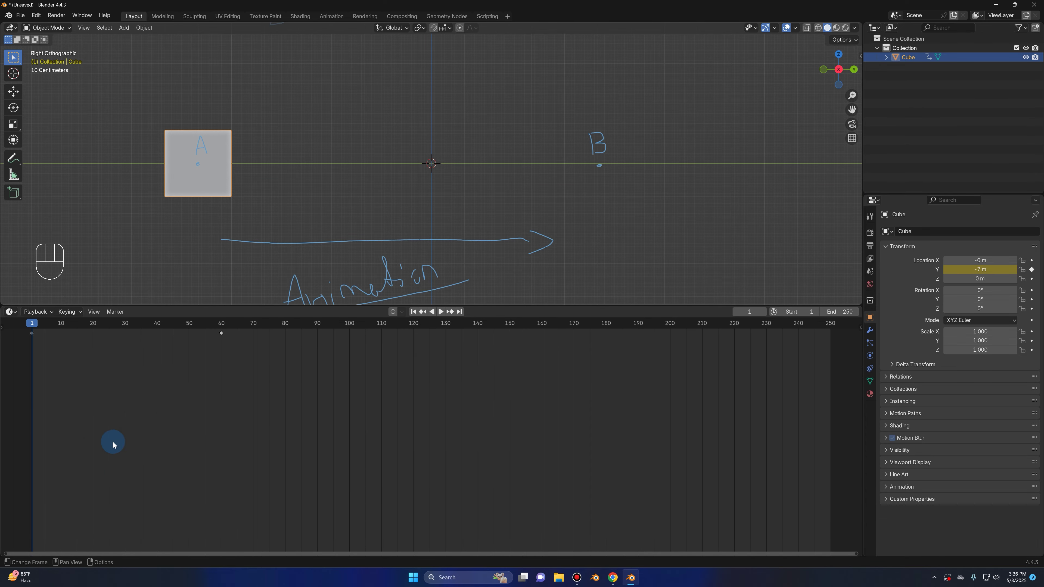
{"action": "left_click", "coordinate": [11, 311]}
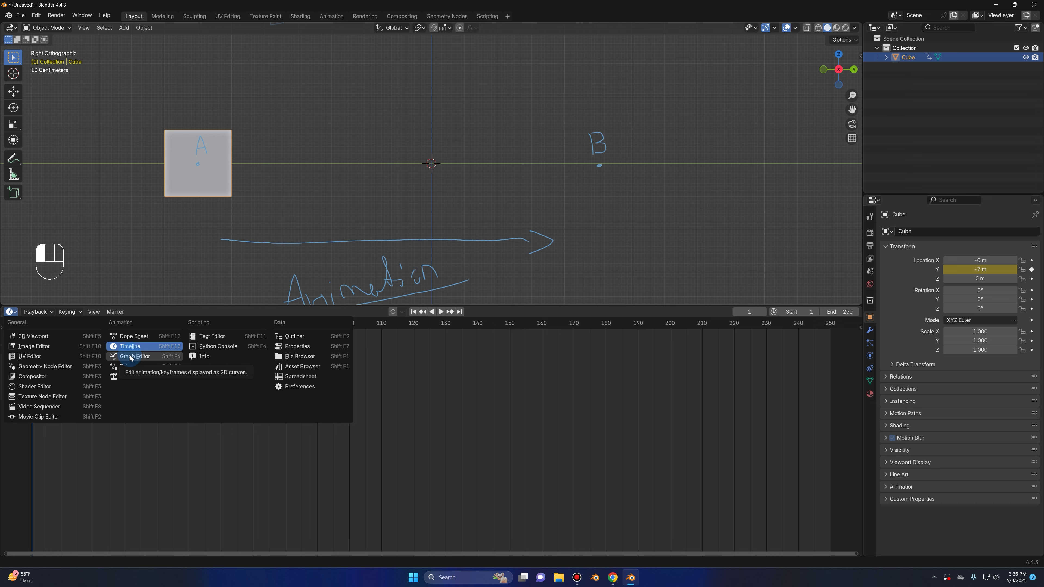
{"action": "key", "text": "shift"}
{"action": "key", "text": "shift+F6"}
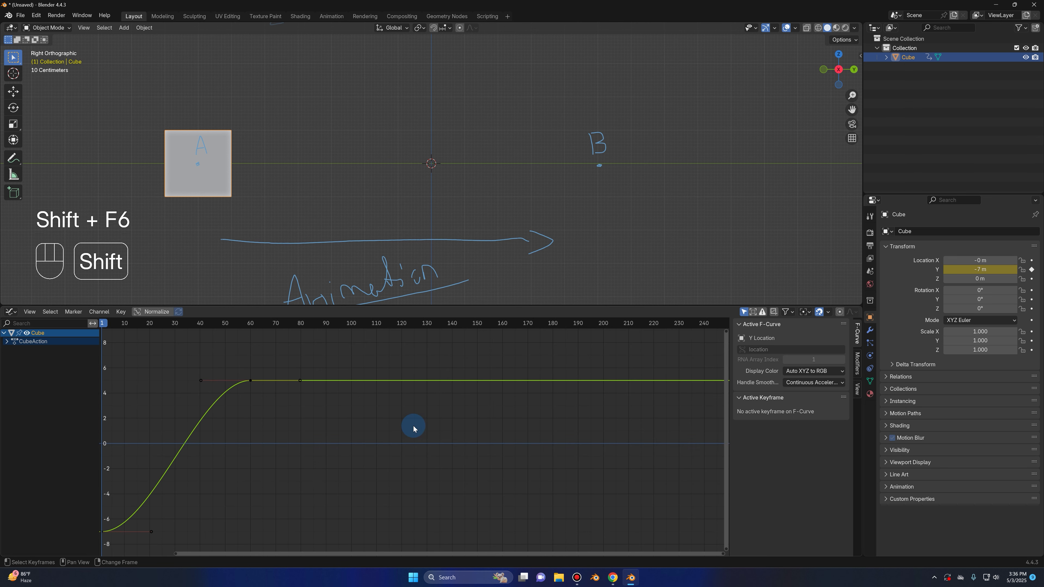
- Play the cube's animation in two short runs to follow the playhead along the motion curve
{"action": "left_click", "coordinate": [11, 311]}
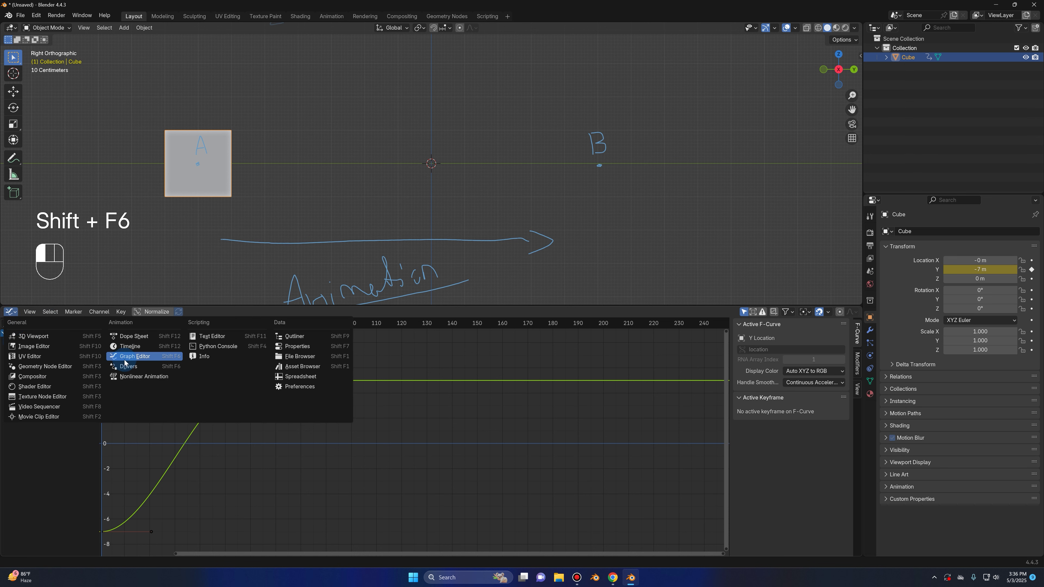
{"action": "middle_click_drag", "start_coordinate": [298, 401], "coordinate": [348, 403]}
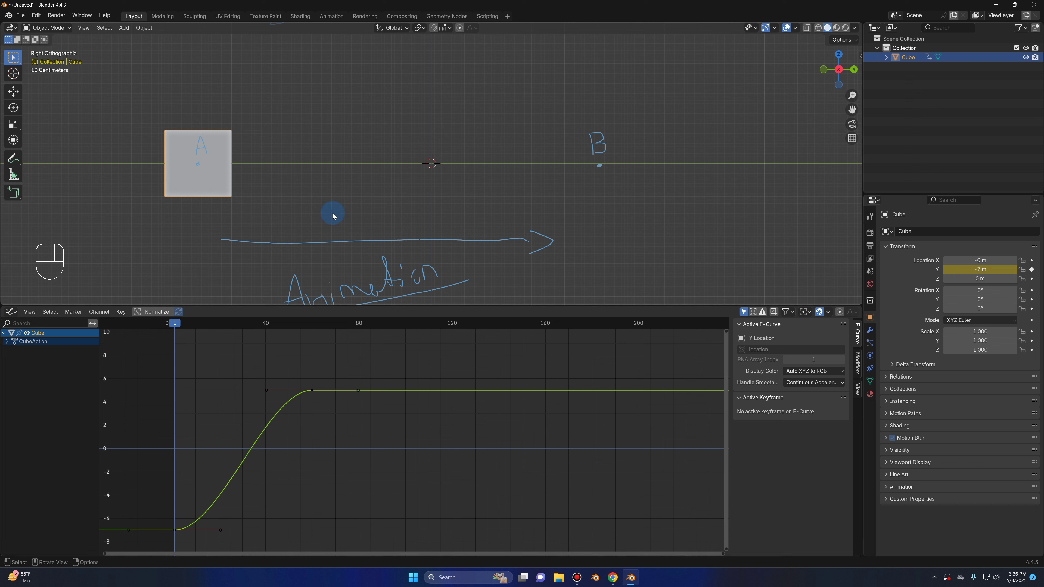
{"action": "key", "text": "space"}
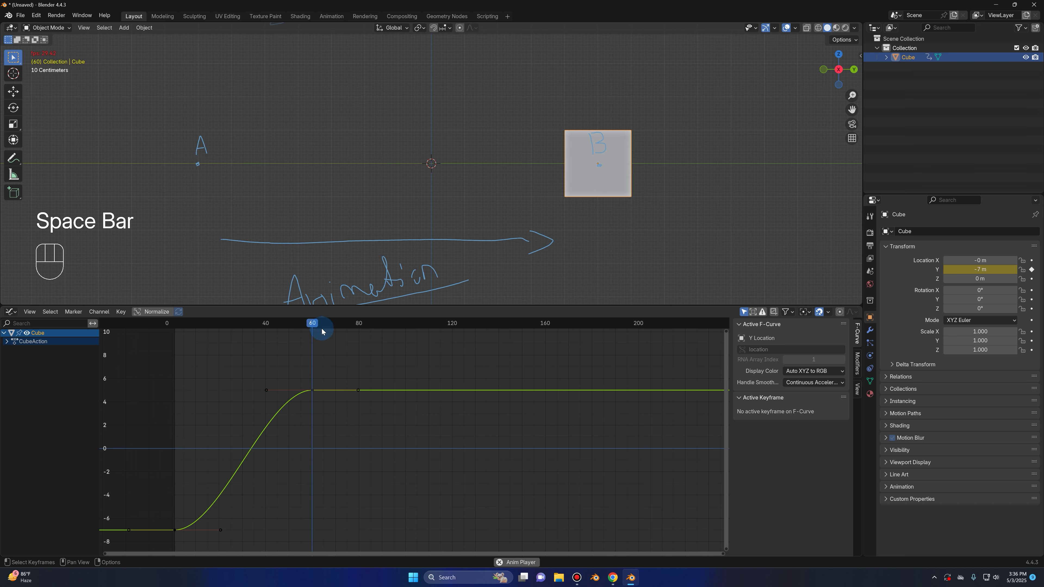
{"action": "key", "text": "space"}
{"action": "key", "text": "space"}
{"action": "key", "text": "space"}
- Try to move the curve's first keyframe, at frame 1, freely in the Graph Editor
{"action": "left_click", "coordinate": [311, 393]}
{"action": "left_click", "coordinate": [179, 532]}
{"action": "left_click", "coordinate": [177, 531]}
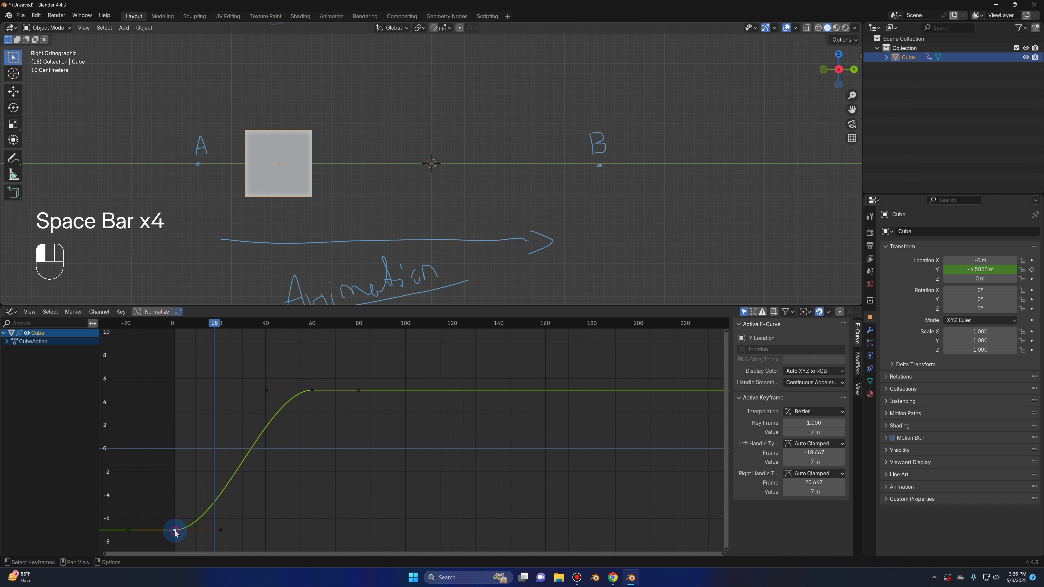
{"action": "key", "text": "g"}
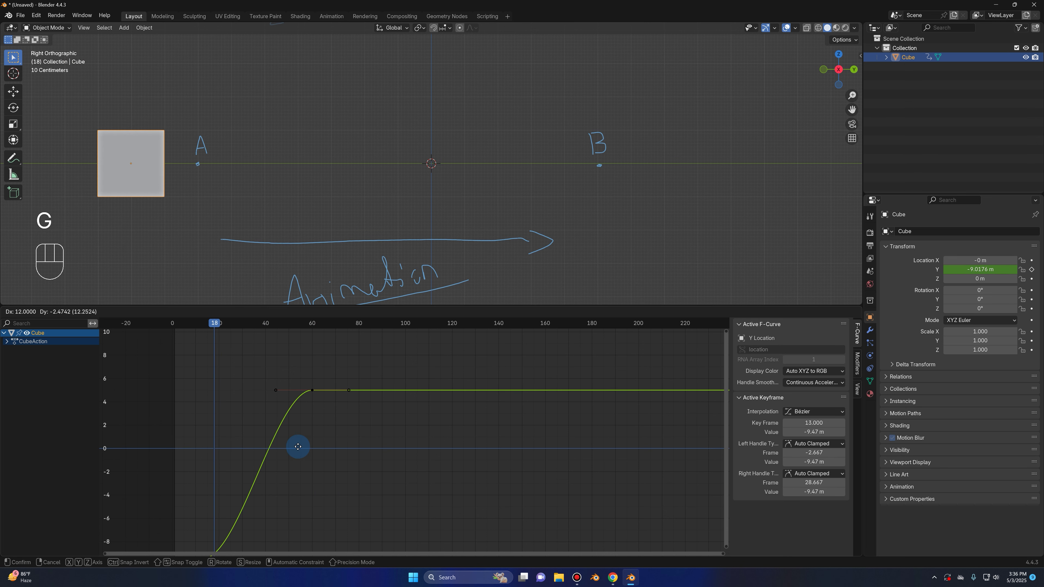
{"action": "left_click", "coordinate": [299, 443]}
- Play the motion from A to B three times from the curve's start, returning to frame 1 each time
{"action": "left_click_drag", "start_coordinate": [213, 329], "coordinate": [174, 337]}
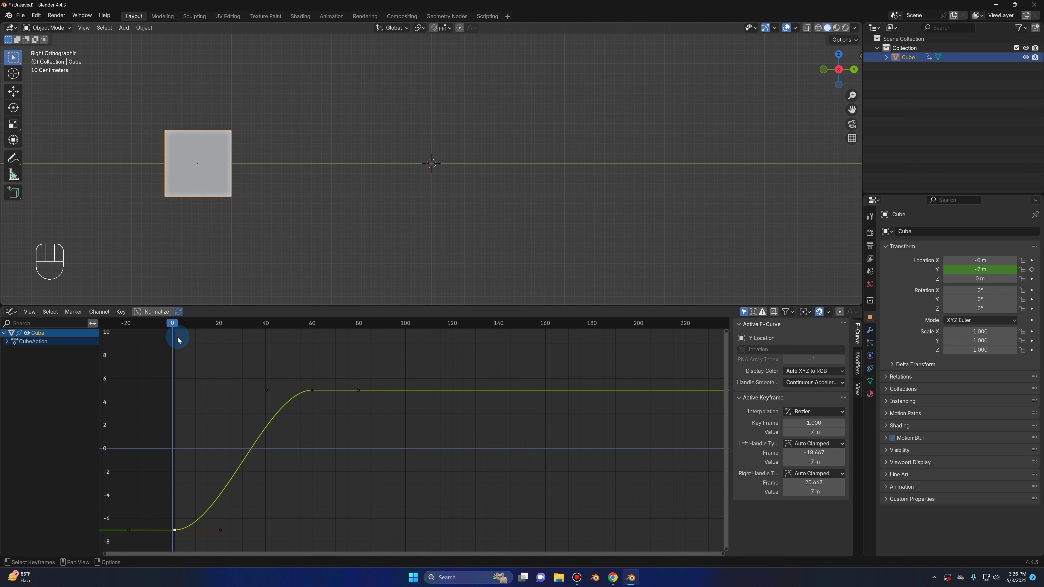
{"action": "key", "text": "space"}
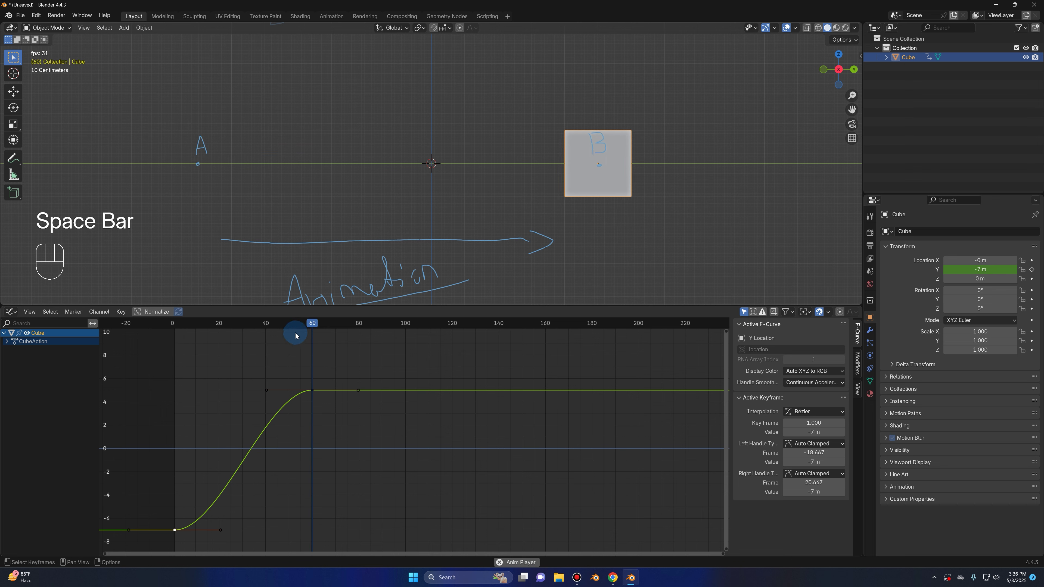
{"action": "key", "text": "space"}
{"action": "left_click_drag", "start_coordinate": [193, 326], "coordinate": [175, 343]}
{"action": "key", "text": "space"}
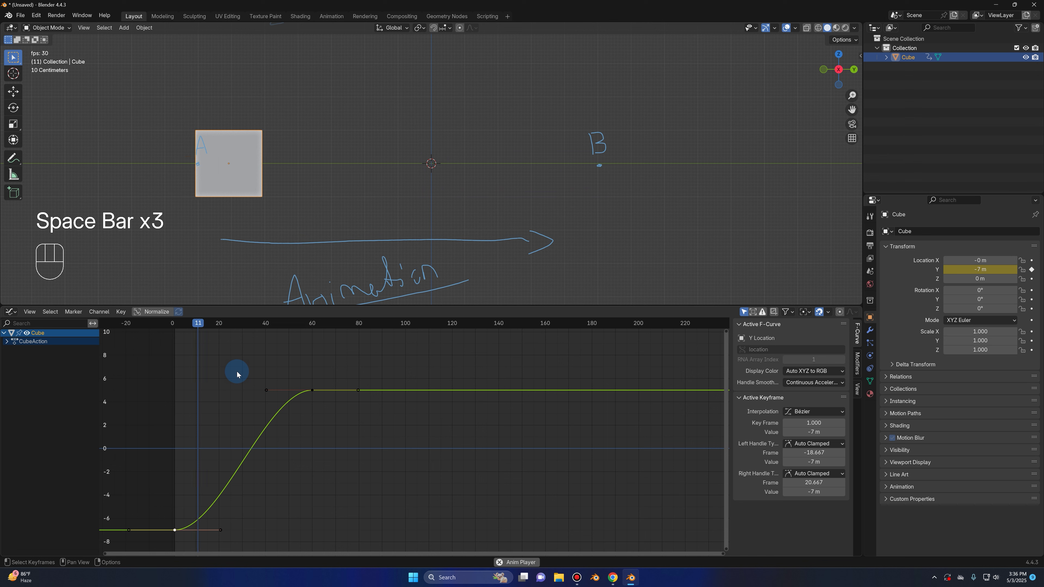
{"action": "key", "text": "space"}
{"action": "left_click_drag", "start_coordinate": [320, 325], "coordinate": [175, 334]}
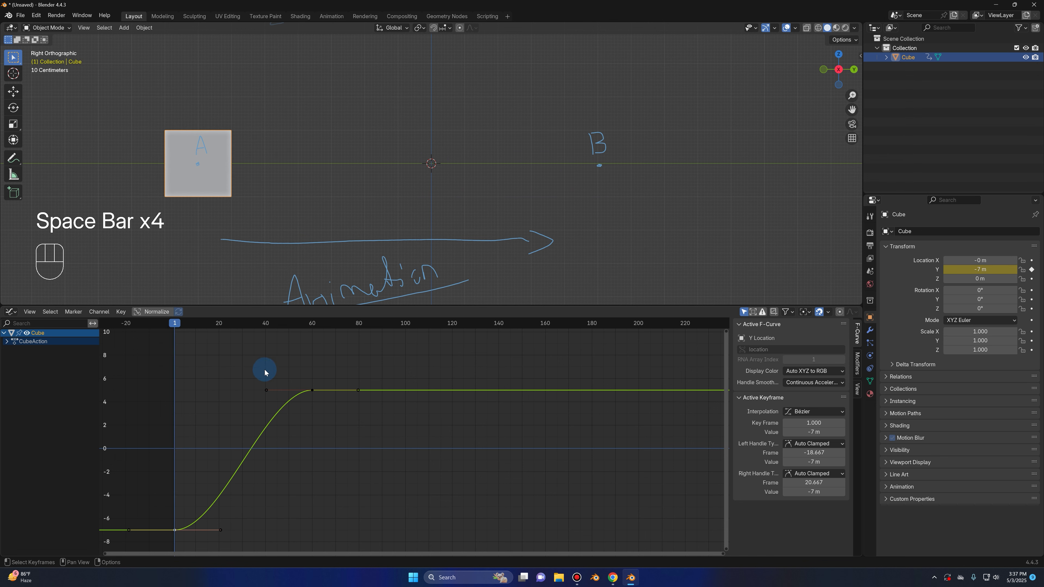
{"action": "key", "text": "space"}
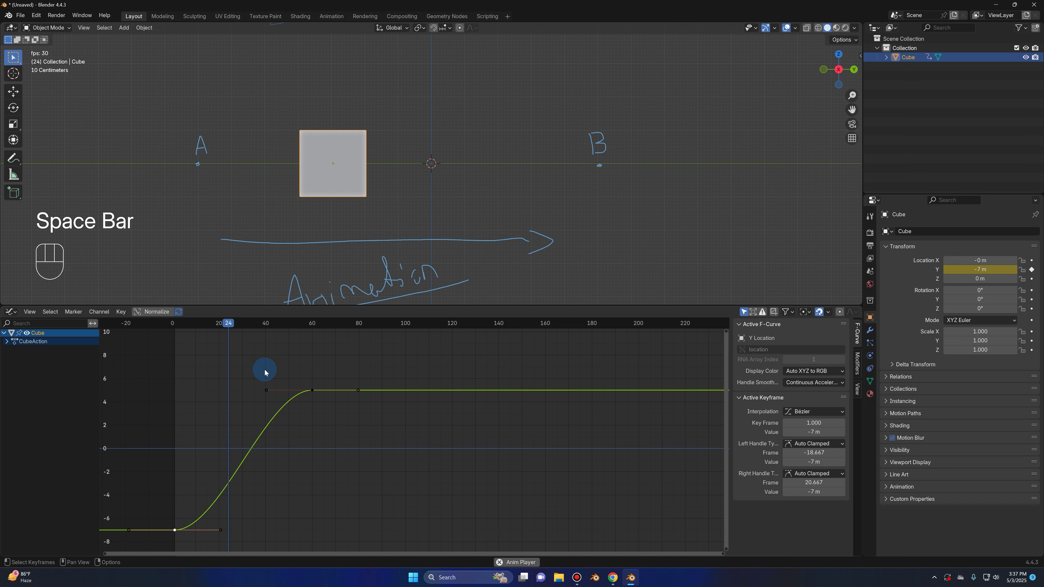
{"action": "key", "text": "space"}
{"action": "left_click_drag", "start_coordinate": [303, 324], "coordinate": [175, 351]}
- Try to move the cube along Y in the 3D viewport, cancelling each attempt
{"action": "key", "text": "g"}
{"action": "right_click", "coordinate": [340, 227]}
{"action": "key", "text": "g"}
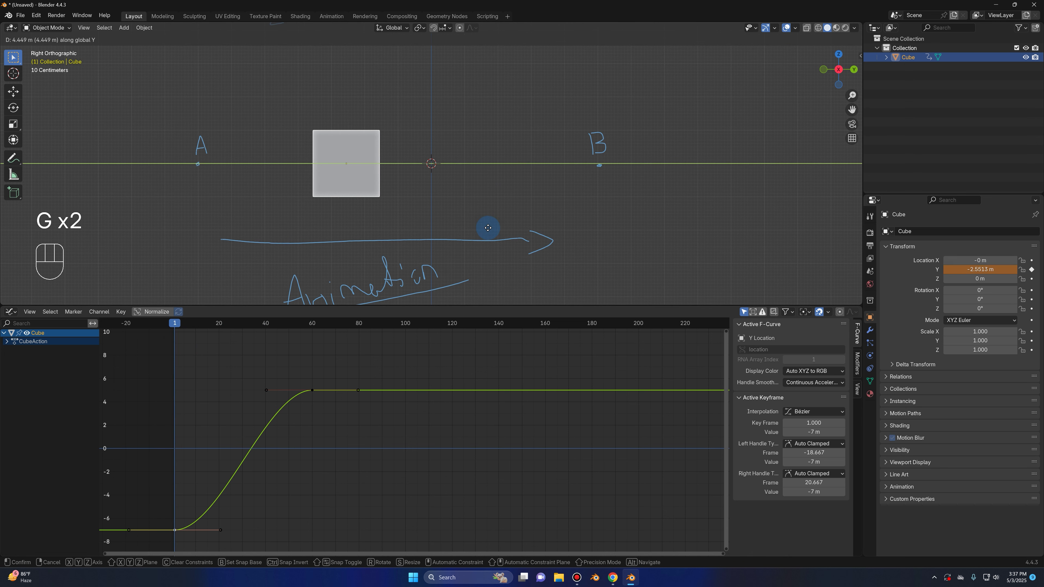
{"action": "right_click", "coordinate": [358, 215]}
{"action": "key", "text": "g"}
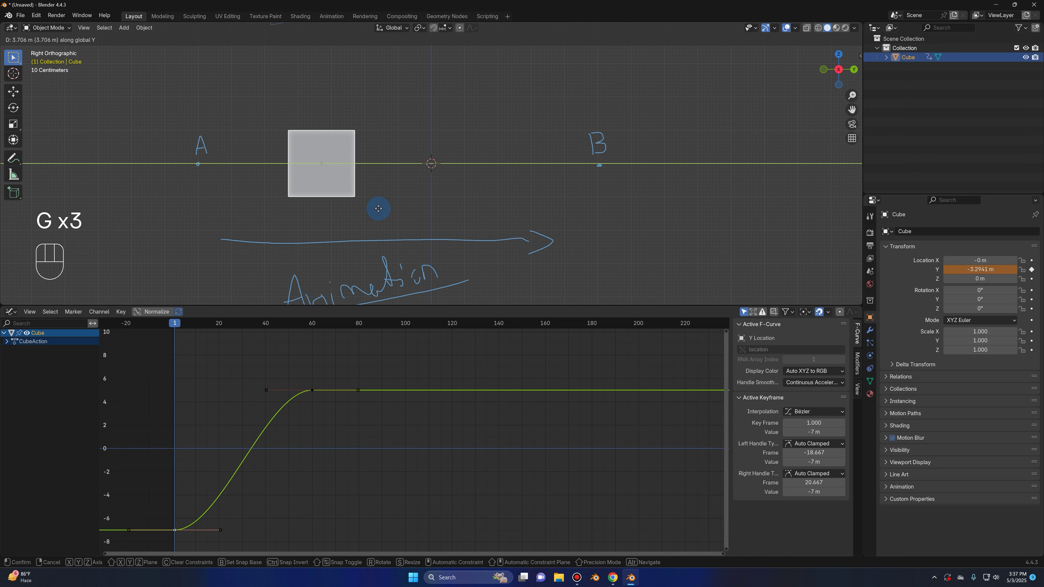
{"action": "right_click", "coordinate": [380, 207]}
- Move the curve's frame 1 keyframe up along the value axis to about -0.885 m
{"action": "left_click", "coordinate": [175, 530]}
{"action": "left_click", "coordinate": [175, 530]}
{"action": "key", "text": "g"}
{"action": "right_click", "coordinate": [189, 501]}
{"action": "key", "text": "g"}
{"action": "key", "text": "g"}
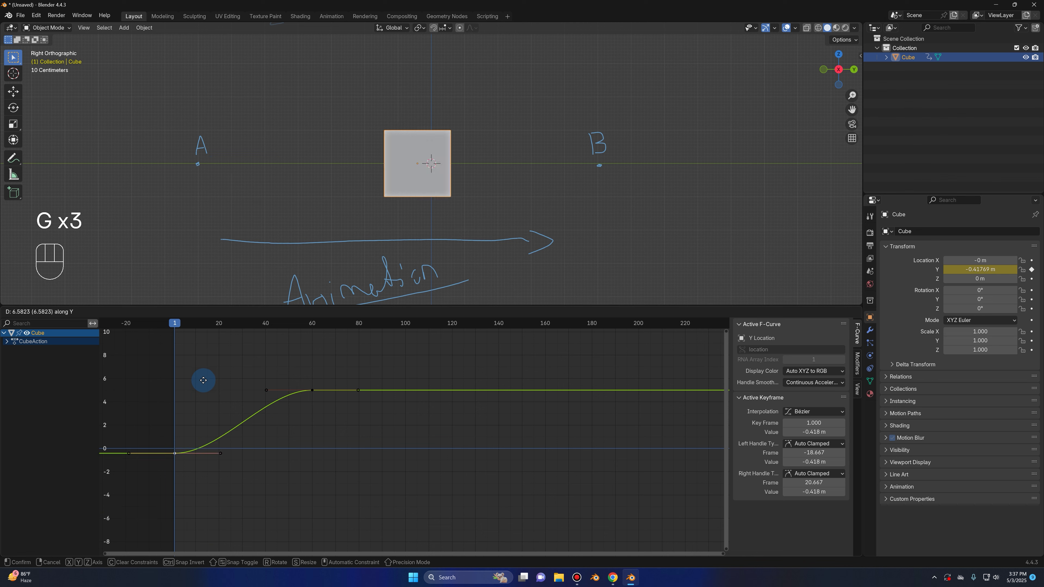
{"action": "left_click", "coordinate": [220, 394]}
- Play the changed animation, undo the keyframe move and return to frame 1
{"action": "key", "text": "space"}
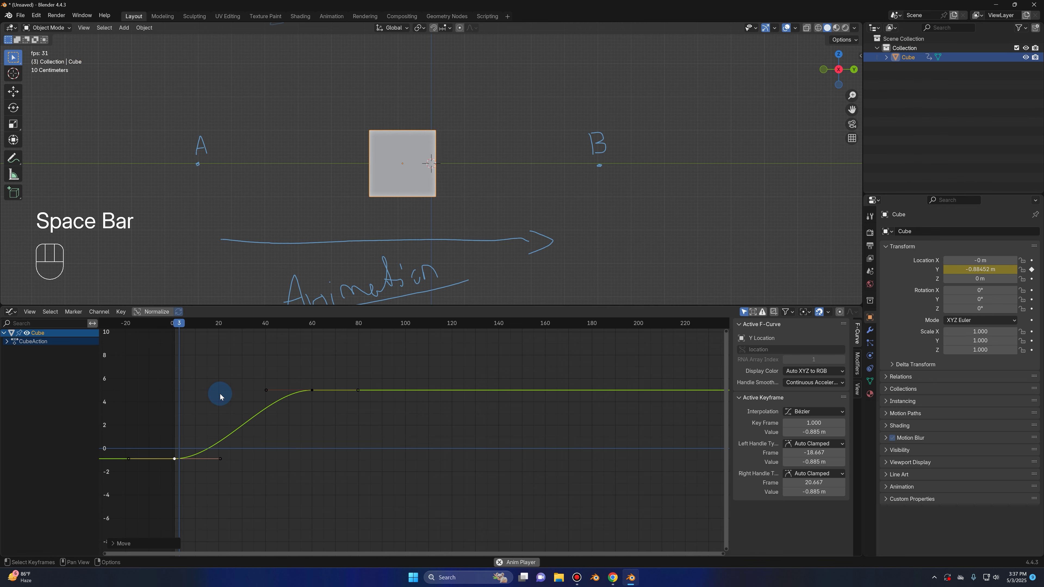
{"action": "key", "text": "space"}
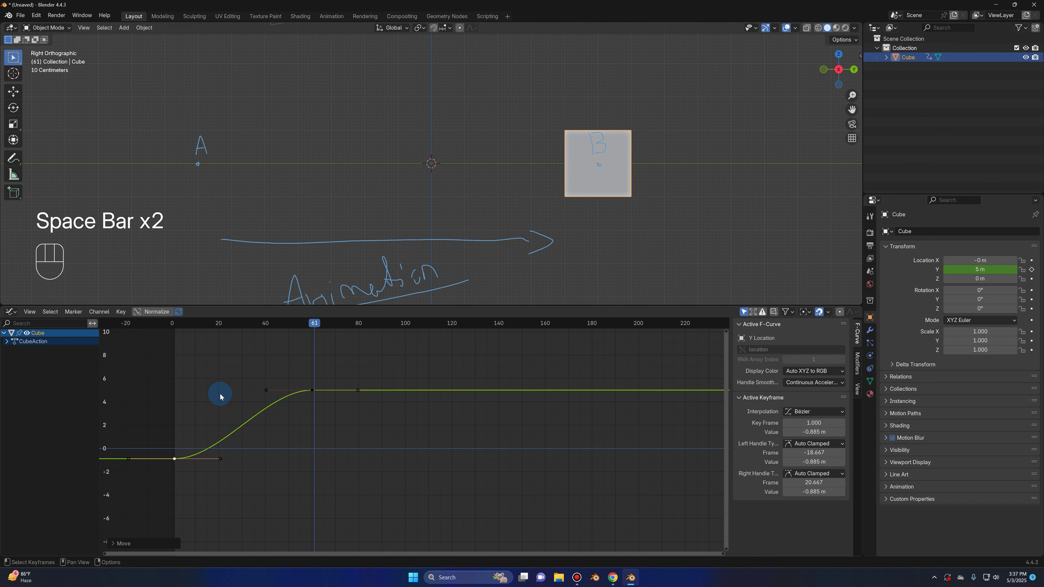
{"action": "key", "text": "ctrl+z"}
{"action": "left_click_drag", "start_coordinate": [309, 321], "coordinate": [175, 385]}
- Reduce the Graph Editor's height to about a third of the window, giving the 3D viewport more room
{"action": "scroll", "coordinate": [259, 484], "scroll_direction": "down", "scroll_amount": 1}
{"action": "middle_click_drag", "start_coordinate": [259, 485], "coordinate": [302, 483]}
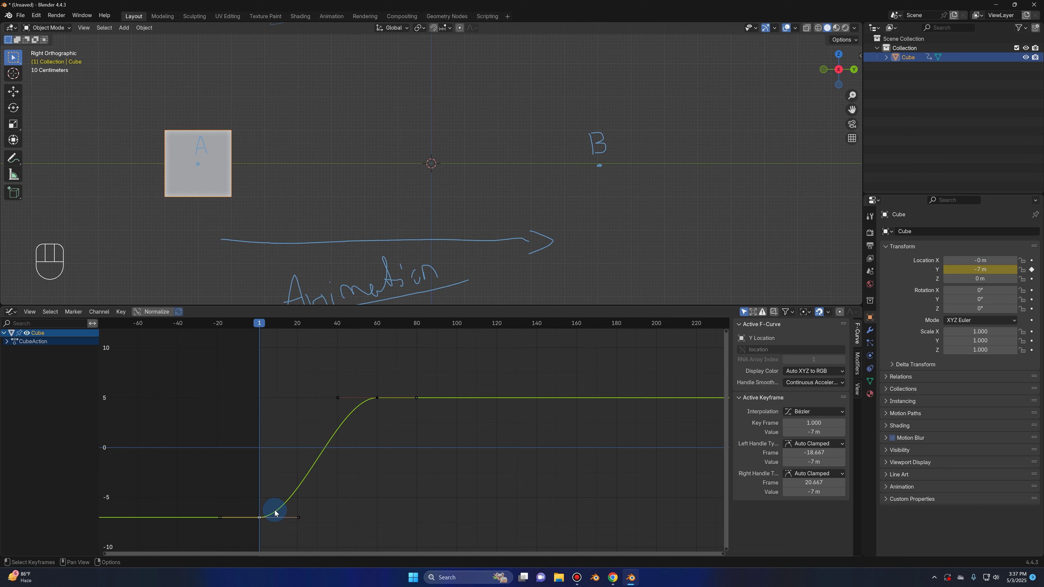
{"action": "middle_click_drag", "start_coordinate": [398, 470], "coordinate": [481, 451]}
{"action": "scroll", "coordinate": [475, 449], "scroll_direction": "up", "scroll_amount": 2}
{"action": "right_click", "coordinate": [254, 156]}
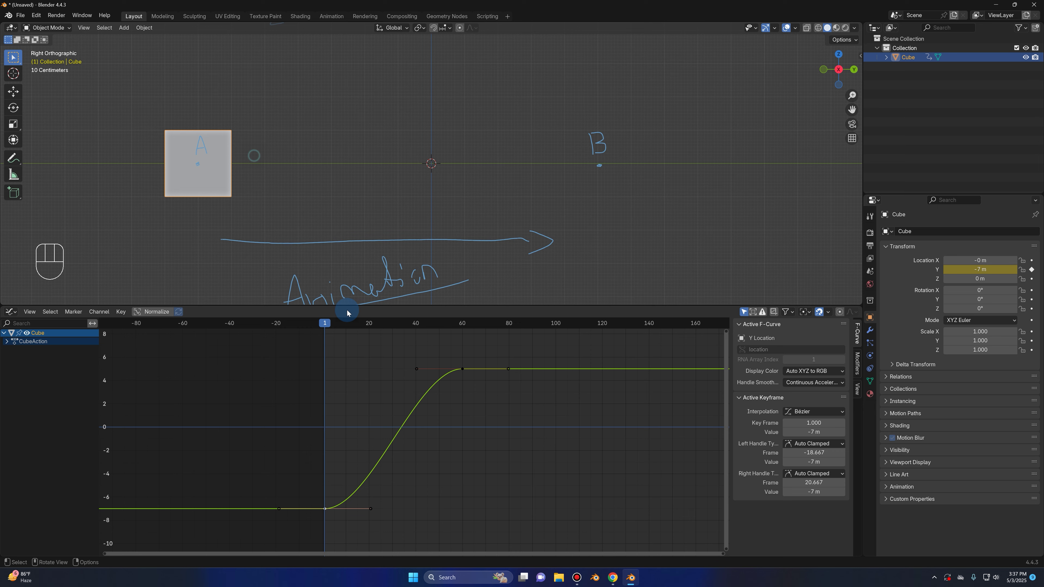
{"action": "left_click_drag", "start_coordinate": [348, 307], "coordinate": [356, 358]}
- Play the cube's motion three times in the enlarged viewport, rewinding between runs, to compare its speed with the curve
{"action": "key", "text": "space"}
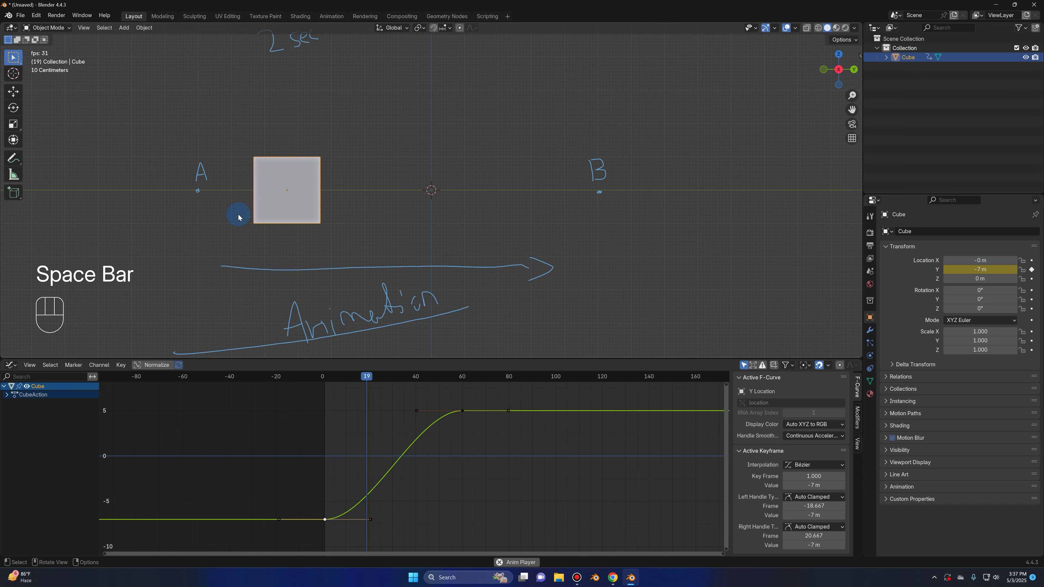
{"action": "key", "text": "space"}
{"action": "left_click_drag", "start_coordinate": [486, 379], "coordinate": [324, 399]}
{"action": "key", "text": "space"}
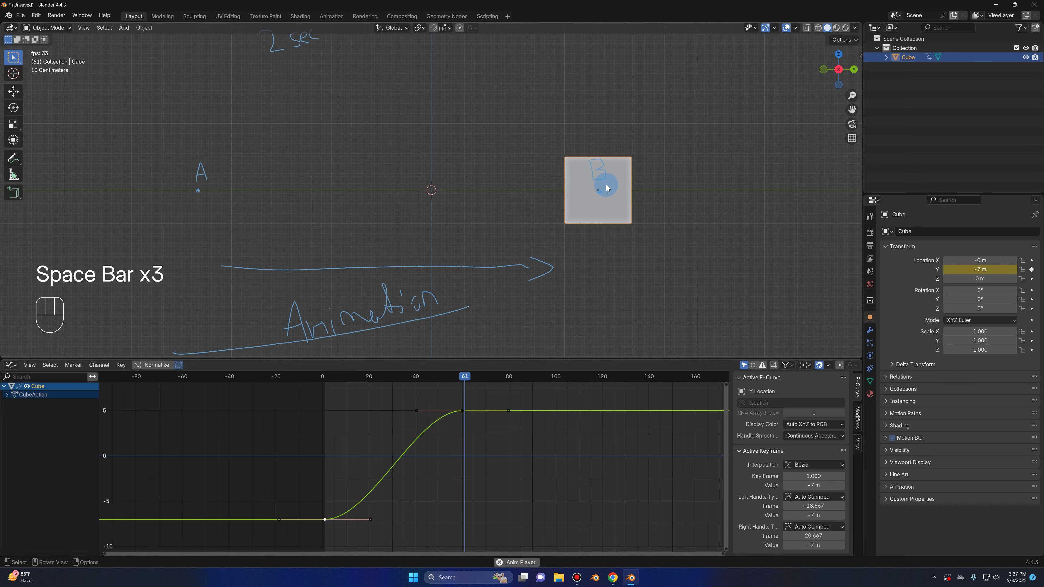
{"action": "key", "text": "space"}
{"action": "left_click_drag", "start_coordinate": [489, 372], "coordinate": [322, 383]}
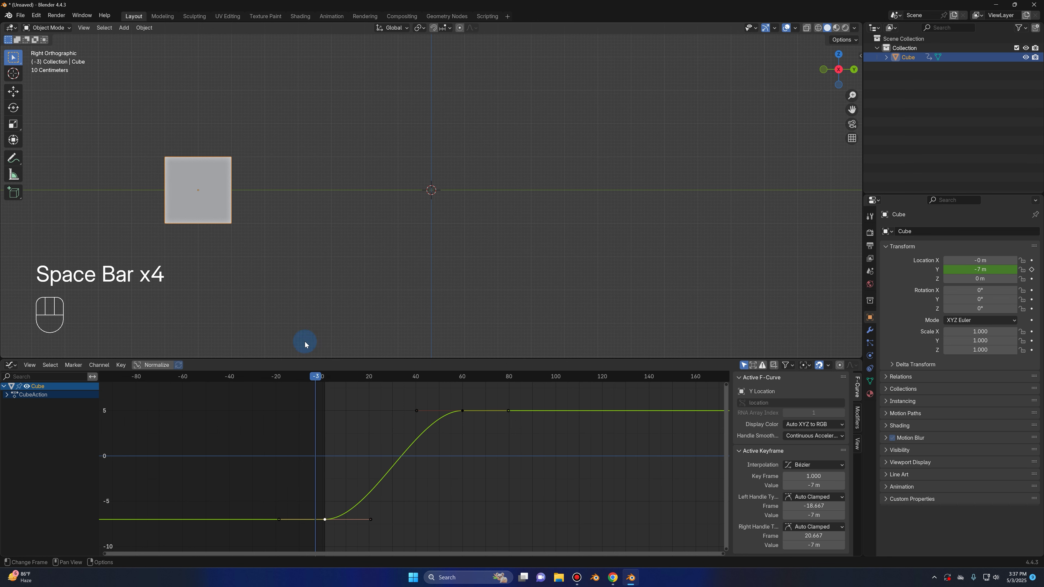
{"action": "key", "text": "space"}
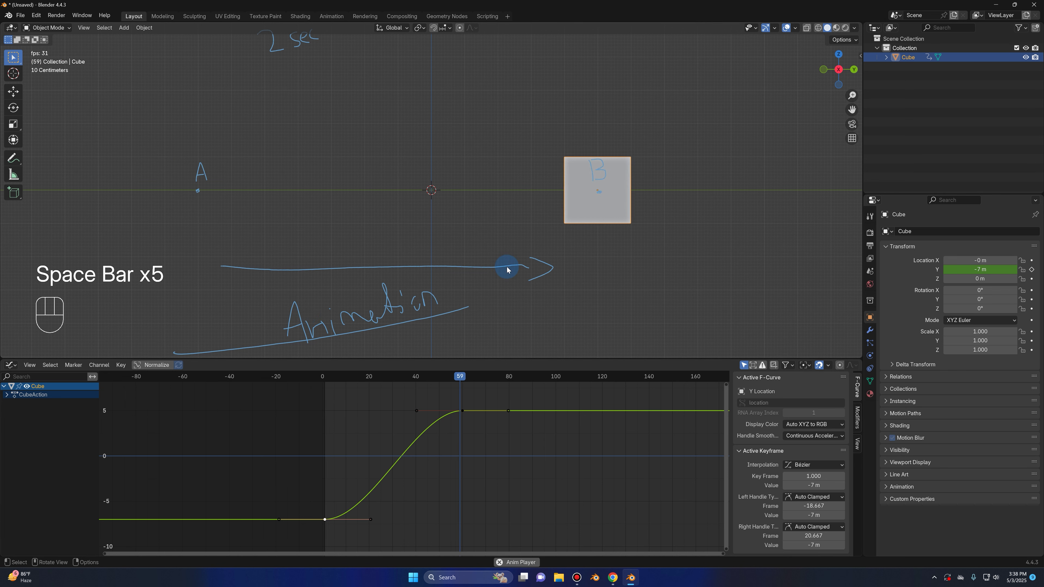
{"action": "key", "text": "space"}
- Scrub back through the middle of the motion, replay it twice from the start and return to frame 1
{"action": "left_click_drag", "start_coordinate": [474, 377], "coordinate": [393, 381]}
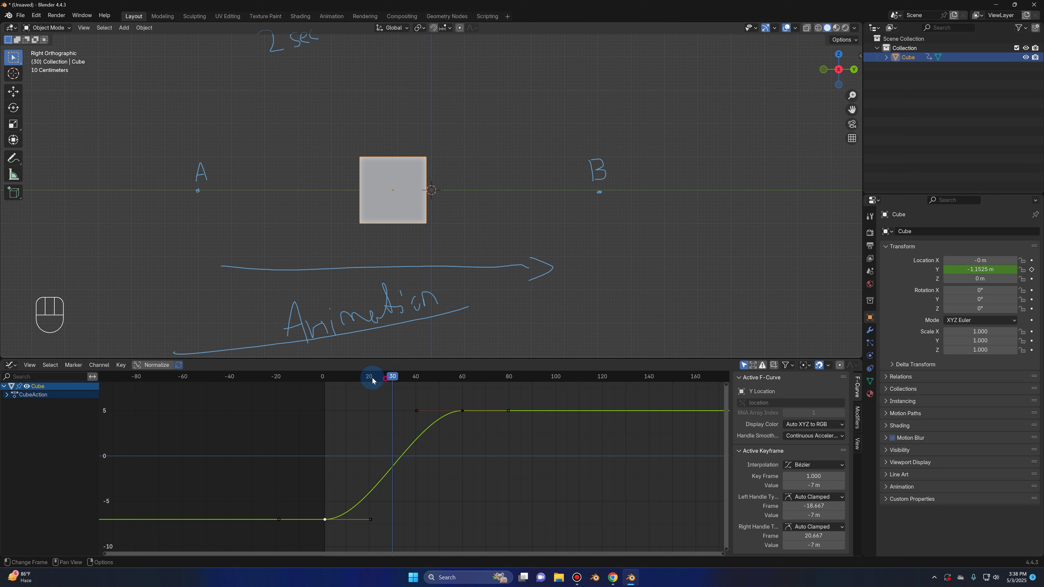
{"action": "key", "text": "space"}
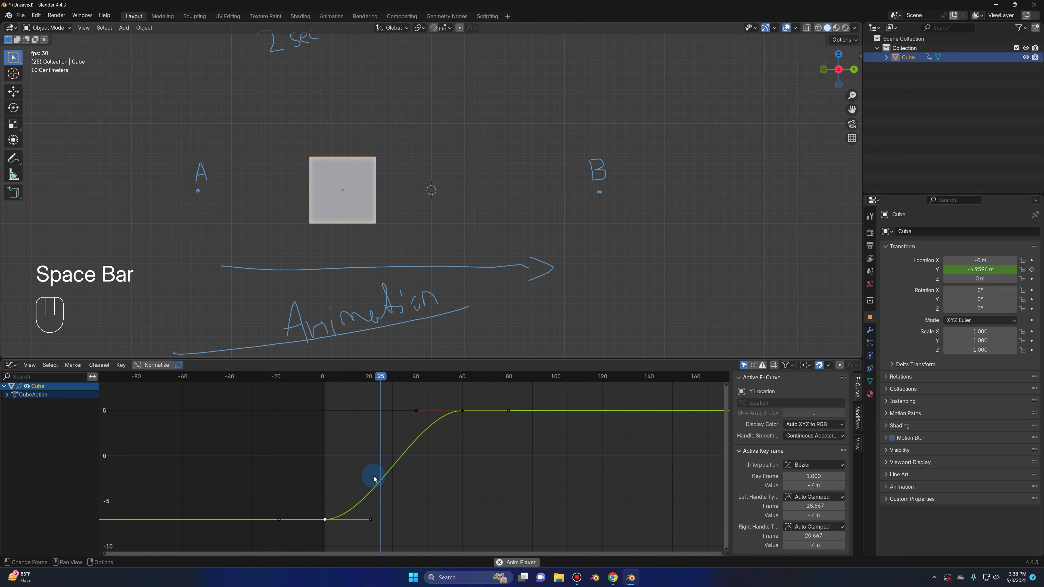
{"action": "key", "text": "space"}
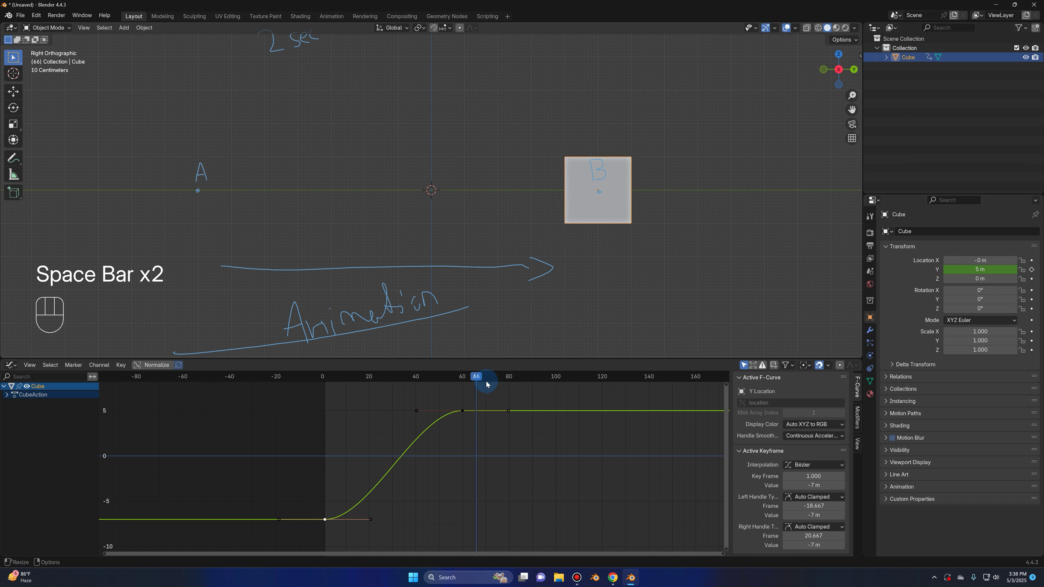
{"action": "left_click_drag", "start_coordinate": [459, 383], "coordinate": [320, 415]}
{"action": "key", "text": "space"}
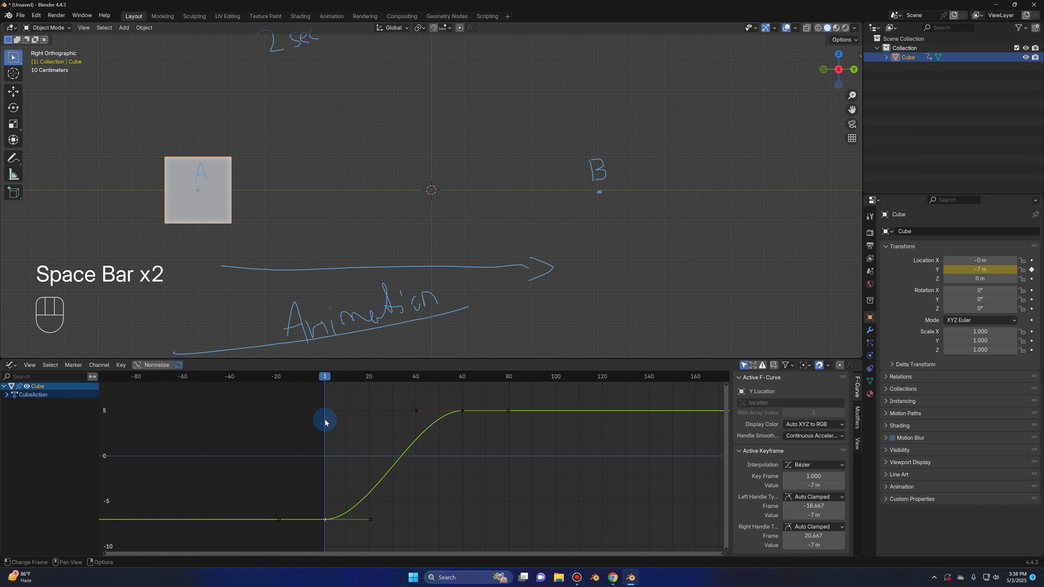
{"action": "key", "text": "space"}
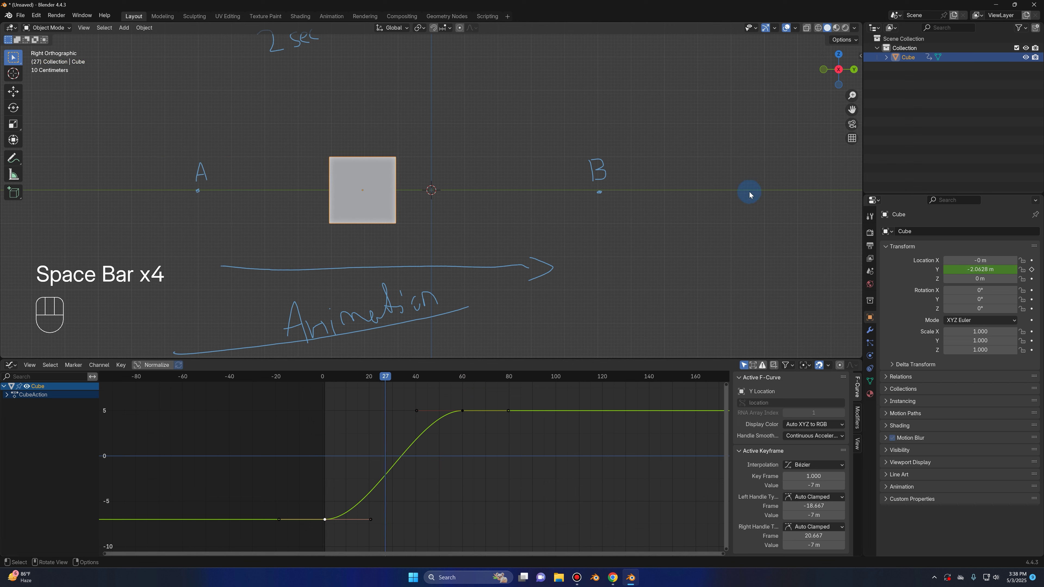
{"action": "left_click_drag", "start_coordinate": [353, 376], "coordinate": [325, 376]}
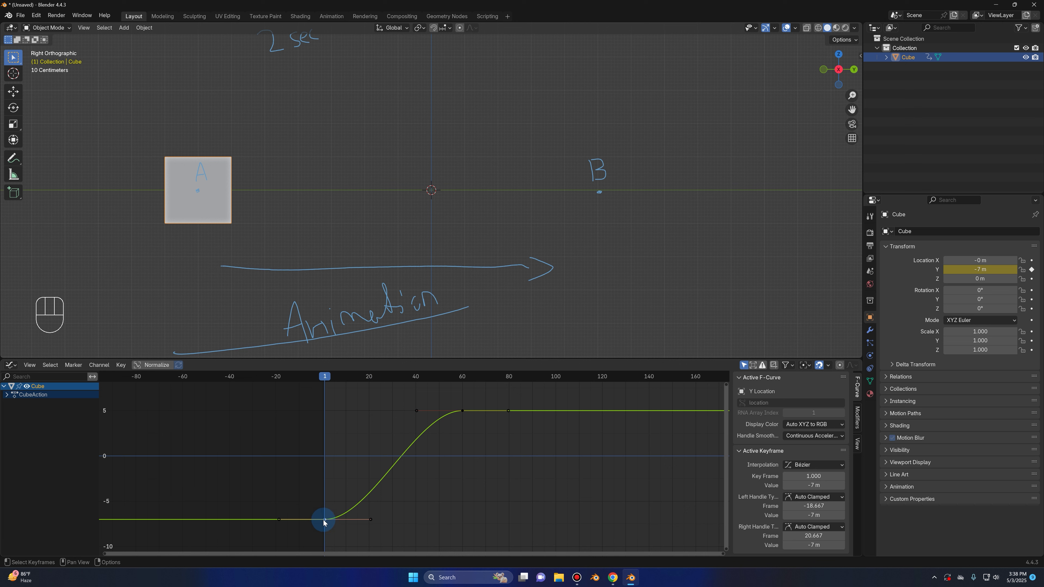
- Try scaling the frame 1 keyframe's handles longer and shorter to see the curve change, cancelling each attempt
{"action": "key", "text": "g"}
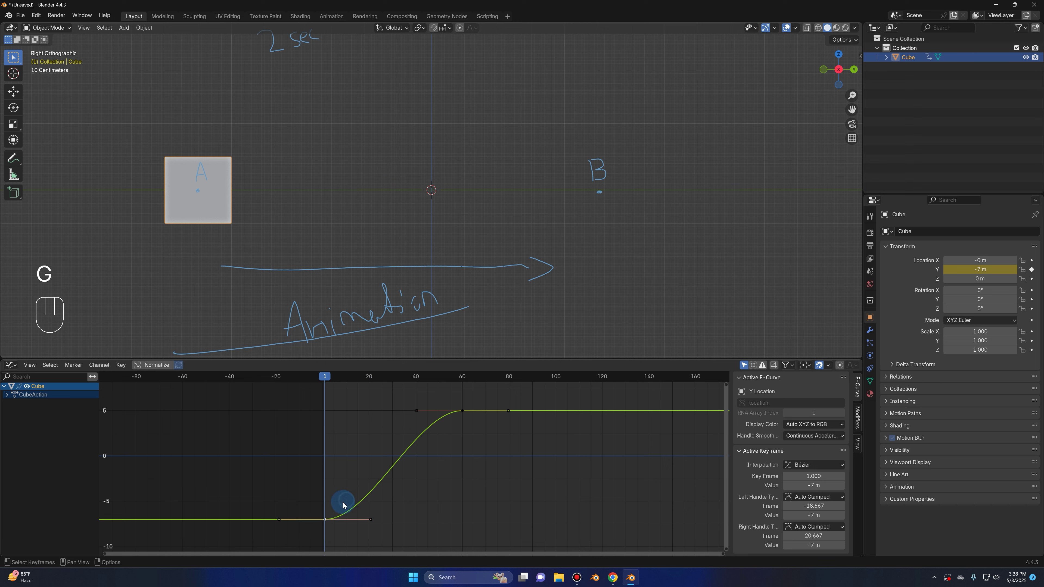
{"action": "key", "text": "s"}
{"action": "right_click", "coordinate": [338, 491]}
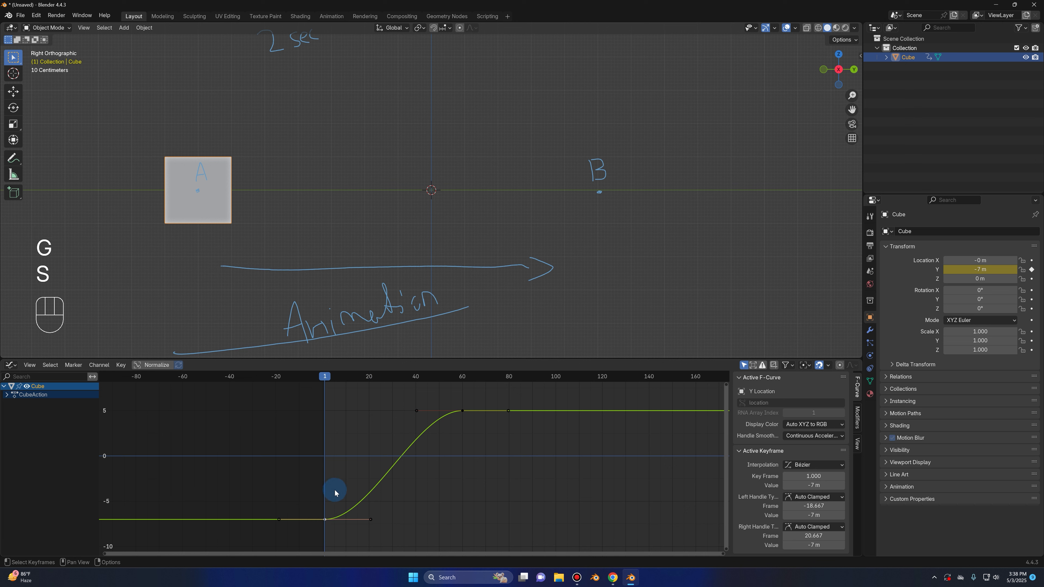
{"action": "key", "text": "s"}
{"action": "right_click", "coordinate": [366, 508]}
{"action": "key", "text": "s"}
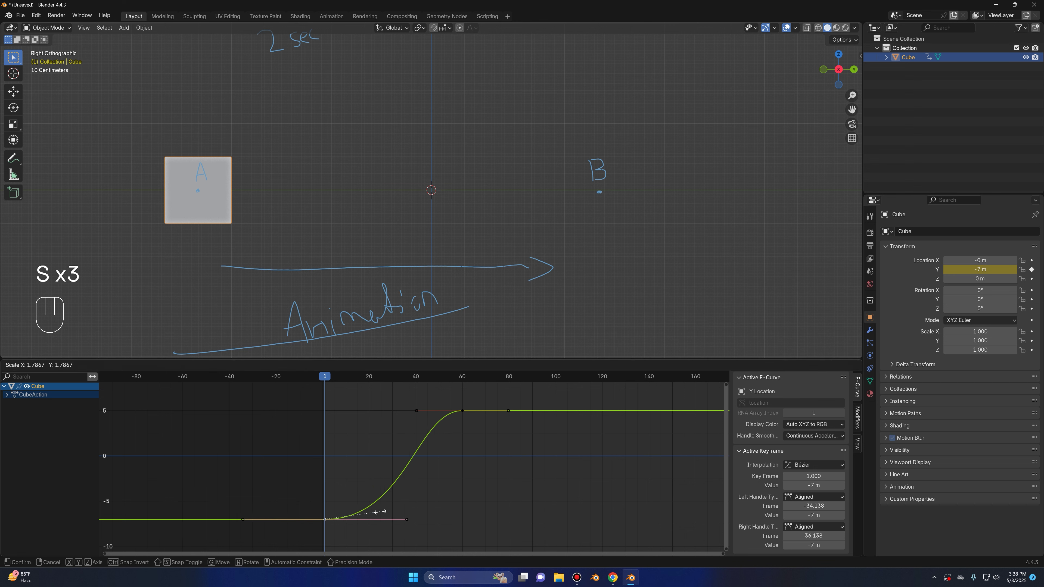
{"action": "right_click", "coordinate": [362, 518]}
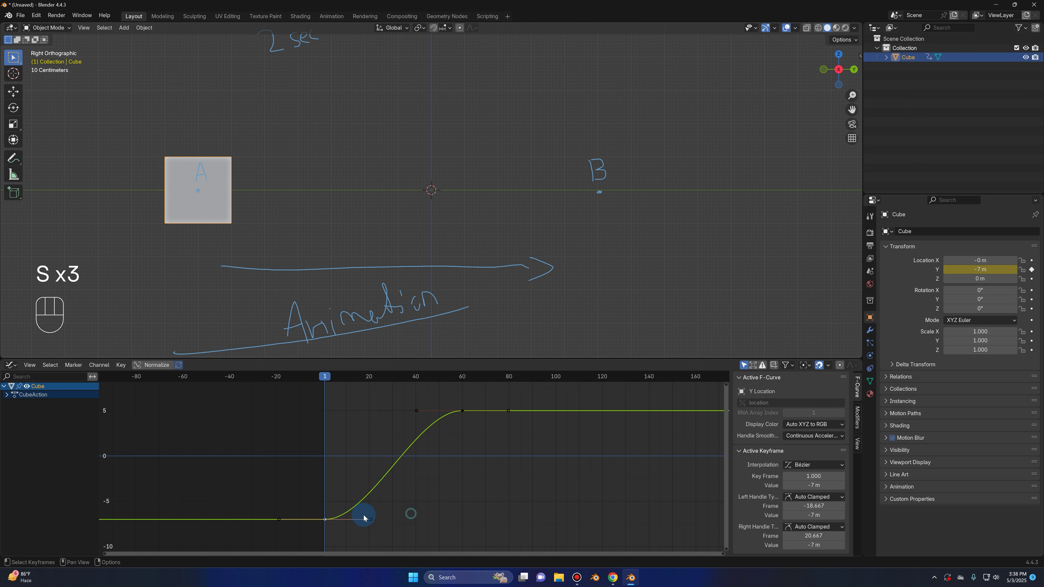
{"action": "key", "text": "s"}
{"action": "right_click", "coordinate": [334, 523]}
{"action": "key", "text": "s"}
{"action": "right_click", "coordinate": [405, 525]}
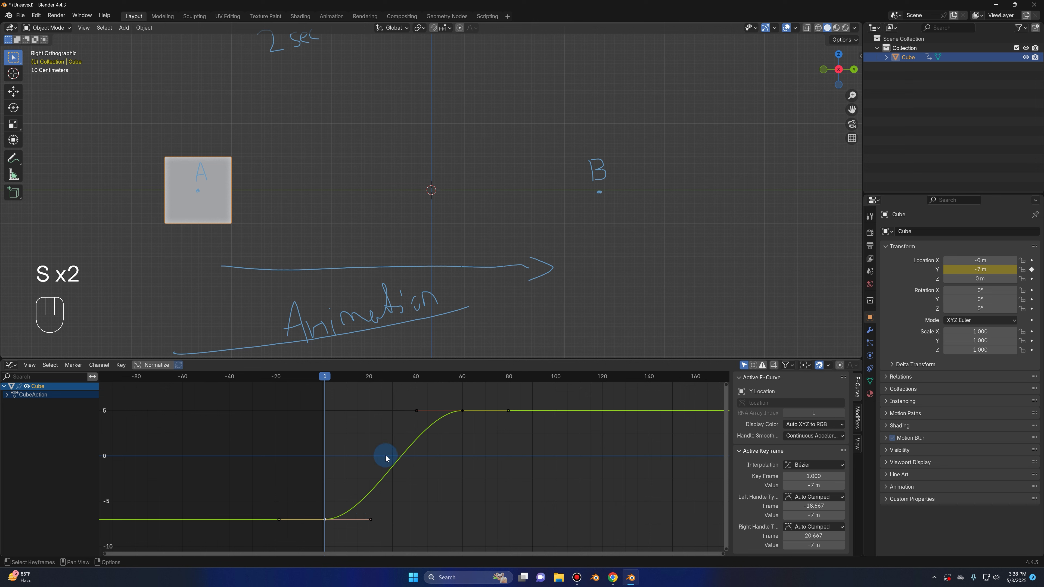
{"action": "key", "text": "s"}
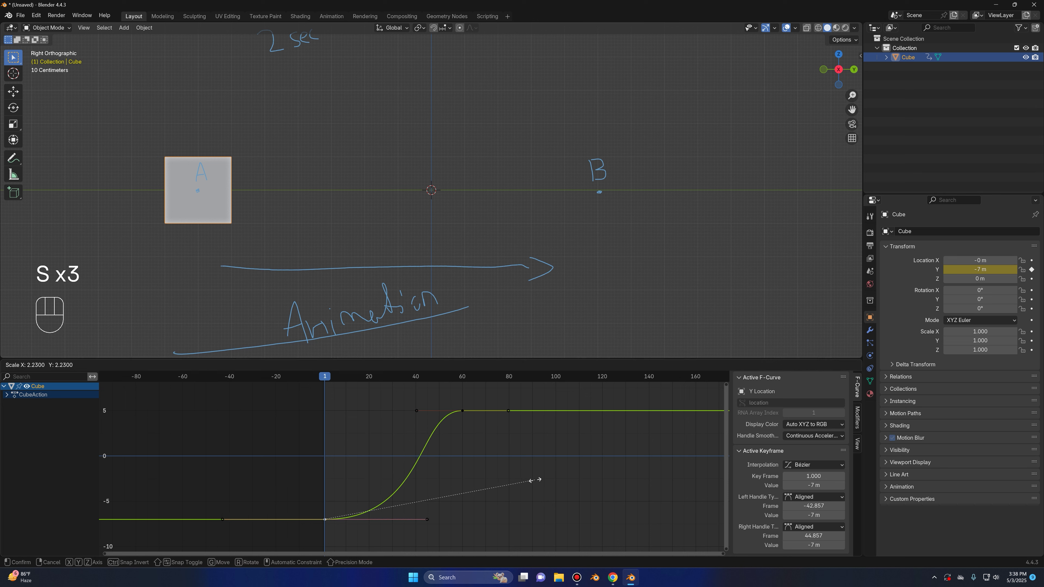
{"action": "right_click", "coordinate": [538, 482]}
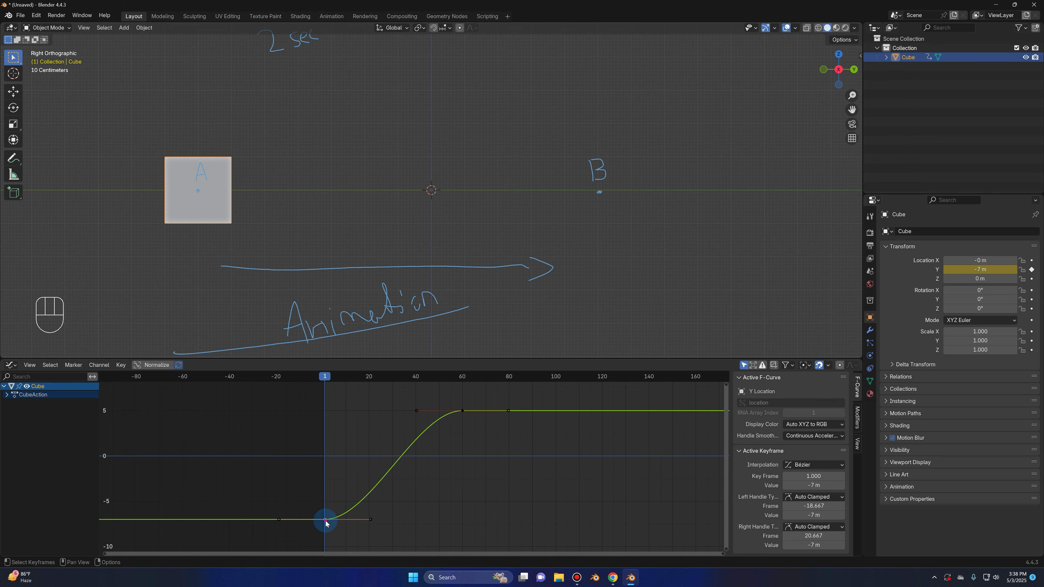
- Lengthen the frame 1 keyframe's handles by scaling them to 2.2 times their size
{"action": "key", "text": "s"}
{"action": "key", "text": "ctrl"}
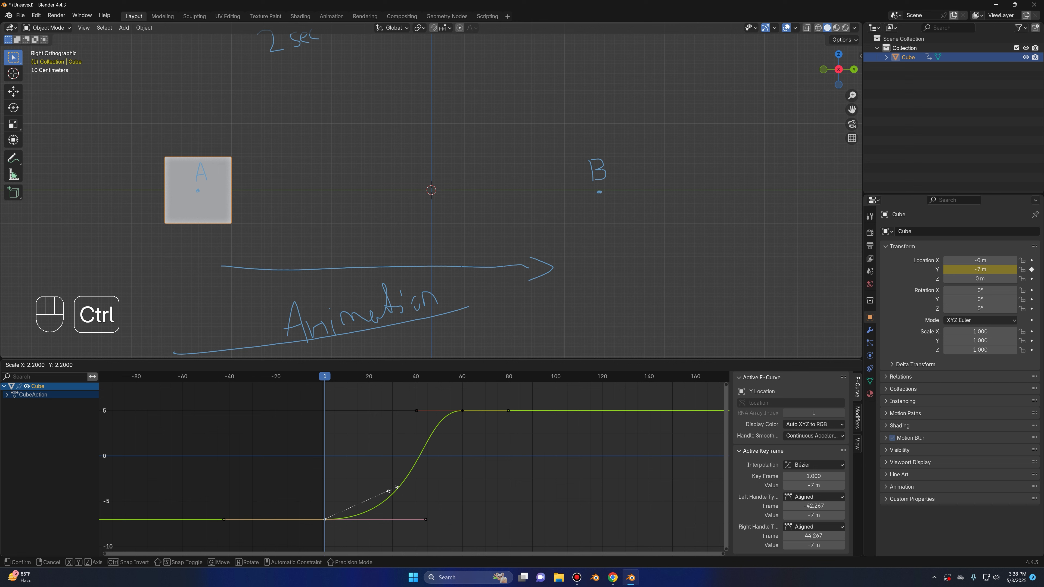
{"action": "left_click", "coordinate": [392, 488]}
{"action": "key", "text": "x"}
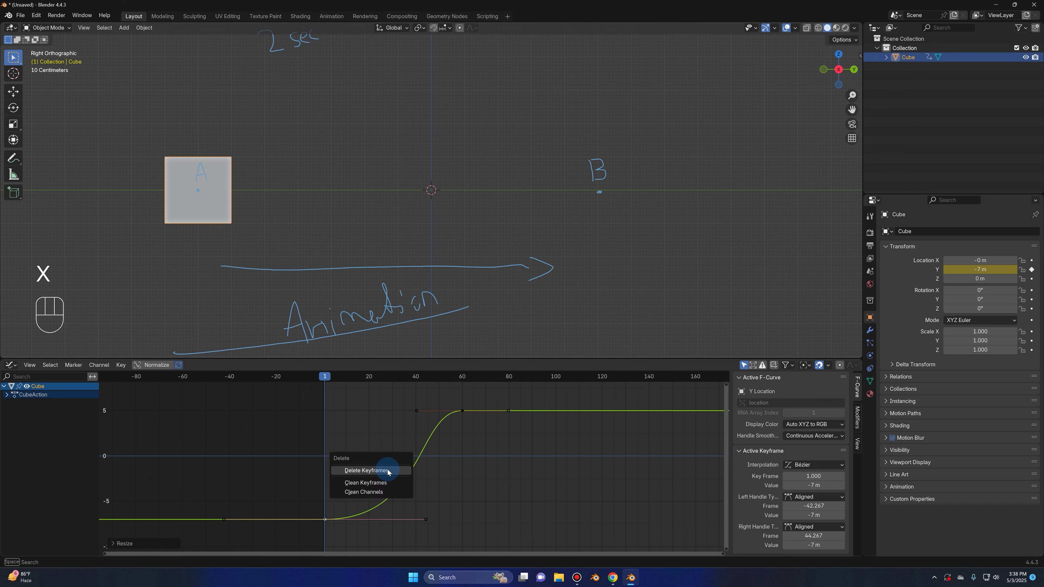
{"action": "key", "text": "s"}
{"action": "right_click", "coordinate": [437, 471]}
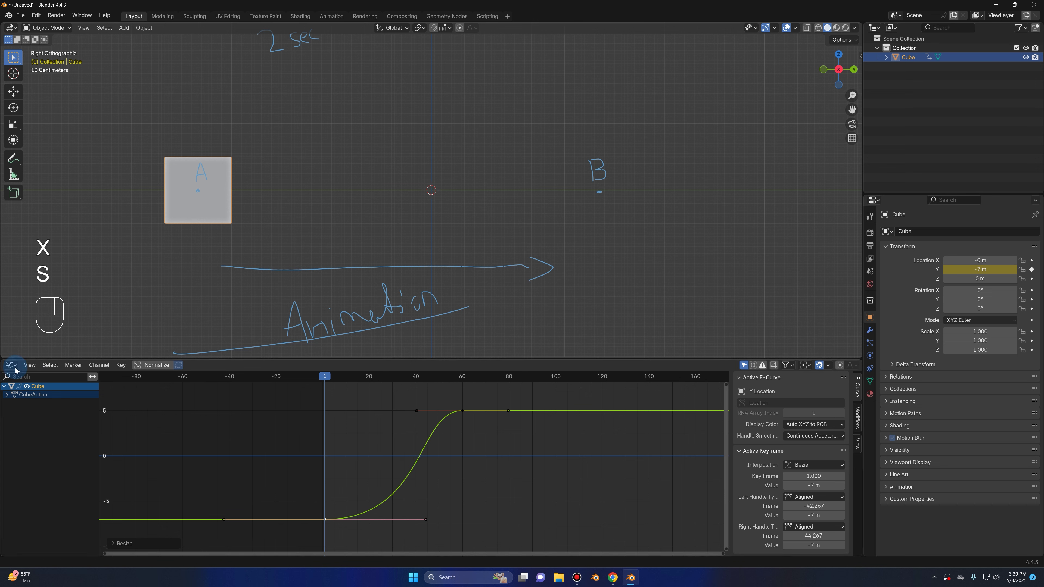
{"action": "key", "text": "s"}
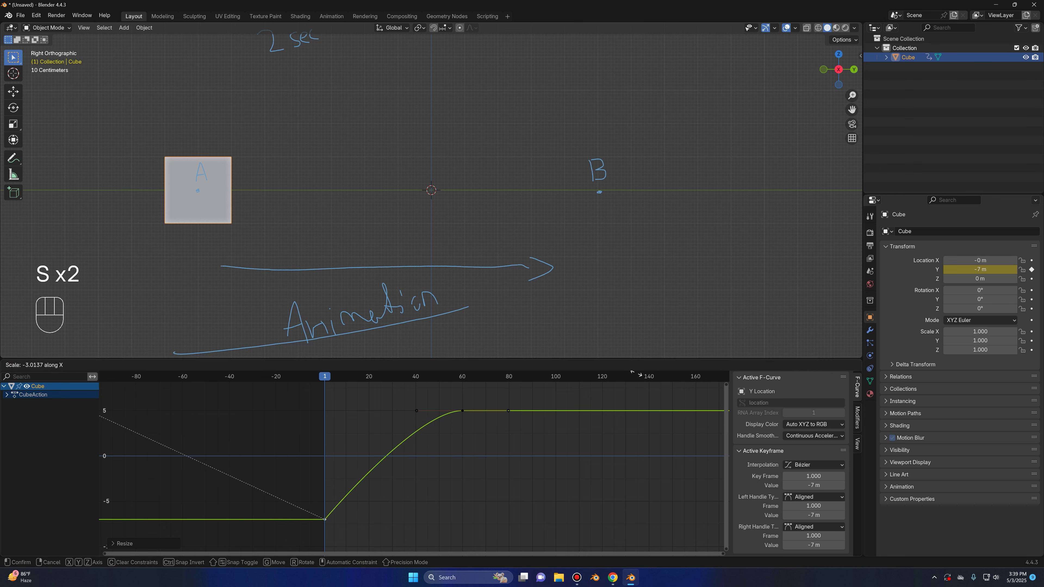
{"action": "left_click", "coordinate": [262, 456]}
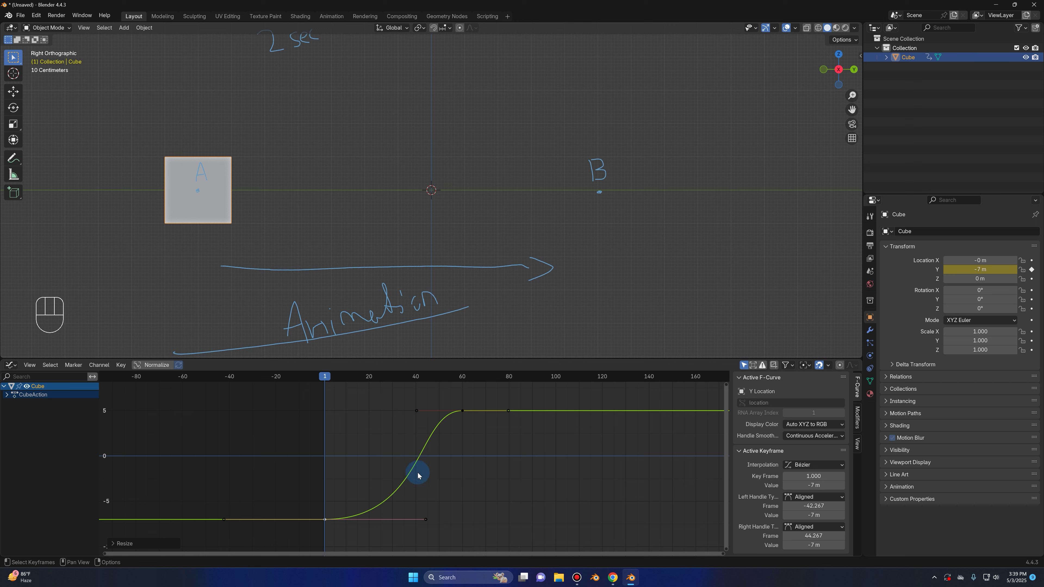
- Play the cube's motion once to check its slower start, and return to frame 1
{"action": "key", "text": "space"}
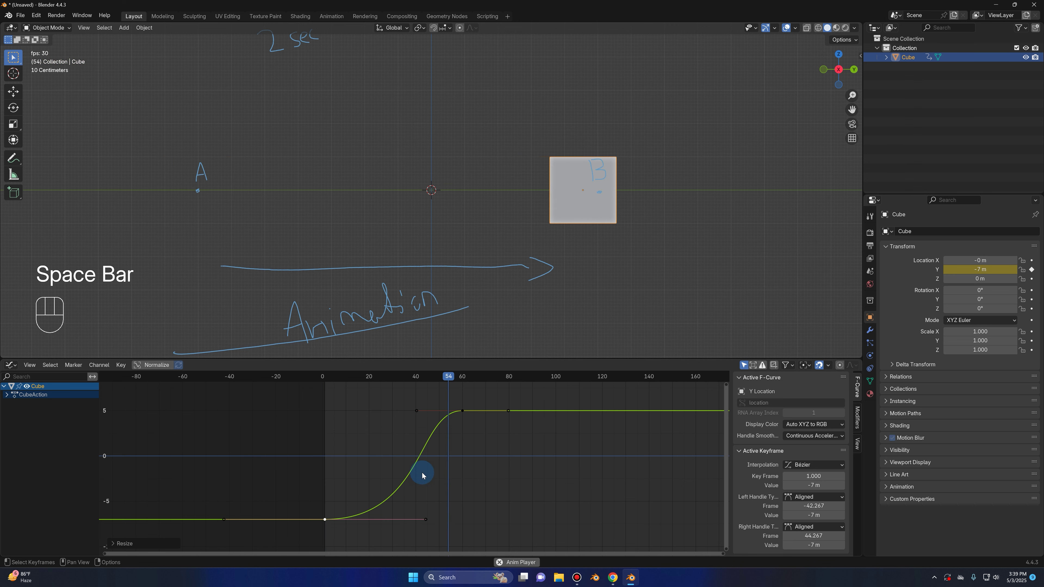
{"action": "key", "text": "space"}
{"action": "left_click_drag", "start_coordinate": [477, 384], "coordinate": [324, 401]}
- Lengthen the frame 60 keyframe's handles by scaling them to 2.2 times, and clear the keyframe selection
{"action": "left_click", "coordinate": [461, 421]}
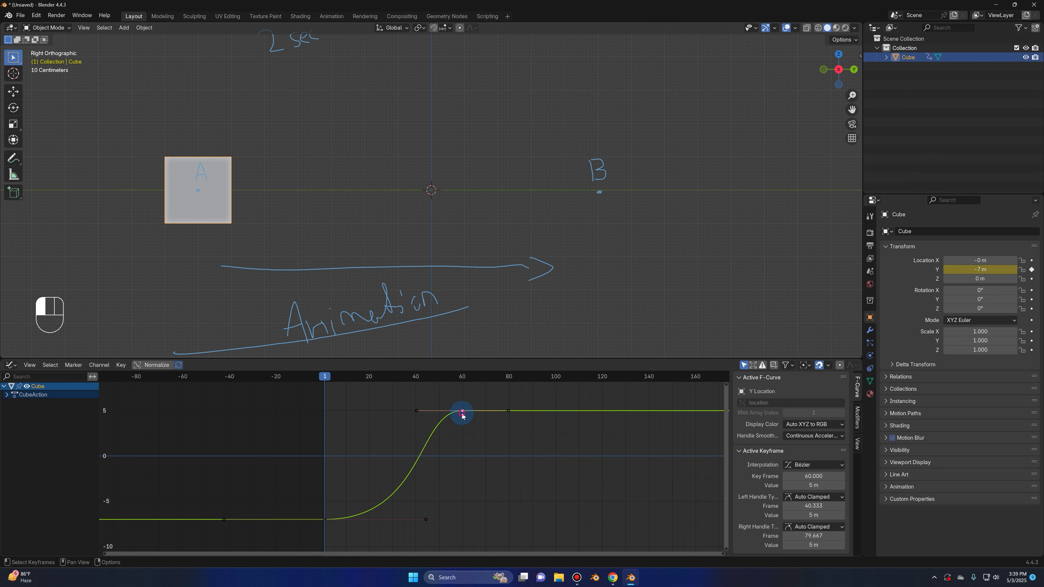
{"action": "key", "text": "s"}
{"action": "right_click", "coordinate": [465, 427]}
{"action": "key", "text": "s"}
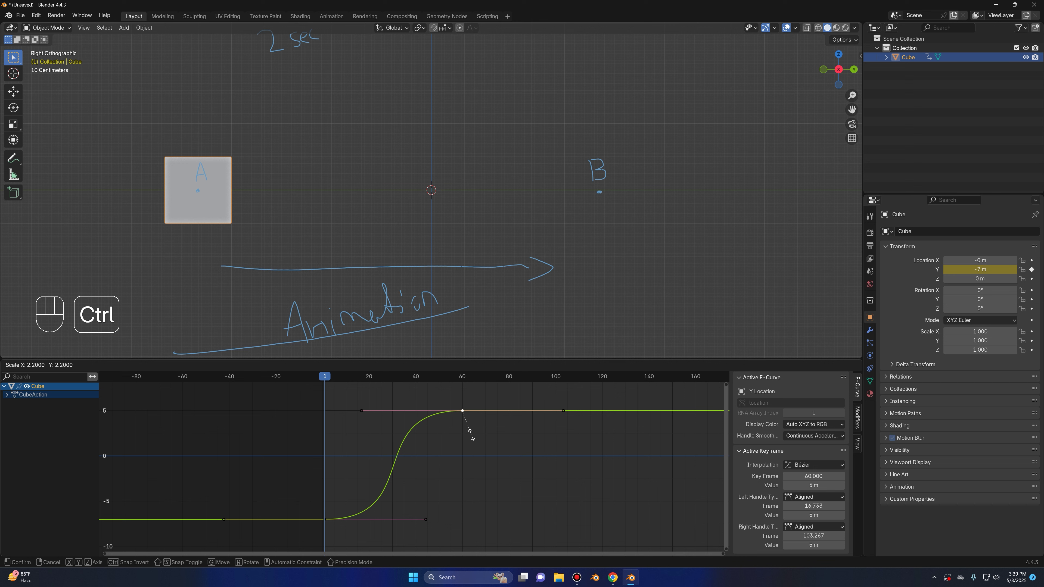
{"action": "left_click", "coordinate": [471, 437]}
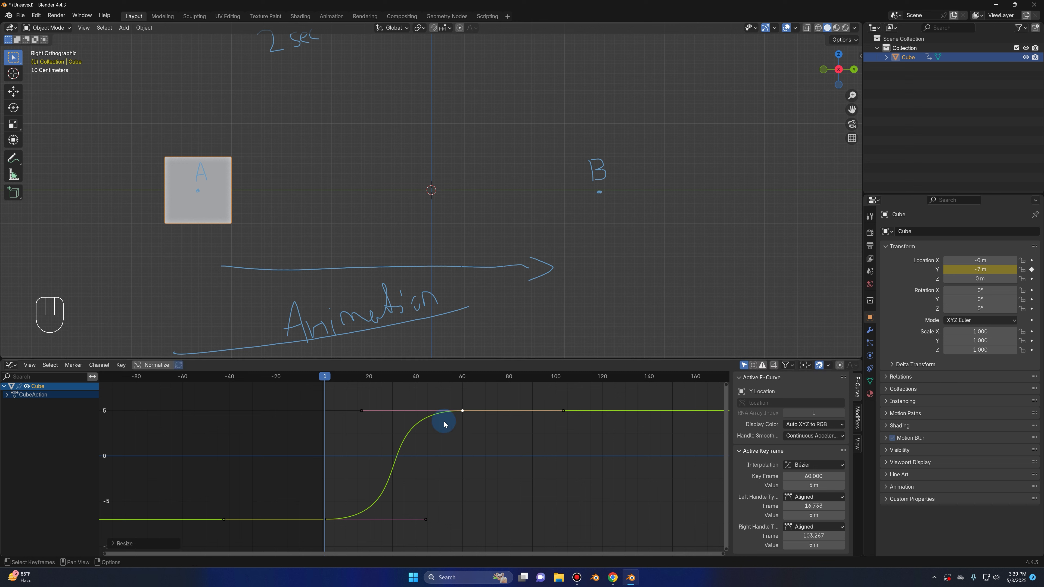
{"action": "left_click", "coordinate": [452, 438]}
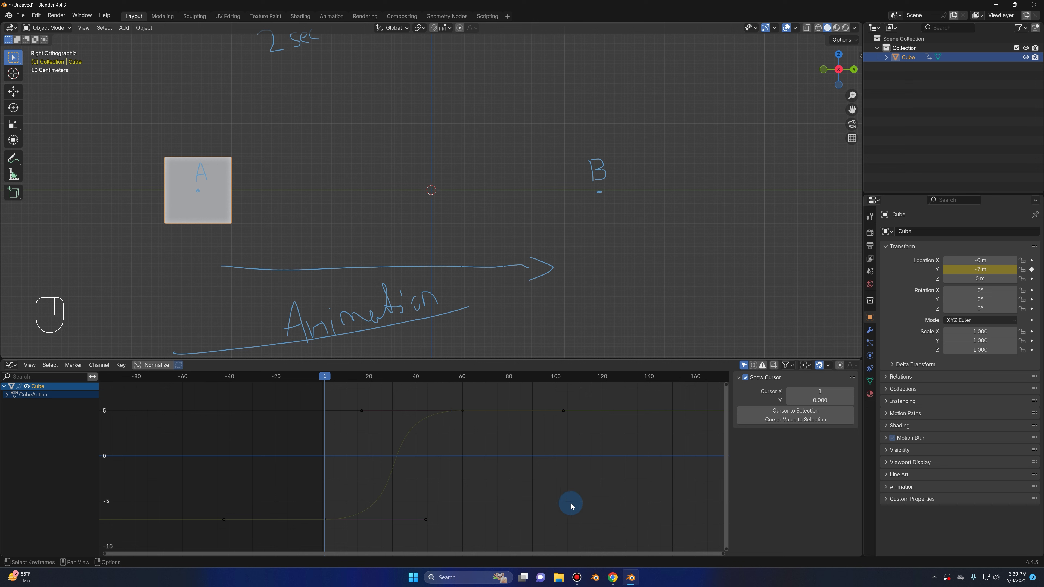
- Play the cube's motion repeatedly from frame 1 to examine how it accelerates from A and slows down towards B
{"action": "key", "text": "space"}
{"action": "key", "text": "space"}
{"action": "left_click_drag", "start_coordinate": [451, 378], "coordinate": [324, 403]}
{"action": "key", "text": "space"}
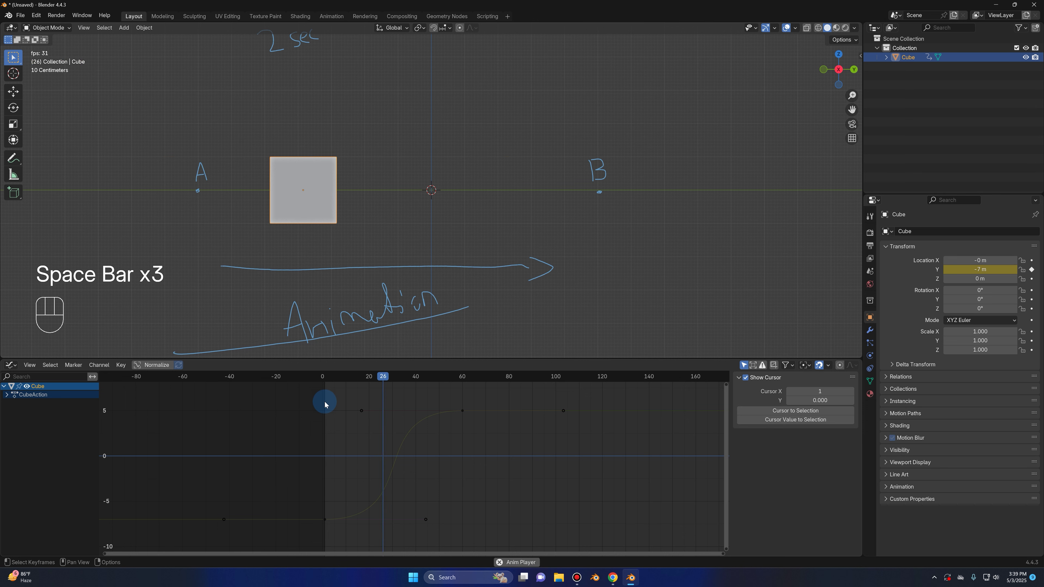
{"action": "key", "text": "space"}
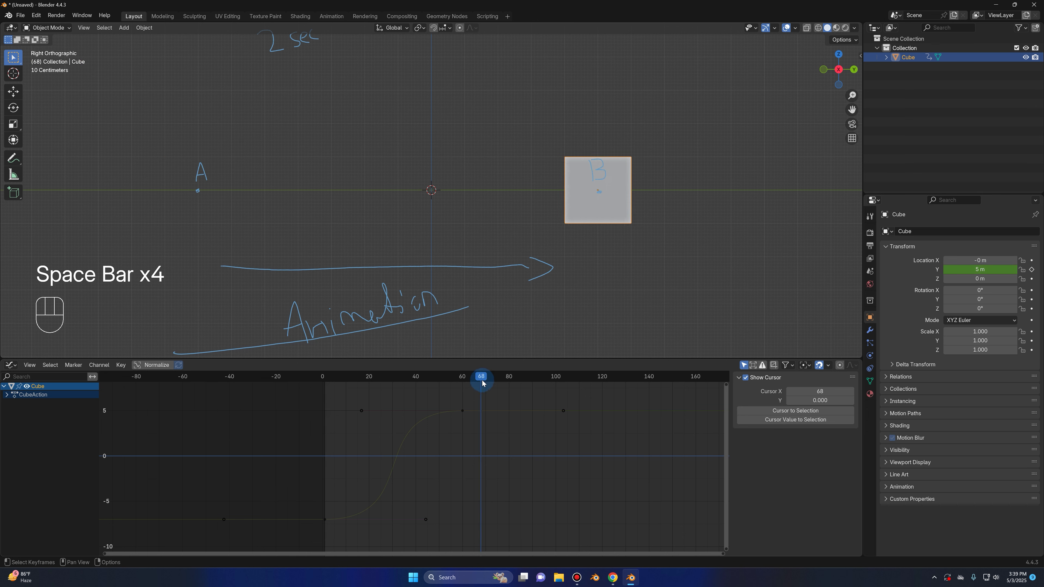
{"action": "left_click_drag", "start_coordinate": [484, 382], "coordinate": [326, 394]}
{"action": "key", "text": "space"}
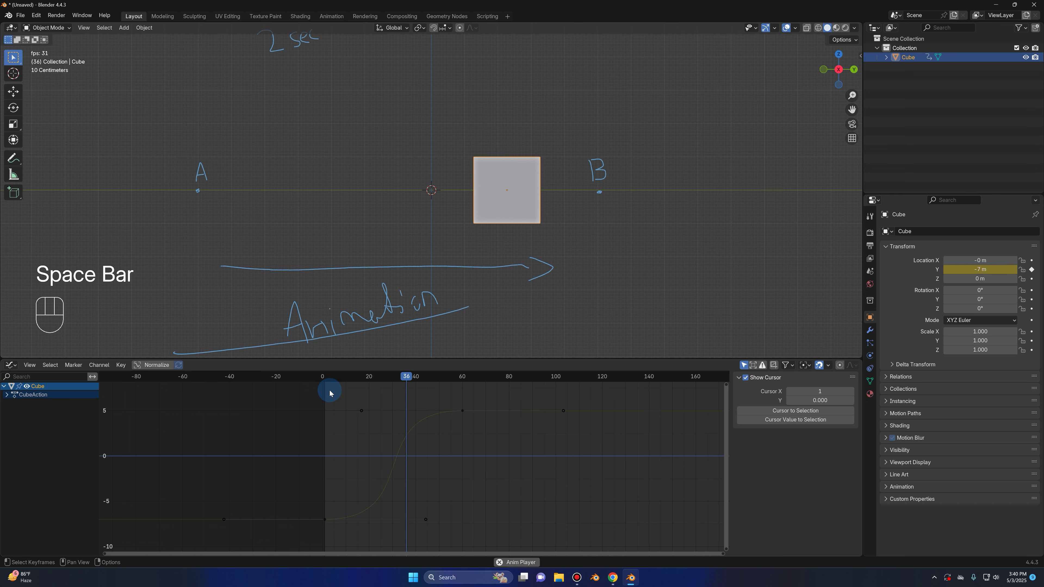
{"action": "key", "text": "space"}
{"action": "left_click_drag", "start_coordinate": [370, 380], "coordinate": [325, 408]}
{"action": "key", "text": "space"}
{"action": "key", "text": "space"}
{"action": "left_click_drag", "start_coordinate": [466, 377], "coordinate": [324, 394]}
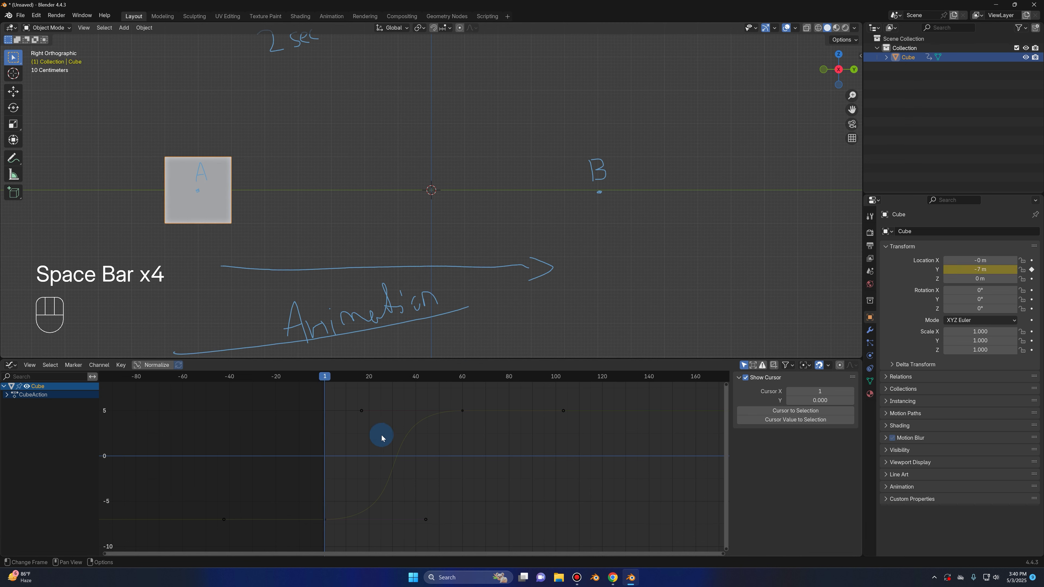
{"action": "key", "text": "space"}
{"action": "key", "text": "space"}
{"action": "left_click_drag", "start_coordinate": [462, 381], "coordinate": [327, 413]}
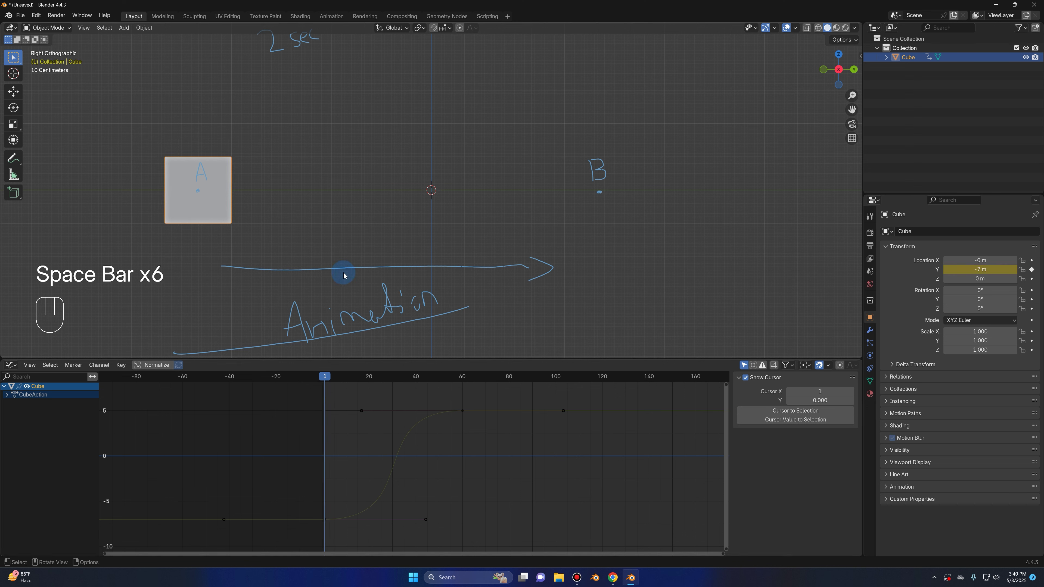
{"action": "key", "text": "space"}
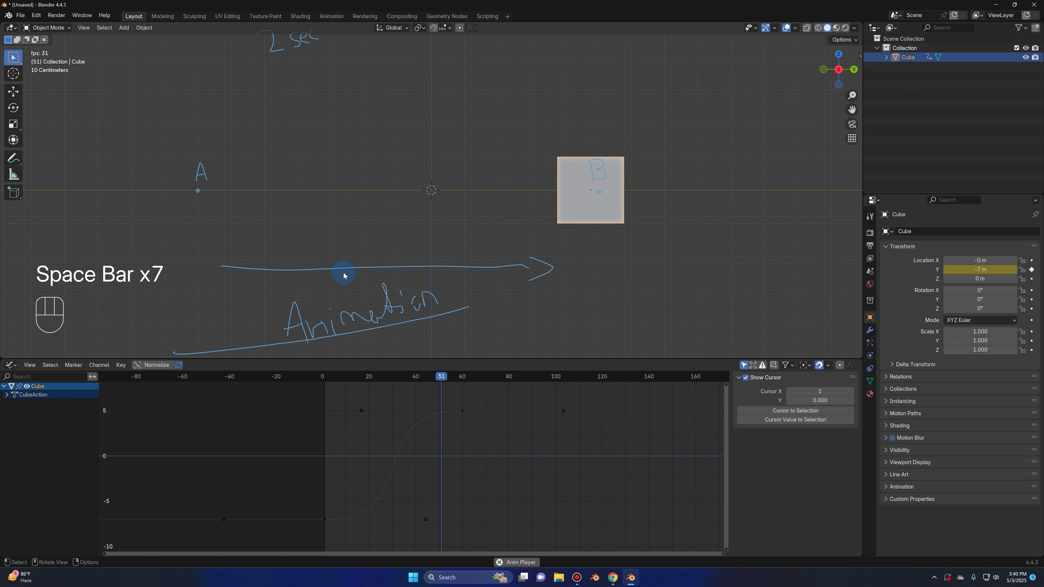
{"action": "key", "text": "space"}
{"action": "left_click_drag", "start_coordinate": [482, 374], "coordinate": [323, 364]}
{"action": "key", "text": "space"}
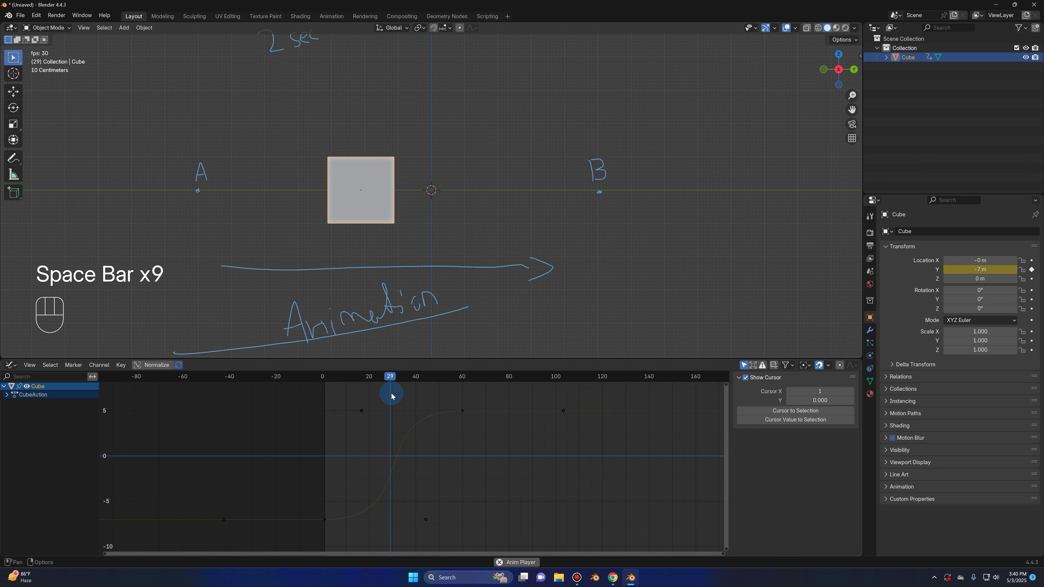
{"action": "key", "text": "space"}
{"action": "left_click_drag", "start_coordinate": [391, 396], "coordinate": [325, 411]}
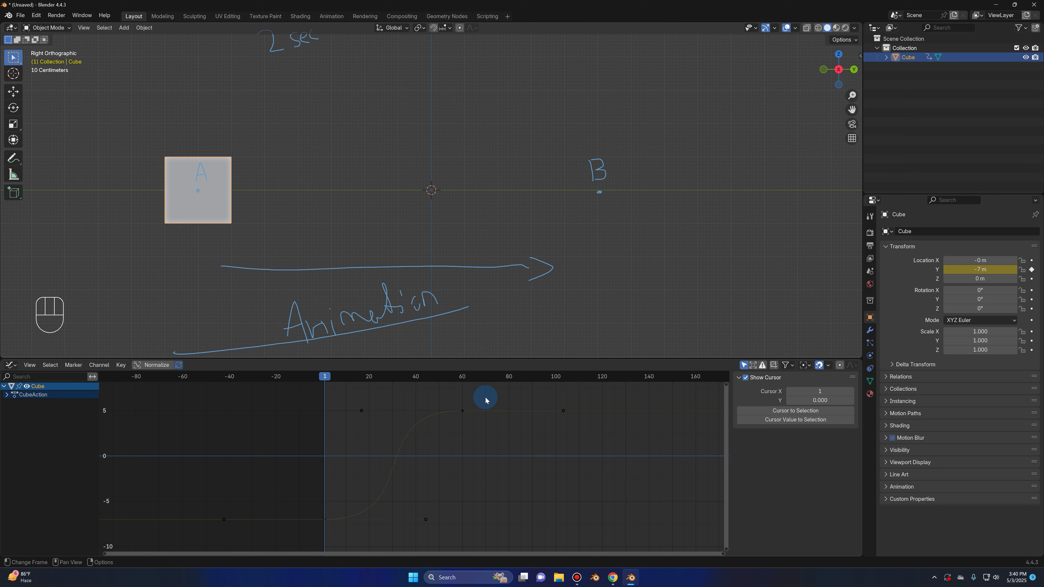
- Try rotating the handles of the frame 60 and frame 1 keyframes to tilt the curve's ends, and play the motion
{"action": "left_click", "coordinate": [462, 411]}
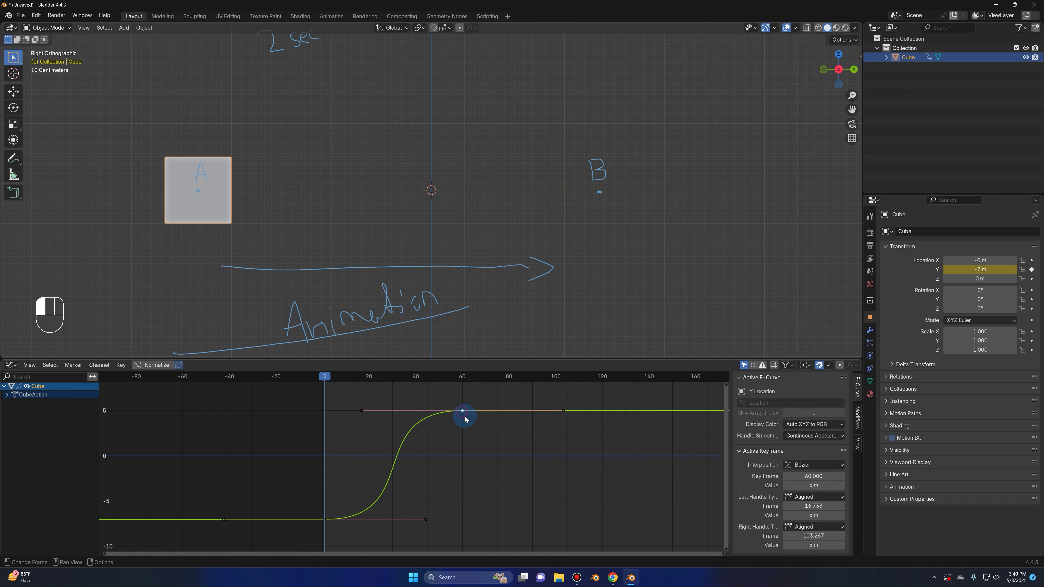
{"action": "key", "text": "r"}
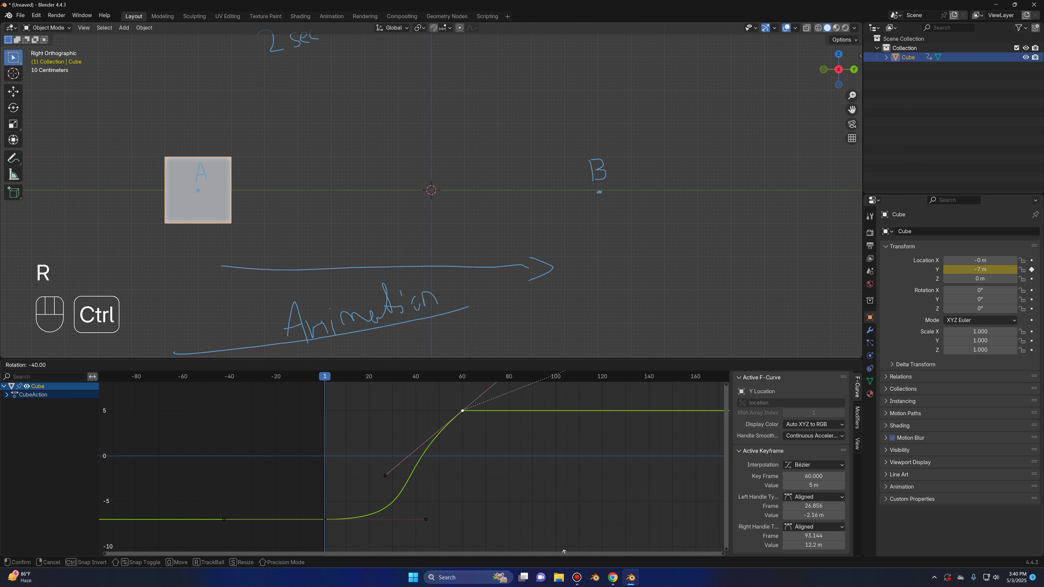
{"action": "left_click", "coordinate": [562, 550], "text": "ctrl"}
{"action": "left_click", "coordinate": [324, 519]}
{"action": "key", "text": "r"}
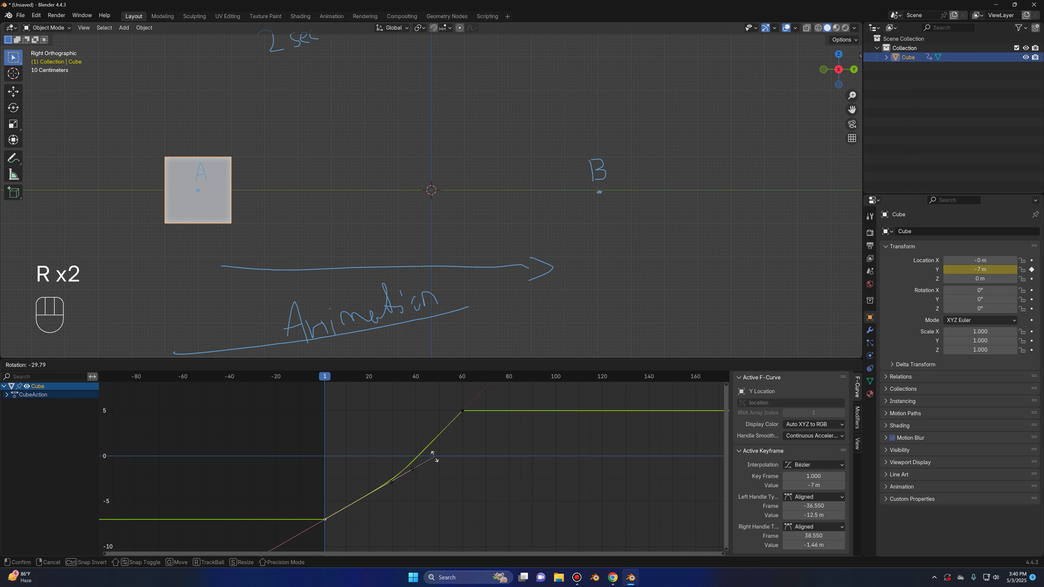
{"action": "left_click", "coordinate": [431, 454]}
{"action": "key", "text": "space"}
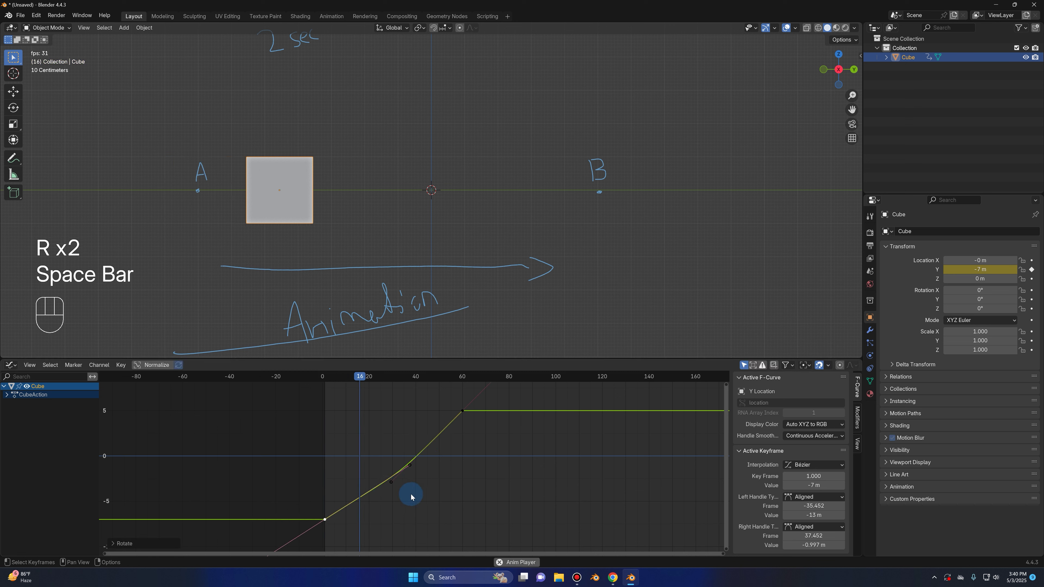
{"action": "key", "text": "space"}
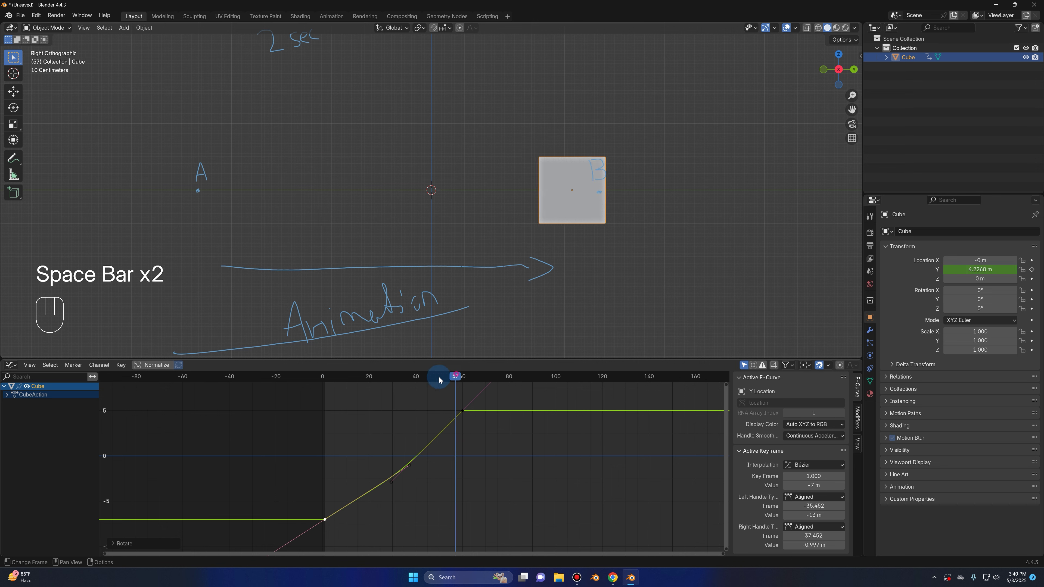
- Undo the handle rotations on both keyframes
{"action": "key", "text": "ctrl+z"}
{"action": "key", "text": "ctrl+z"}
{"action": "key", "text": "ctrl+z"}
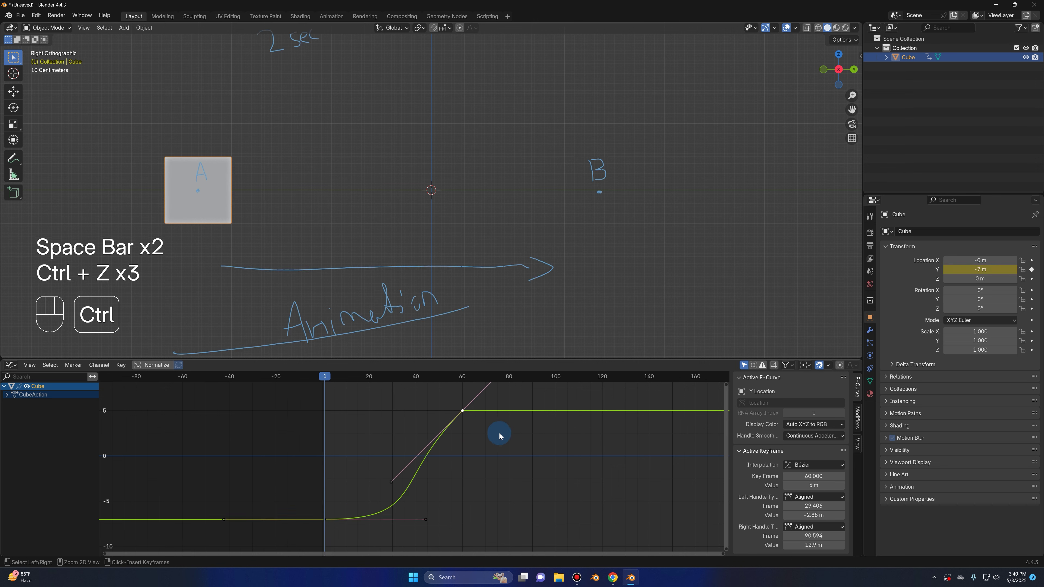
{"action": "key", "text": "ctrl+z"}
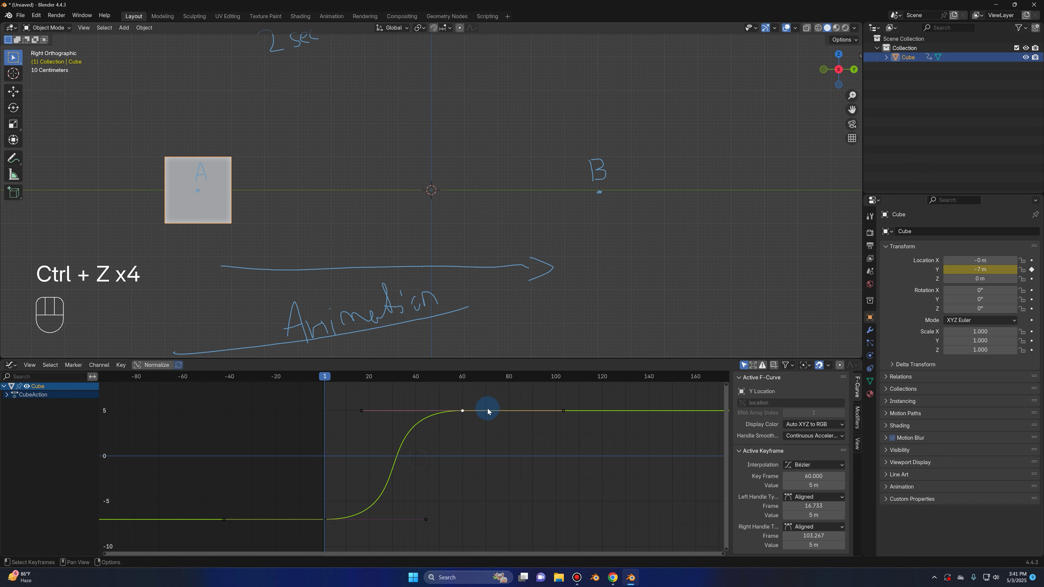
{"action": "scroll", "coordinate": [489, 411], "scroll_direction": "down", "scroll_amount": 3}
{"action": "left_click_drag", "start_coordinate": [589, 401], "coordinate": [185, 546]}
{"action": "scroll", "coordinate": [507, 432], "scroll_direction": "up", "scroll_amount": 2}
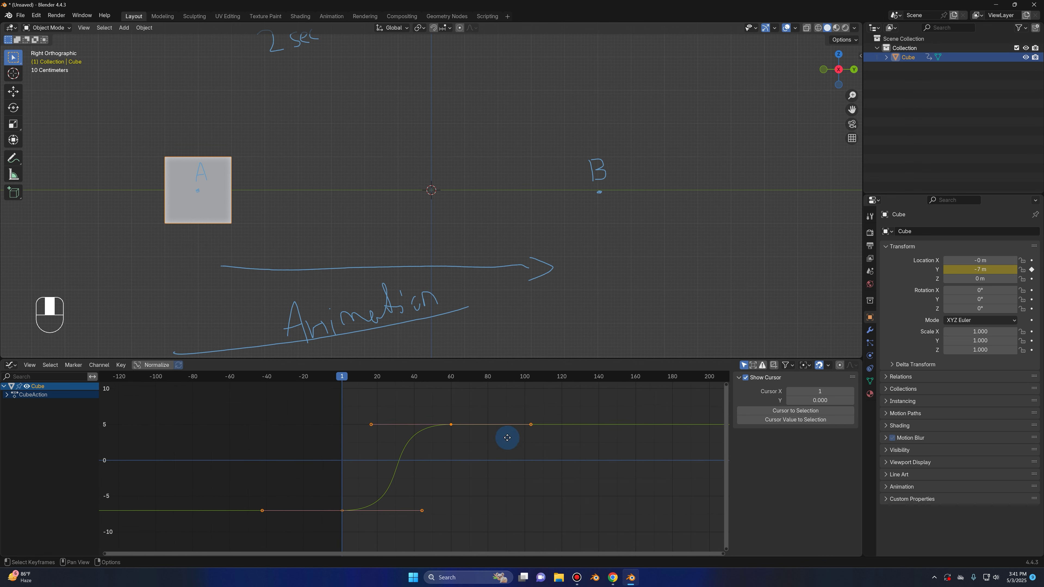
{"action": "left_click", "coordinate": [603, 410]}
- Change the Graph Editor area to the Timeline and reduce its height to enlarge the 3D viewport
{"action": "left_click", "coordinate": [12, 364]}
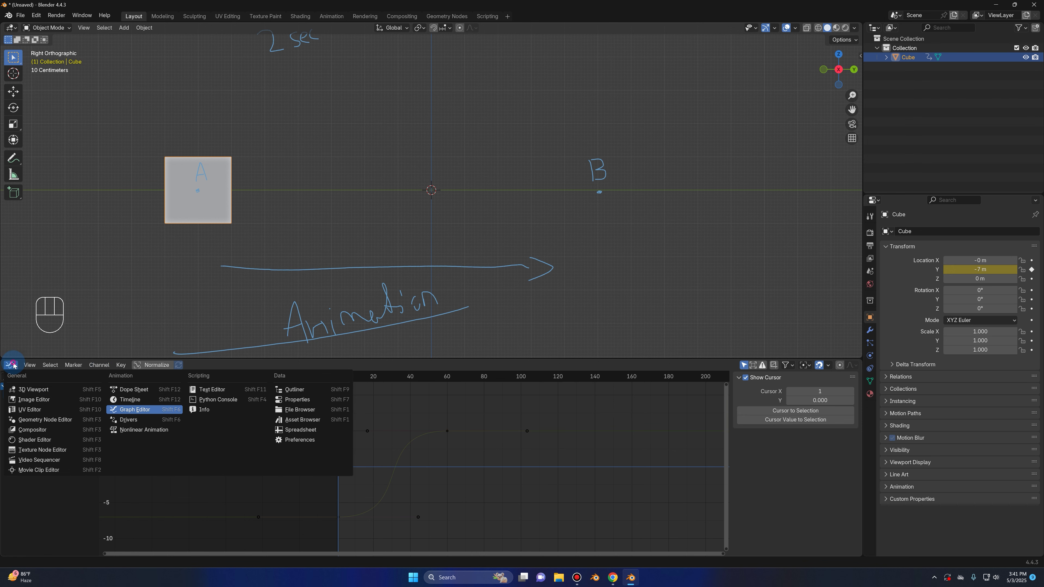
{"action": "left_click", "coordinate": [136, 397]}
{"action": "left_click_drag", "start_coordinate": [205, 360], "coordinate": [20, 510]}
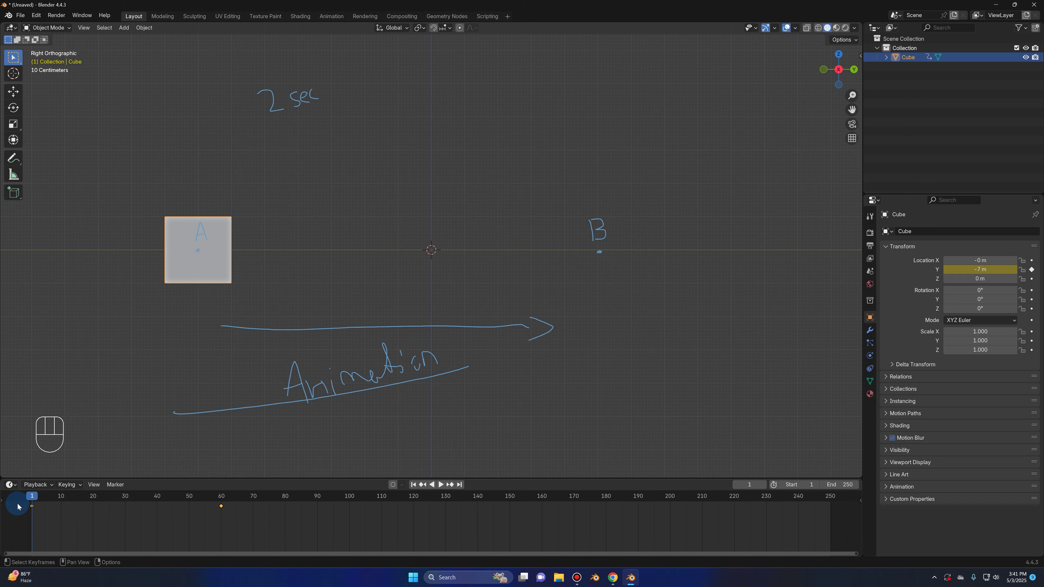
- Set the interpolation of the cube's keyframes to Linear
{"action": "key", "text": "t"}
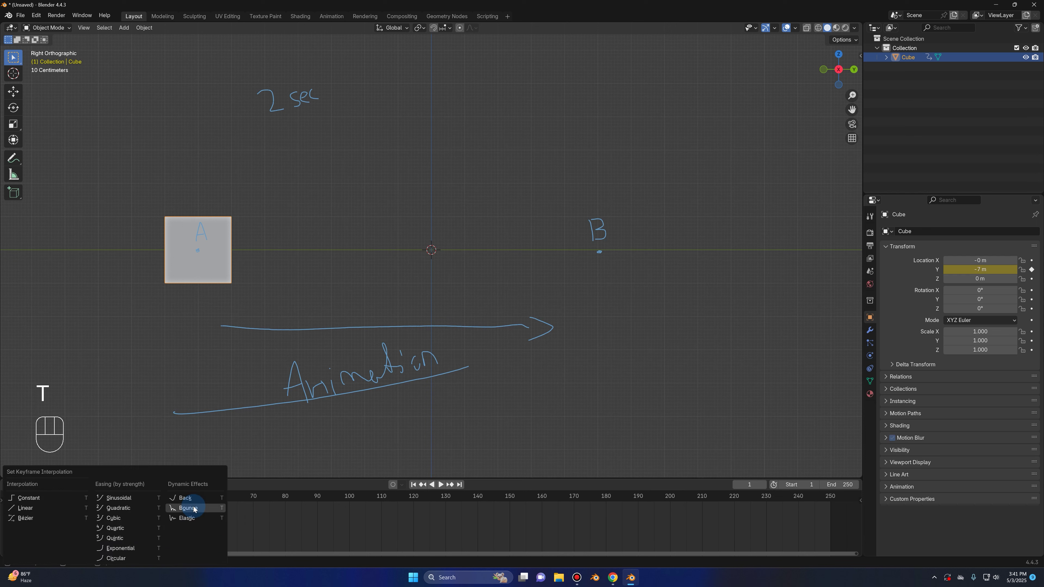
{"action": "key", "text": "t"}
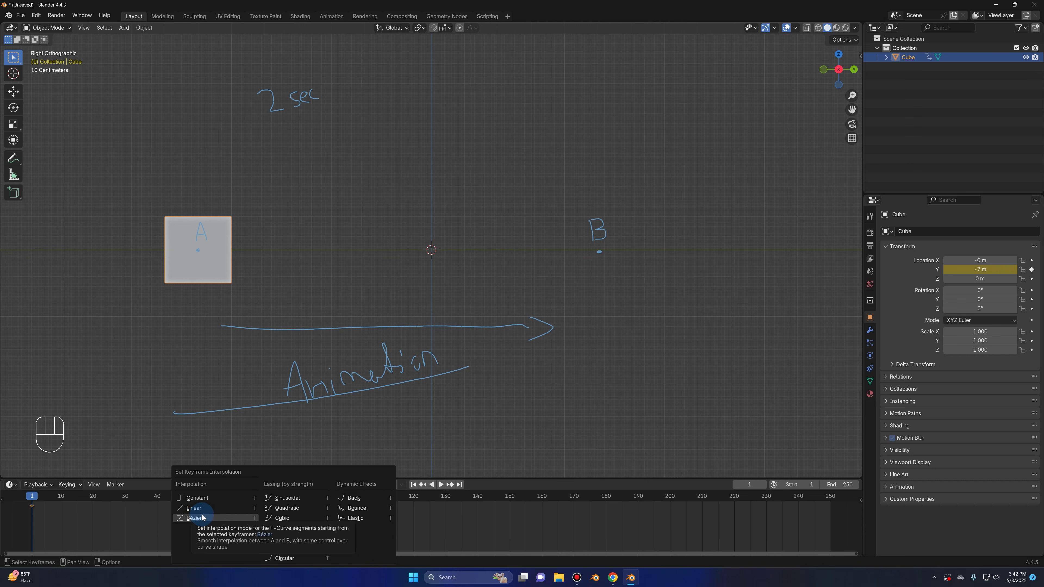
{"action": "left_click", "coordinate": [199, 509]}
- Play the cube's motion with linear interpolation several times, jumping back to the first frame between runs
{"action": "key", "text": "space"}
{"action": "key", "text": "space"}
{"action": "left_click", "coordinate": [413, 487]}
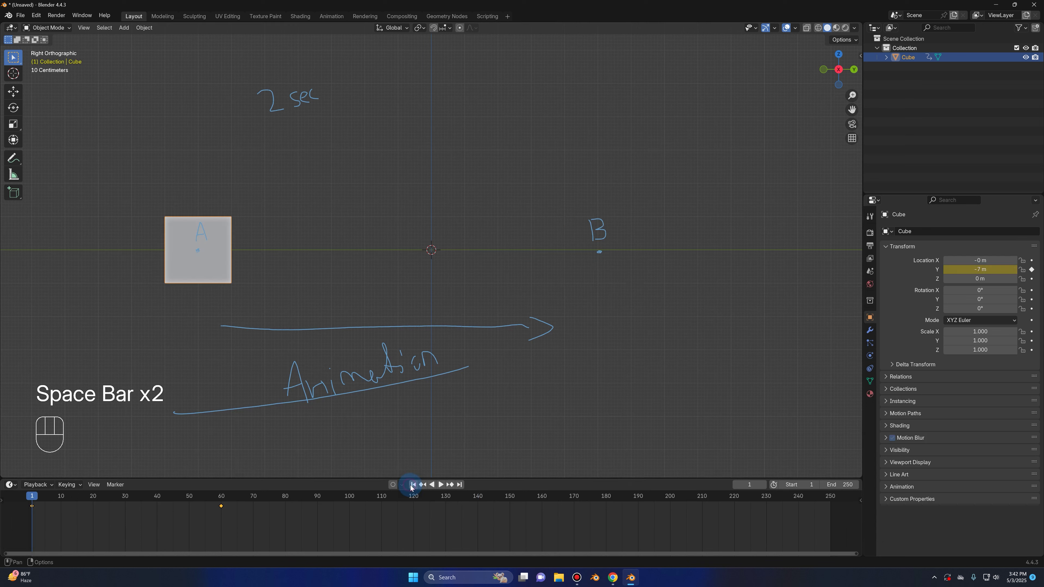
{"action": "key", "text": "space"}
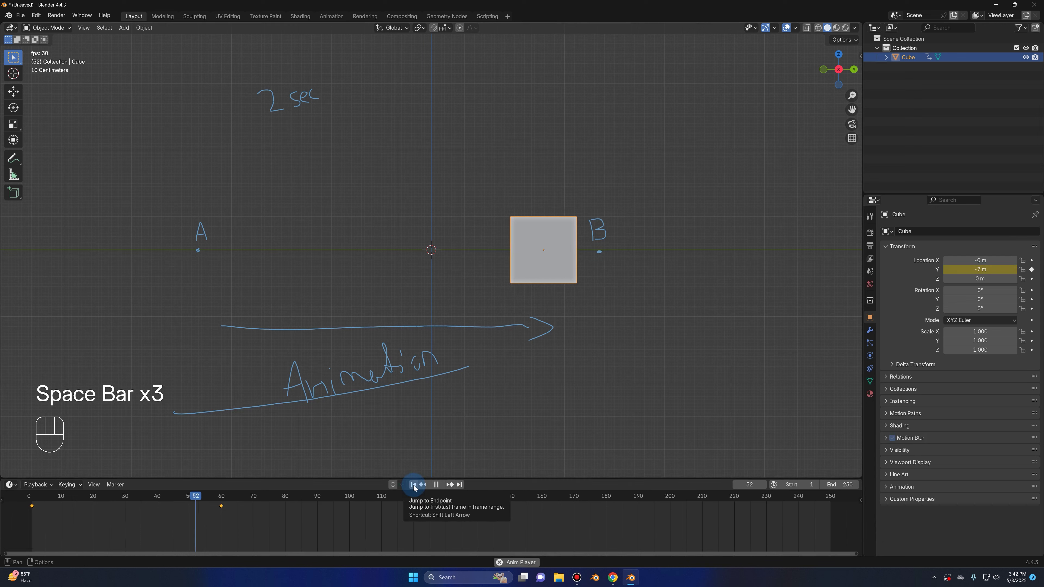
{"action": "key", "text": "space"}
{"action": "left_click", "coordinate": [413, 485]}
{"action": "key", "text": "space"}
{"action": "key", "text": "space"}
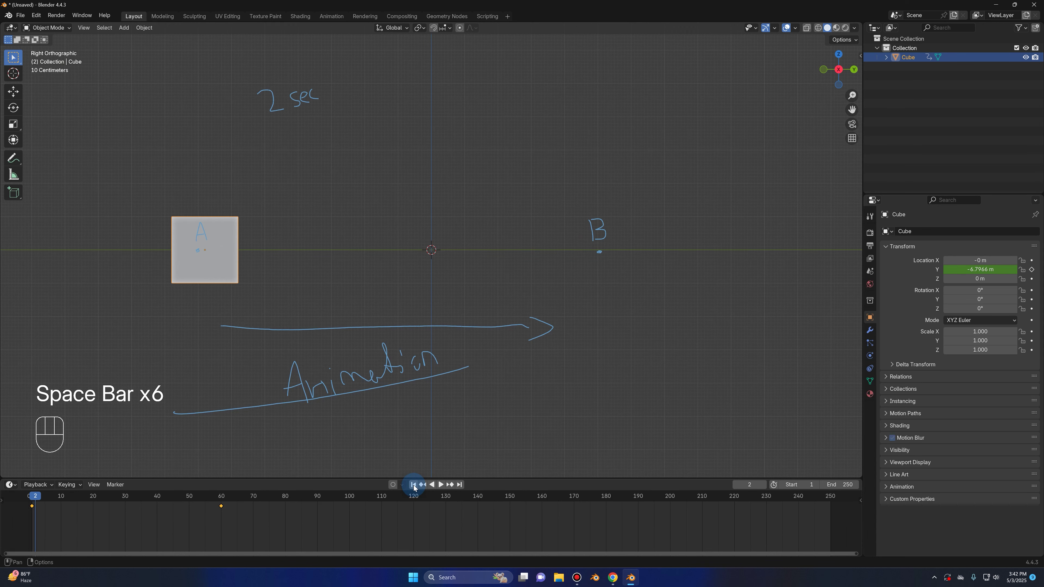
- Set the animation's end frame to 60 and centre the shortened frame range in the Timeline
{"action": "left_click", "coordinate": [843, 484]}
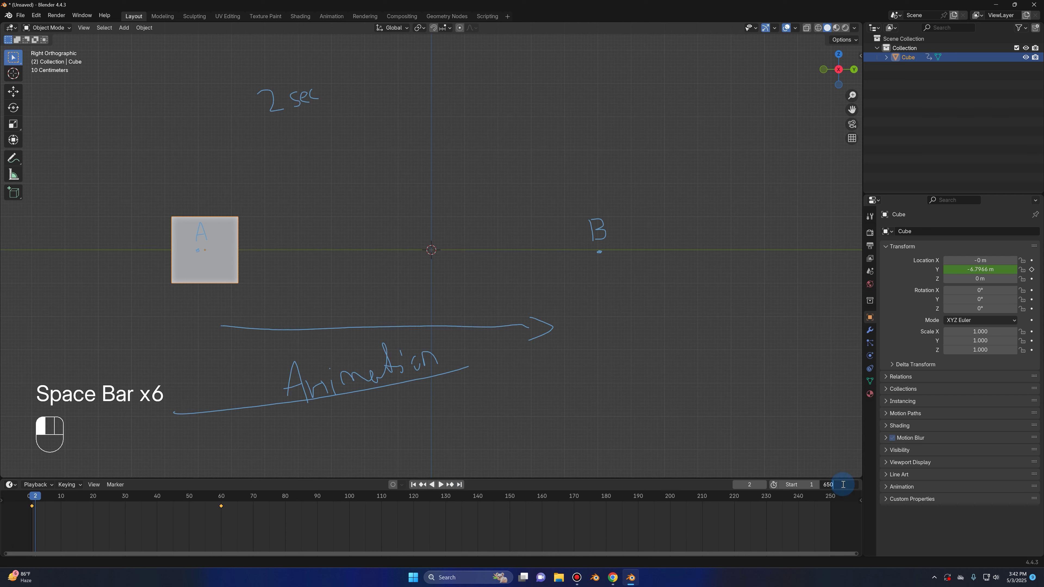
{"action": "left_click", "coordinate": [843, 484]}
{"action": "type", "text": "60"}
{"action": "key", "text": "Return"}
{"action": "middle_click_drag", "start_coordinate": [254, 508], "coordinate": [453, 531]}
{"action": "scroll", "coordinate": [454, 531], "scroll_direction": "up", "scroll_amount": 1}
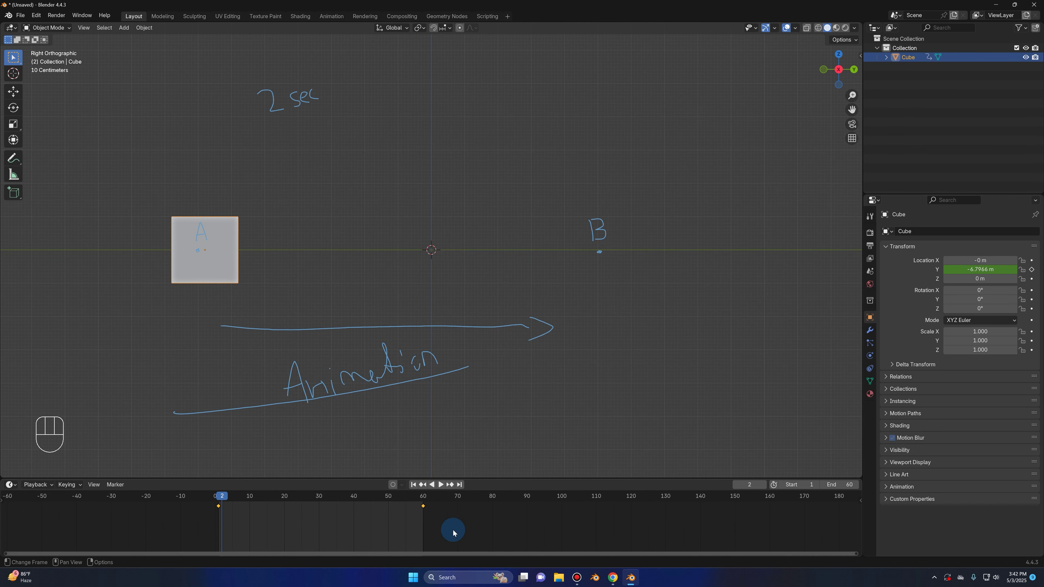
- Play the cube's motion over the 60-frame range and return to the first frame
{"action": "key", "text": "space"}
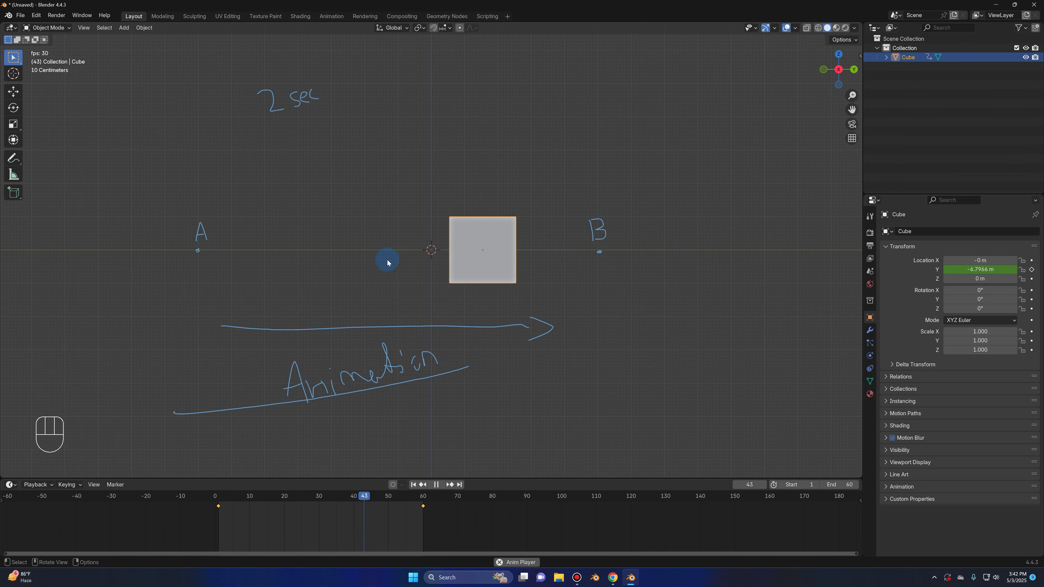
{"action": "key", "text": "space"}
{"action": "scroll", "coordinate": [381, 293], "scroll_direction": "up", "scroll_amount": 2}
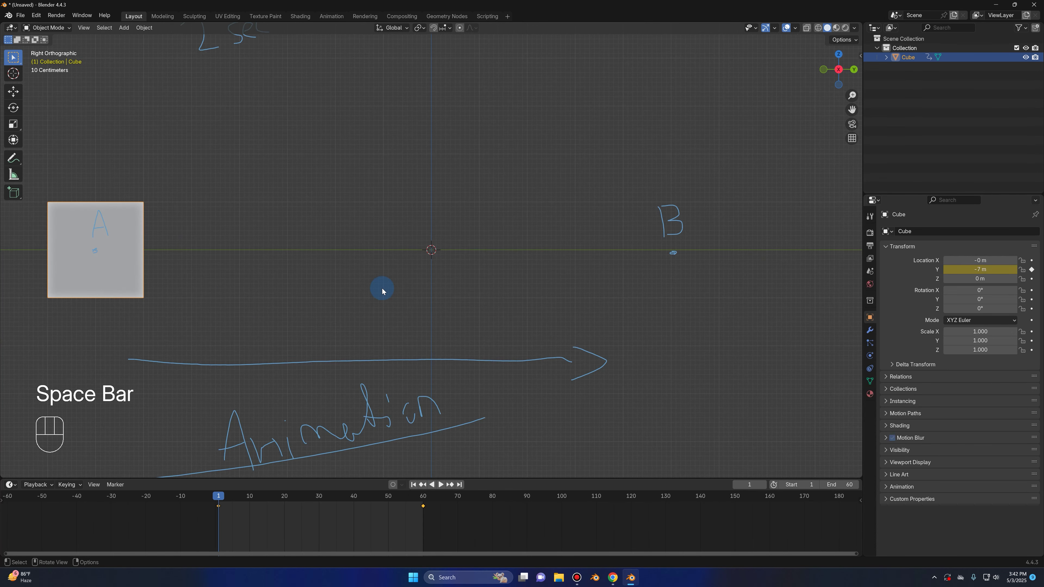
{"action": "key", "text": "space"}
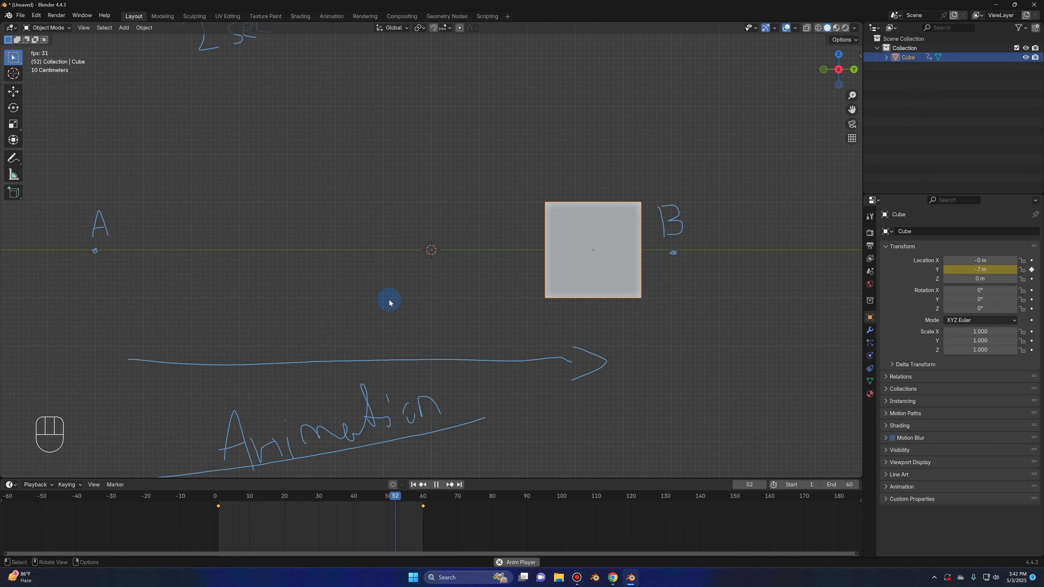
{"action": "key", "text": "space"}
{"action": "left_click", "coordinate": [414, 485]}
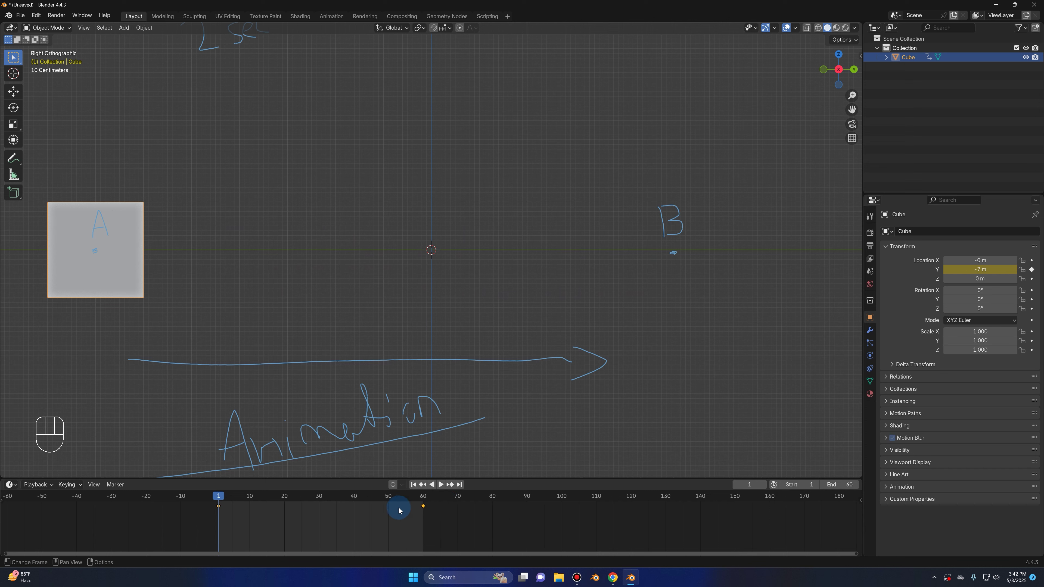
- Set the interpolation of the cube's keyframes to Constant, play the motion and return to the first frame
{"action": "key", "text": "t"}
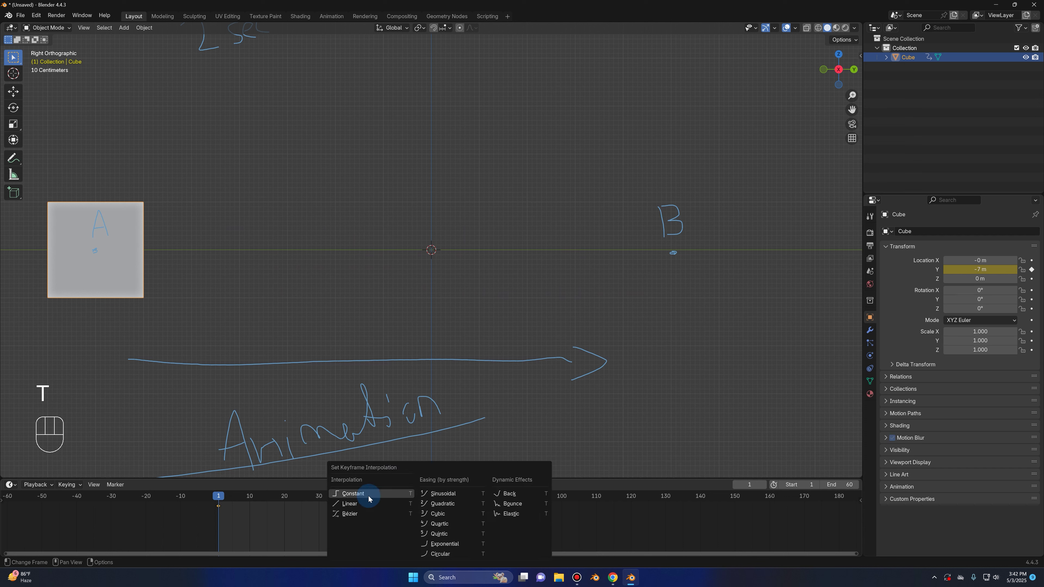
{"action": "left_click", "coordinate": [368, 496]}
{"action": "key", "text": "space"}
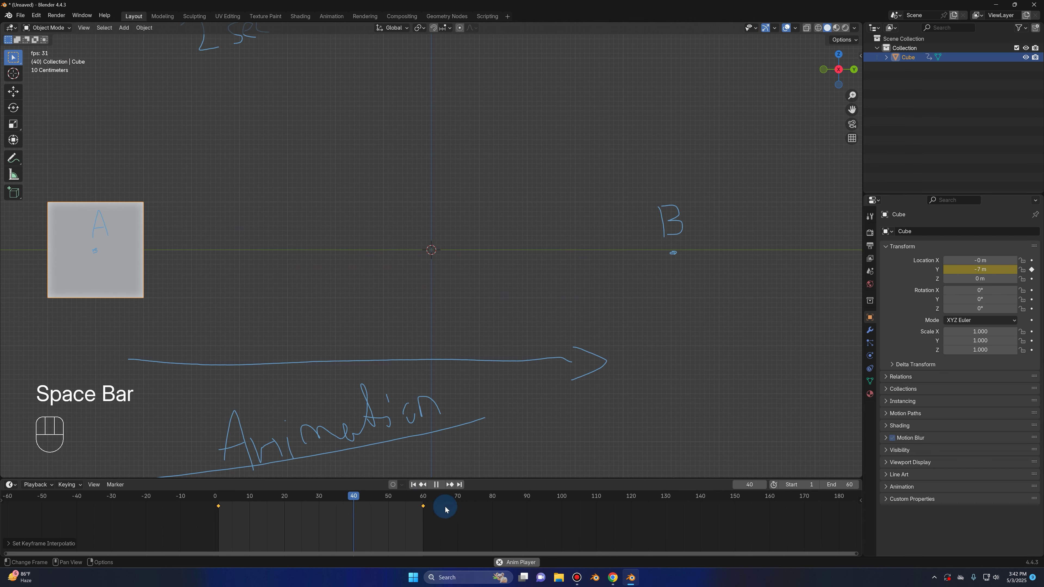
{"action": "key", "text": "space"}
{"action": "left_click_drag", "start_coordinate": [273, 498], "coordinate": [414, 487]}
{"action": "left_click", "coordinate": [415, 488]}
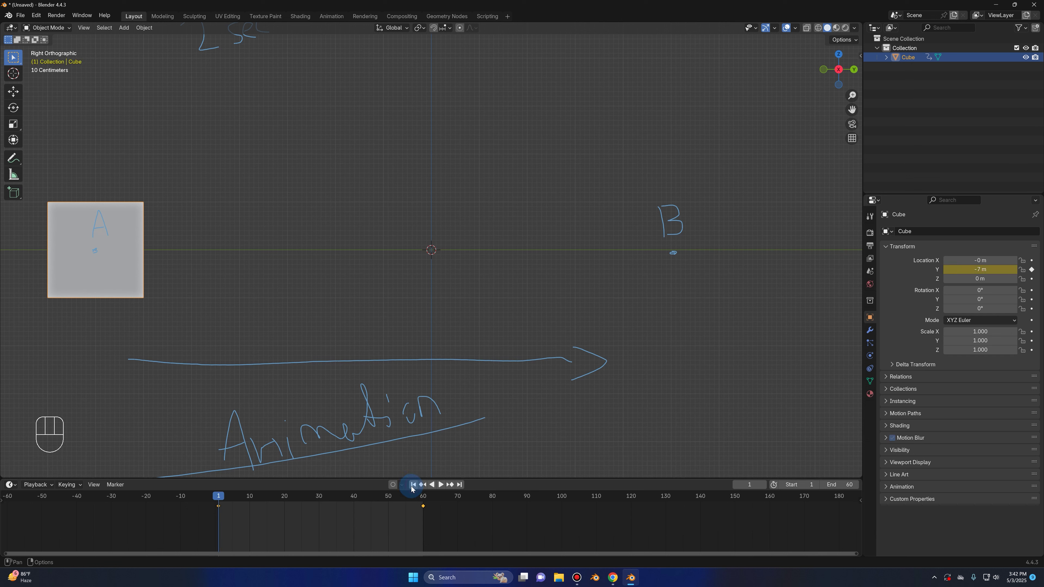
- Set the interpolation of the cube's keyframes to Quartic, play the motion and return to the first frame
{"action": "key", "text": "t"}
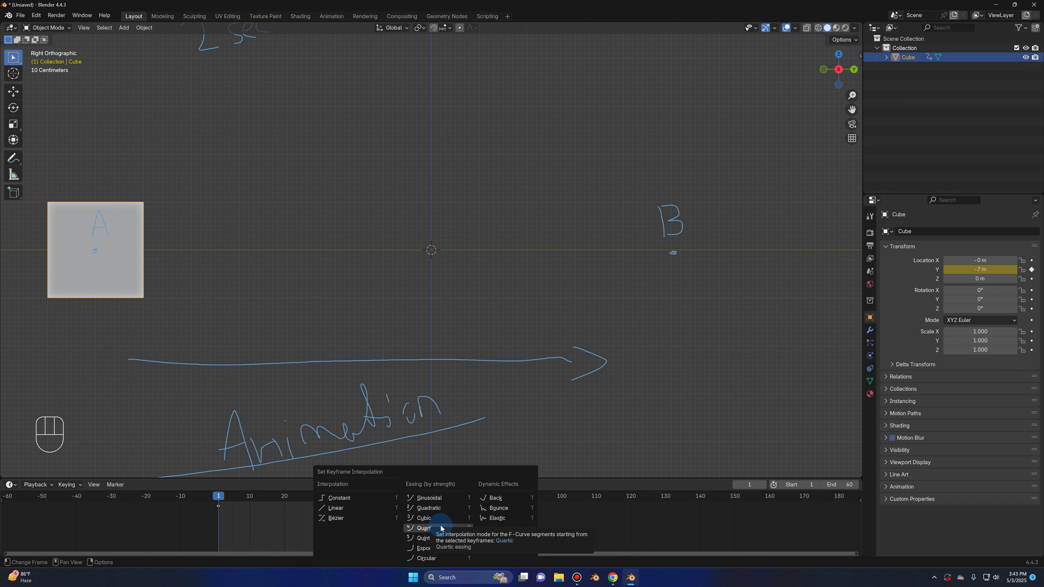
{"action": "left_click", "coordinate": [441, 528]}
{"action": "key", "text": "space"}
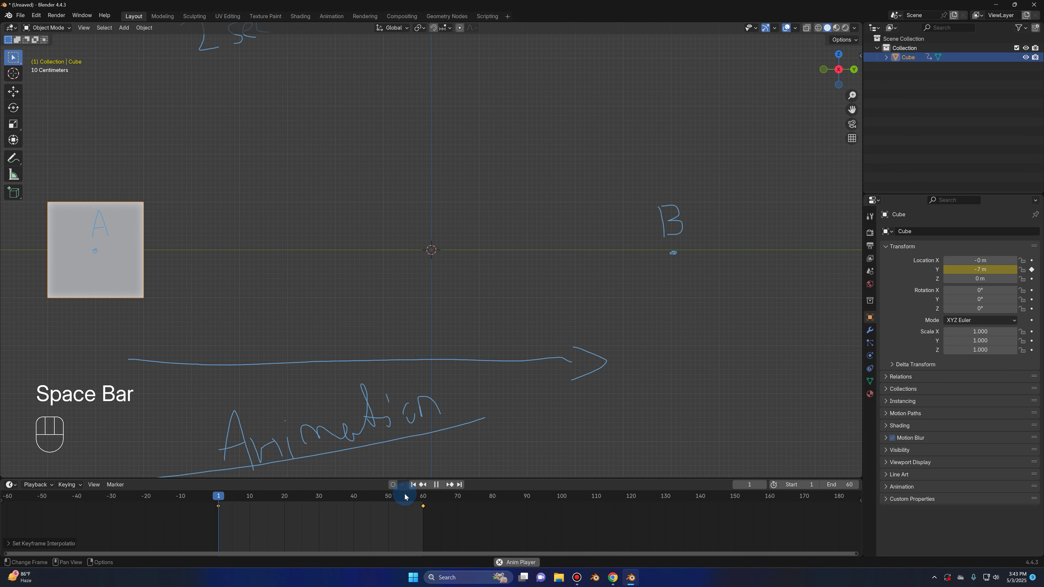
{"action": "key", "text": "space"}
{"action": "key", "text": "space"}
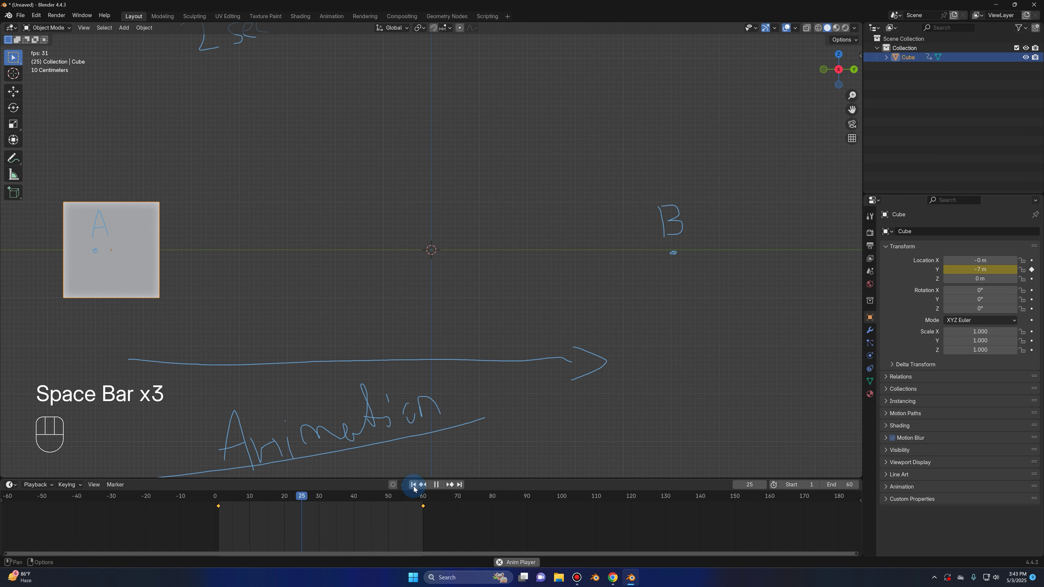
{"action": "key", "text": "space"}
{"action": "left_click", "coordinate": [414, 485]}
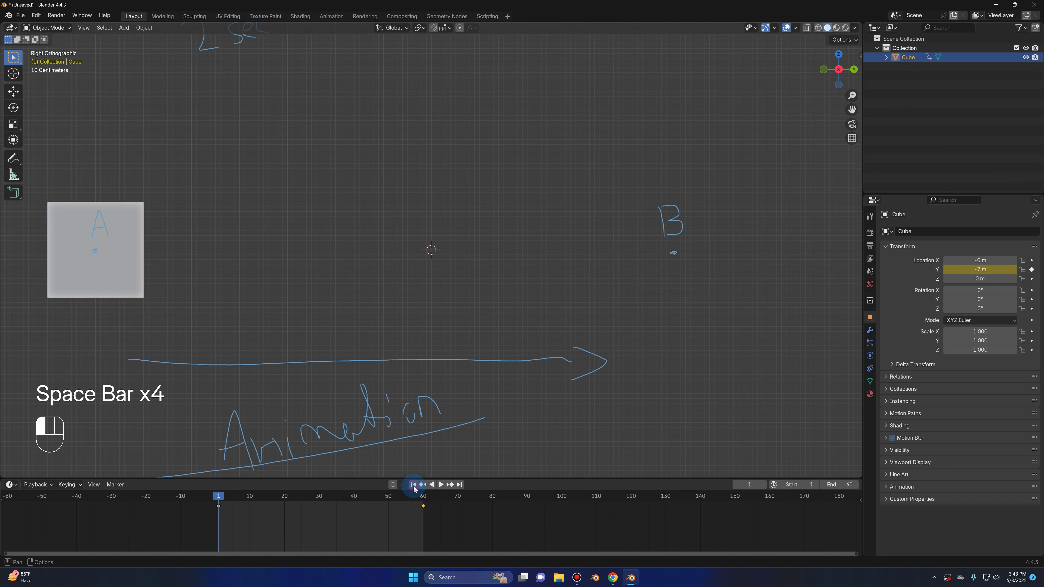
- Replay the cube's quartic motion several times, jumping back to the first frame between runs
{"action": "key", "text": "space"}
{"action": "key", "text": "space"}
{"action": "key", "text": "space"}
{"action": "key", "text": "space"}
{"action": "left_click", "coordinate": [413, 485]}
{"action": "key", "text": "space"}
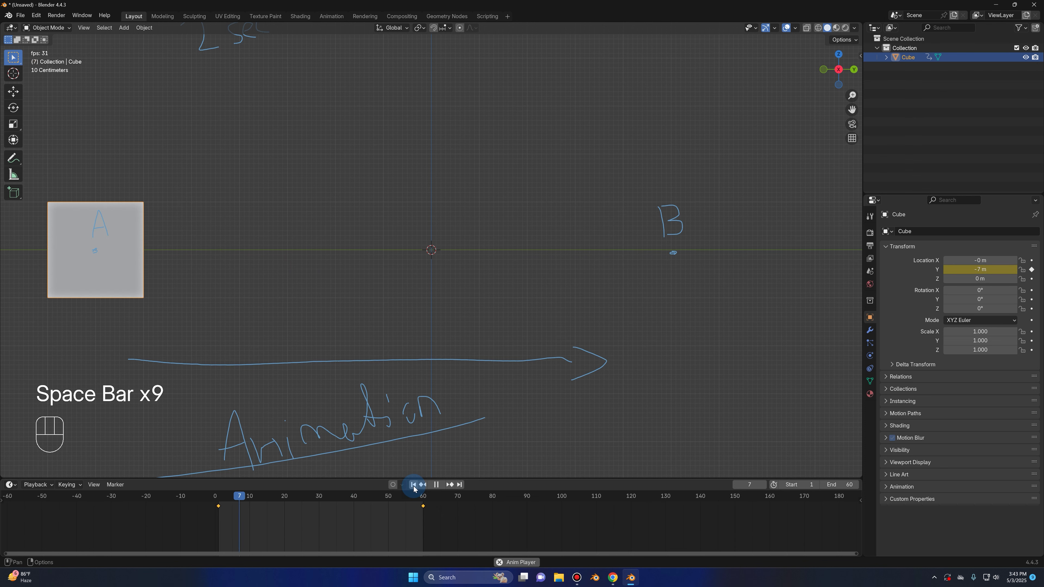
{"action": "key", "text": "space"}
{"action": "left_click", "coordinate": [413, 485]}
{"action": "key", "text": "space"}
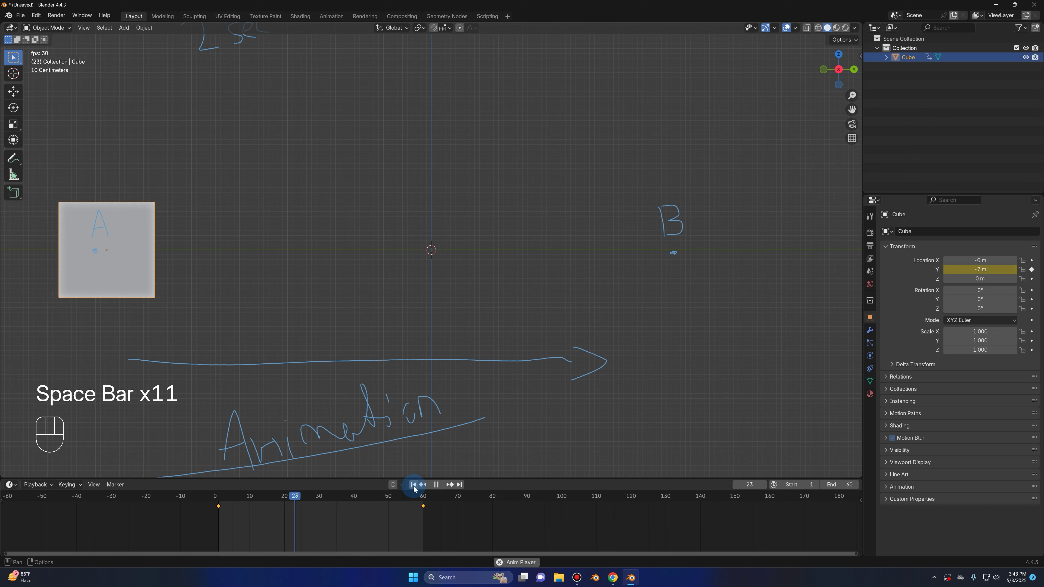
{"action": "key", "text": "space"}
{"action": "left_click", "coordinate": [413, 485]}
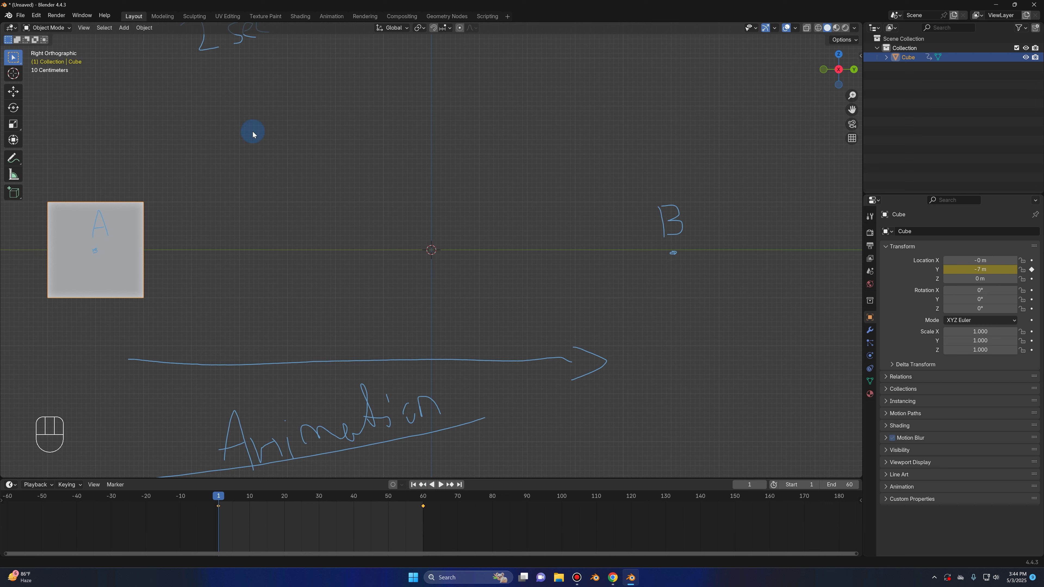
- Annotate a large square frame between A and B containing a circle, a small upright rectangle and crossing centre lines
{"action": "left_click", "coordinate": [16, 158]}
{"action": "mouse_move", "coordinate": [319, 87]}
{"action": "left_mouse_down"}
{"action": "mouse_move", "coordinate": [543, 69]}
{"action": "mouse_move", "coordinate": [560, 266]}
{"action": "mouse_move", "coordinate": [493, 339]}
{"action": "mouse_move", "coordinate": [299, 329]}
{"action": "mouse_move", "coordinate": [316, 76]}
{"action": "left_mouse_up"}
{"action": "mouse_move", "coordinate": [371, 171]}
{"action": "left_mouse_down"}
{"action": "mouse_move", "coordinate": [491, 175]}
{"action": "mouse_move", "coordinate": [365, 251]}
{"action": "mouse_move", "coordinate": [401, 140]}
{"action": "mouse_move", "coordinate": [421, 240]}
{"action": "mouse_move", "coordinate": [405, 165]}
{"action": "left_mouse_up"}
{"action": "left_click_drag", "start_coordinate": [420, 82], "coordinate": [428, 345]}
{"action": "left_click_drag", "start_coordinate": [317, 211], "coordinate": [532, 208]}
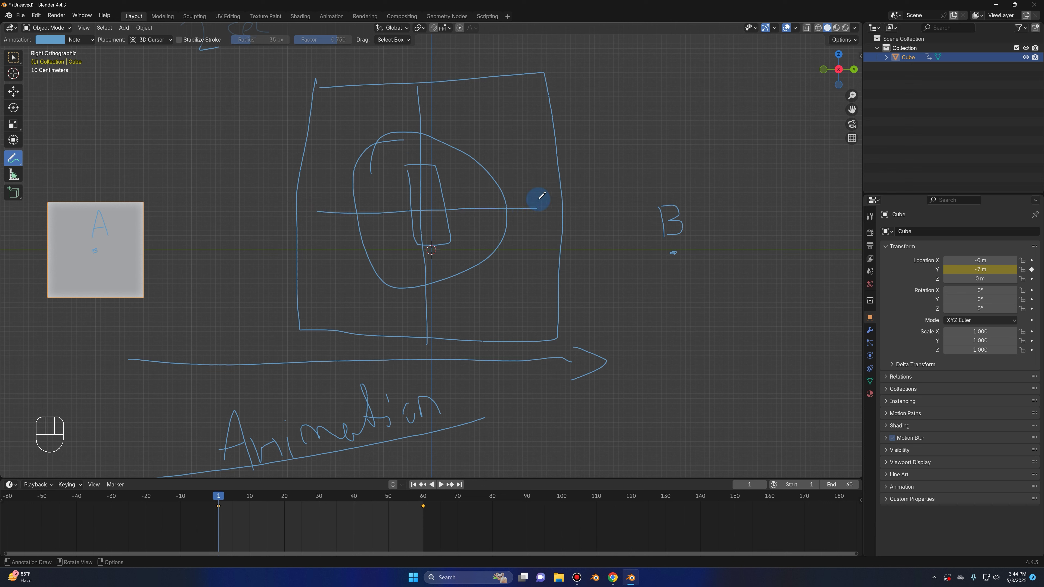
- Annotate an S-shaped easing curve above point B with an arrow pointing at its start
{"action": "mouse_move", "coordinate": [584, 156]}
{"action": "left_mouse_down"}
{"action": "mouse_move", "coordinate": [632, 155]}
{"action": "mouse_move", "coordinate": [654, 112]}
{"action": "left_mouse_up"}
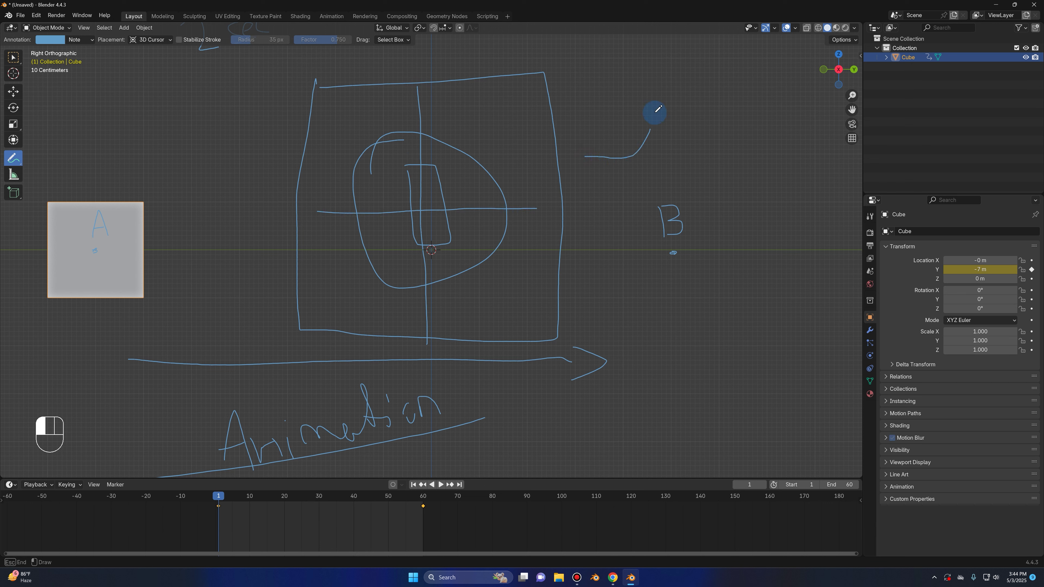
{"action": "left_click_drag", "start_coordinate": [709, 78], "coordinate": [708, 79]}
{"action": "mouse_move", "coordinate": [614, 108]}
{"action": "left_mouse_down"}
{"action": "mouse_move", "coordinate": [571, 141]}
{"action": "mouse_move", "coordinate": [584, 148]}
{"action": "left_mouse_up"}
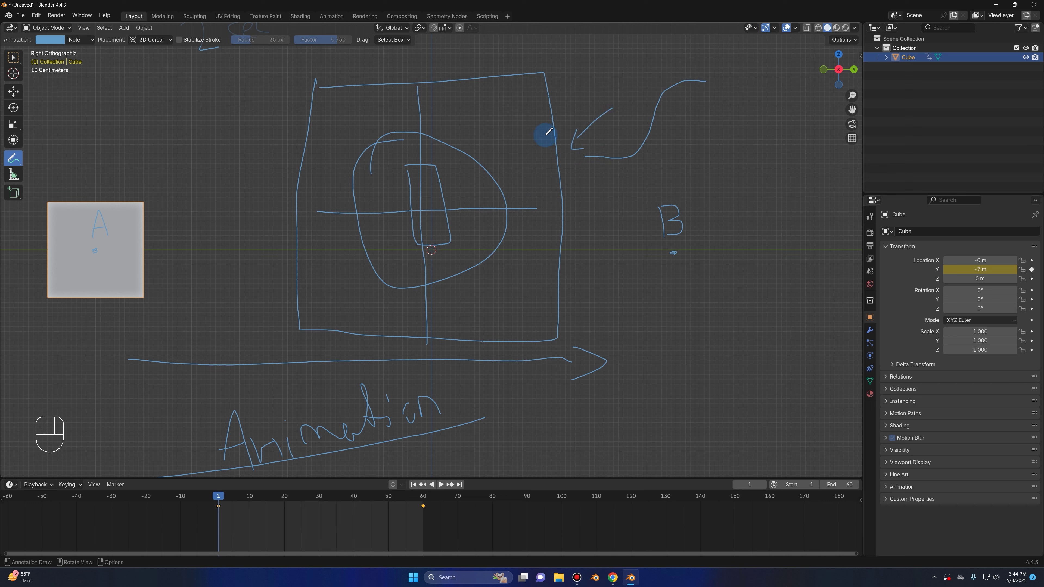
- Undo the easing curve, arrow, centre lines, circle and inner rectangle, keeping only the annotated square frame
{"action": "key", "text": "ctrl+z"}
{"action": "key", "text": "ctrl+z"}
{"action": "key", "text": "ctrl+z"}
{"action": "key", "text": "ctrl+z"}
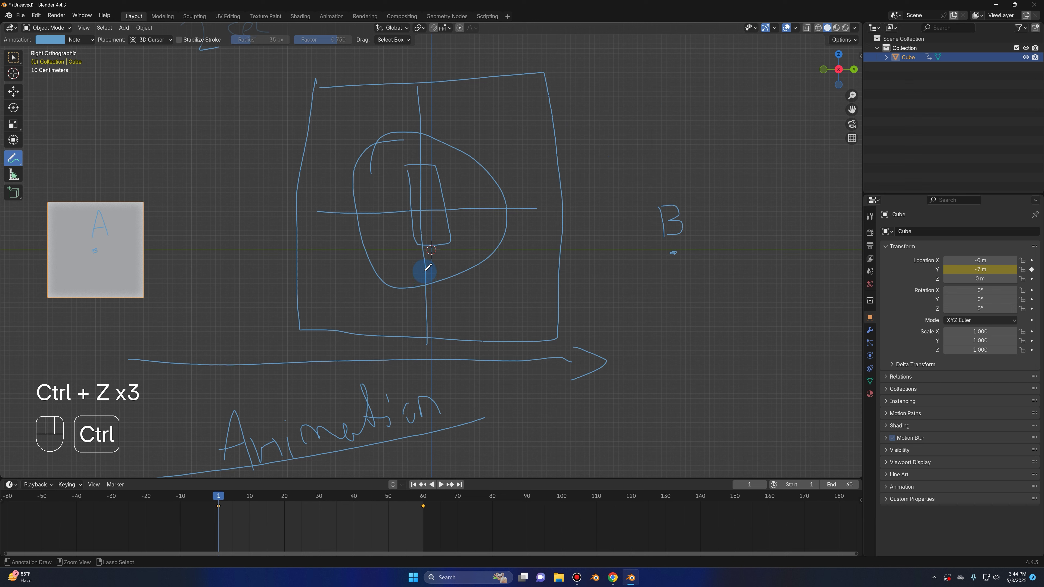
{"action": "key", "text": "ctrl+z"}
{"action": "key", "text": "ctrl+z"}
{"action": "key", "text": "ctrl+z"}
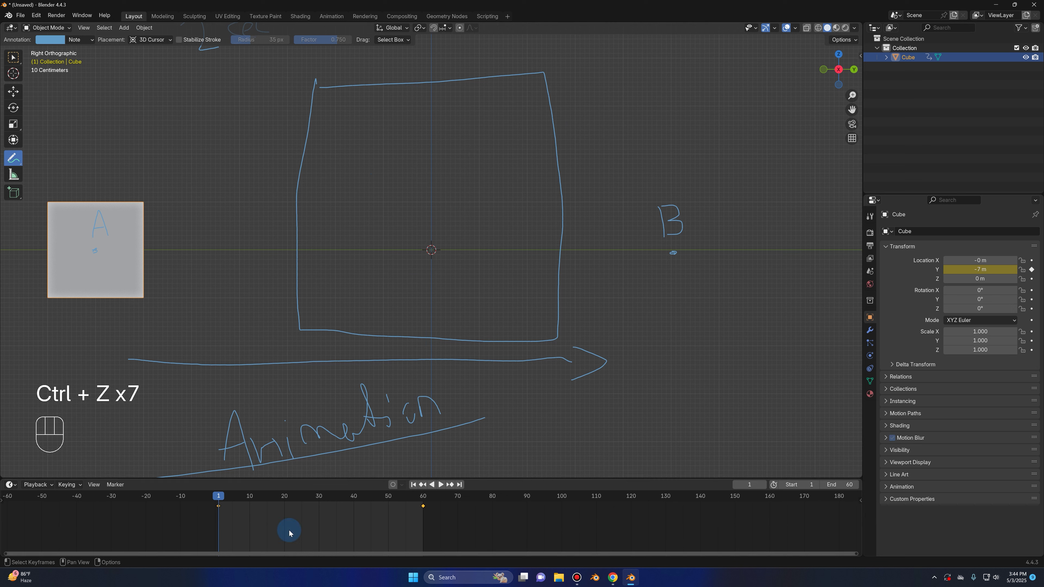
- Annotate an accelerating curve beside the frame and, inside it, an upright rectangle with an arrow pointing towards B
{"action": "mouse_move", "coordinate": [606, 168]}
{"action": "left_mouse_down"}
{"action": "mouse_move", "coordinate": [652, 163]}
{"action": "mouse_move", "coordinate": [729, 98]}
{"action": "mouse_move", "coordinate": [739, 73]}
{"action": "left_mouse_up"}
{"action": "mouse_move", "coordinate": [342, 166]}
{"action": "left_mouse_down"}
{"action": "mouse_move", "coordinate": [343, 217]}
{"action": "mouse_move", "coordinate": [357, 239]}
{"action": "mouse_move", "coordinate": [399, 171]}
{"action": "mouse_move", "coordinate": [343, 166]}
{"action": "left_mouse_up"}
{"action": "left_click", "coordinate": [411, 207]}
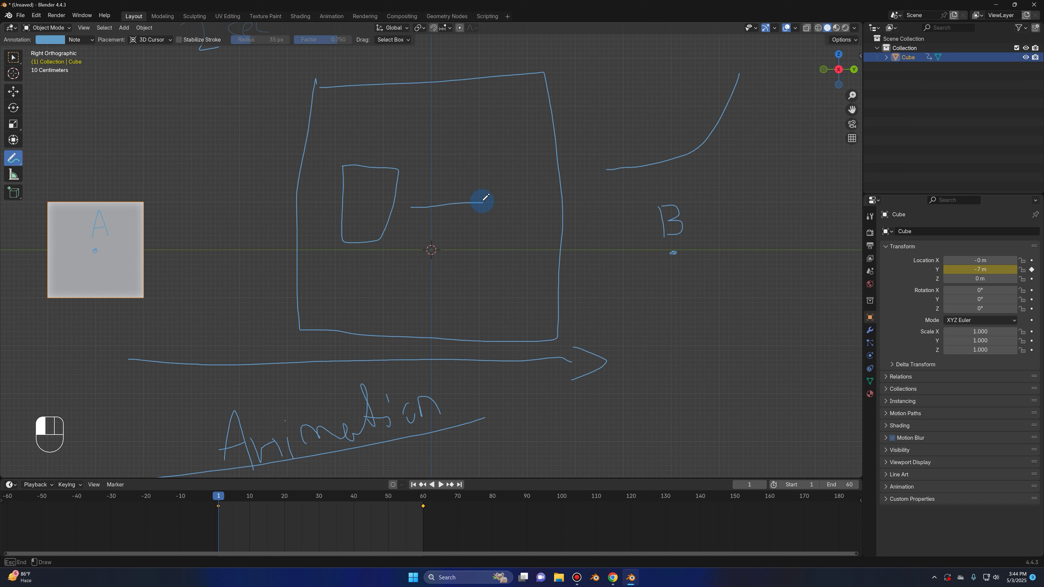
{"action": "left_click_drag", "start_coordinate": [492, 207], "coordinate": [481, 212]}
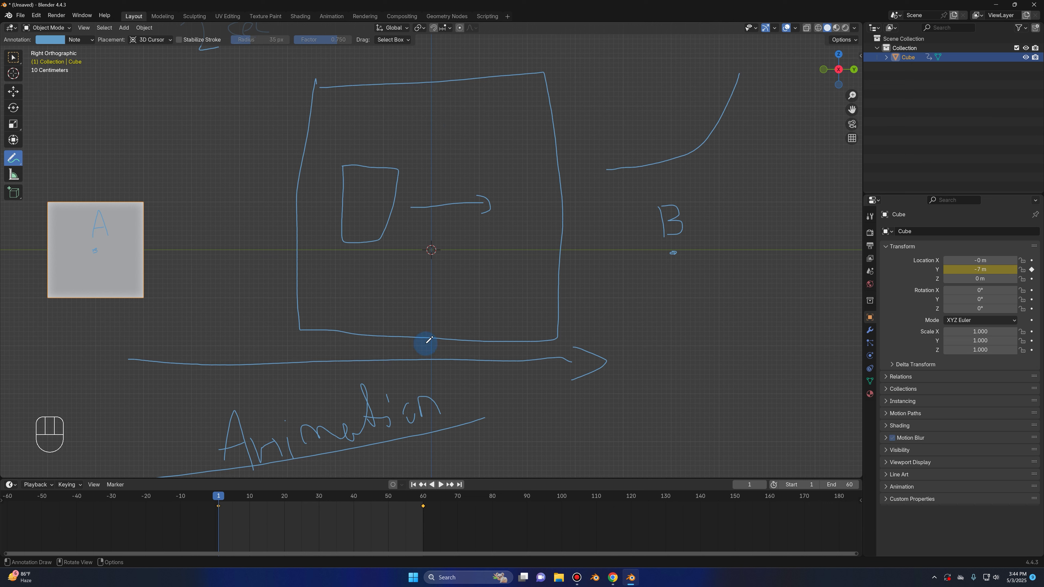
- Annotate a small box on the frame's lower edge with an upward arrow, a slowing curve below it and long guide strokes across the frame
{"action": "mouse_move", "coordinate": [447, 336]}
{"action": "left_mouse_down"}
{"action": "mouse_move", "coordinate": [439, 362]}
{"action": "mouse_move", "coordinate": [440, 293]}
{"action": "mouse_move", "coordinate": [450, 298]}
{"action": "left_mouse_up"}
{"action": "mouse_move", "coordinate": [480, 335]}
{"action": "left_mouse_down"}
{"action": "mouse_move", "coordinate": [496, 411]}
{"action": "mouse_move", "coordinate": [570, 429]}
{"action": "left_mouse_up"}
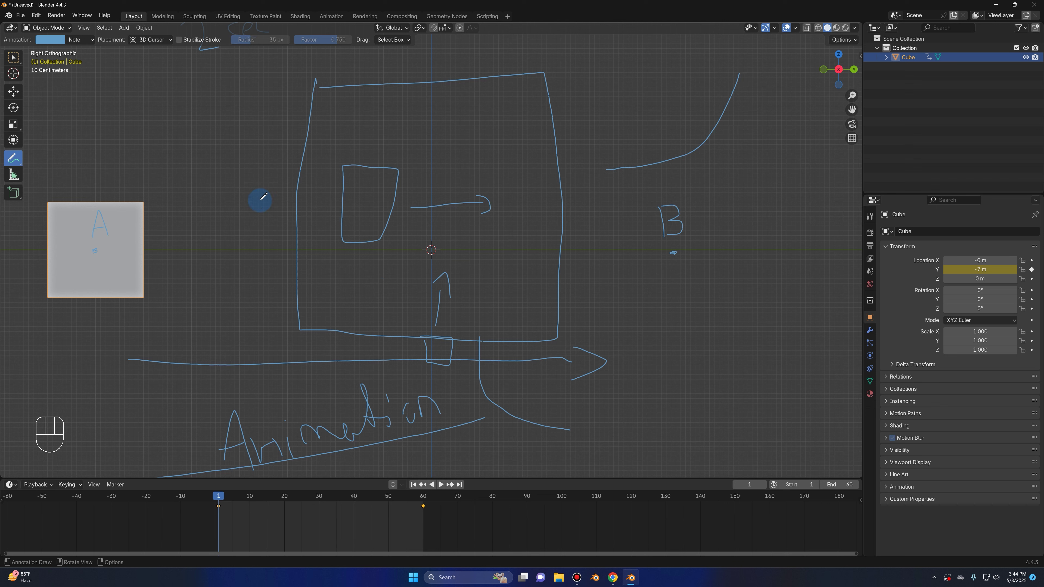
{"action": "left_click_drag", "start_coordinate": [242, 200], "coordinate": [690, 166]}
{"action": "mouse_move", "coordinate": [437, 432]}
{"action": "left_mouse_down"}
{"action": "mouse_move", "coordinate": [411, 245]}
{"action": "mouse_move", "coordinate": [417, 226]}
{"action": "left_mouse_up"}
- Undo the remaining frame, box, arrow and curve annotations and return to the Select Box tool
{"action": "key", "text": "ctrl+z"}
{"action": "key", "text": "ctrl+z"}
{"action": "key", "text": "ctrl+z"}
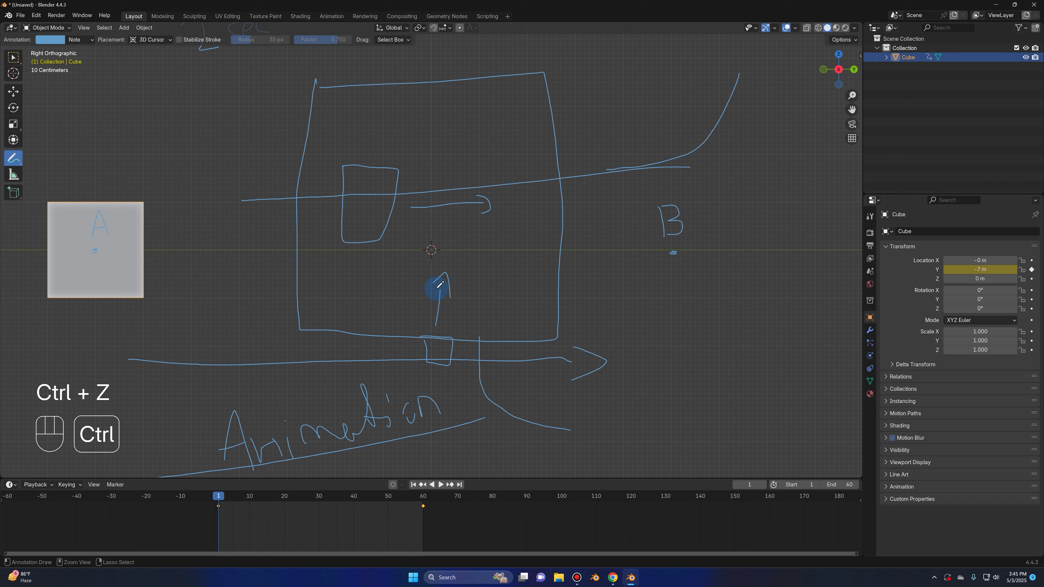
{"action": "key", "text": "ctrl+z"}
{"action": "key", "text": "ctrl+z"}
{"action": "key", "text": "ctrl+z"}
{"action": "key", "text": "ctrl+z"}
{"action": "scroll", "coordinate": [439, 285], "scroll_direction": "down", "scroll_amount": 2}
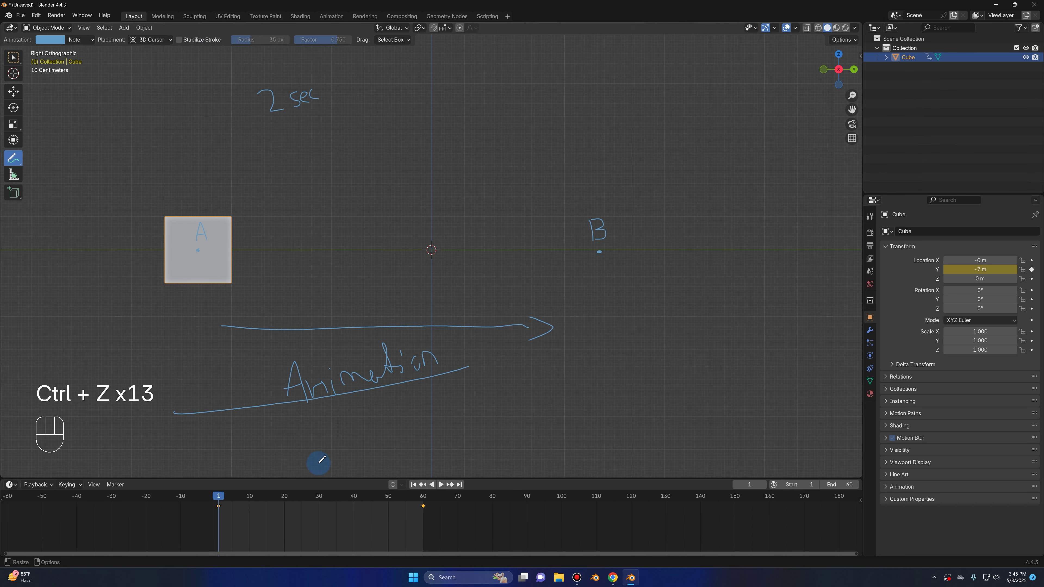
{"action": "left_click", "coordinate": [12, 58]}
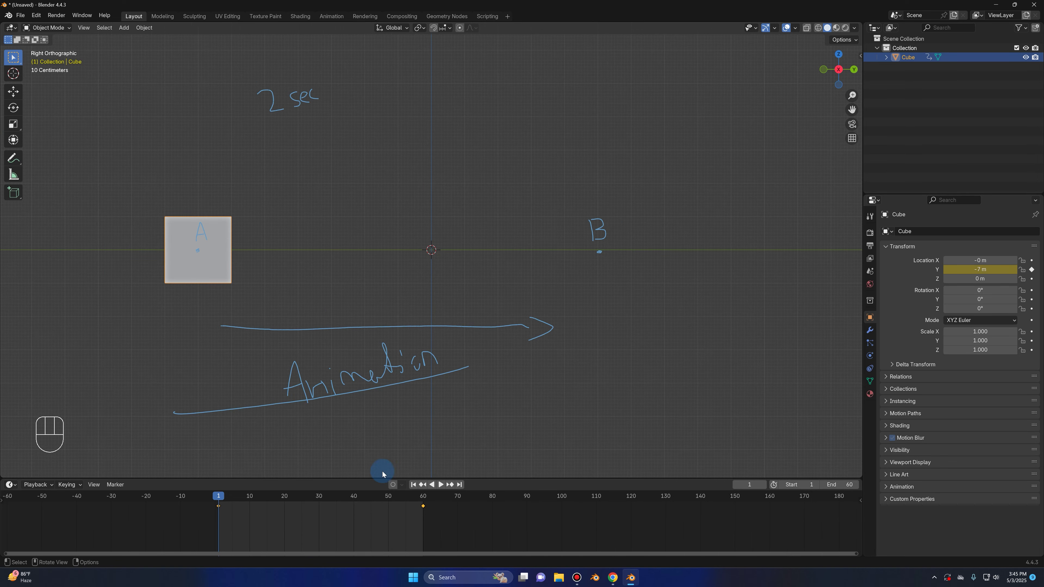
- Set the animation's end frame to 120
{"action": "left_click", "coordinate": [849, 485]}
{"action": "type", "text": "120"}
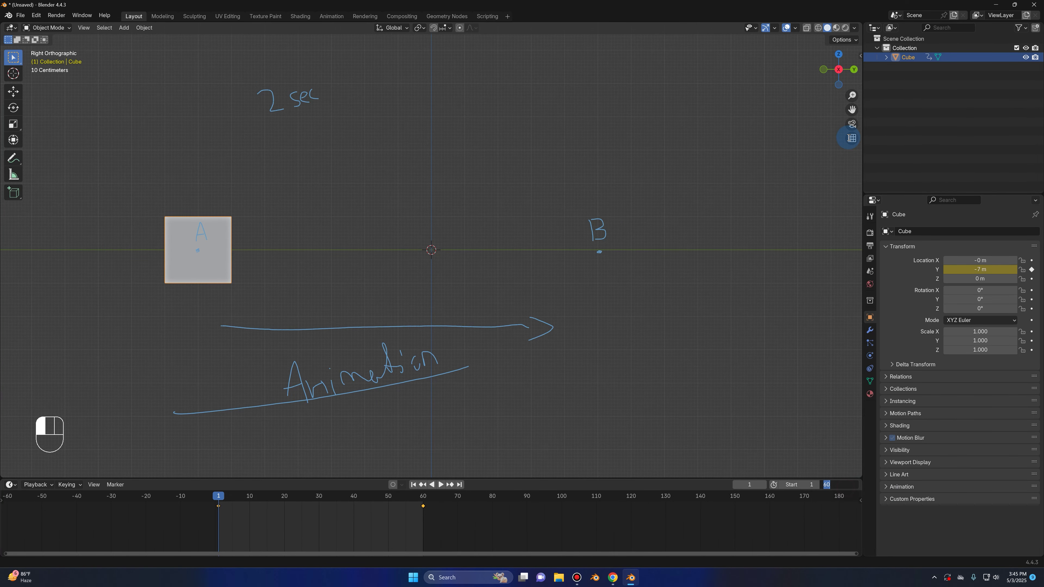
{"action": "left_click", "coordinate": [842, 148]}
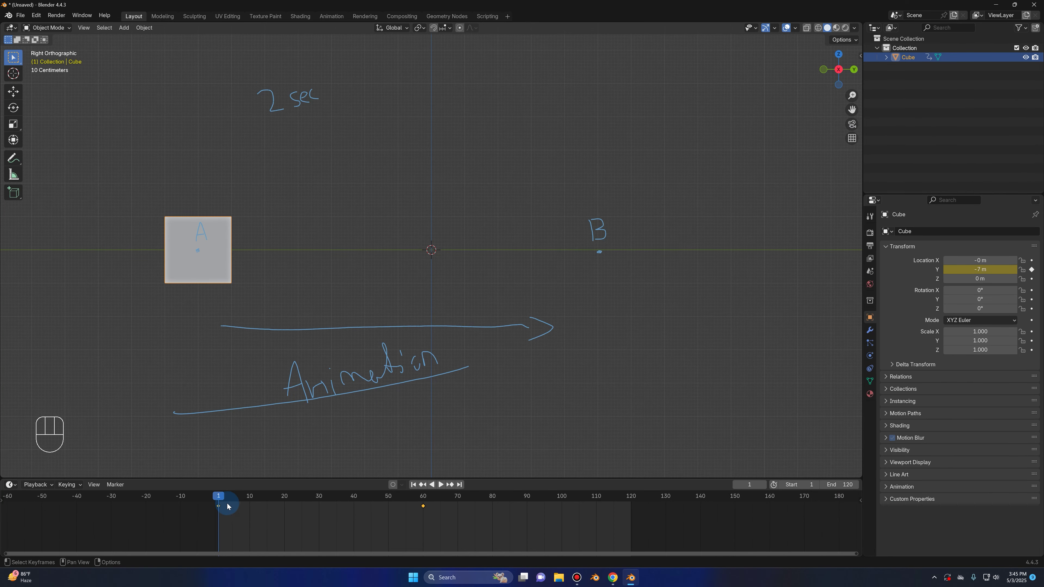
- Scrub to frame 4 and set the keyframe interpolation to Quartic
{"action": "mouse_move", "coordinate": [220, 496]}
{"action": "left_mouse_down"}
{"action": "mouse_move", "coordinate": [431, 492]}
{"action": "mouse_move", "coordinate": [229, 491]}
{"action": "left_mouse_up"}
{"action": "key", "text": "t"}
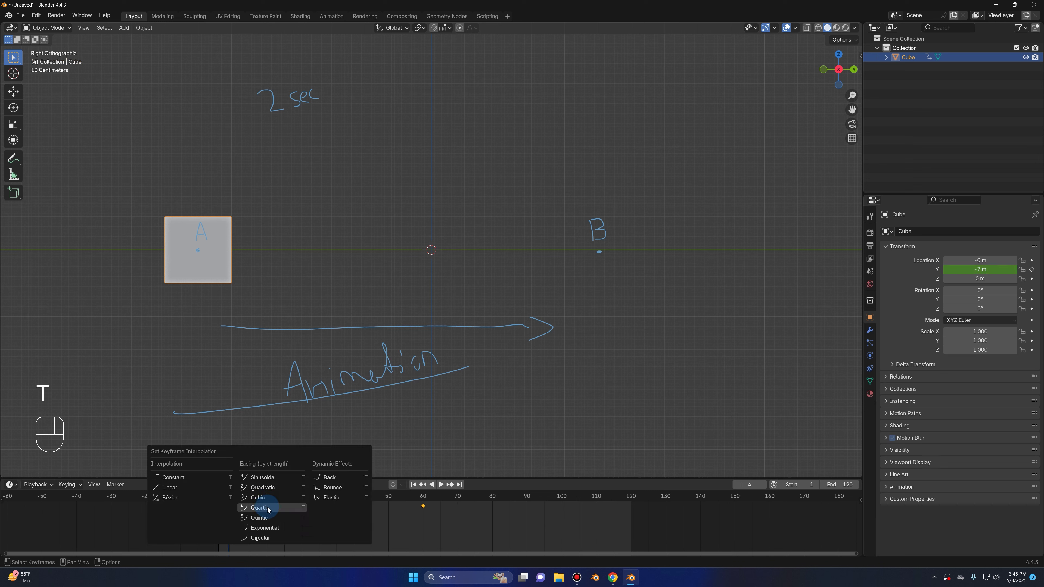
{"action": "left_click", "coordinate": [267, 508]}
- Move the playhead to frame 60 and insert a keyframe on the cube's X location
{"action": "left_click_drag", "start_coordinate": [233, 500], "coordinate": [426, 512]}
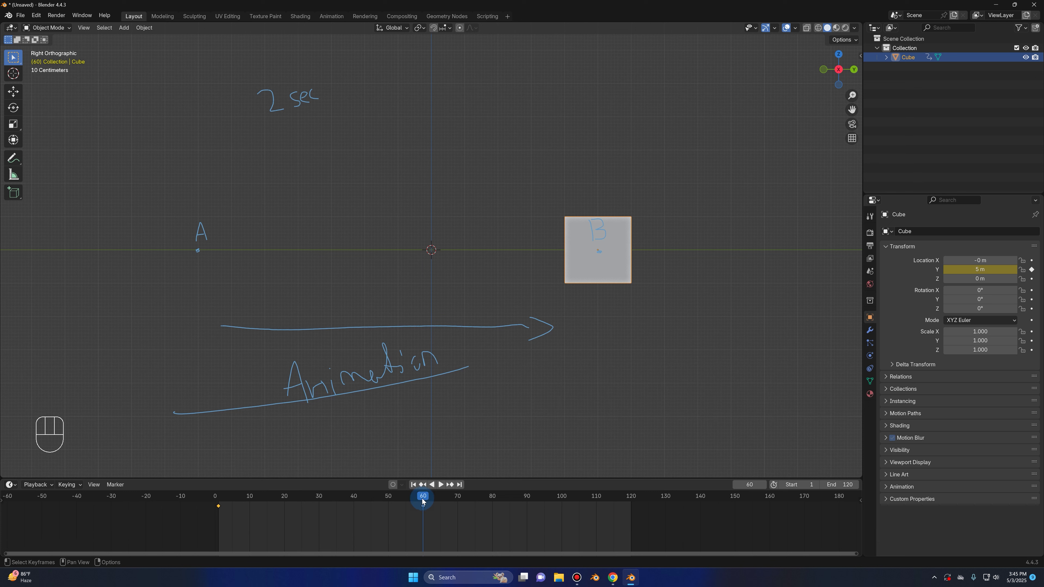
{"action": "scroll", "coordinate": [477, 508], "scroll_direction": "up", "scroll_amount": 3}
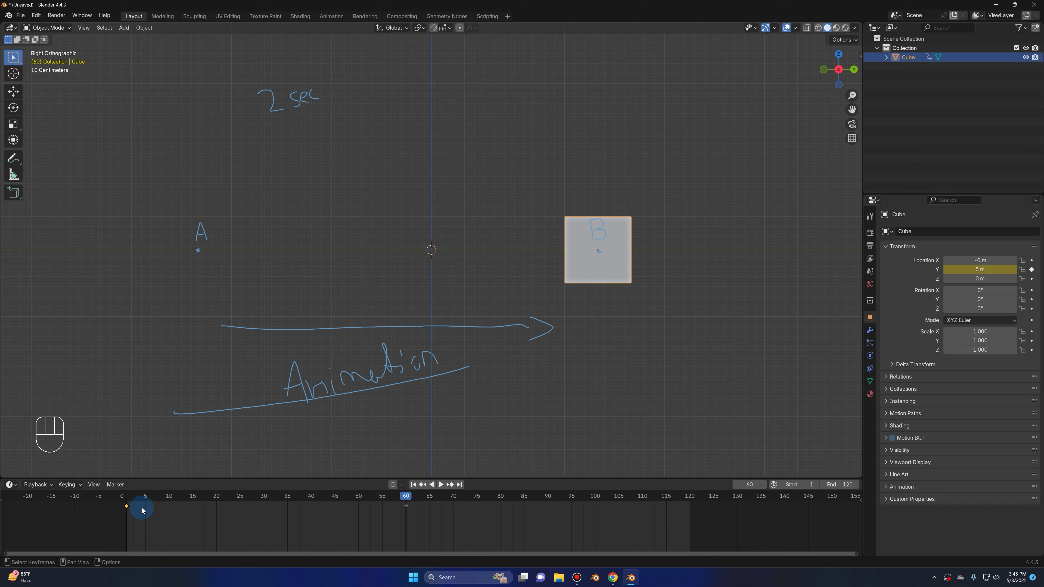
{"action": "key", "text": "Right"}
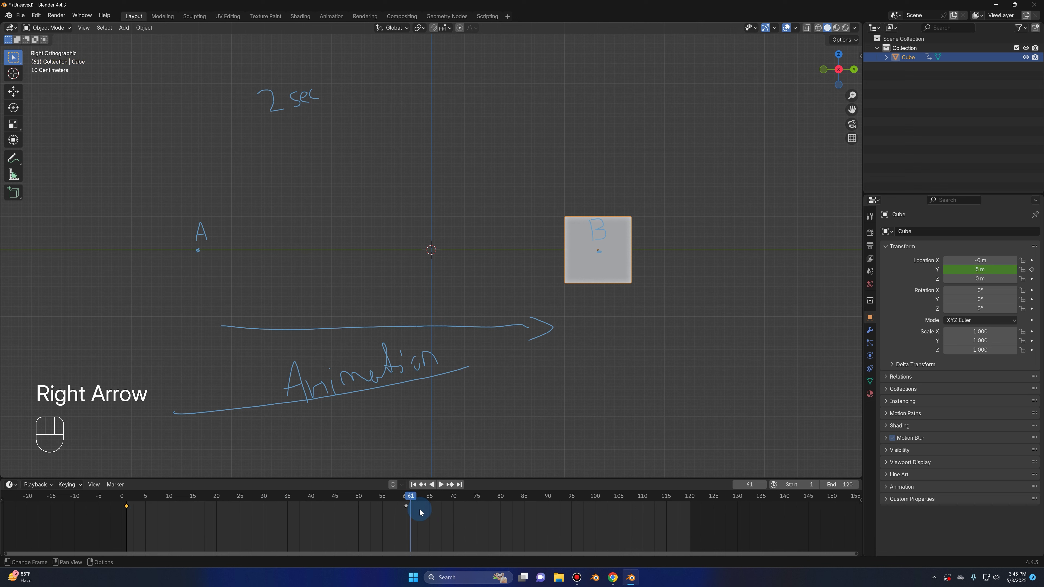
{"action": "key", "text": "Left"}
{"action": "middle_click_drag", "start_coordinate": [454, 401], "coordinate": [464, 428]}
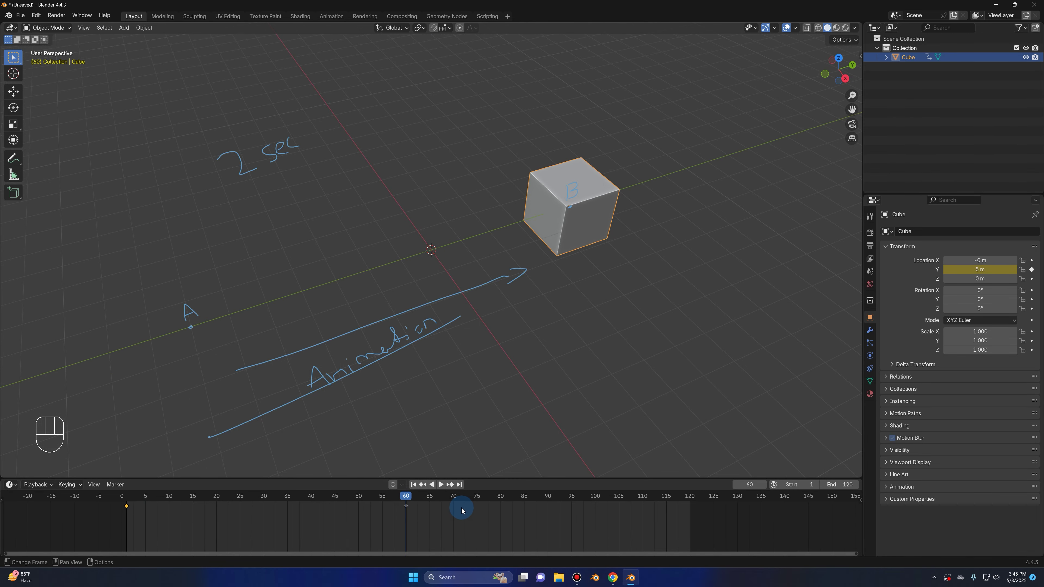
{"action": "key", "text": "Right"}
{"action": "key", "text": "Left"}
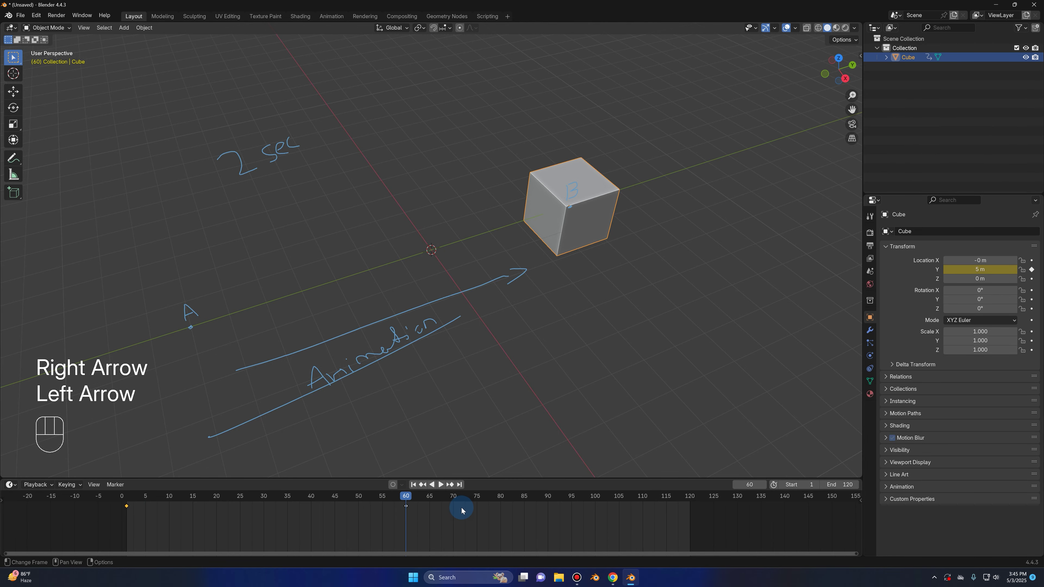
{"action": "left_click", "coordinate": [1033, 261]}
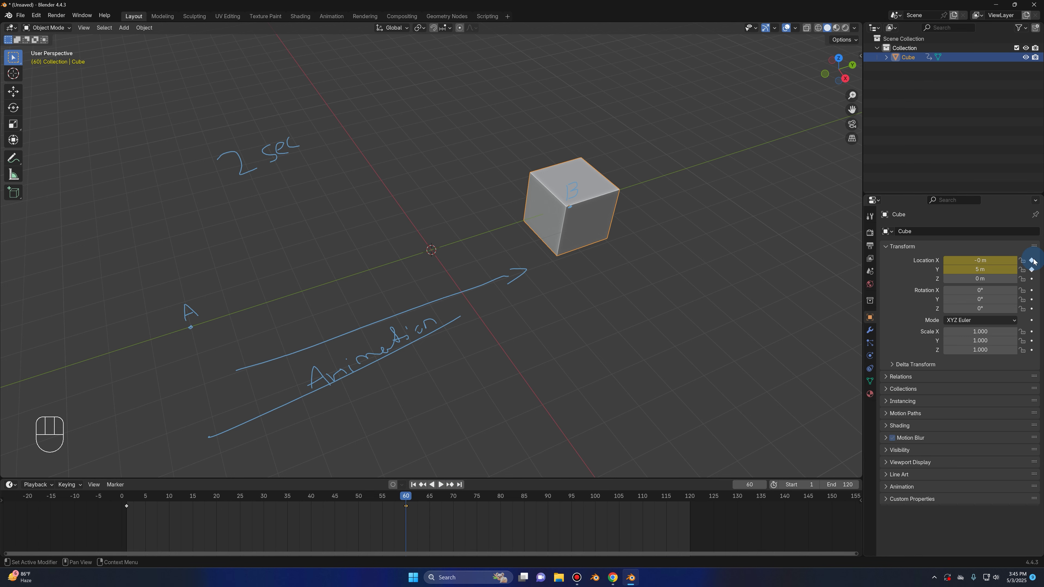
- Go to end frame 120, move the cube along X to 10 m and insert a keyframe on its X location
{"action": "left_click", "coordinate": [459, 484]}
{"action": "scroll", "coordinate": [633, 308], "scroll_direction": "down", "scroll_amount": 5}
{"action": "key", "text": "g"}
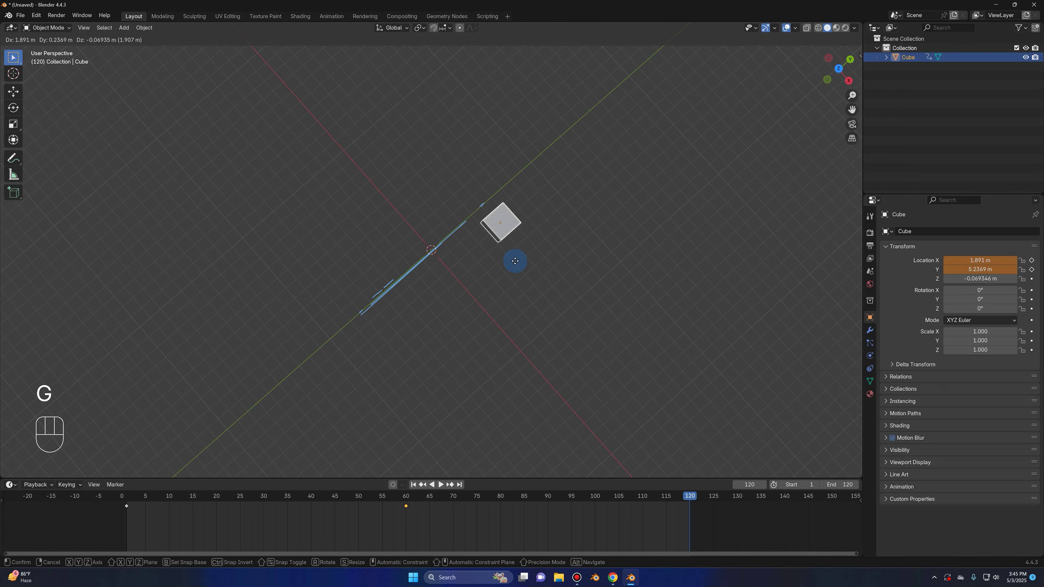
{"action": "middle_click", "coordinate": [525, 272]}
{"action": "key", "text": "ctrl"}
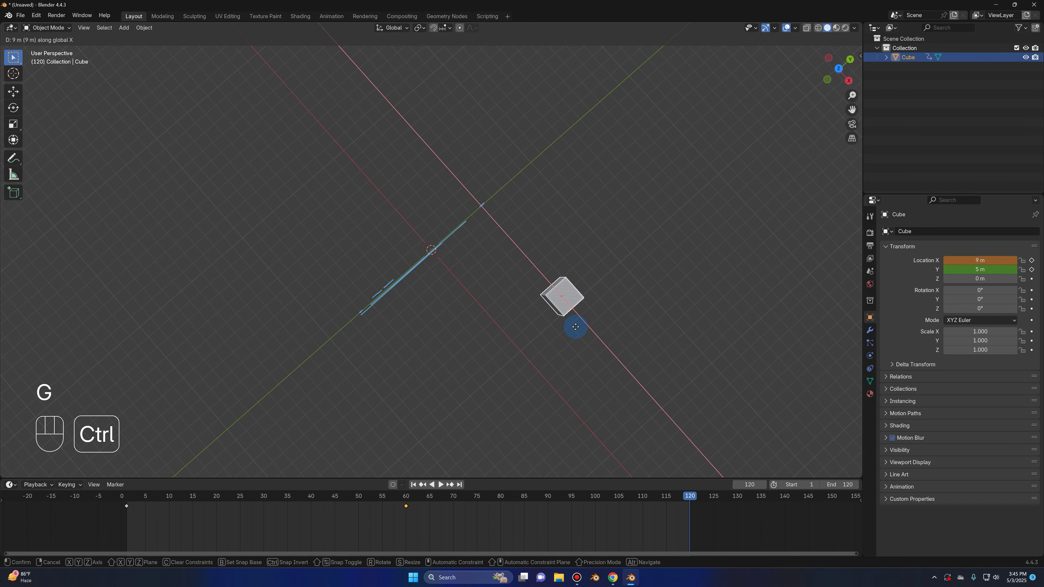
{"action": "left_click", "coordinate": [578, 327]}
{"action": "middle_click_drag", "start_coordinate": [584, 308], "coordinate": [613, 285]}
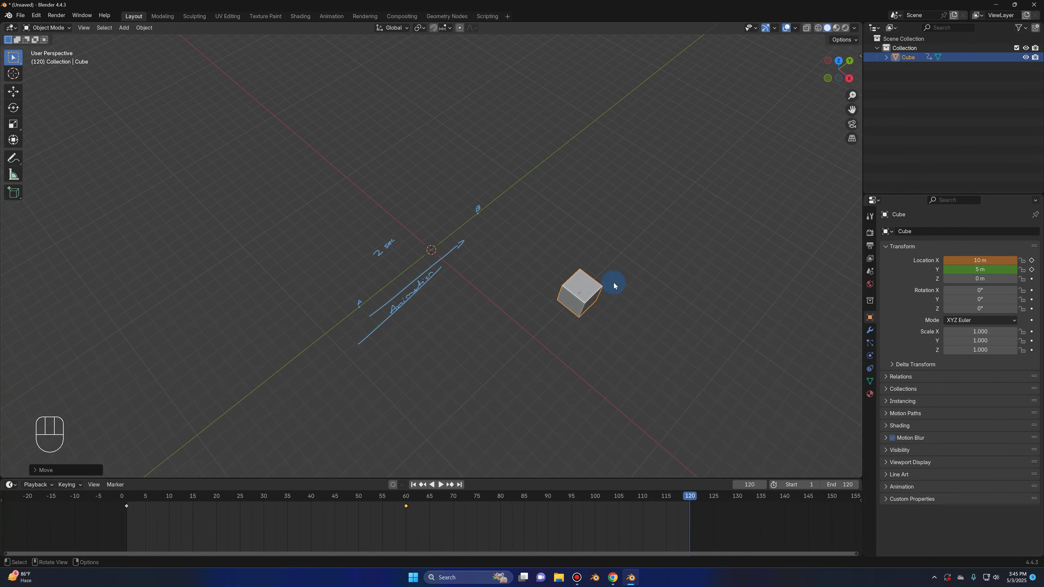
{"action": "left_click", "coordinate": [1031, 260]}
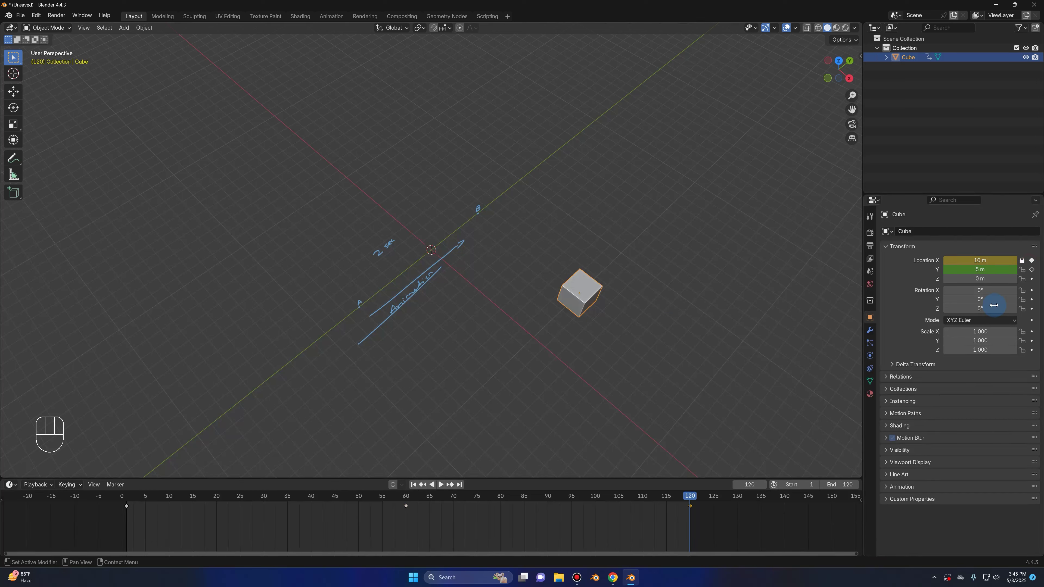
- Play back the animation and scrub from the start to the keyframe at frame 60
{"action": "left_click_drag", "start_coordinate": [700, 498], "coordinate": [357, 426]}
{"action": "key", "text": "space"}
{"action": "key", "text": "space"}
{"action": "key", "text": "space"}
{"action": "scroll", "coordinate": [419, 319], "scroll_direction": "up", "scroll_amount": 1}
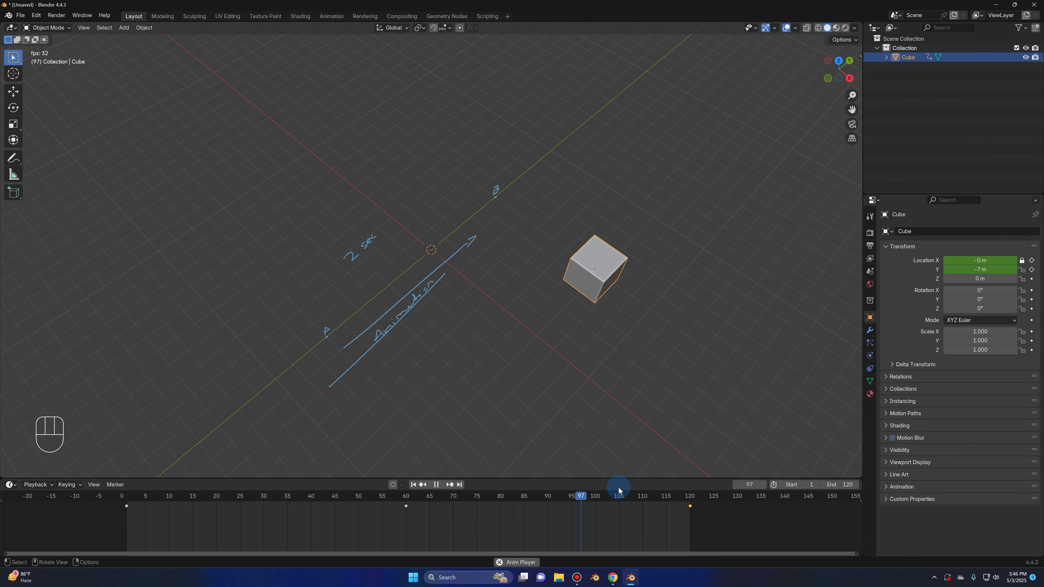
{"action": "key", "text": "space"}
{"action": "left_click_drag", "start_coordinate": [144, 496], "coordinate": [406, 507]}
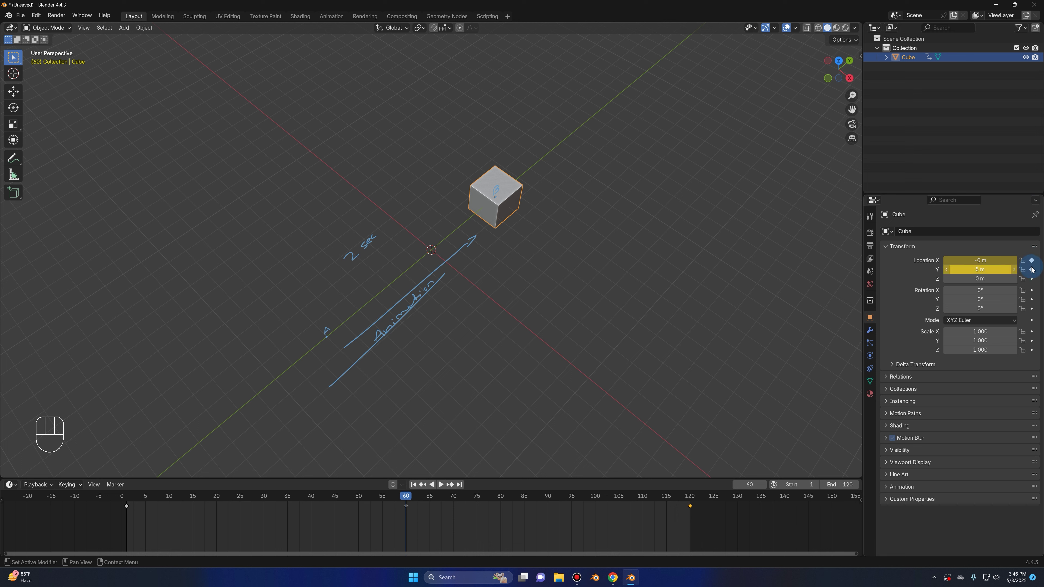
- Step to frame 61 and delete the cube's keyframe at frame 120
{"action": "key", "text": "Right"}
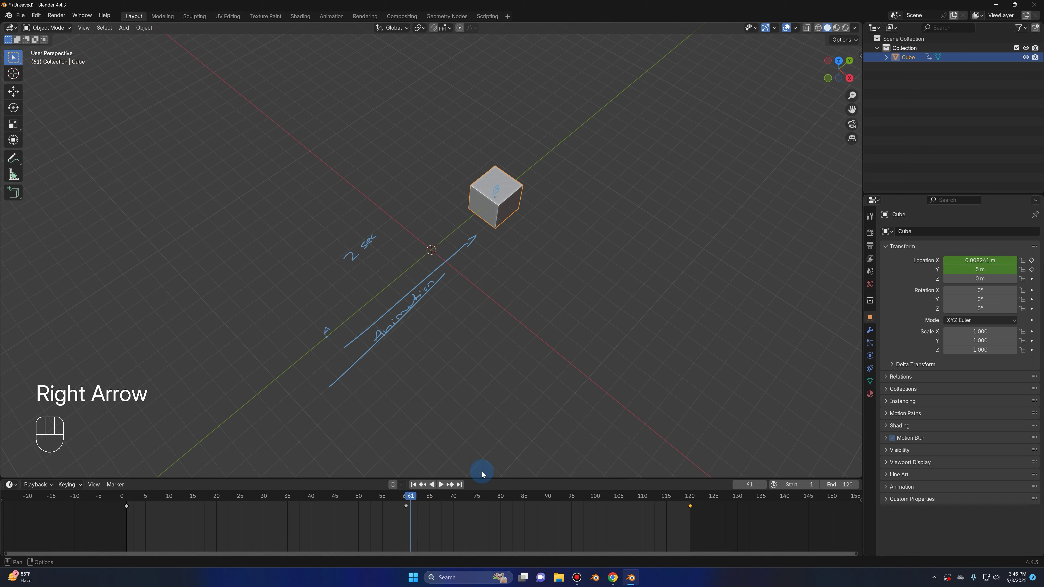
{"action": "key", "text": "Delete"}
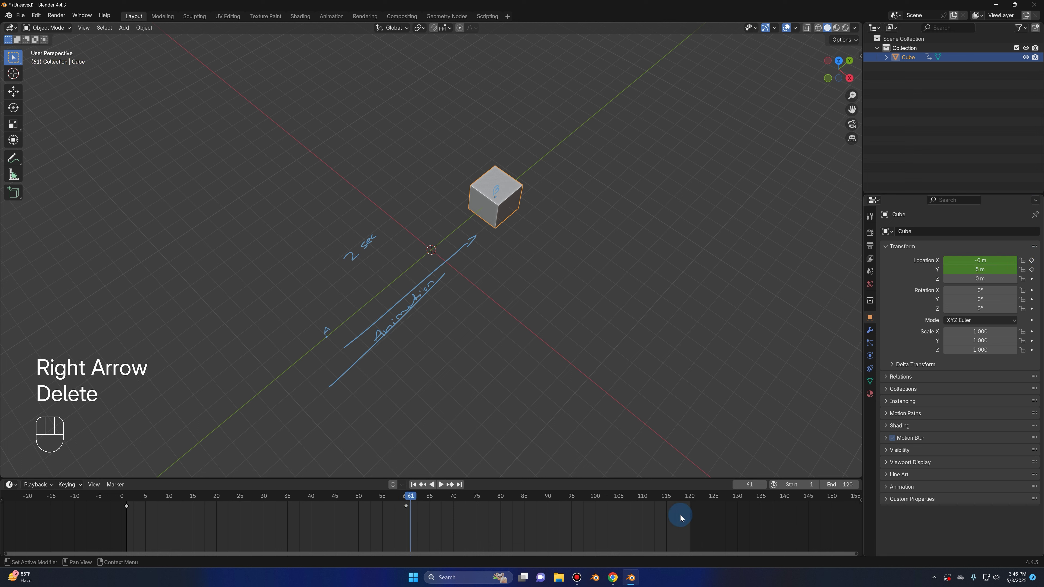
{"action": "left_click_drag", "start_coordinate": [597, 530], "coordinate": [764, 486]}
- Play the A-to-B animation from frame 1 in perspective and top views, finishing at frame 60
{"action": "left_click_drag", "start_coordinate": [401, 504], "coordinate": [130, 499]}
{"action": "key", "text": "space"}
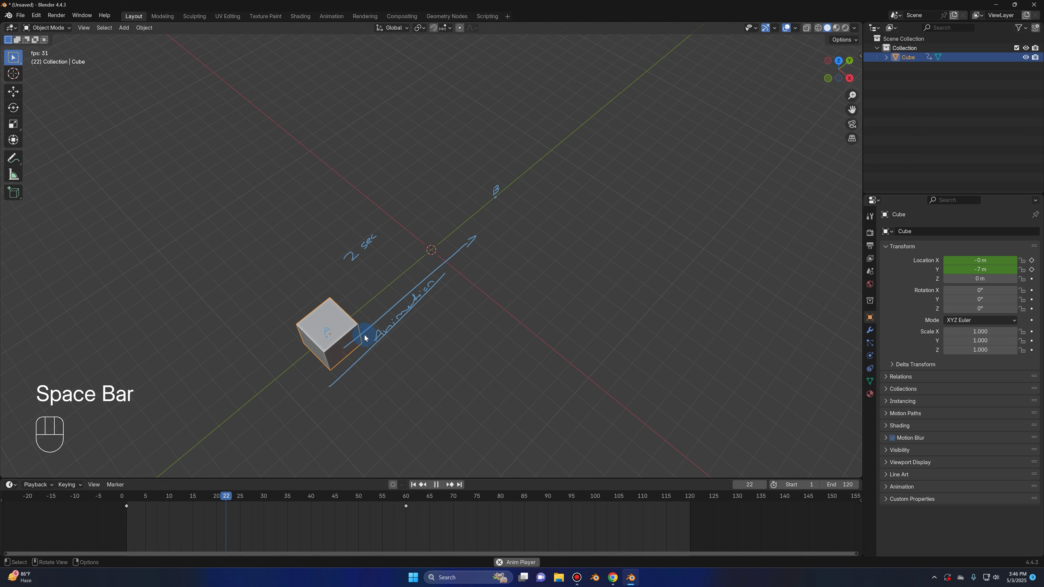
{"action": "key", "text": "space"}
{"action": "left_click", "coordinate": [412, 485]}
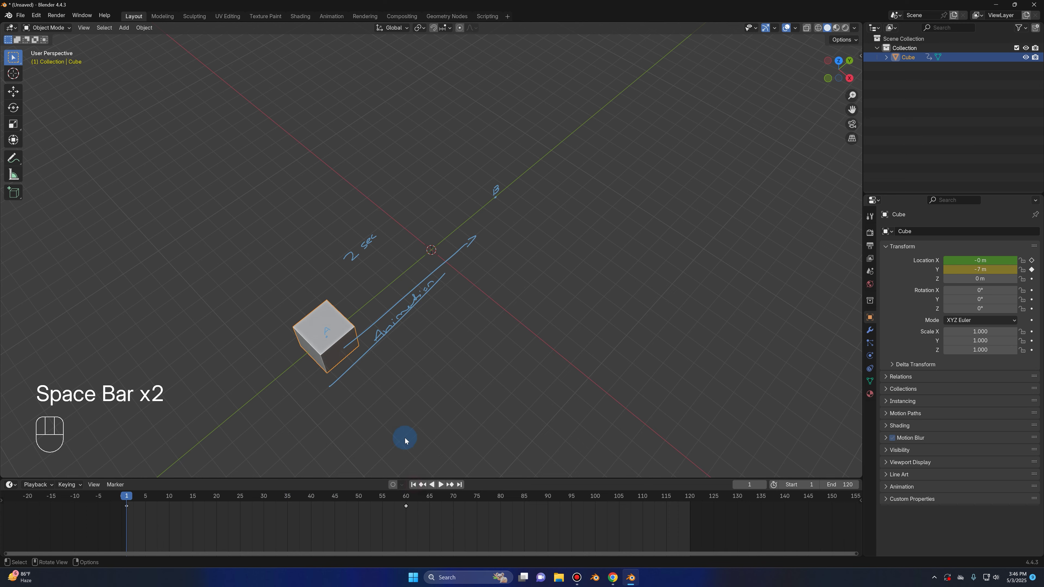
{"action": "scroll", "coordinate": [473, 281], "scroll_direction": "down", "scroll_amount": 5}
{"action": "left_click", "coordinate": [846, 60]}
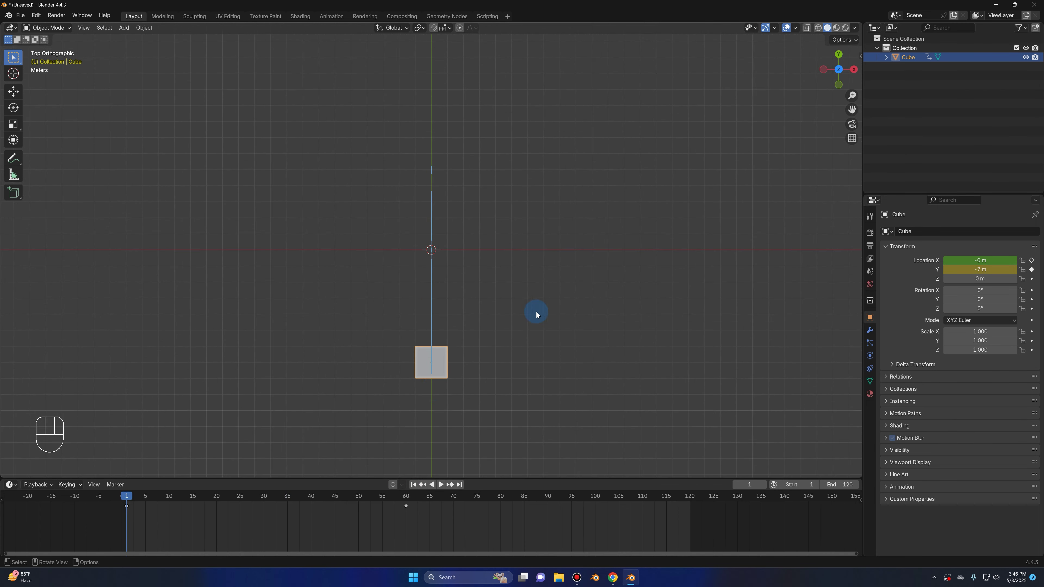
{"action": "key", "text": "space"}
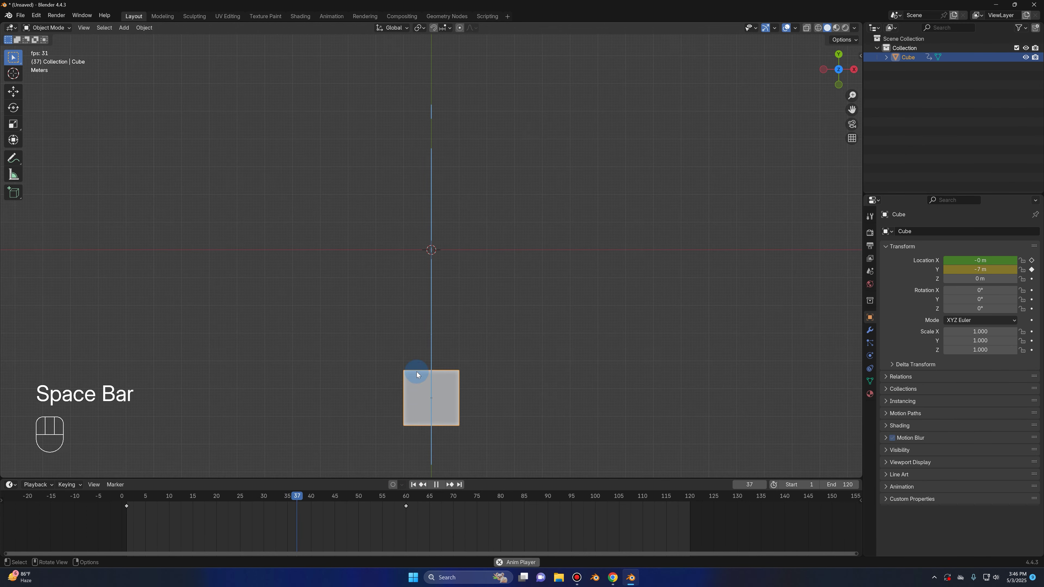
{"action": "key", "text": "space"}
{"action": "left_click_drag", "start_coordinate": [391, 502], "coordinate": [407, 498]}
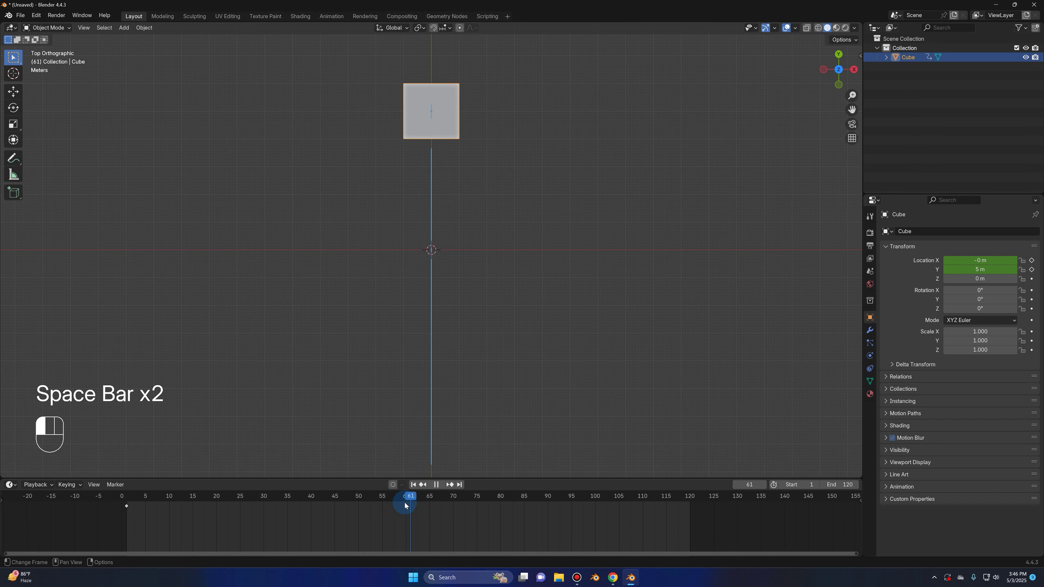
- Try to move the cube along the X axis at frame 60
{"action": "middle_click_drag", "start_coordinate": [627, 243], "coordinate": [287, 394], "text": "shift"}
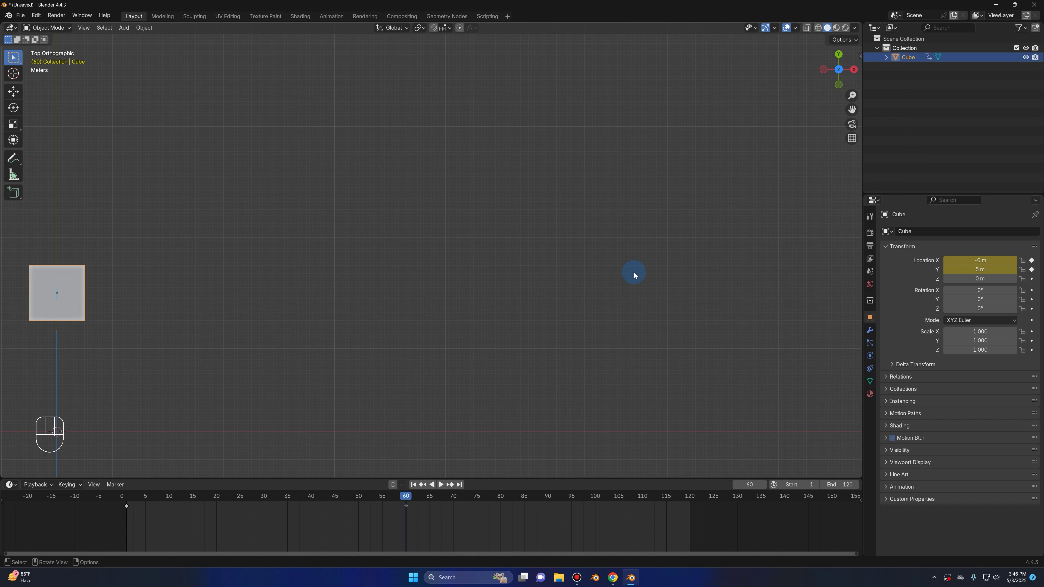
{"action": "left_click_drag", "start_coordinate": [704, 280], "coordinate": [151, 298]}
{"action": "mouse_move", "coordinate": [405, 499]}
{"action": "left_mouse_down"}
{"action": "mouse_move", "coordinate": [388, 496]}
{"action": "mouse_move", "coordinate": [404, 502]}
{"action": "left_mouse_up"}
{"action": "middle_click_drag", "start_coordinate": [279, 361], "coordinate": [477, 263], "text": "shift"}
{"action": "scroll", "coordinate": [477, 263], "scroll_direction": "down", "scroll_amount": 3}
{"action": "key", "text": "g"}
{"action": "key", "text": "x"}
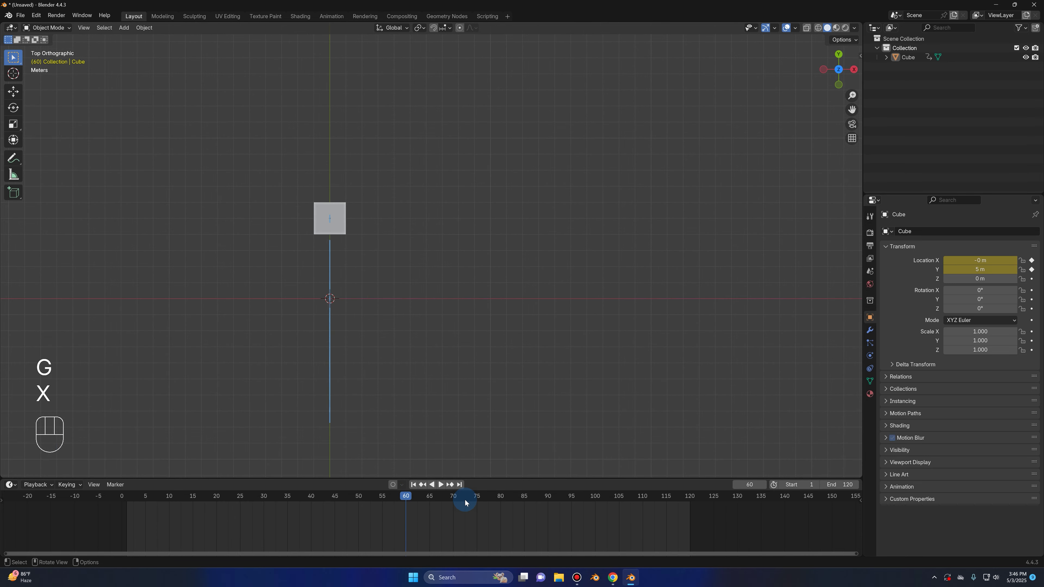
{"action": "key", "text": "g"}
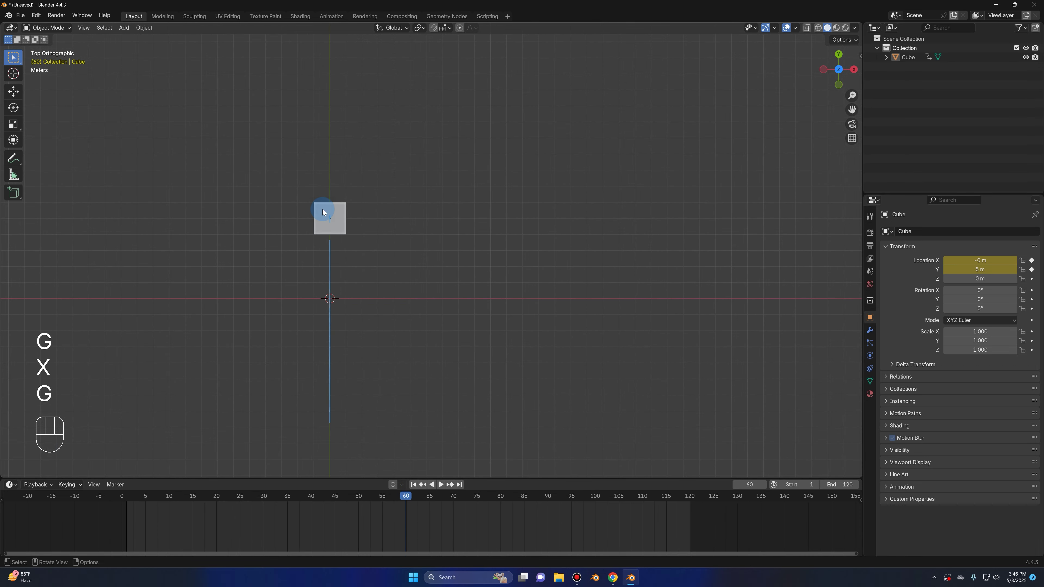
{"action": "left_click", "coordinate": [323, 210]}
{"action": "key", "text": "g"}
{"action": "key", "text": "x"}
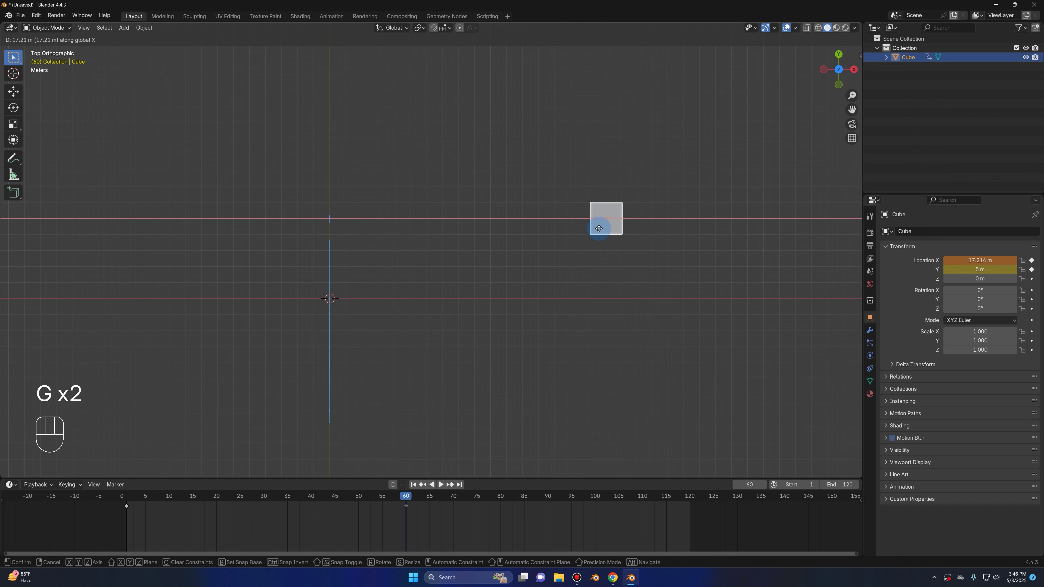
{"action": "right_click", "coordinate": [601, 232]}
- Step to frame 61, move the cube along X to 12 m, keyframe its X location, and compare frames 60 and 61
{"action": "mouse_move", "coordinate": [601, 231]}
{"action": "middle_mouse_down"}
{"action": "mouse_move", "coordinate": [496, 233]}
{"action": "mouse_move", "coordinate": [468, 323]}
{"action": "mouse_move", "coordinate": [494, 457]}
{"action": "mouse_move", "coordinate": [443, 395]}
{"action": "mouse_move", "coordinate": [442, 468]}
{"action": "middle_mouse_up"}
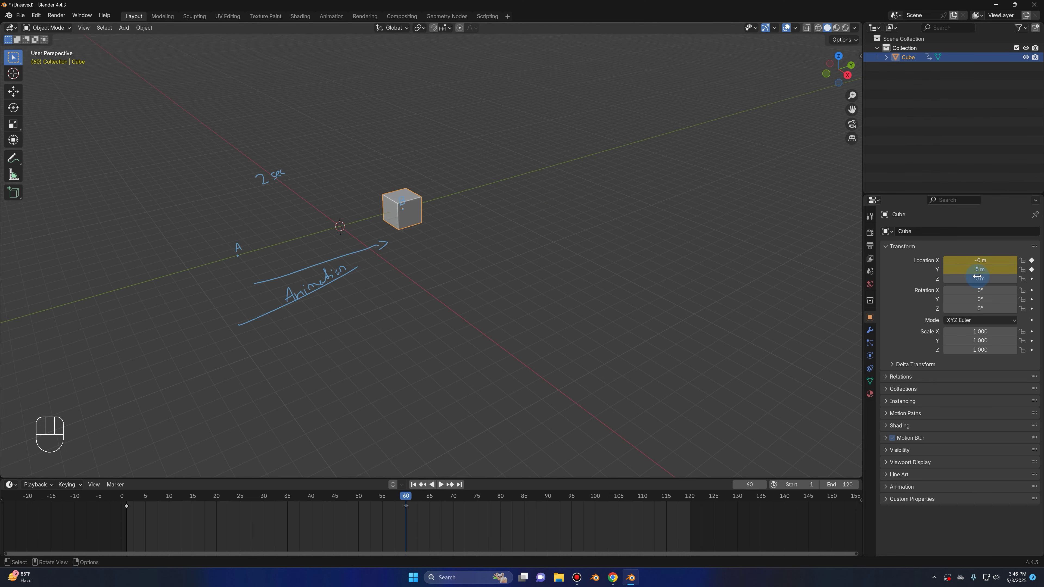
{"action": "middle_click_drag", "start_coordinate": [575, 248], "coordinate": [429, 238]}
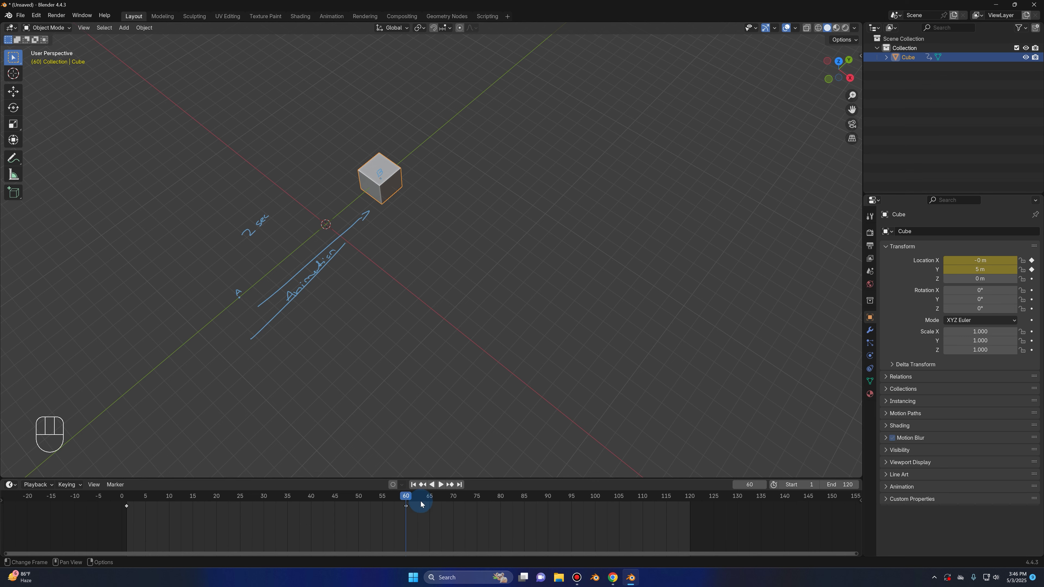
{"action": "key", "text": "Right"}
{"action": "middle_click_drag", "start_coordinate": [293, 261], "coordinate": [338, 253]}
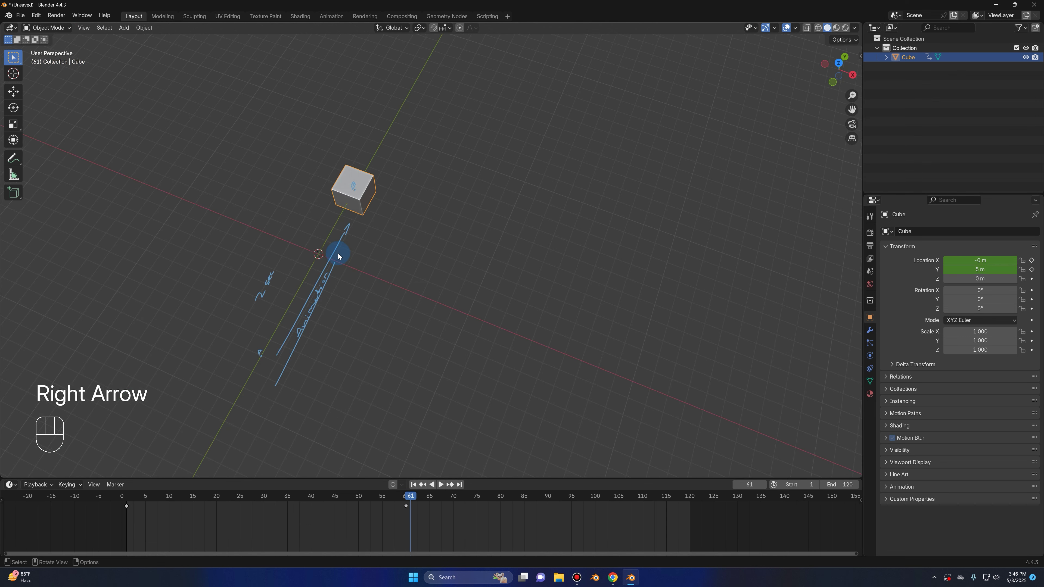
{"action": "key", "text": "g"}
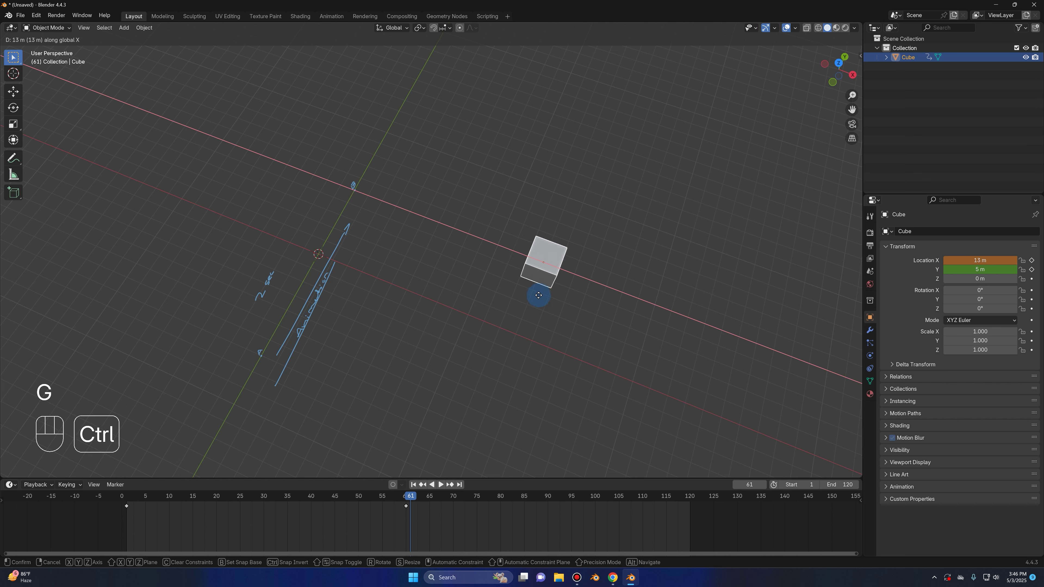
{"action": "left_click", "coordinate": [527, 293], "text": "ctrl"}
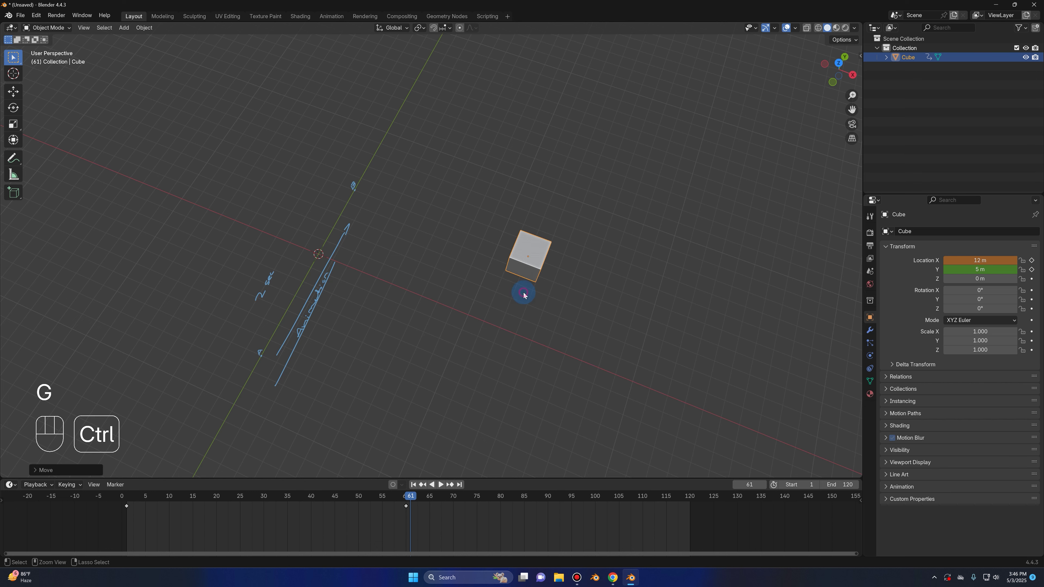
{"action": "left_click", "coordinate": [1031, 259]}
{"action": "key", "text": "Left"}
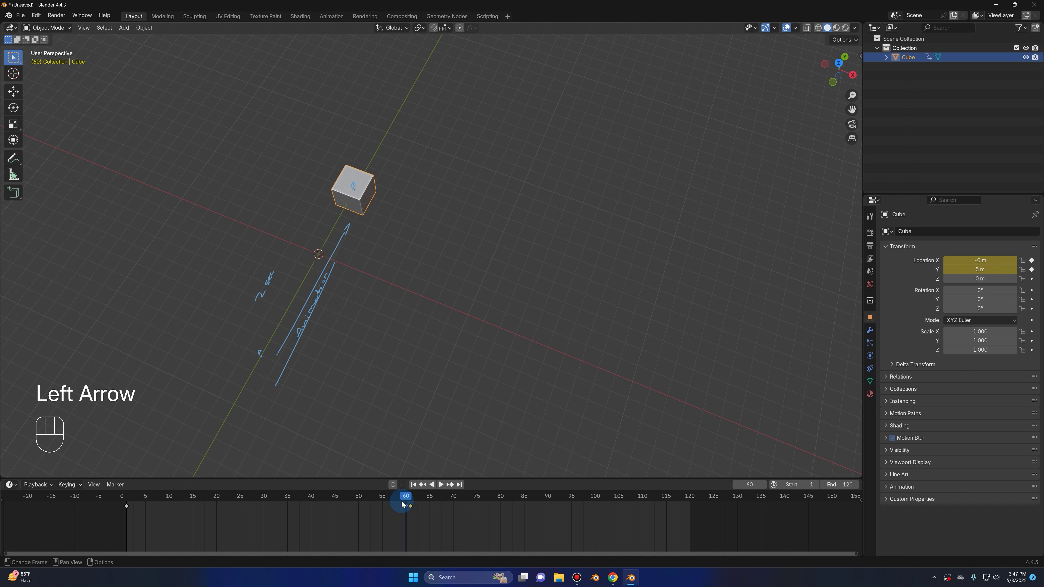
{"action": "key", "text": "Right"}
{"action": "key", "text": "Right"}
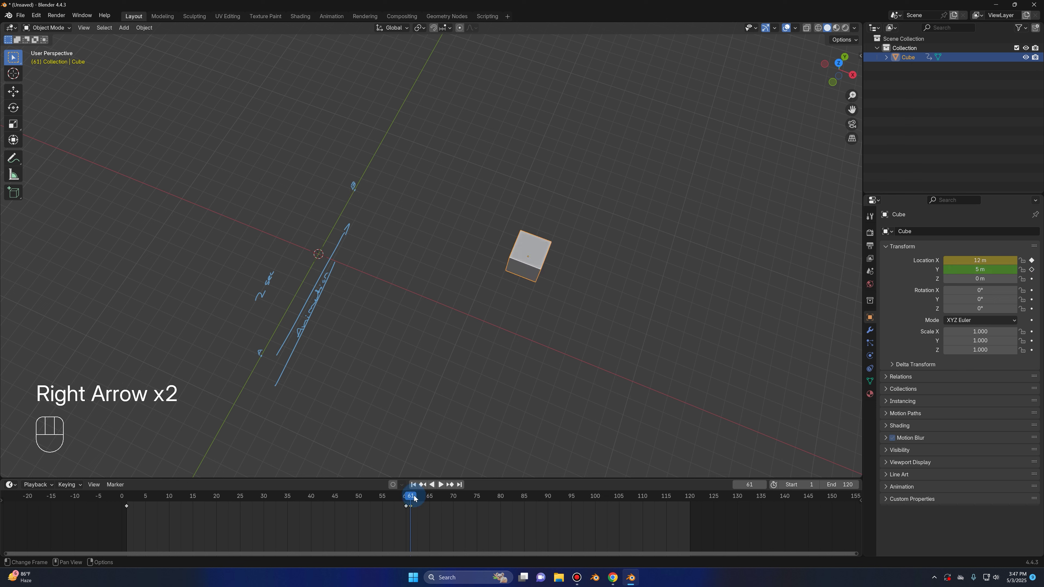
- Go to frame 120, move the cube back along X to 0 m and insert a keyframe on its X location
{"action": "left_click", "coordinate": [463, 486]}
{"action": "key", "text": "g"}
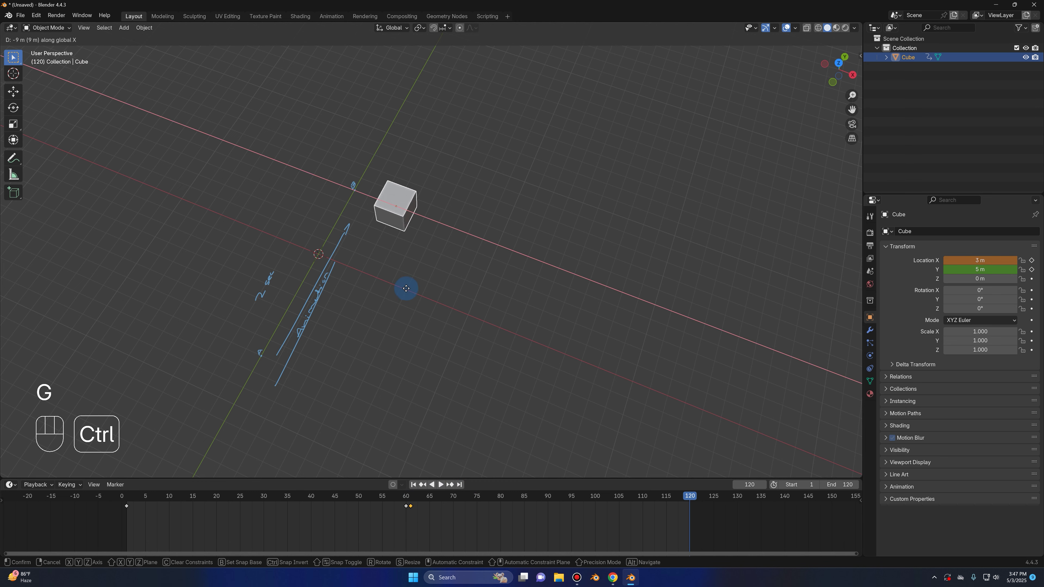
{"action": "left_click", "coordinate": [397, 287], "text": "ctrl"}
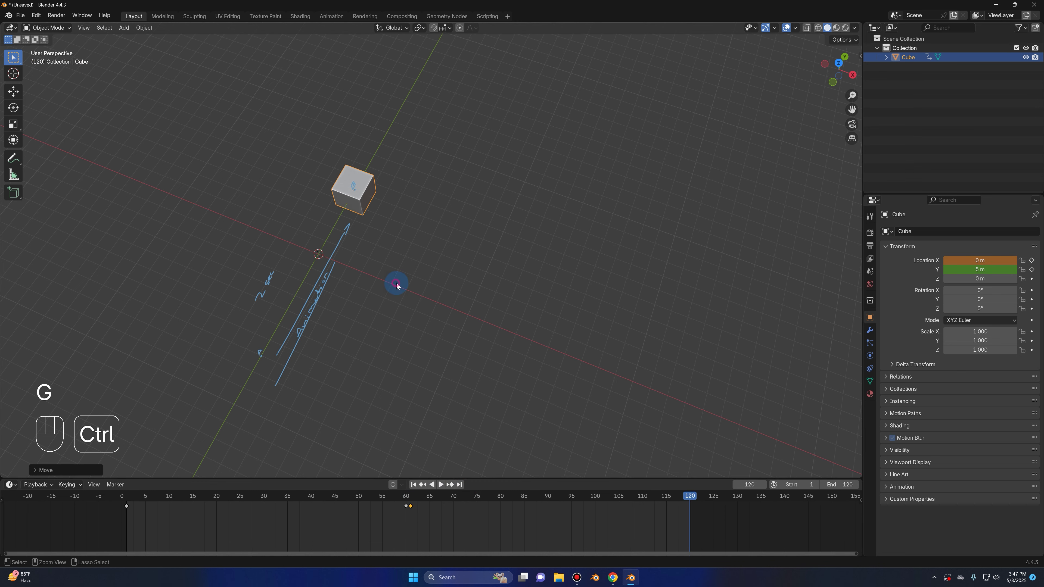
{"action": "left_click", "coordinate": [1032, 260]}
- Play the extended animation and scrub back to frame 98
{"action": "key", "text": "space"}
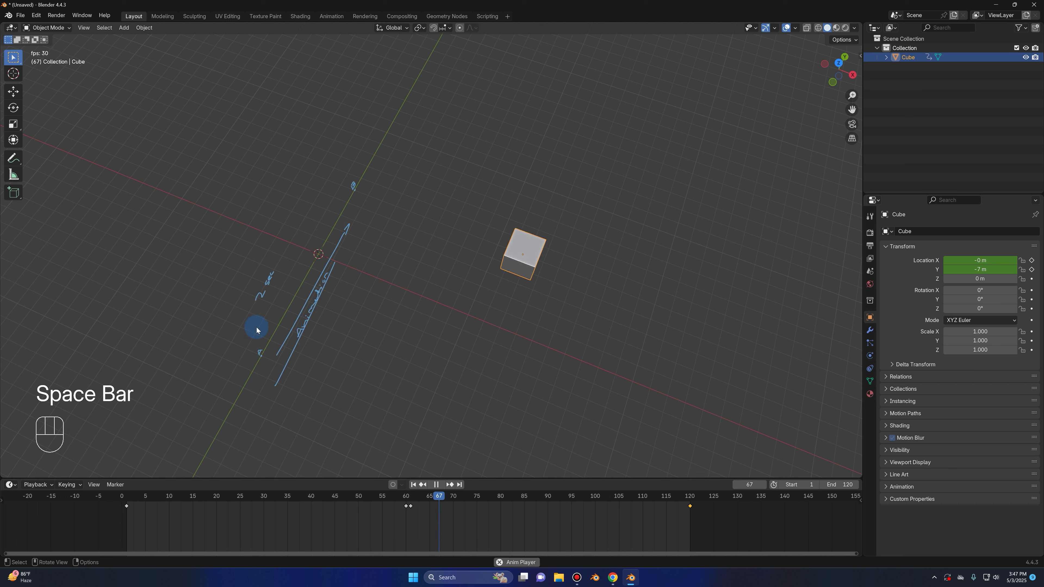
{"action": "key", "text": "space"}
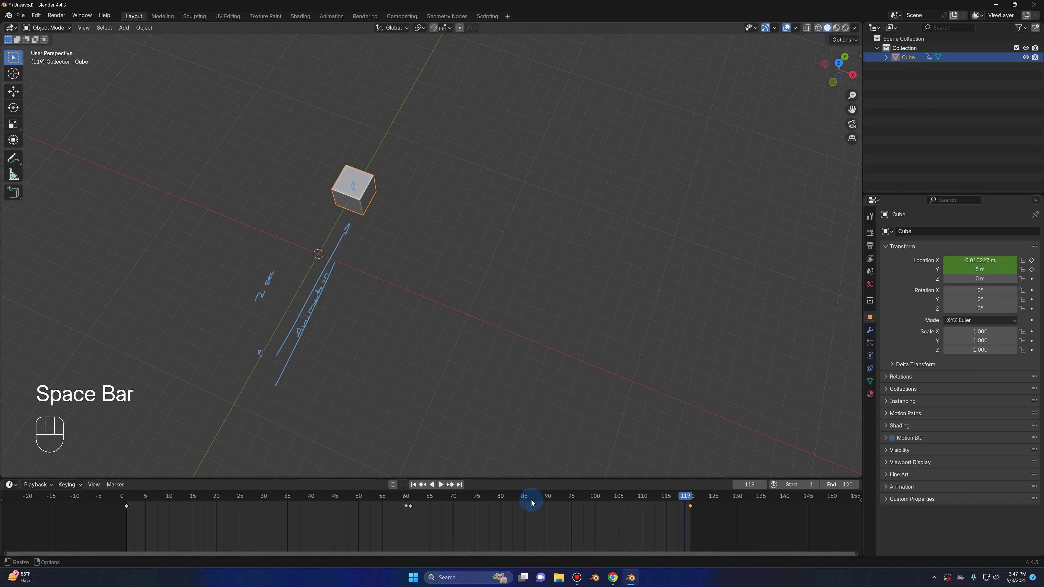
{"action": "left_click_drag", "start_coordinate": [668, 497], "coordinate": [586, 484]}
- Select the keyframes at frames 61 and 120 and review the available keyframe interpolation modes at frame 92
{"action": "left_click_drag", "start_coordinate": [775, 527], "coordinate": [409, 486]}
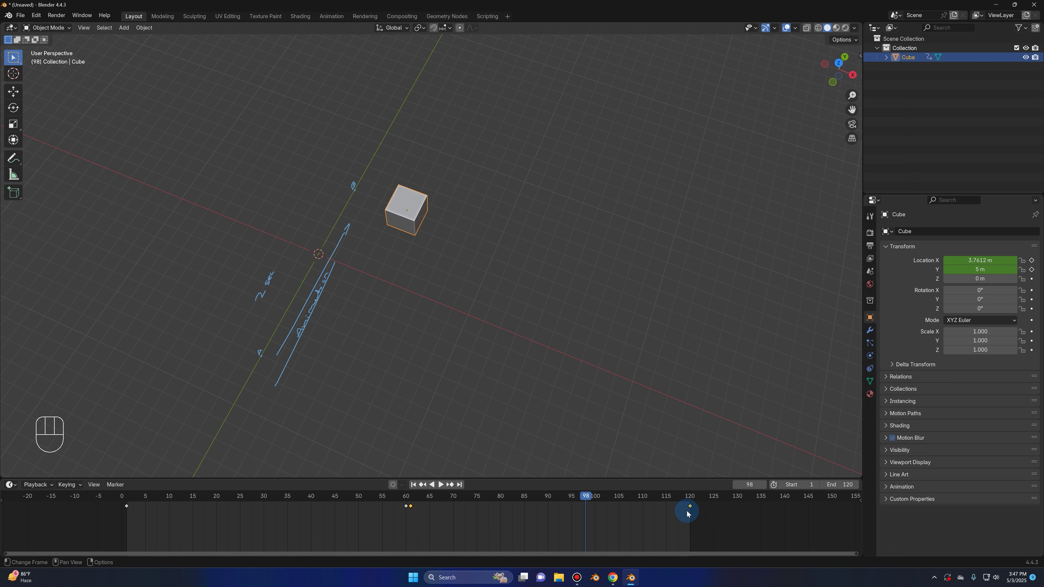
{"action": "left_click", "coordinate": [562, 504]}
{"action": "key", "text": "t"}
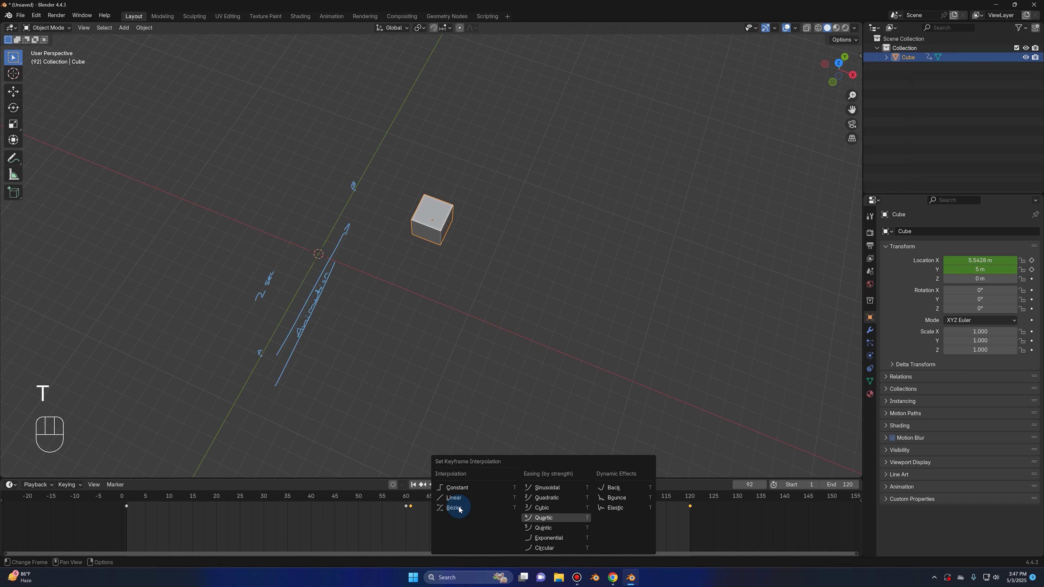
{"action": "left_click", "coordinate": [543, 517]}
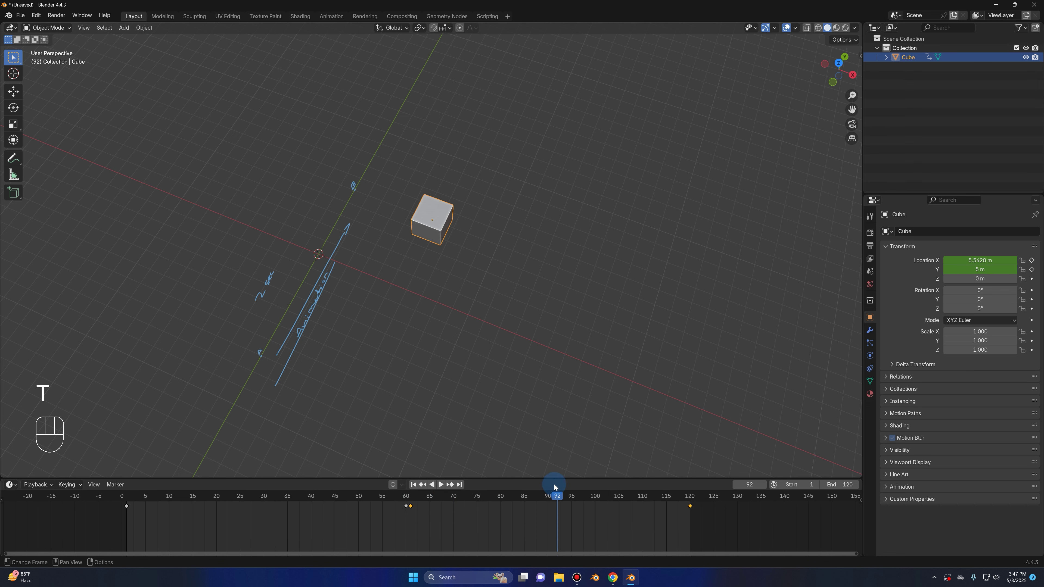
- Enlarge the timeline area and switch it to the Graph Editor
{"action": "left_click_drag", "start_coordinate": [538, 479], "coordinate": [349, 329]}
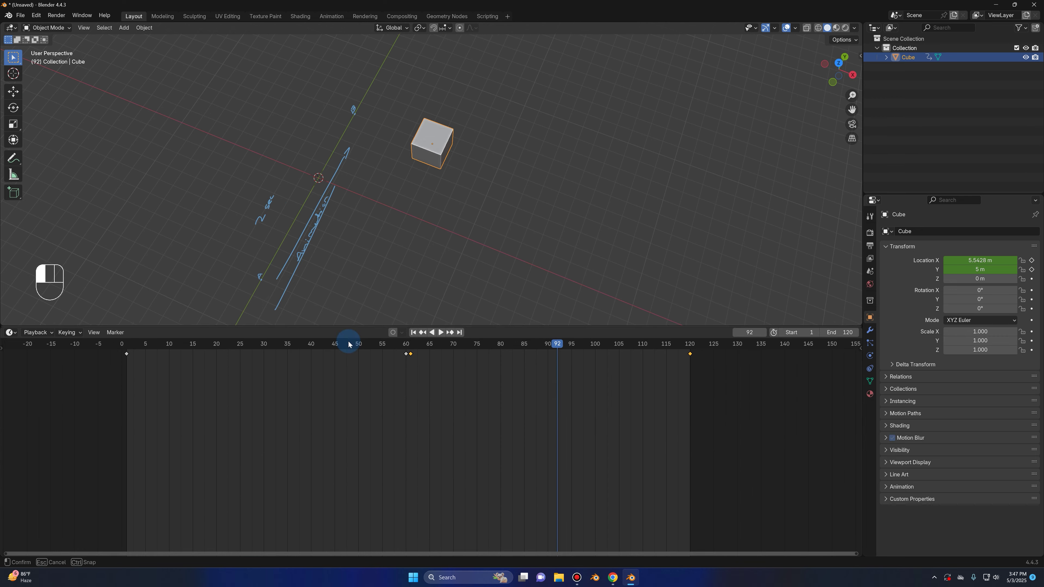
{"action": "left_click", "coordinate": [11, 332]}
{"action": "left_click", "coordinate": [117, 379]}
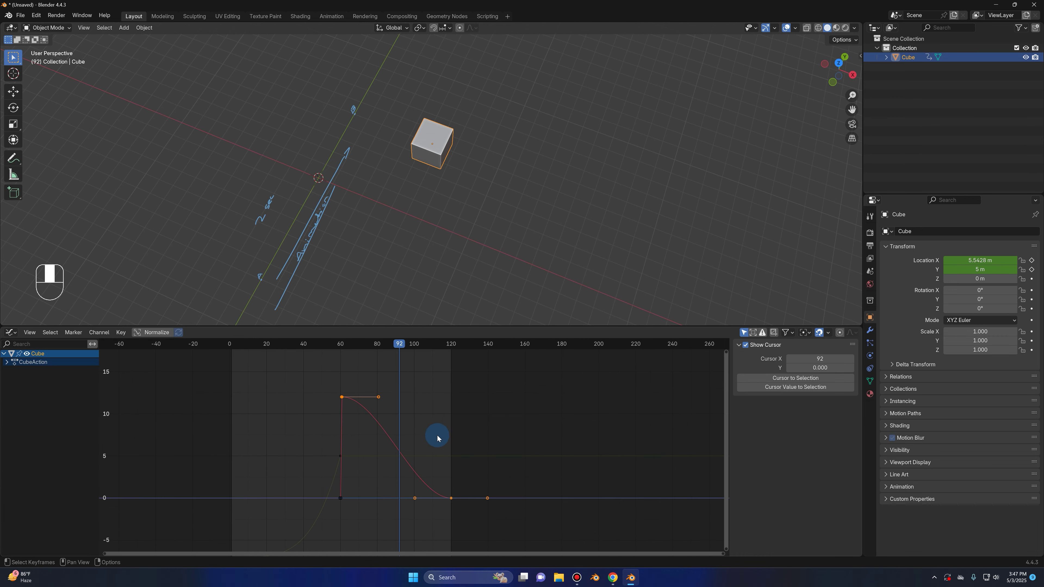
- In the X Location curve, pull the frame 61 keyframe's right handle down to about frame 65.6 and value 0.94 m
{"action": "scroll", "coordinate": [405, 404], "scroll_direction": "up", "scroll_amount": 2}
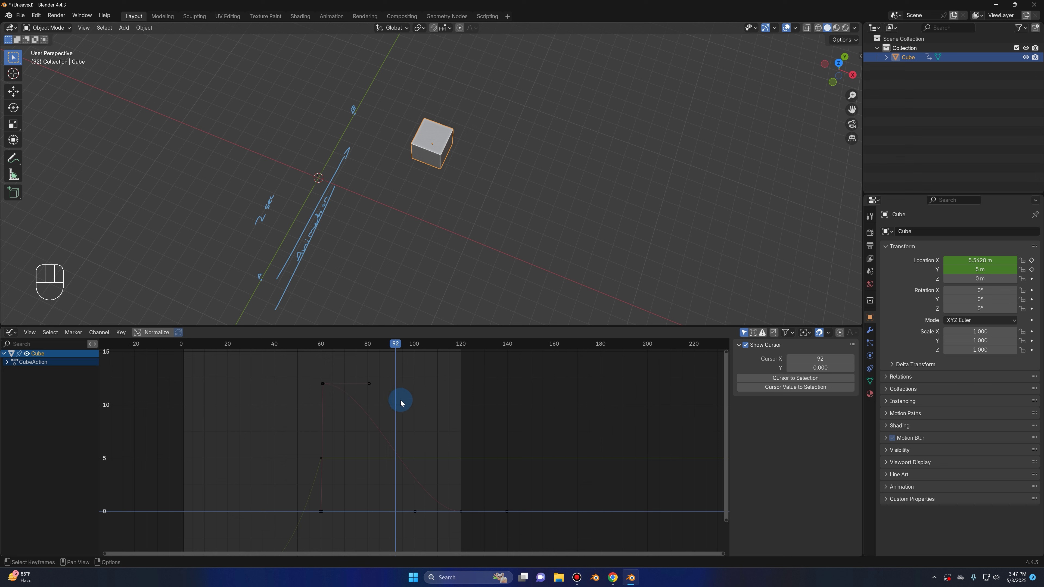
{"action": "left_click", "coordinate": [369, 384]}
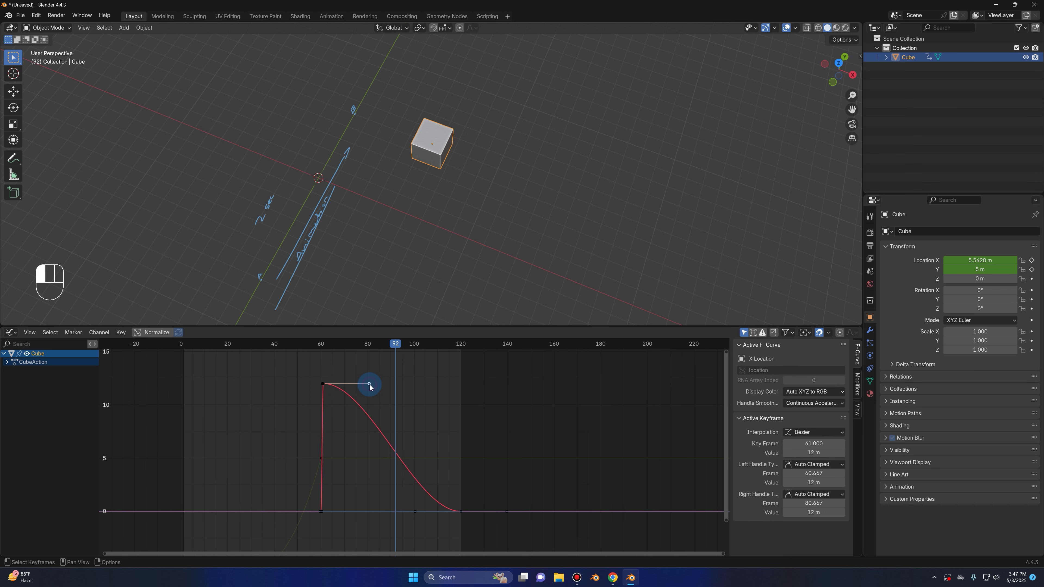
{"action": "left_click_drag", "start_coordinate": [368, 389], "coordinate": [333, 503]}
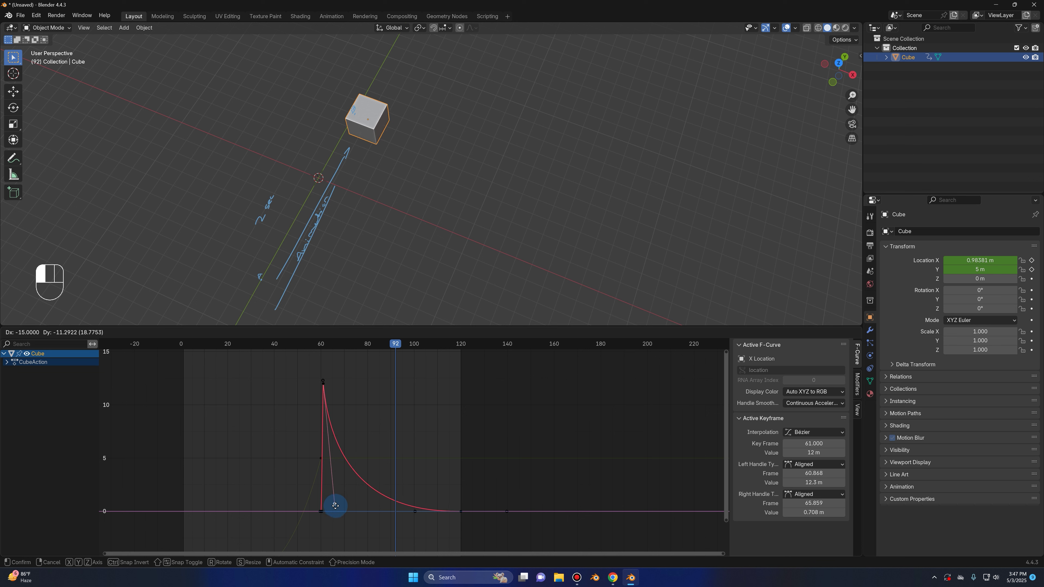
{"action": "left_click_drag", "start_coordinate": [334, 504], "coordinate": [334, 502]}
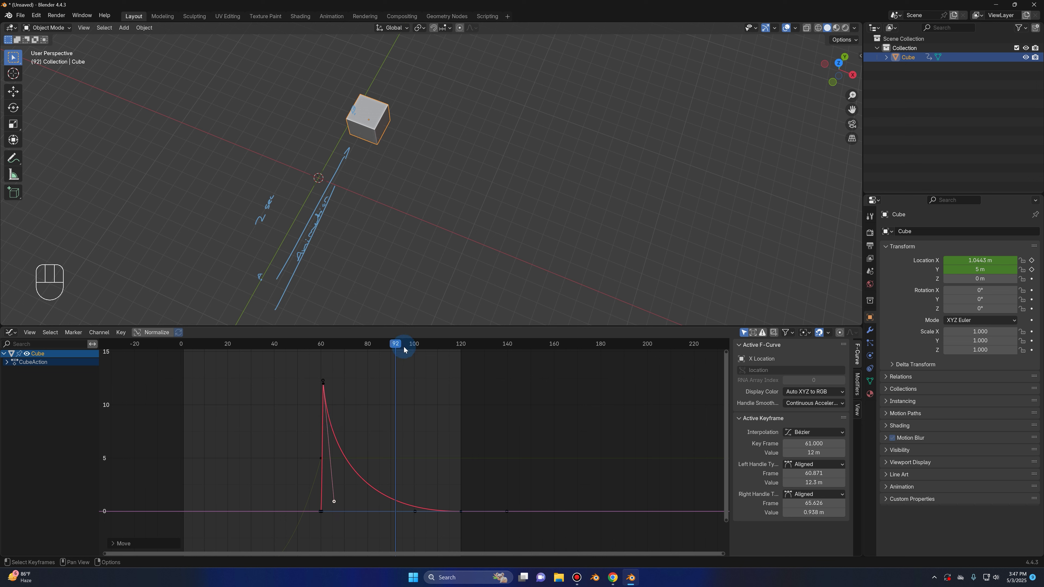
- Return to frame 1 and play the reshaped animation while viewing the cube's path from above
{"action": "left_click_drag", "start_coordinate": [403, 346], "coordinate": [134, 399]}
{"action": "key", "text": "space"}
{"action": "key", "text": "space"}
{"action": "left_click_drag", "start_coordinate": [213, 345], "coordinate": [183, 345]}
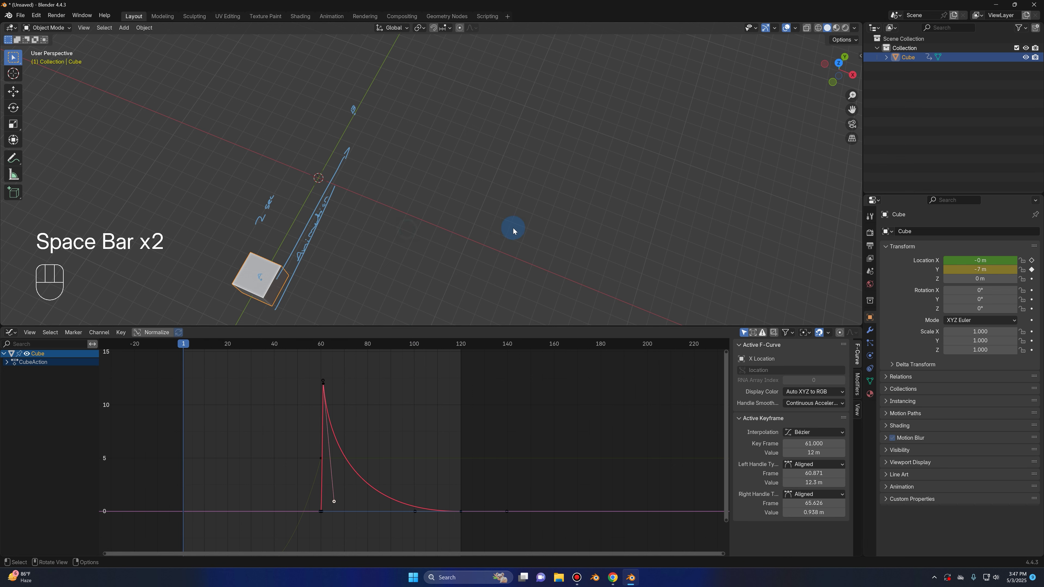
{"action": "middle_click_drag", "start_coordinate": [508, 227], "coordinate": [519, 231]}
{"action": "scroll", "coordinate": [519, 233], "scroll_direction": "down", "scroll_amount": 3}
{"action": "scroll", "coordinate": [362, 294], "scroll_direction": "up", "scroll_amount": 2}
{"action": "scroll", "coordinate": [361, 508], "scroll_direction": "down", "scroll_amount": 1}
{"action": "middle_click_drag", "start_coordinate": [361, 510], "coordinate": [380, 488]}
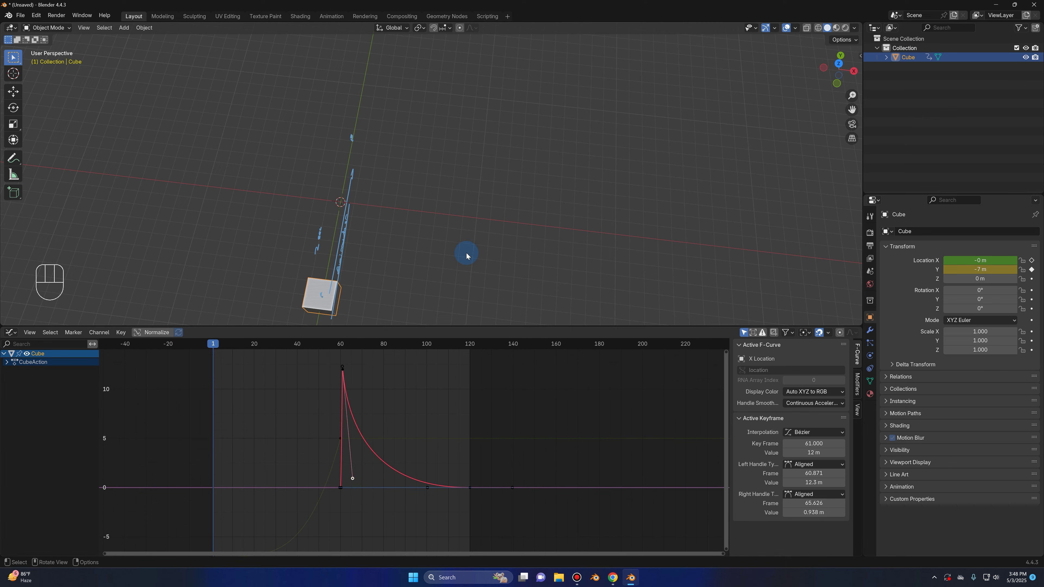
{"action": "key", "text": "space"}
{"action": "middle_click_drag", "start_coordinate": [466, 255], "coordinate": [437, 254]}
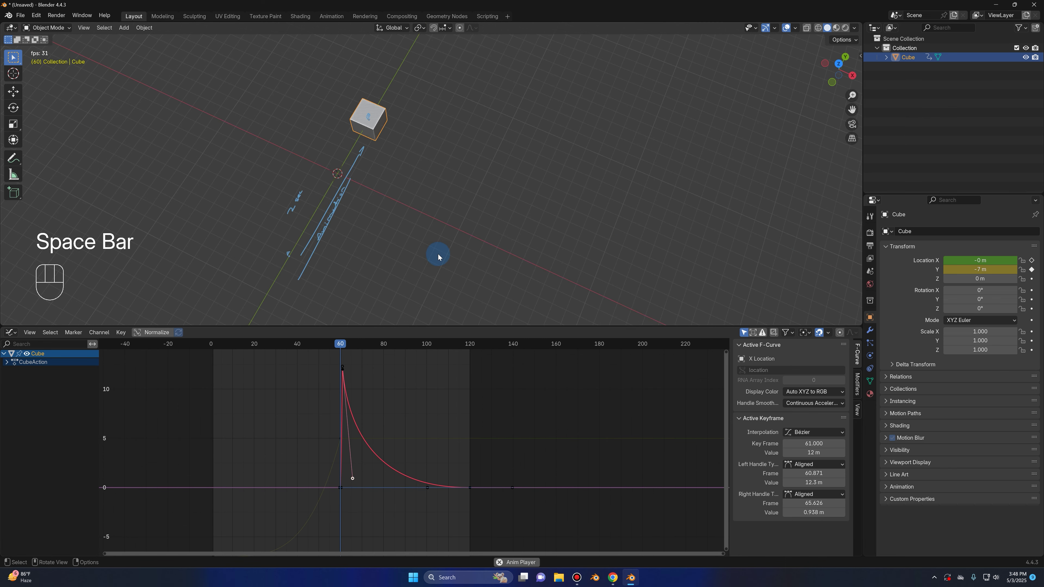
- Scrub back toward the start and replay the animation to examine the cube's sudden jump and gradual return
{"action": "left_click_drag", "start_coordinate": [409, 350], "coordinate": [262, 369]}
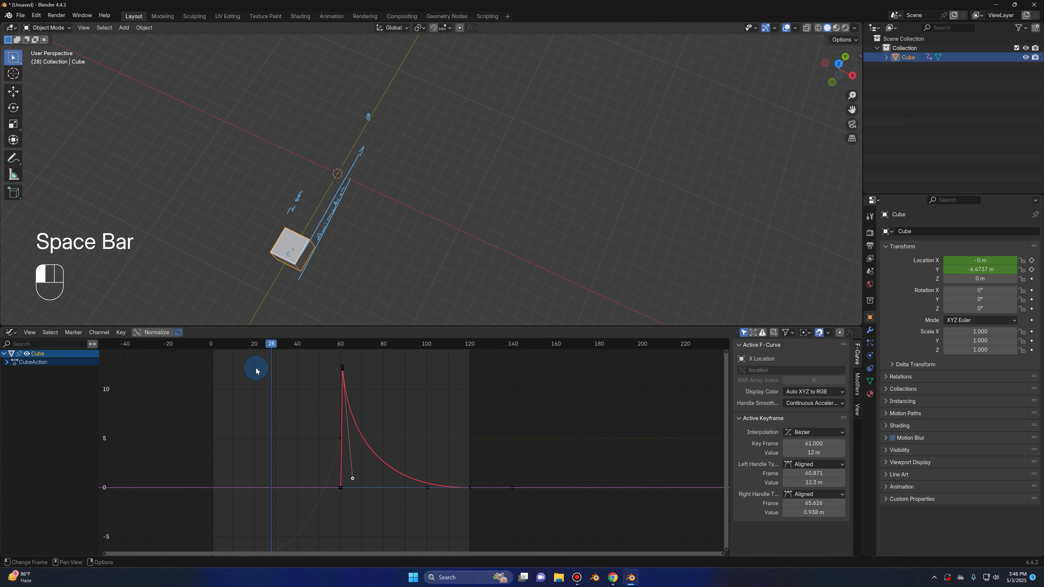
{"action": "key", "text": "space"}
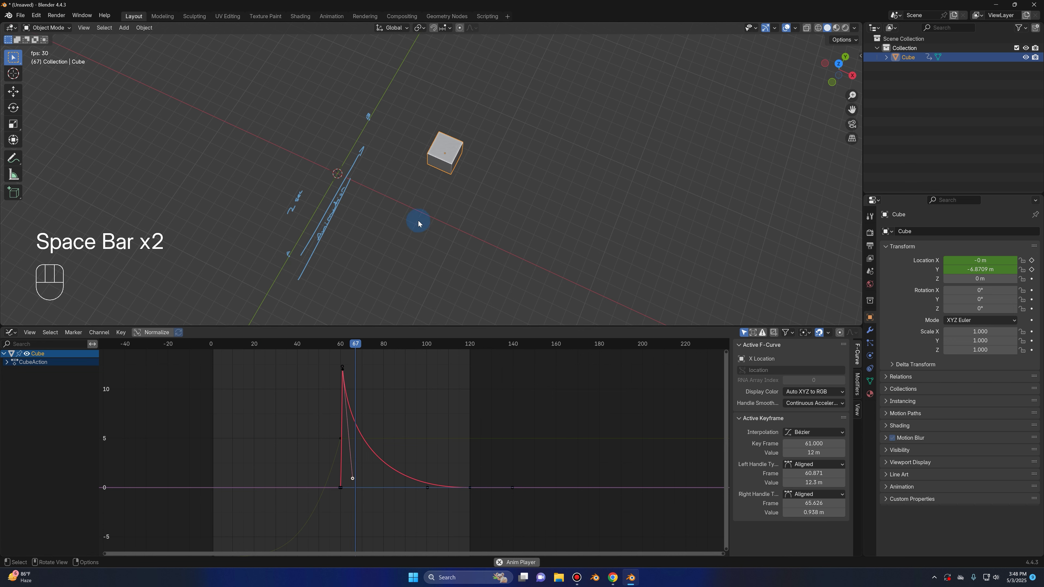
{"action": "key", "text": "space"}
{"action": "left_click_drag", "start_coordinate": [423, 356], "coordinate": [211, 347]}
{"action": "key", "text": "space"}
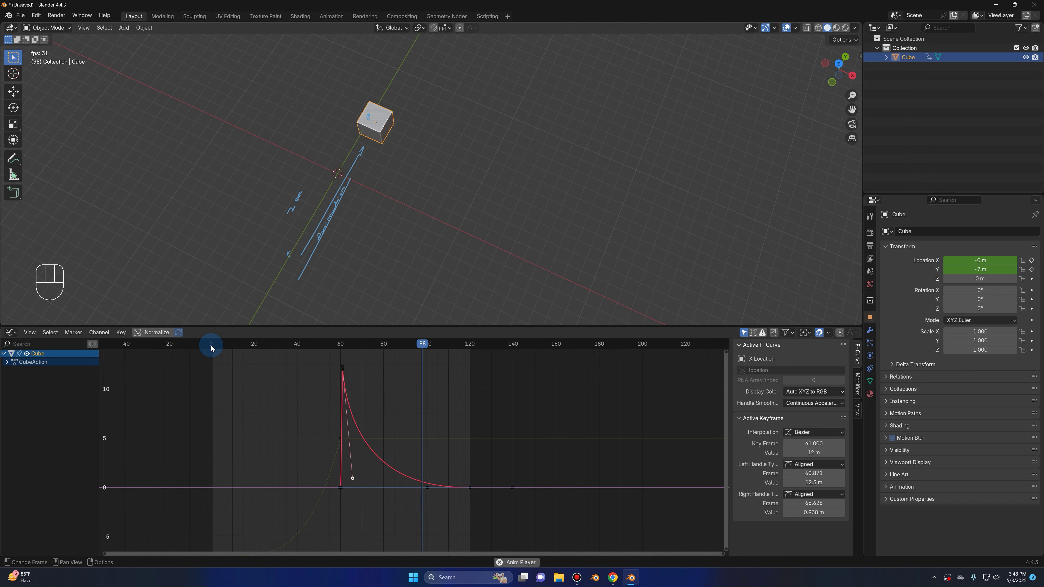
{"action": "key", "text": "space"}
- Switch the Graph Editor area back to the Timeline and shrink it to a short strip below the viewport
{"action": "middle_click_drag", "start_coordinate": [410, 245], "coordinate": [447, 182]}
{"action": "scroll", "coordinate": [447, 183], "scroll_direction": "up", "scroll_amount": 3}
{"action": "middle_click_drag", "start_coordinate": [539, 249], "coordinate": [608, 317], "text": "shift"}
{"action": "middle_click_drag", "start_coordinate": [502, 260], "coordinate": [543, 174]}
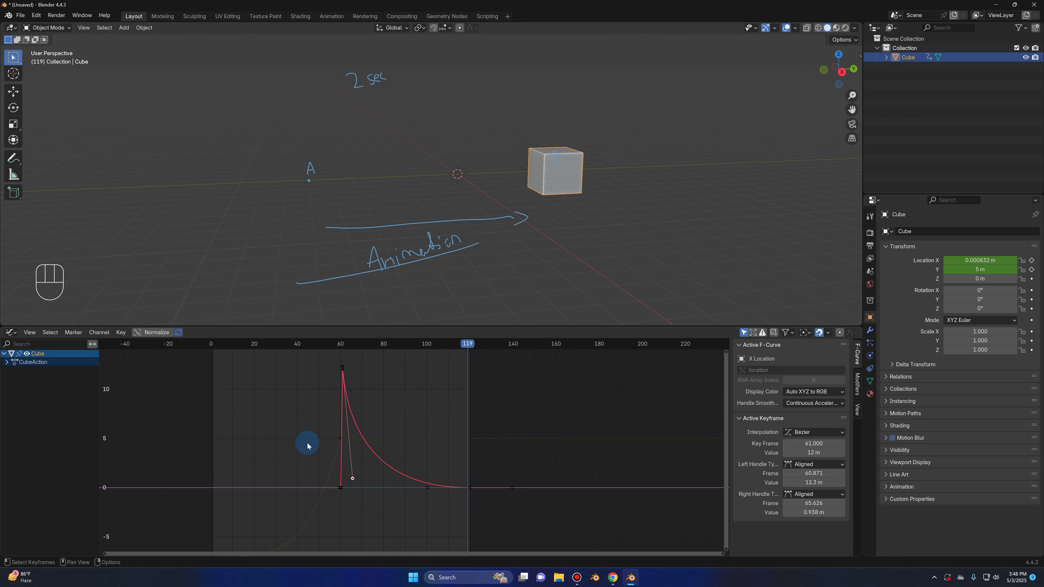
{"action": "scroll", "coordinate": [283, 489], "scroll_direction": "down", "scroll_amount": 3}
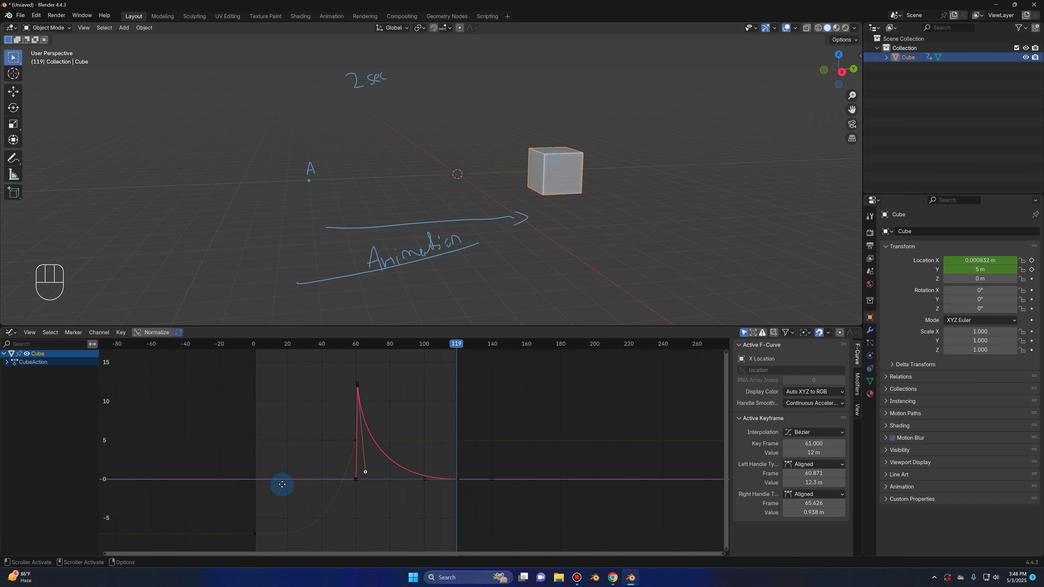
{"action": "left_click", "coordinate": [10, 332]}
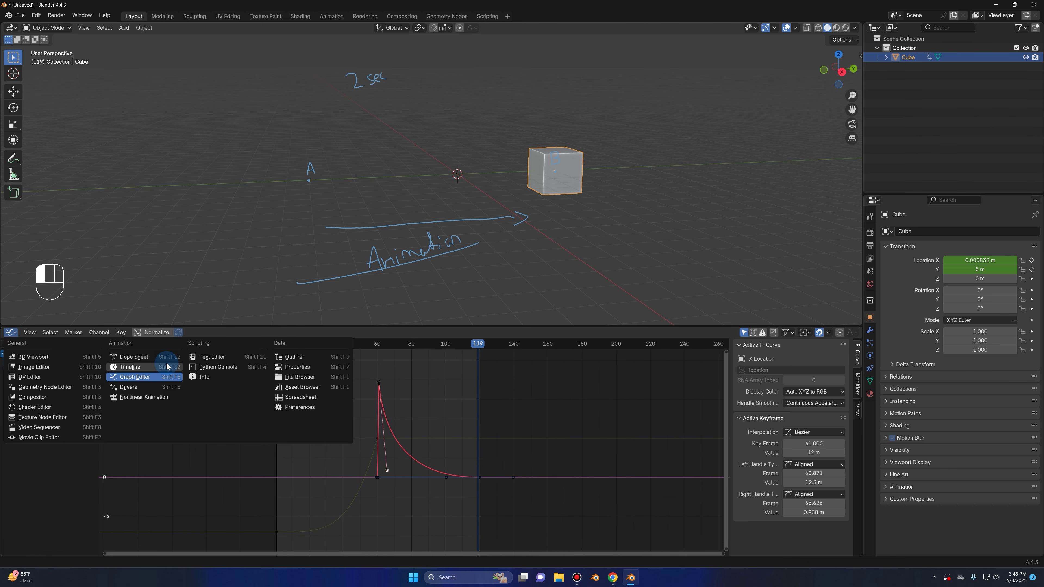
{"action": "left_click", "coordinate": [130, 367]}
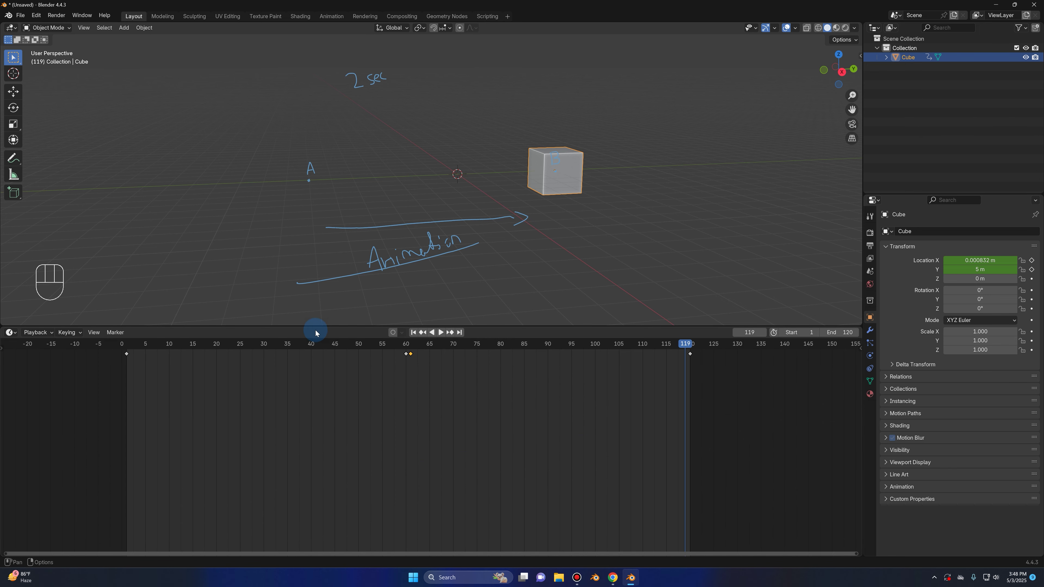
{"action": "left_click_drag", "start_coordinate": [311, 327], "coordinate": [304, 481]}
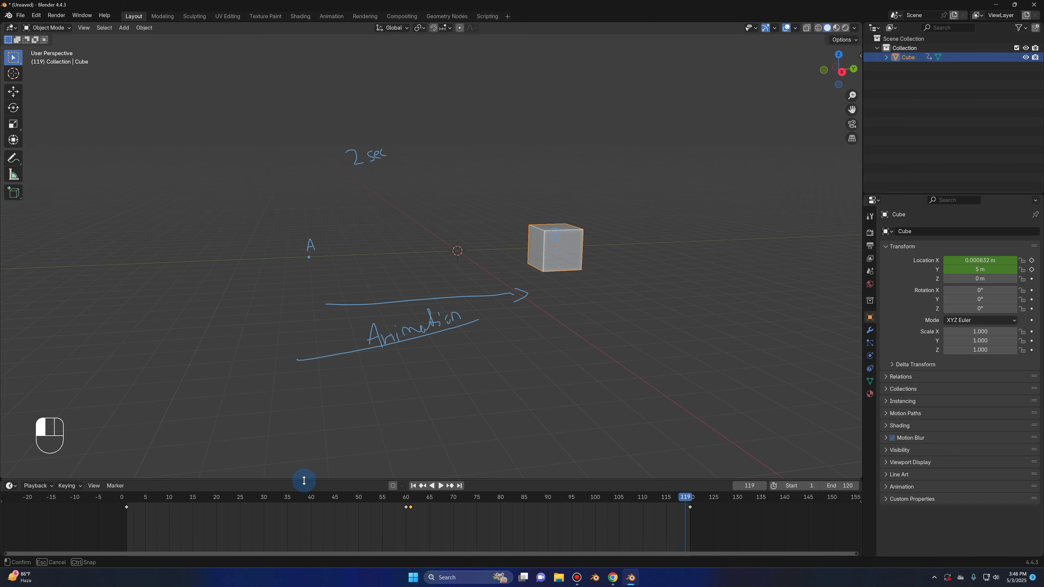
- Return to frame 1 and delete the keyframes at frames 61 and 120
{"action": "middle_click_drag", "start_coordinate": [367, 271], "coordinate": [564, 354]}
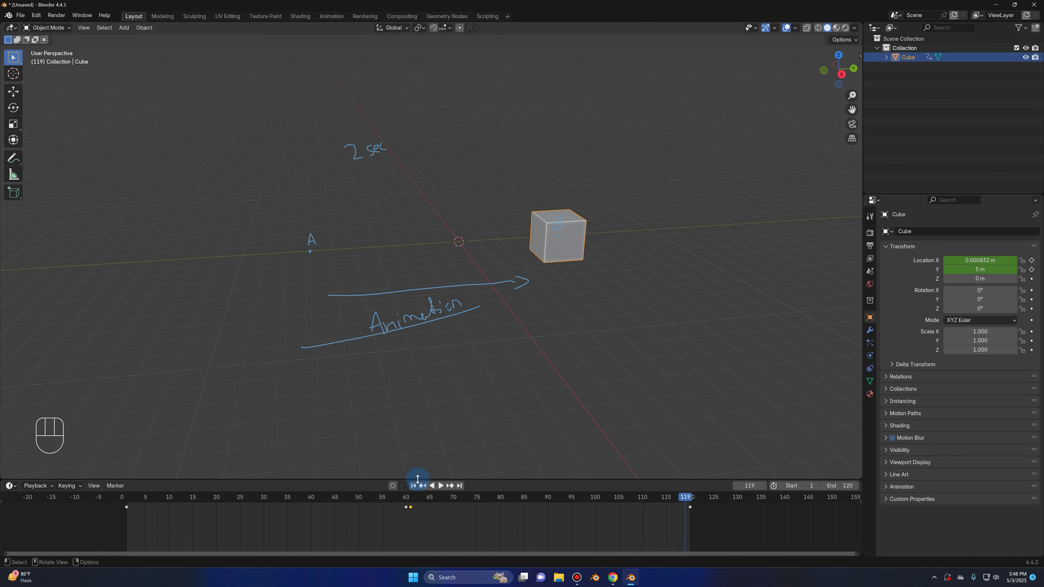
{"action": "left_click", "coordinate": [414, 487]}
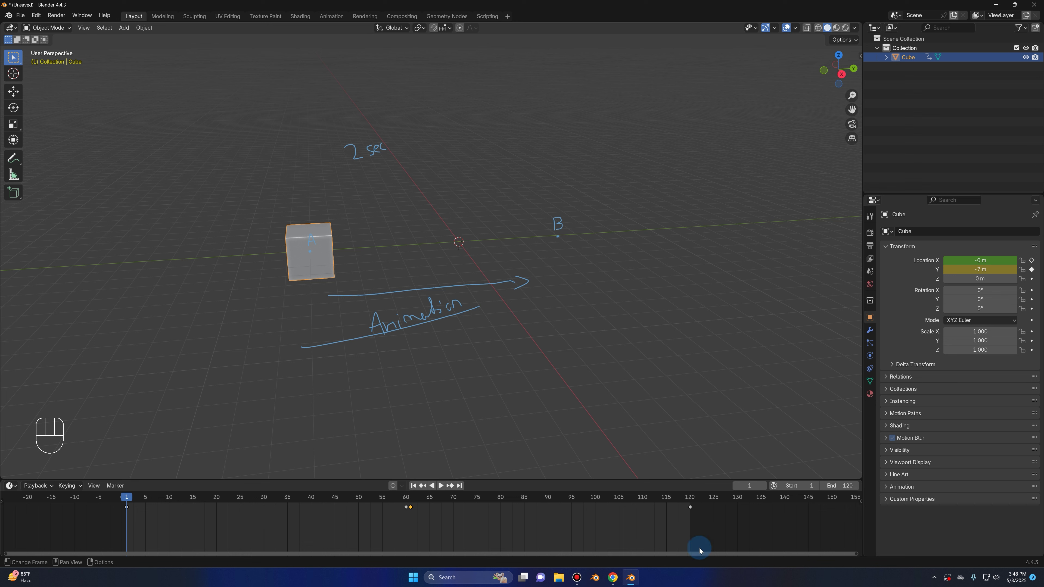
{"action": "left_click_drag", "start_coordinate": [696, 526], "coordinate": [408, 496]}
{"action": "key", "text": "Delete"}
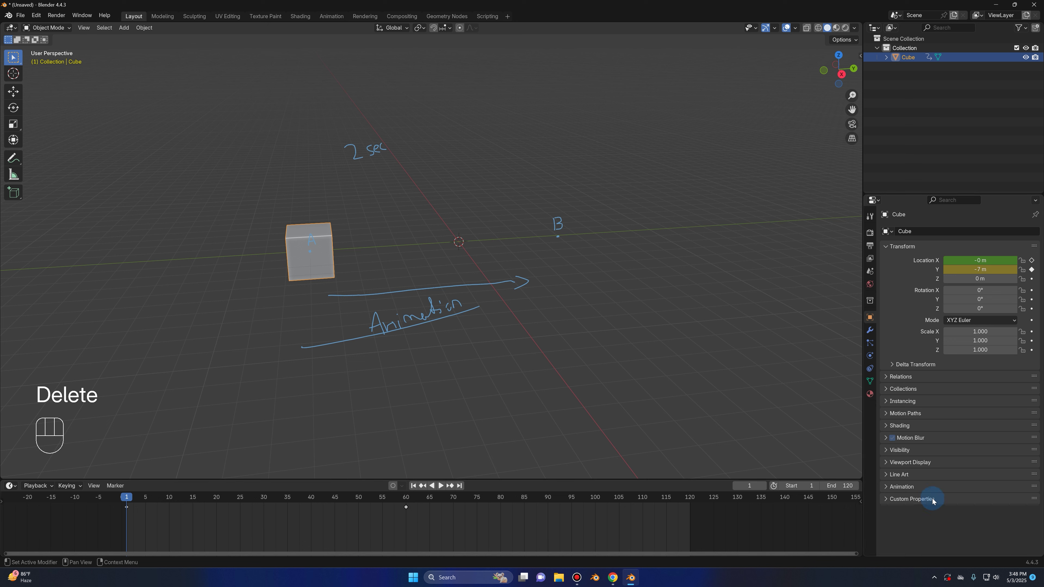
{"action": "key", "text": "Return"}
- Remove the cube's X location keyframe at frame 60 and return to frame 1
{"action": "key", "text": "Up"}
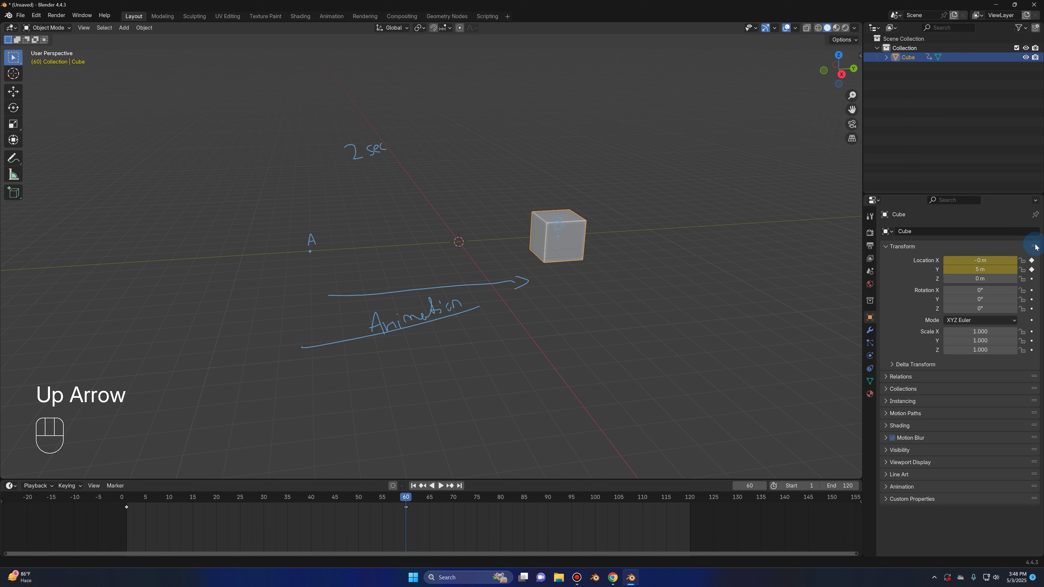
{"action": "left_click", "coordinate": [1031, 260]}
{"action": "left_click", "coordinate": [421, 488]}
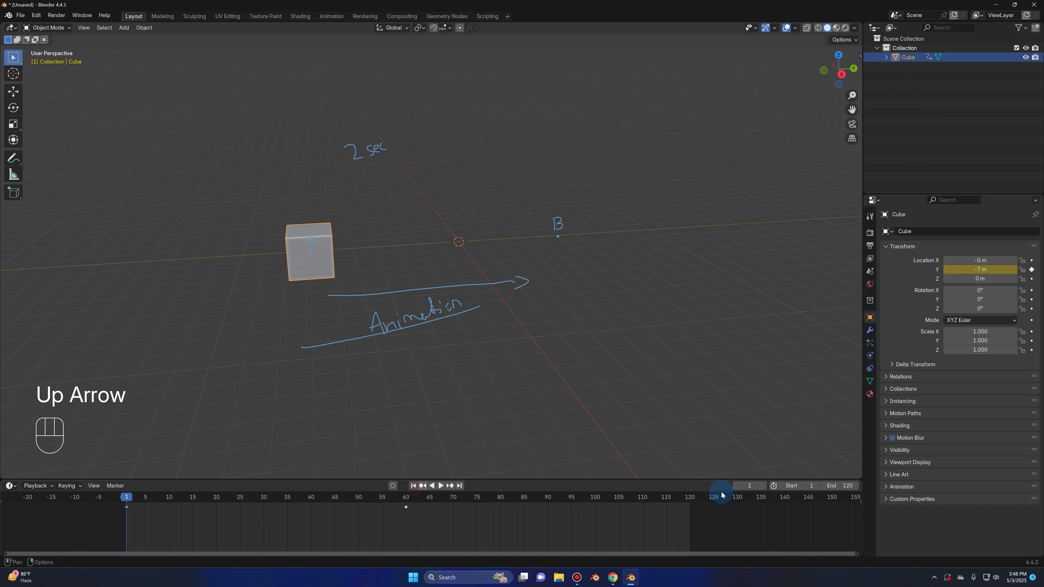
- Set the animation's end frame to 60
{"action": "left_click", "coordinate": [847, 485]}
{"action": "type", "text": "60"}
{"action": "key", "text": "Return"}
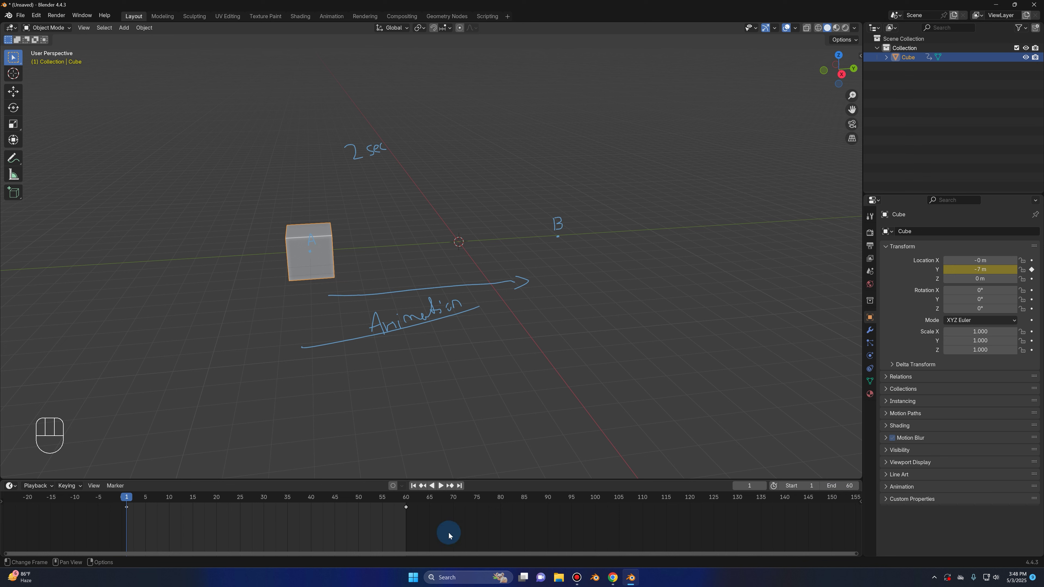
{"action": "key", "text": "g"}
{"action": "middle_click", "coordinate": [390, 266]}
{"action": "right_click", "coordinate": [463, 271]}
{"action": "middle_click_drag", "start_coordinate": [457, 274], "coordinate": [252, 323]}
{"action": "key", "text": "g"}
{"action": "middle_click", "coordinate": [287, 329]}
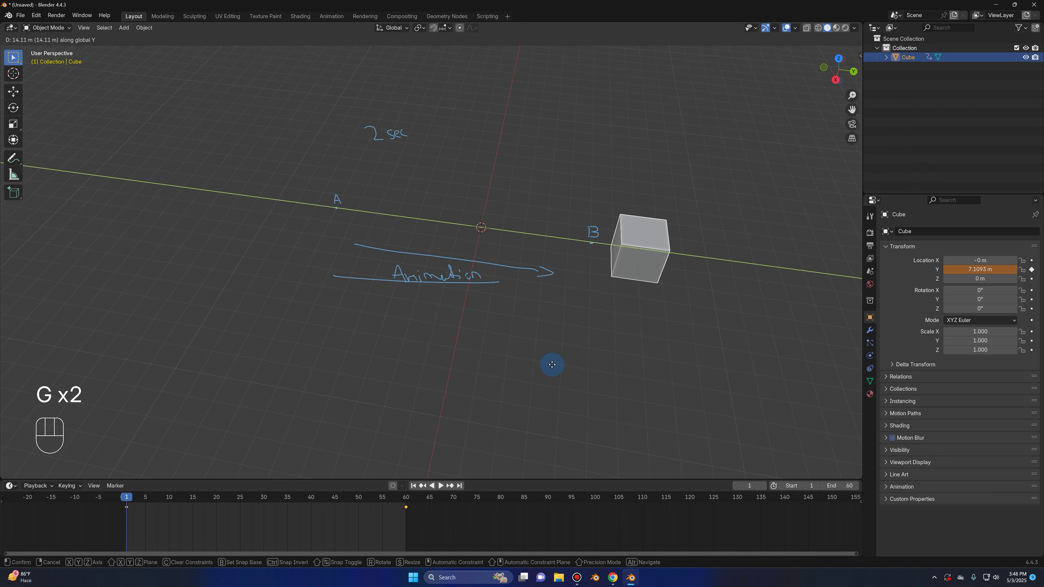
{"action": "right_click", "coordinate": [401, 303]}
{"action": "key", "text": "g"}
{"action": "middle_click", "coordinate": [631, 335]}
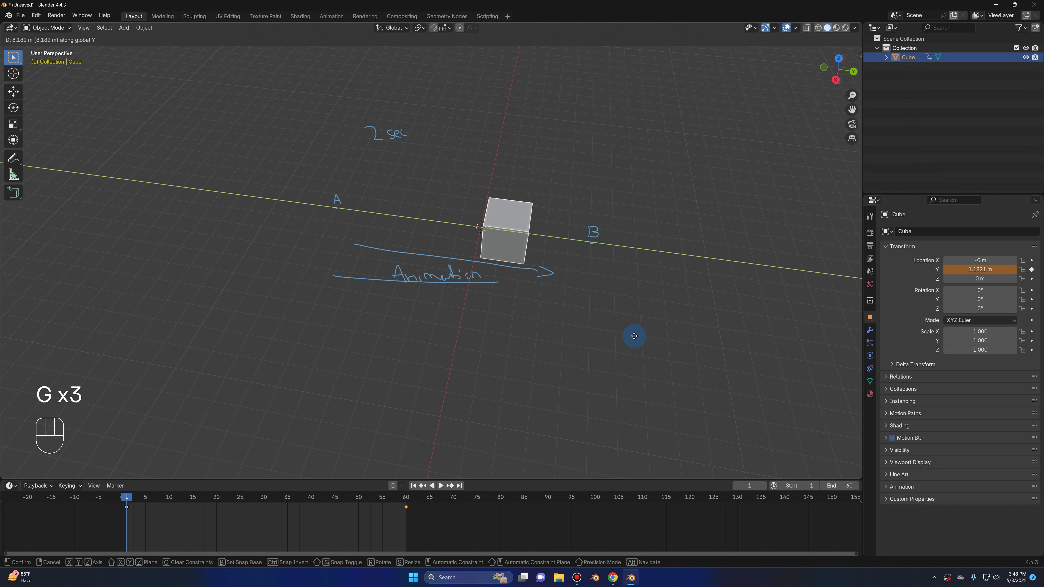
{"action": "right_click", "coordinate": [677, 334]}
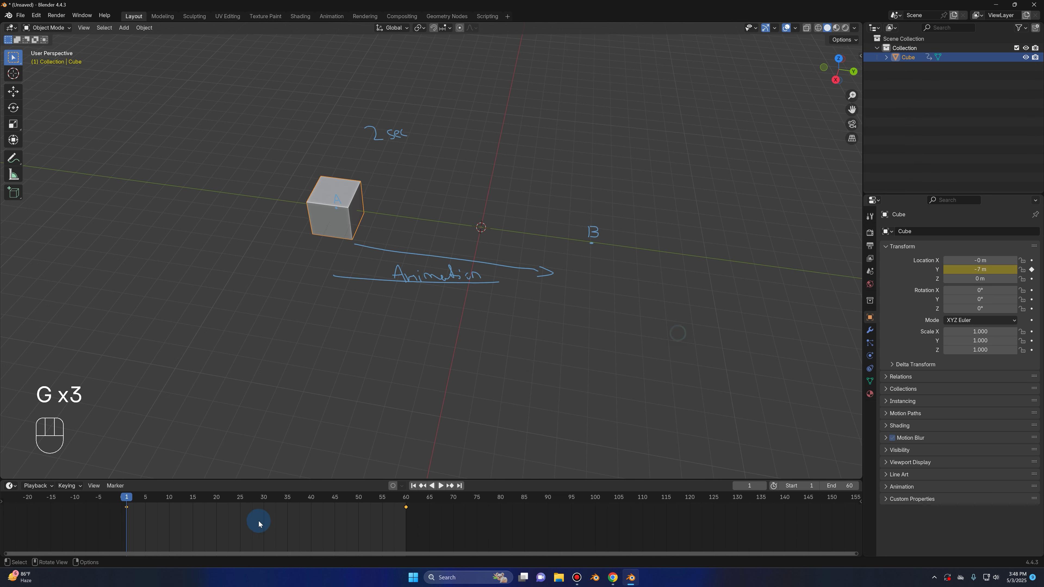
- Fit the keyframes in the timeline and set their interpolation to the Back dynamic effect
{"action": "scroll", "coordinate": [263, 512], "scroll_direction": "up", "scroll_amount": 1}
{"action": "key", "text": "Home"}
{"action": "key", "text": "t"}
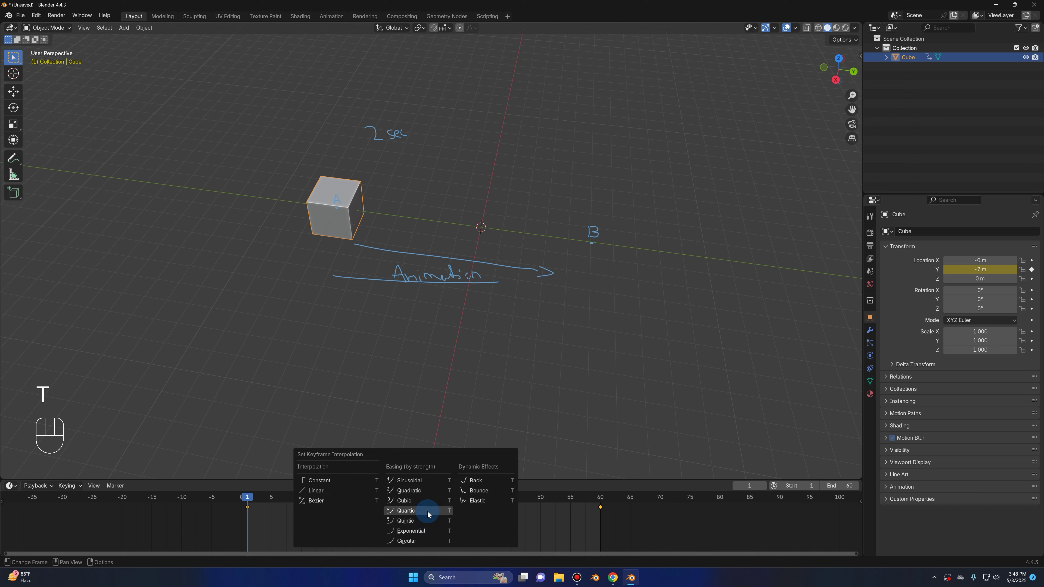
{"action": "left_click", "coordinate": [488, 485]}
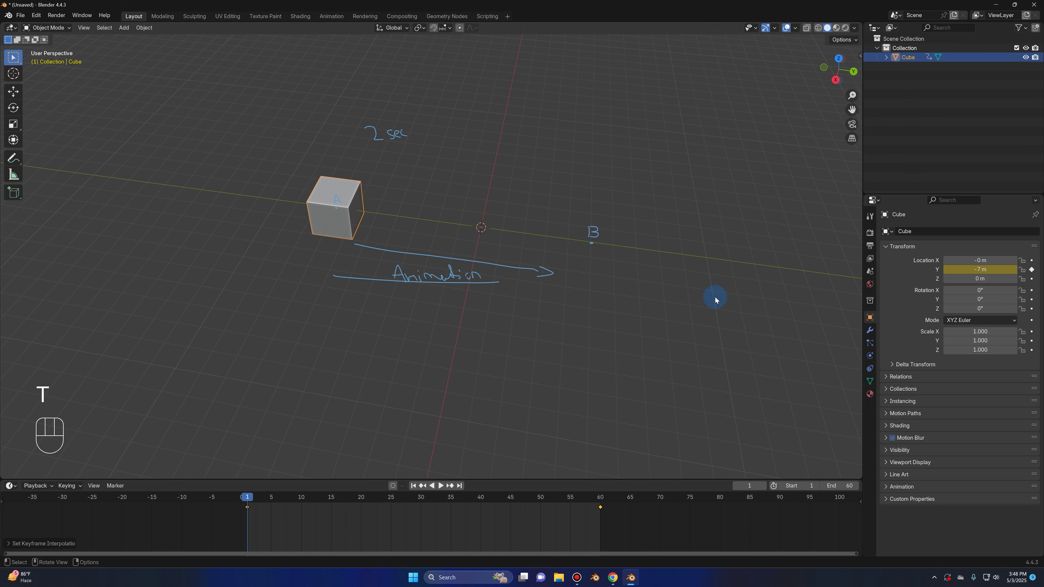
- Play the animation with Back interpolation several times, stop it and return to frame 1
{"action": "key", "text": "space"}
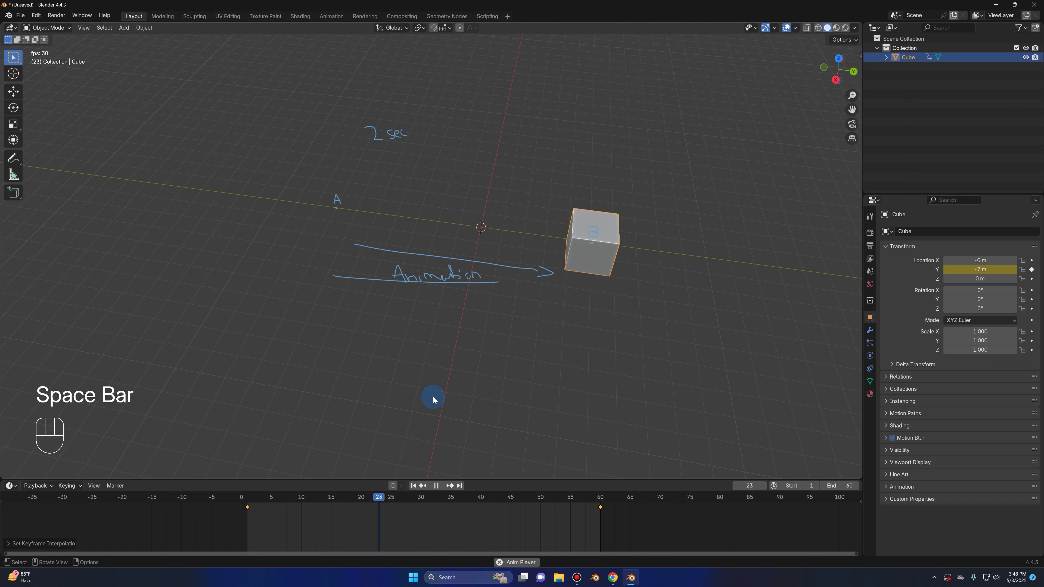
{"action": "key", "text": "space"}
{"action": "left_click", "coordinate": [413, 485]}
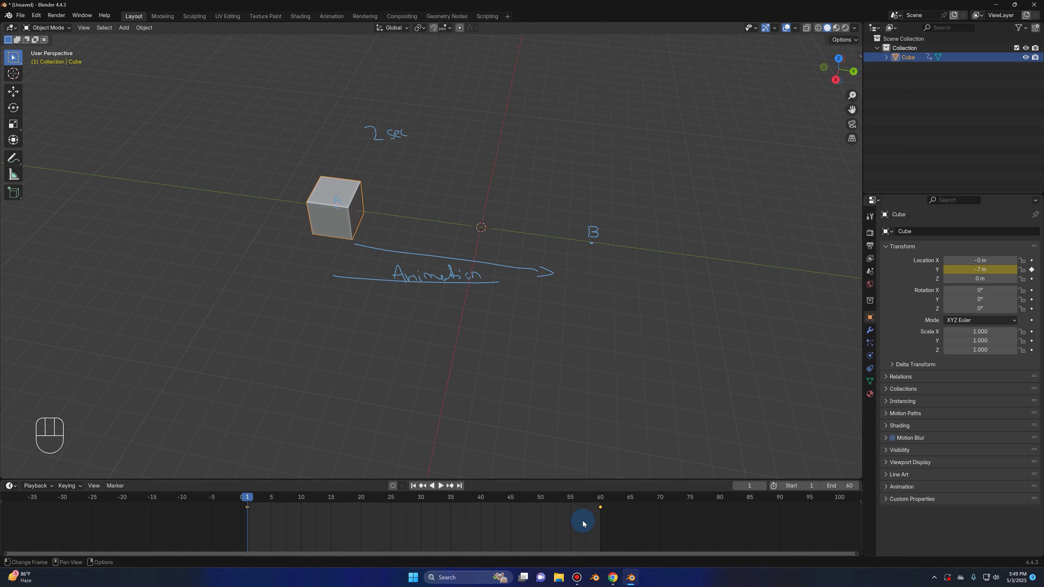
{"action": "key", "text": "space"}
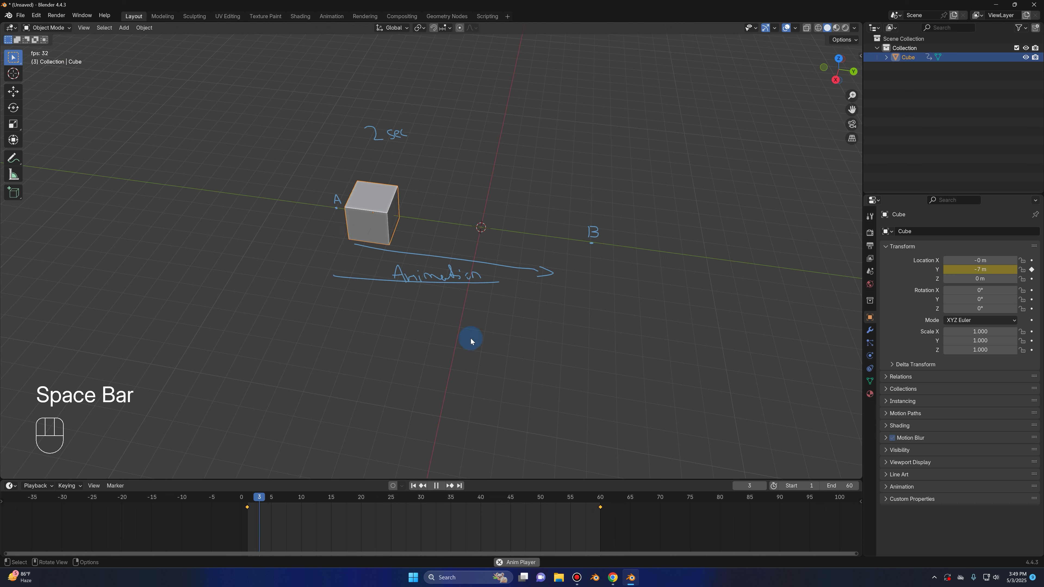
{"action": "key", "text": "space"}
{"action": "key", "text": "space"}
{"action": "key", "text": "space"}
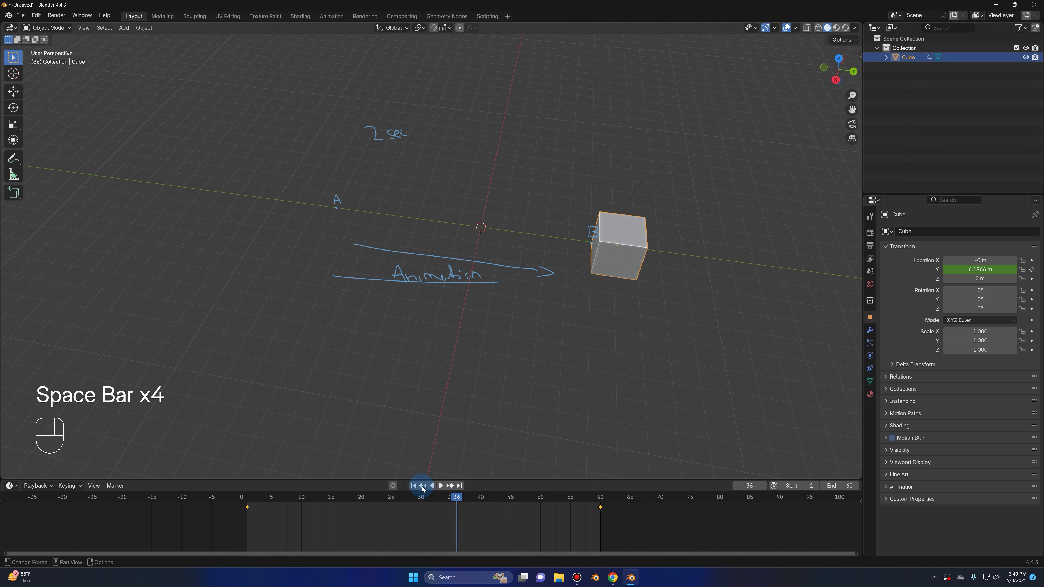
{"action": "left_click", "coordinate": [413, 485]}
- Set the keyframes' interpolation to Bounce, play the animation and return to frame 1
{"action": "key", "text": "t"}
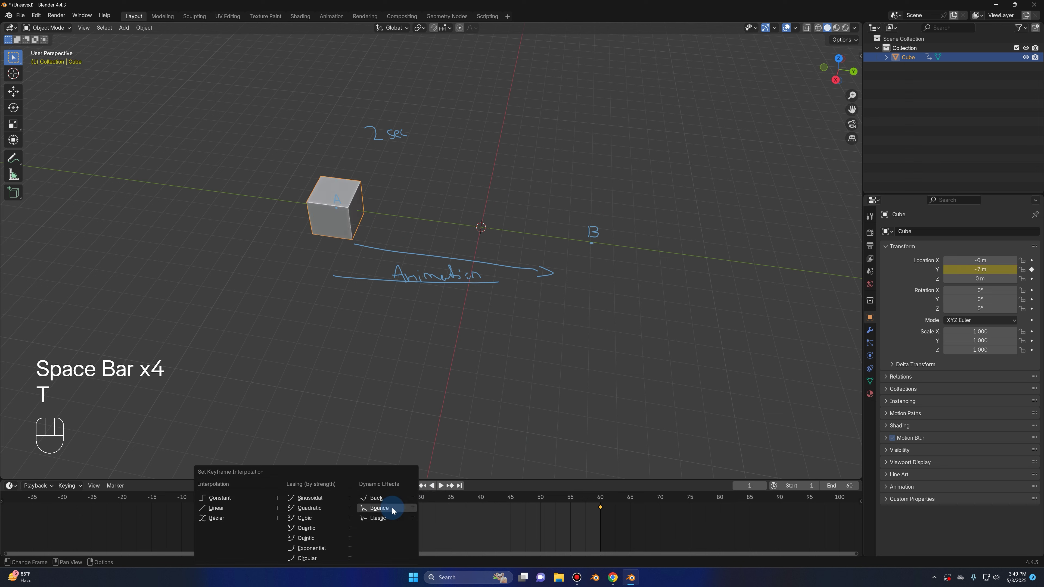
{"action": "left_click", "coordinate": [378, 508]}
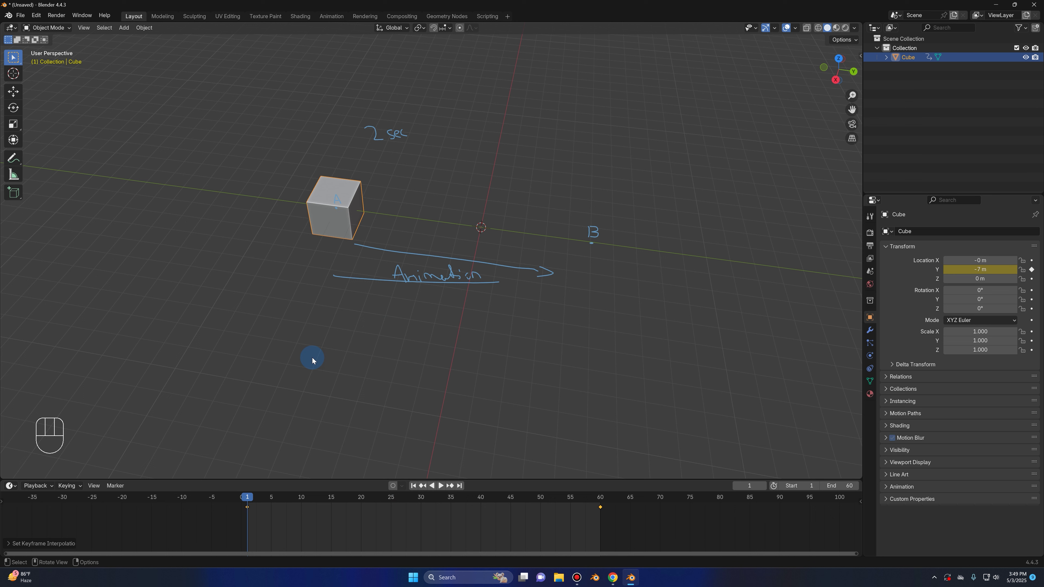
{"action": "key", "text": "space"}
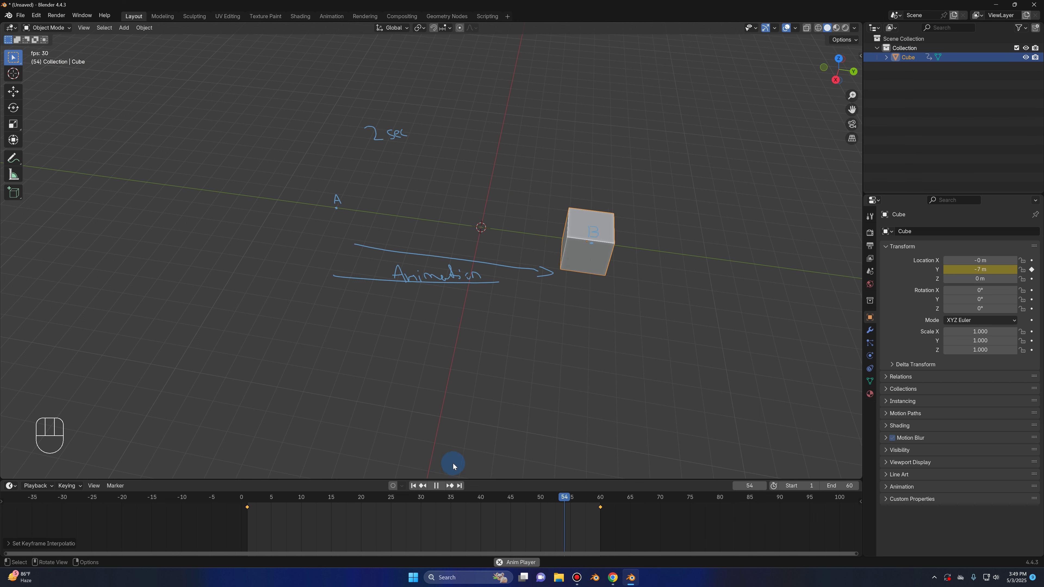
{"action": "key", "text": "space"}
{"action": "left_click", "coordinate": [413, 490]}
- Select all keyframes, set their interpolation to Elastic and play the animation
{"action": "key", "text": "a"}
{"action": "key", "text": "t"}
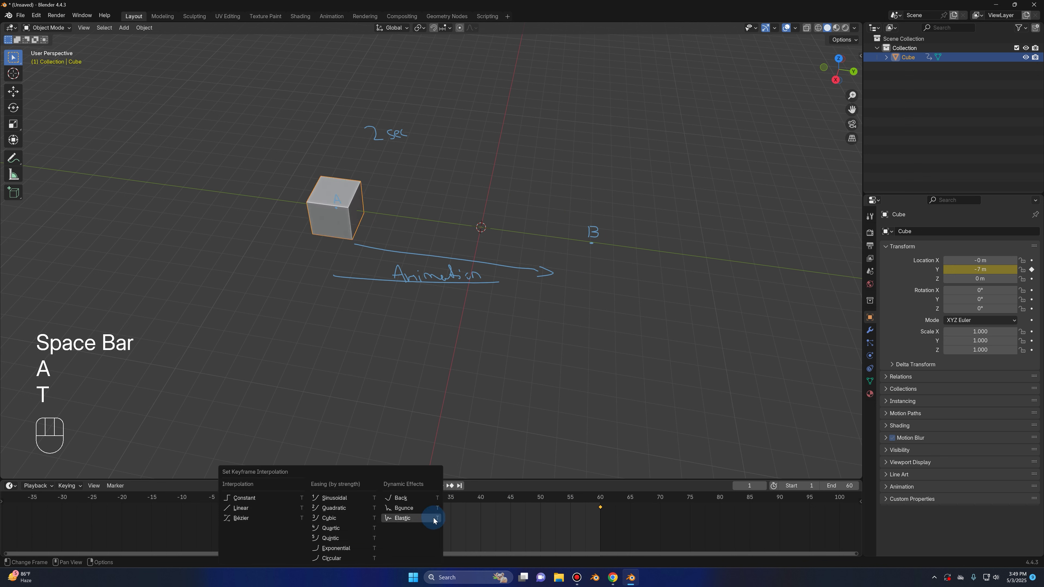
{"action": "left_click", "coordinate": [429, 520]}
{"action": "key", "text": "space"}
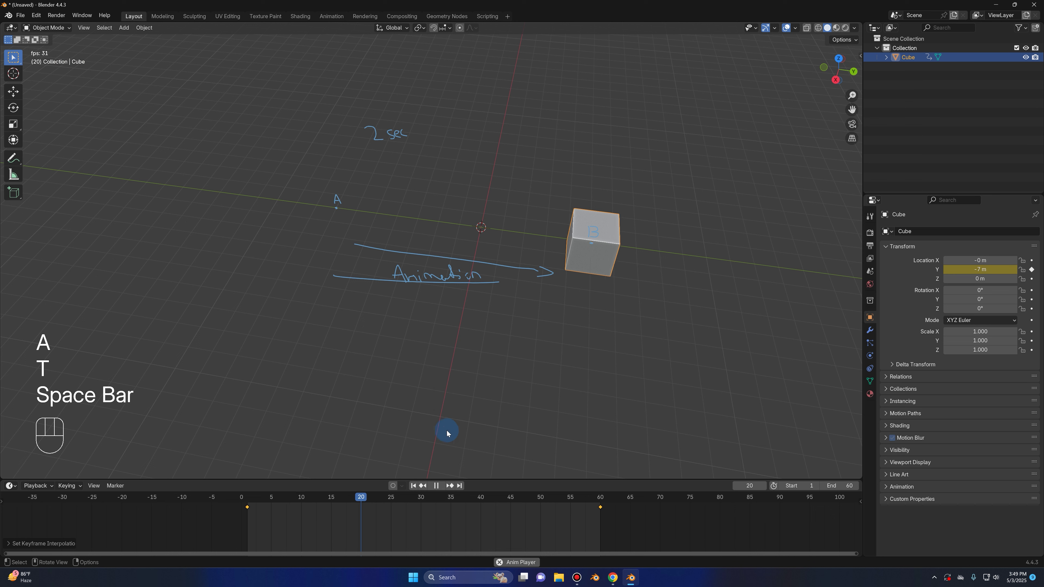
- Replay the Elastic animation several times, stopping it and returning to frame 1
{"action": "key", "text": "space"}
{"action": "left_click", "coordinate": [416, 488]}
{"action": "key", "text": "space"}
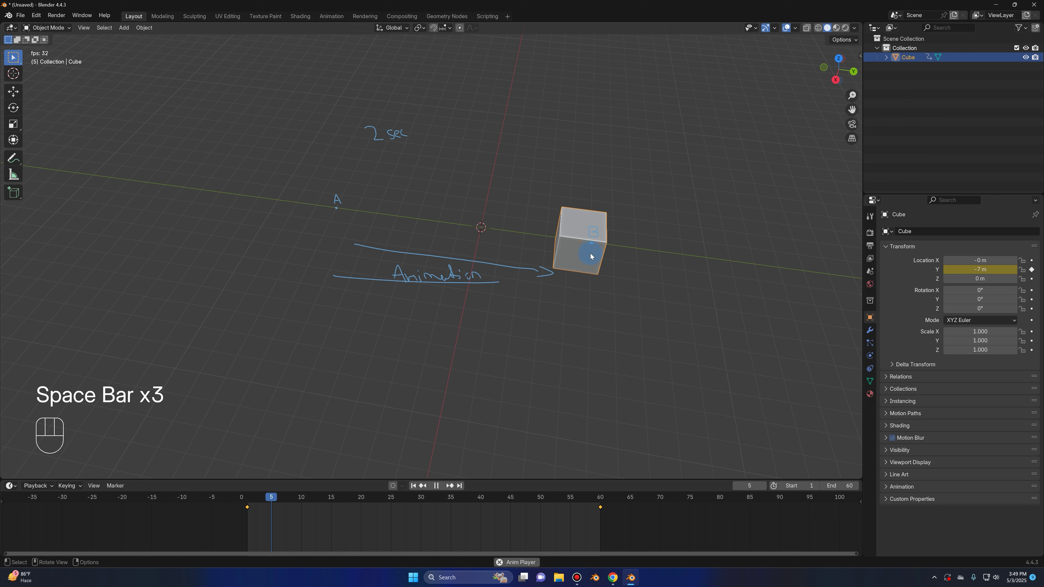
{"action": "key", "text": "space"}
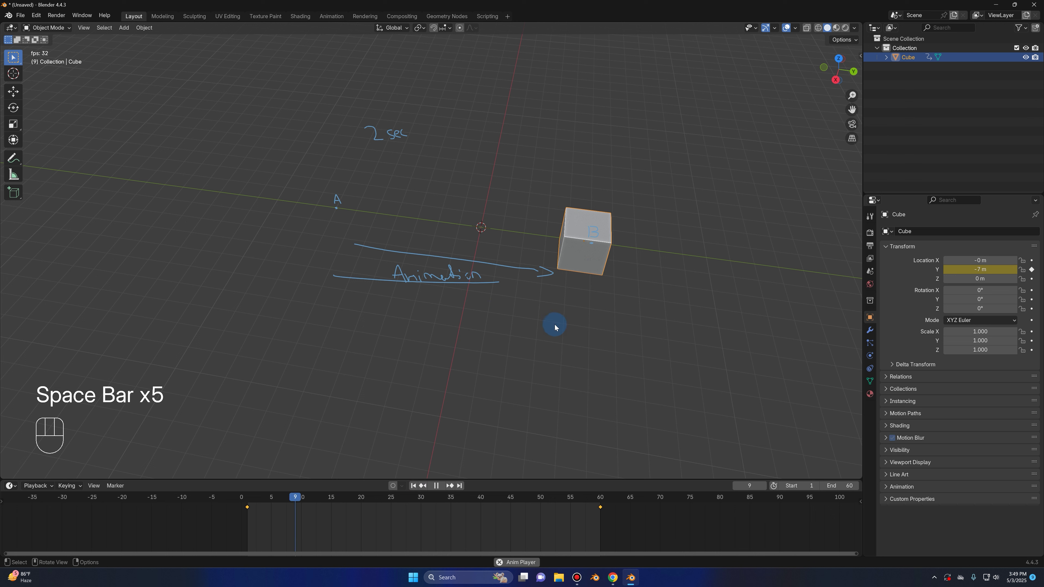
{"action": "key", "text": "space"}
{"action": "left_click", "coordinate": [414, 486]}
- Set the keyframes' interpolation to Circular easing and play the animation briefly
{"action": "key", "text": "t"}
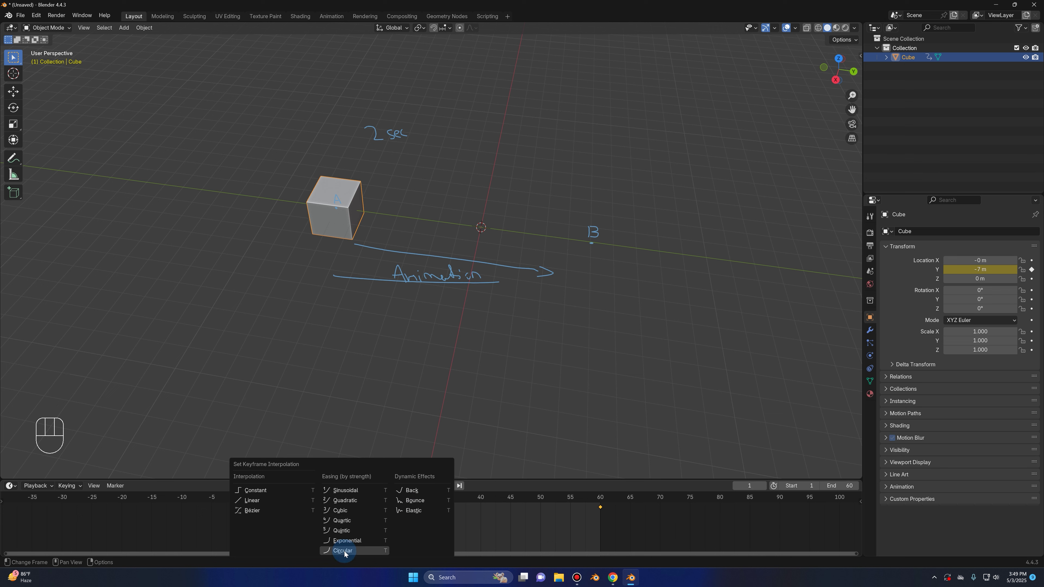
{"action": "left_click", "coordinate": [357, 551]}
{"action": "key", "text": "space"}
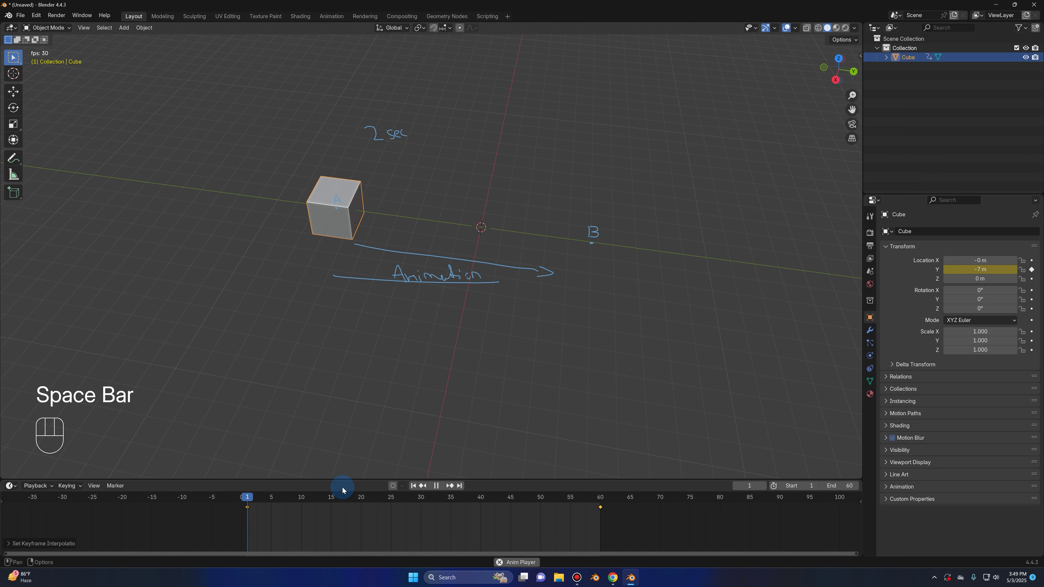
{"action": "key", "text": "space"}
- Set the keyframes' interpolation back to Bézier, play the animation and stop it
{"action": "key", "text": "t"}
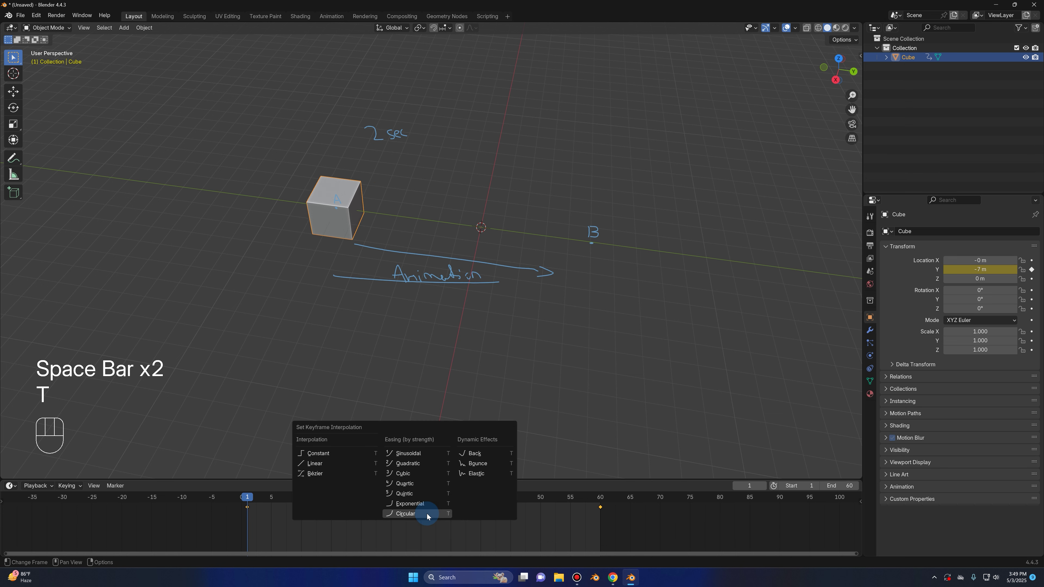
{"action": "left_click", "coordinate": [310, 469]}
{"action": "key", "text": "space"}
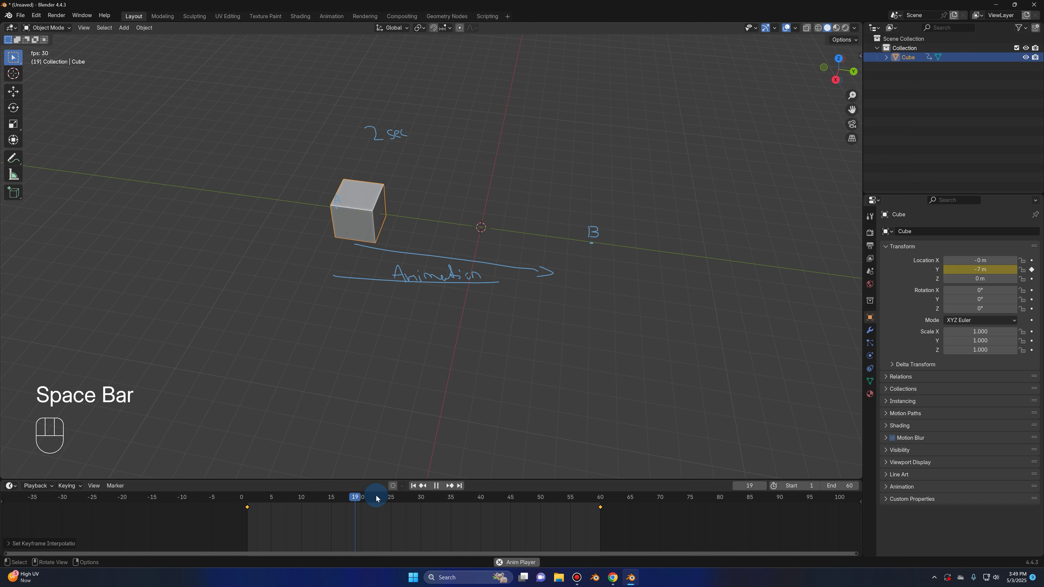
{"action": "key", "text": "space"}
- Enlarge the timeline area, switch it to the Graph Editor and bring the cube's motion curve into view
{"action": "left_click_drag", "start_coordinate": [424, 480], "coordinate": [13, 325]}
{"action": "left_click", "coordinate": [9, 332]}
{"action": "left_click", "coordinate": [137, 378]}
{"action": "middle_click_drag", "start_coordinate": [246, 396], "coordinate": [425, 368]}
{"action": "scroll", "coordinate": [425, 406], "scroll_direction": "up", "scroll_amount": 1}
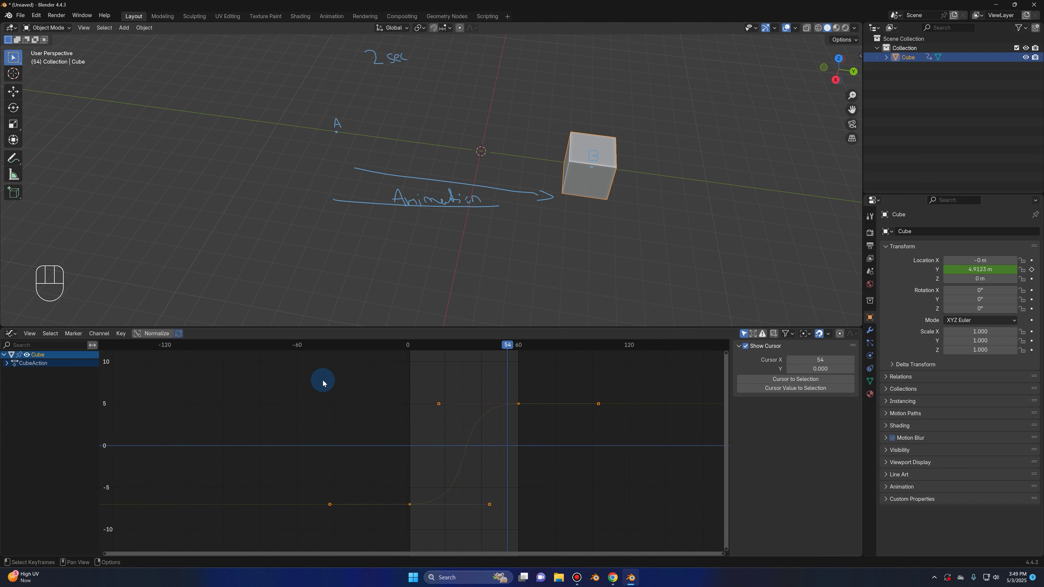
- Expand CubeAction and its Object Transforms group, and select the Y Location channel
{"action": "left_click", "coordinate": [8, 363]}
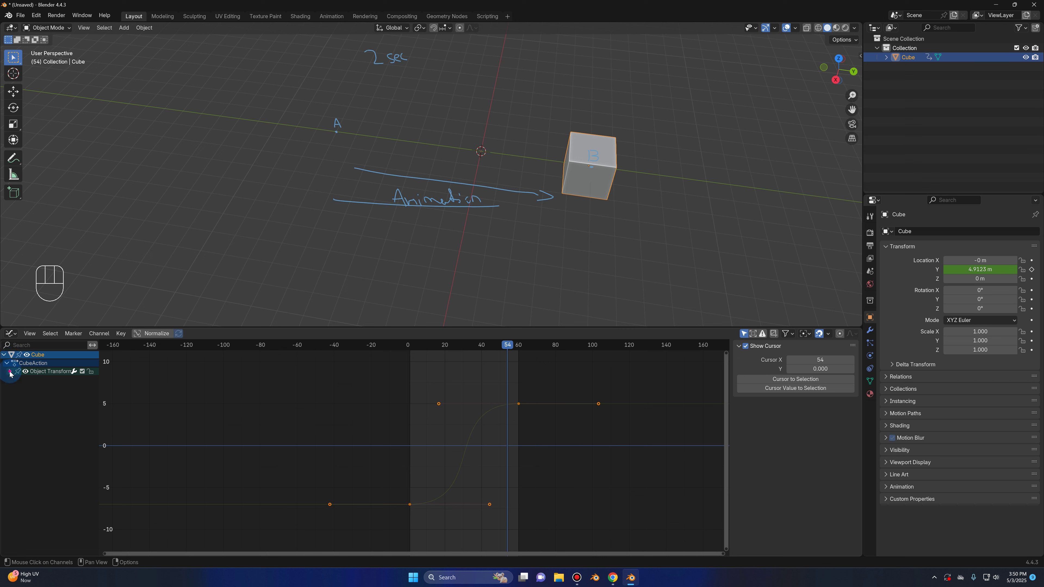
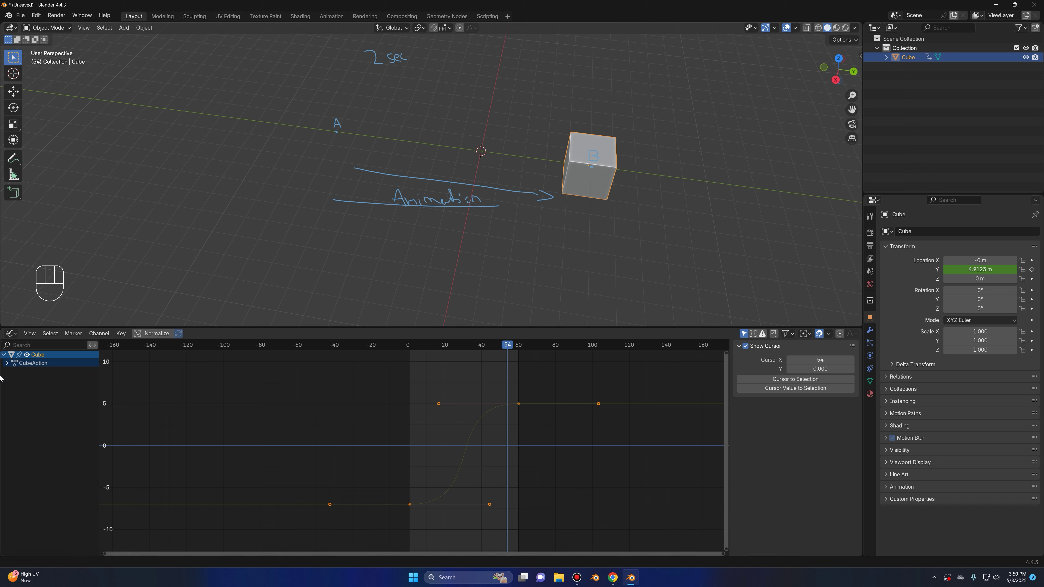
{"action": "left_click", "coordinate": [6, 363]}
{"action": "left_click", "coordinate": [9, 371]}
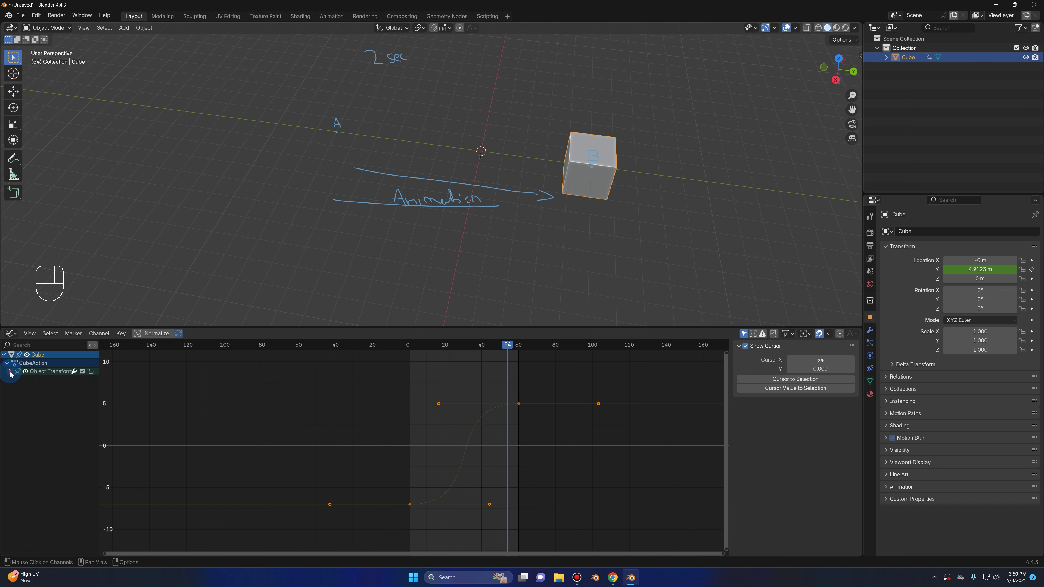
{"action": "left_click", "coordinate": [29, 382]}
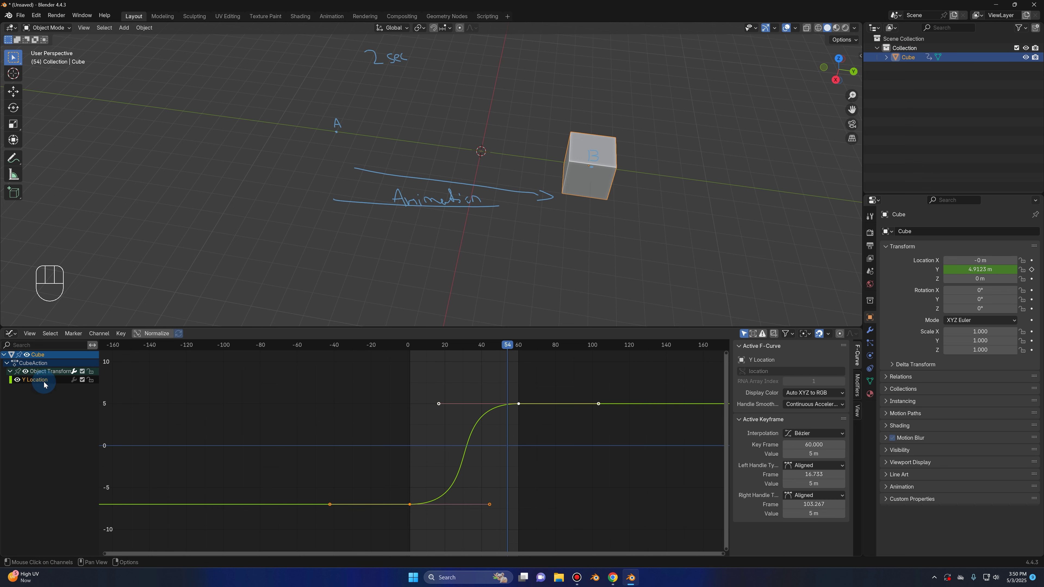
- Toggle the Y Location channel's visibility and lock off and on, leaving the curve shown, enabled and unlocked
{"action": "left_click", "coordinate": [16, 379]}
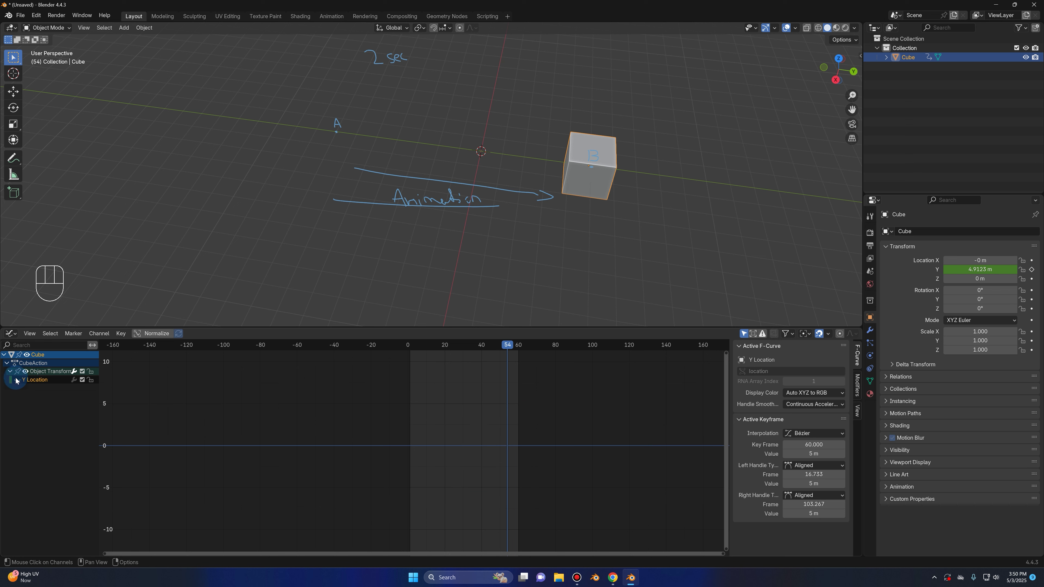
{"action": "left_click", "coordinate": [16, 380]}
{"action": "left_click", "coordinate": [82, 381]}
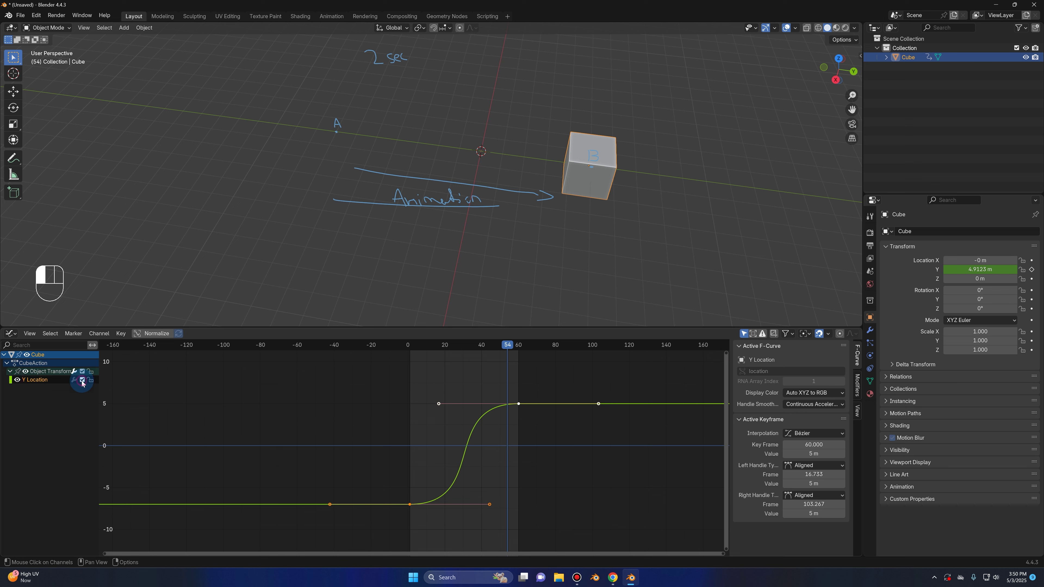
{"action": "left_click", "coordinate": [90, 381]}
{"action": "left_click", "coordinate": [91, 381]}
- Delete the Y Location channel and undo the deletion
{"action": "left_click", "coordinate": [33, 381]}
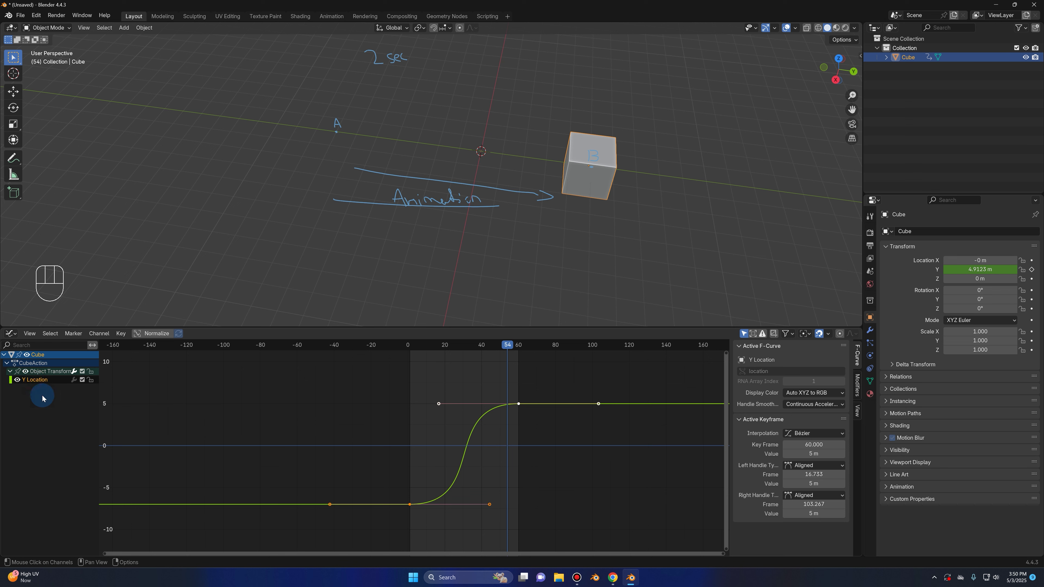
{"action": "key", "text": "Delete"}
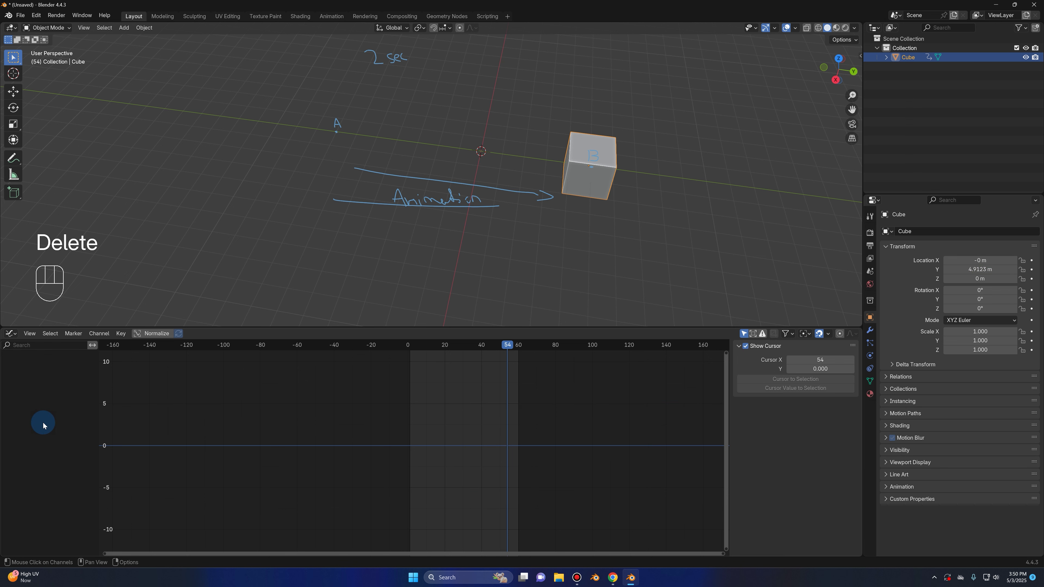
{"action": "key", "text": "ctrl+z"}
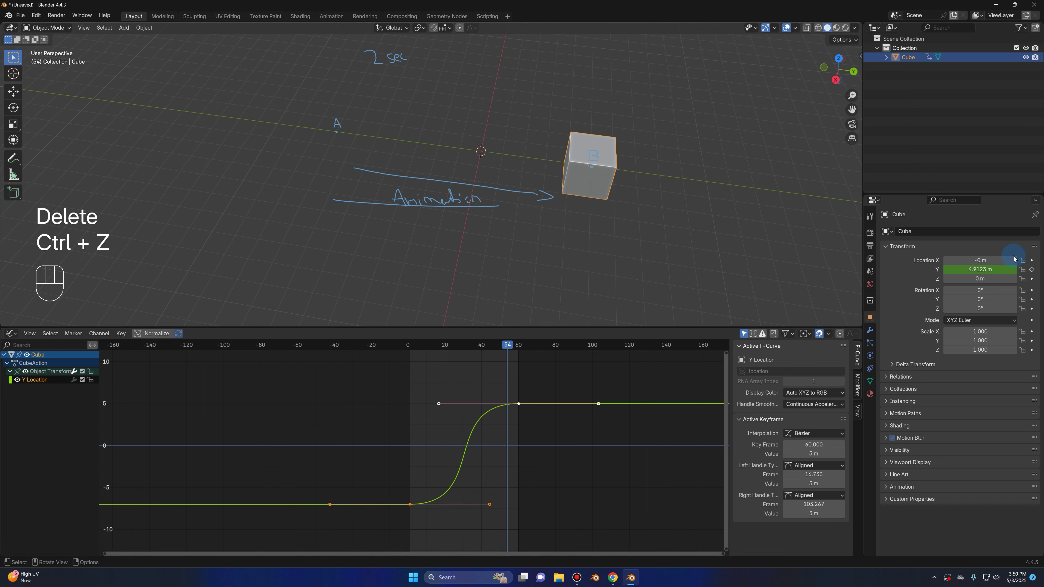
- Insert keyframes at frame 54 for the cube's X and Z location and its X, Y and Z rotation
{"action": "left_click", "coordinate": [1032, 260]}
{"action": "left_click", "coordinate": [1031, 279]}
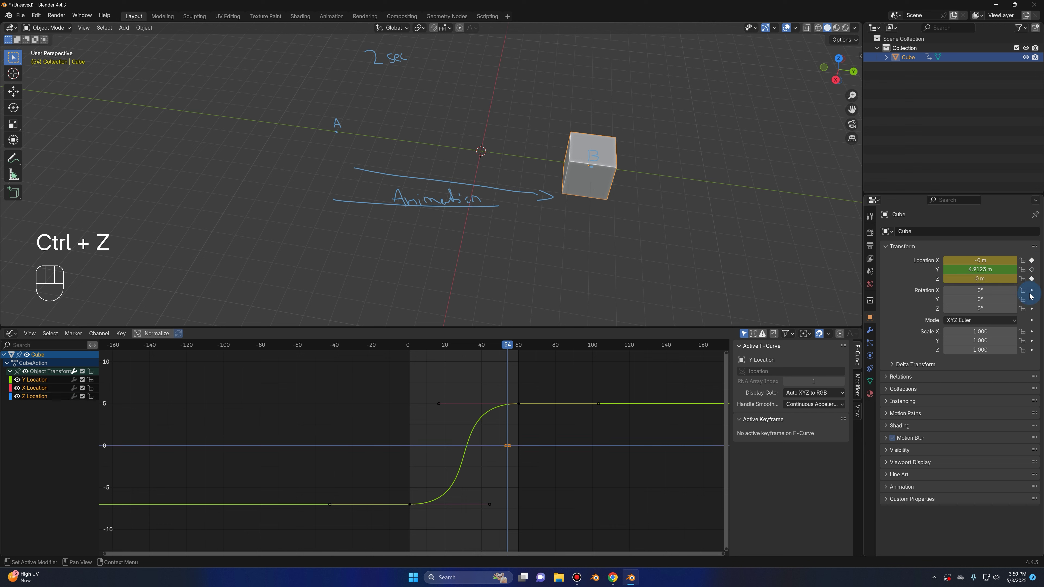
{"action": "left_click", "coordinate": [1031, 290]}
{"action": "left_click", "coordinate": [1032, 299]}
{"action": "left_click", "coordinate": [1032, 308]}
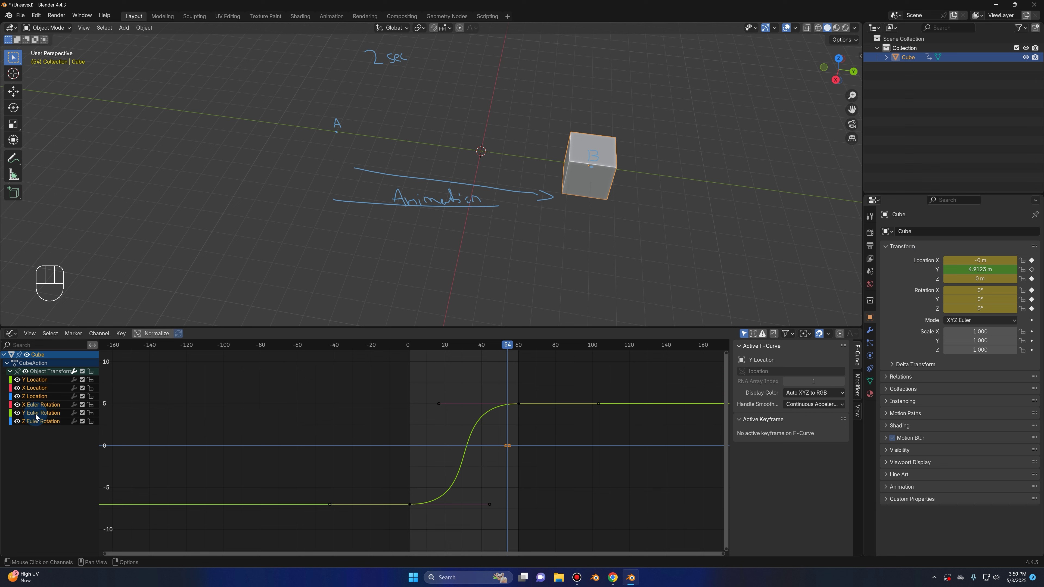
- Select the location and rotation channels one at a time to inspect their individual curves
{"action": "left_click", "coordinate": [36, 403]}
{"action": "left_click", "coordinate": [34, 378]}
{"action": "left_click", "coordinate": [41, 386]}
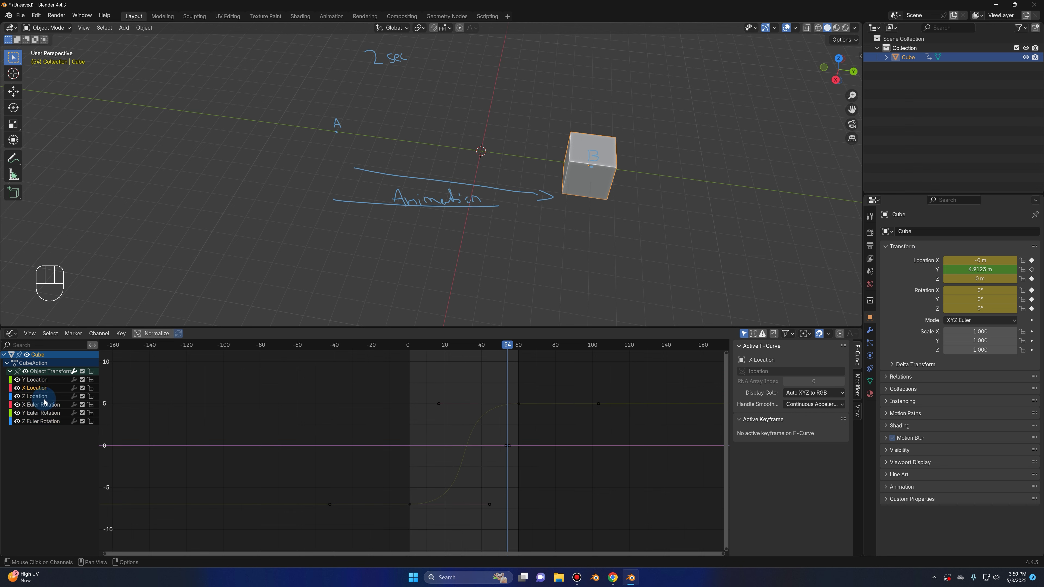
{"action": "left_click", "coordinate": [57, 424]}
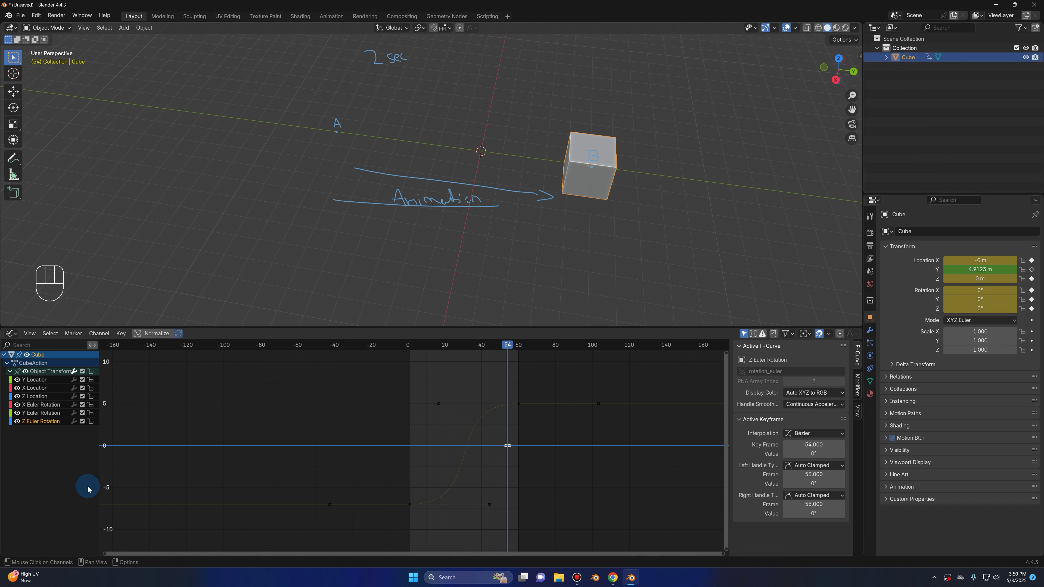
- Remove the frame 54 keyframes from the X and Z location and all rotation axes, keeping only the Y Location channel
{"action": "key", "text": "ctrl+z"}
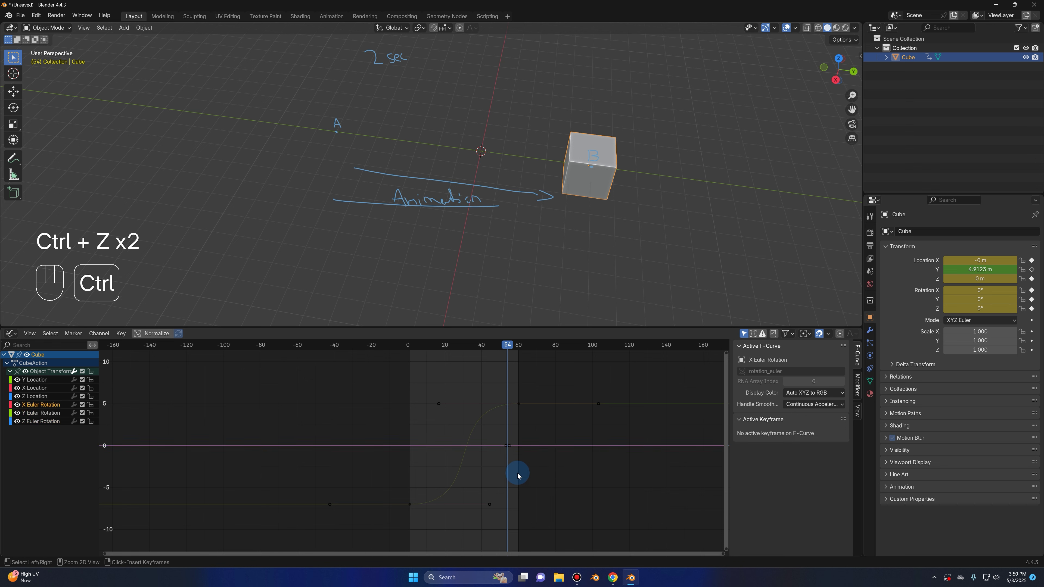
{"action": "left_click", "coordinate": [1031, 309]}
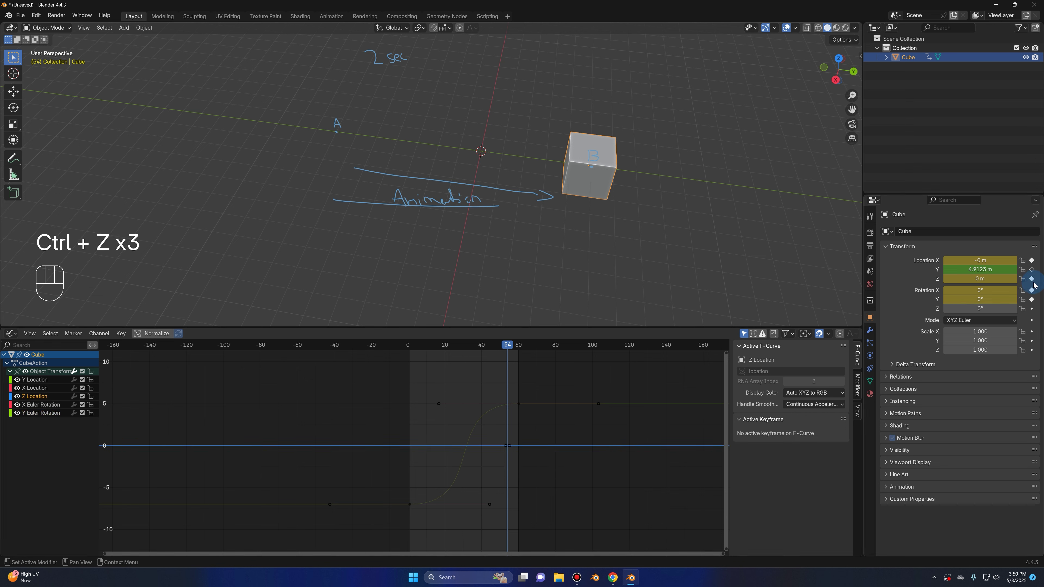
{"action": "left_click", "coordinate": [1032, 278]}
{"action": "left_click", "coordinate": [1031, 291]}
{"action": "left_click", "coordinate": [1032, 300]}
{"action": "left_click", "coordinate": [1032, 260]}
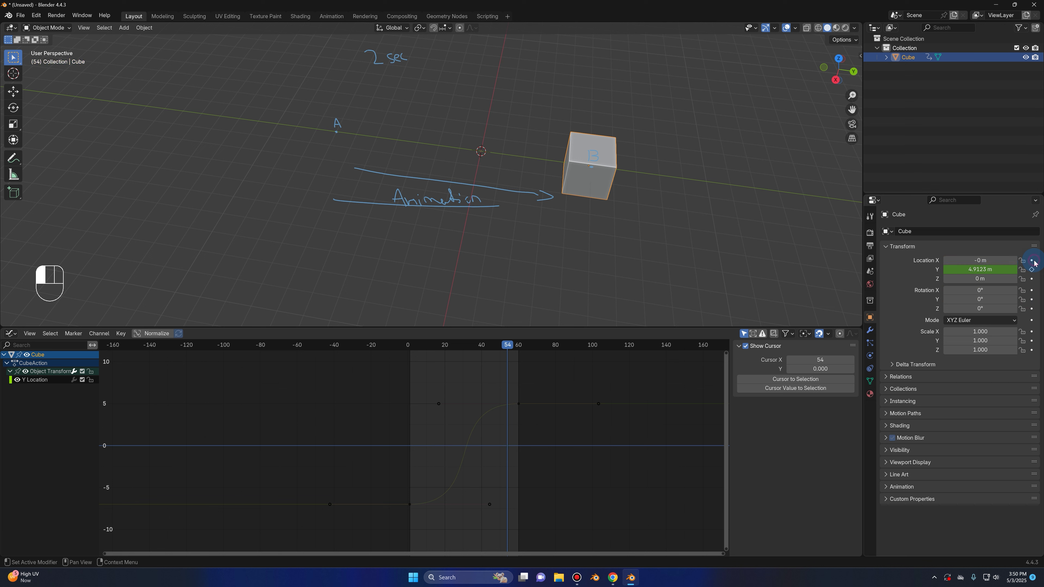
- Toggle a keyframe on the cube's X location on and off, leaving the property without a keyframe
{"action": "left_click", "coordinate": [1031, 262]}
{"action": "left_click", "coordinate": [1031, 262]}
{"action": "left_click", "coordinate": [1031, 261]}
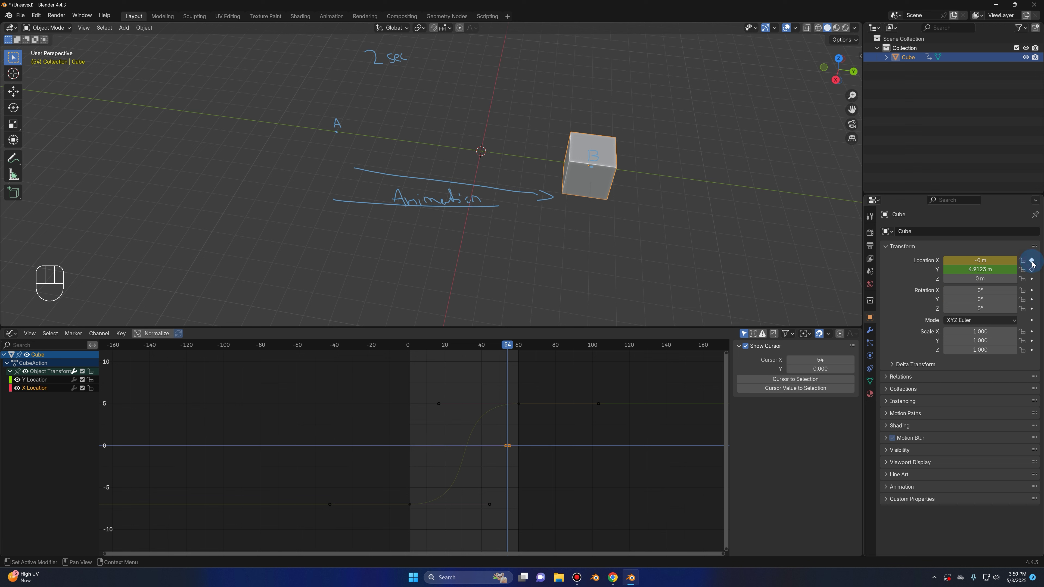
{"action": "left_click", "coordinate": [1031, 261]}
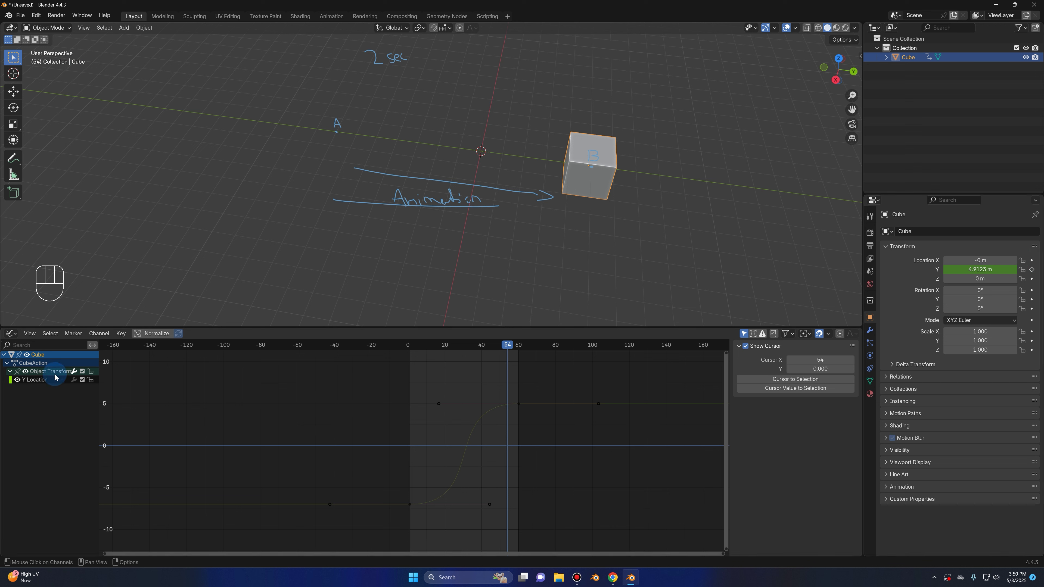
- Select the Y Location curve through its channel, deselect it, box-select its keyframes and handles, and reselect the channel
{"action": "left_click", "coordinate": [50, 381]}
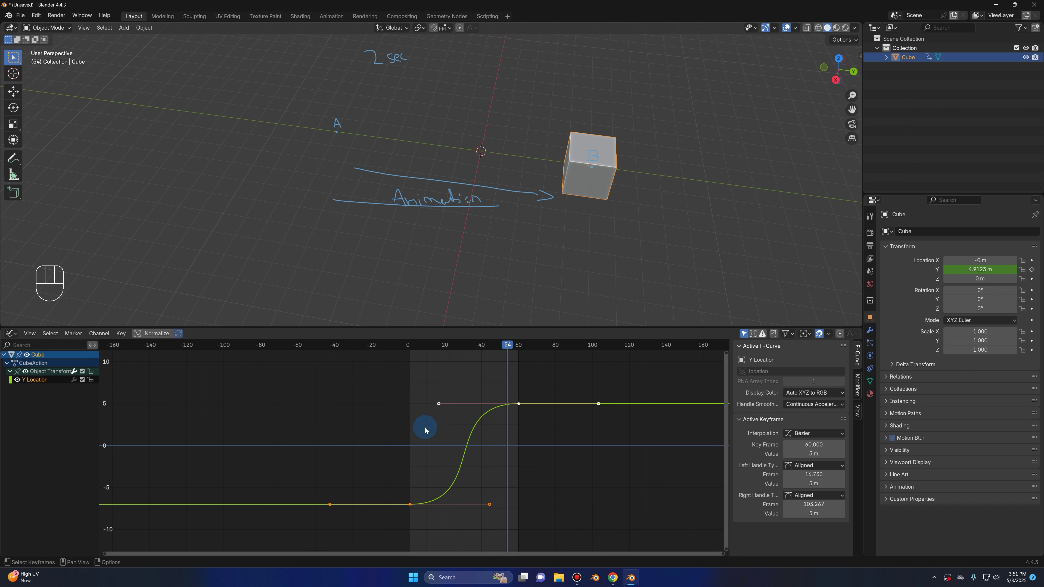
{"action": "left_click", "coordinate": [172, 379]}
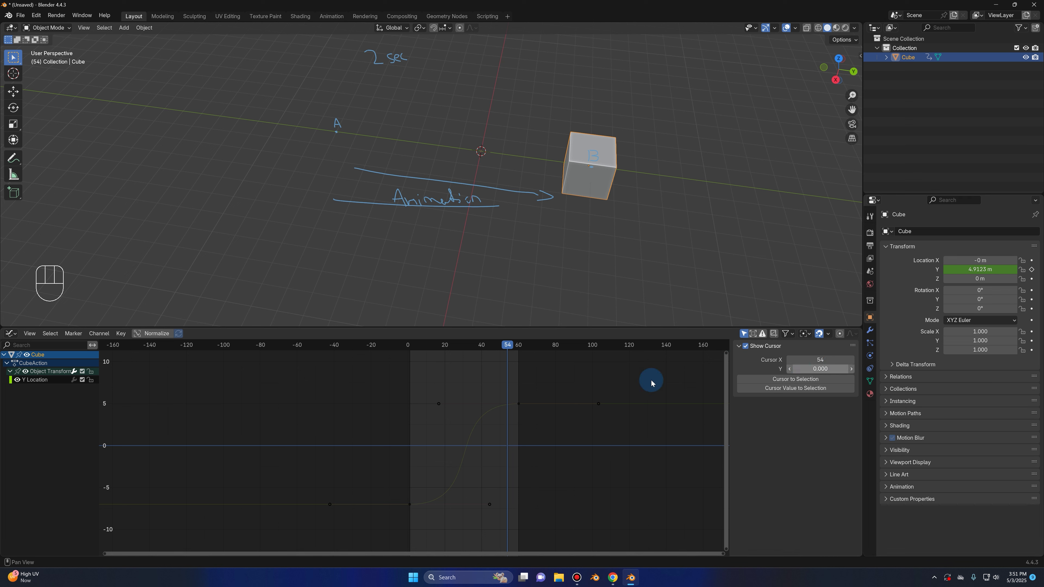
{"action": "left_click", "coordinate": [35, 381]}
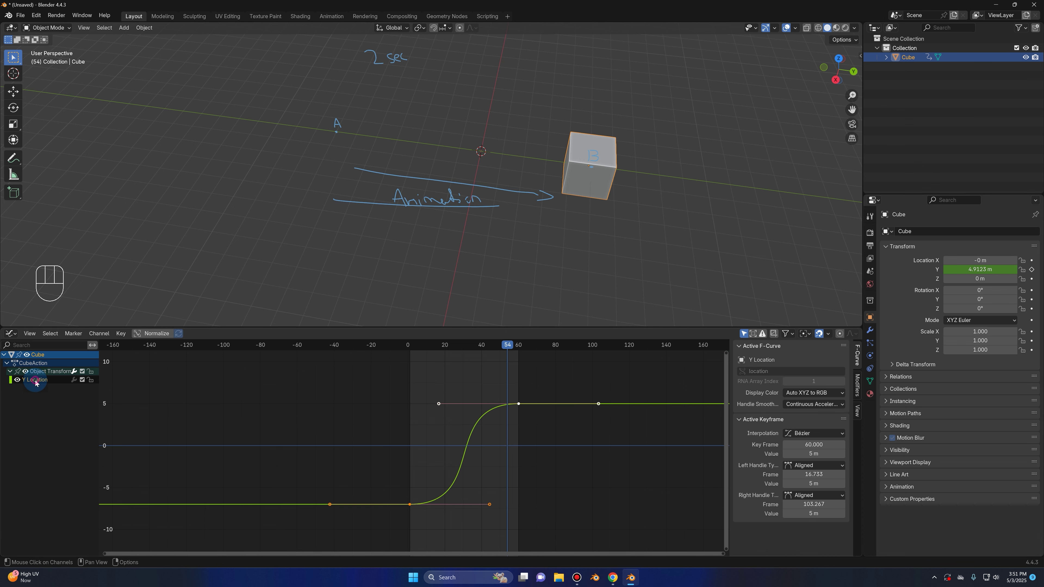
{"action": "left_click_drag", "start_coordinate": [666, 373], "coordinate": [242, 531]}
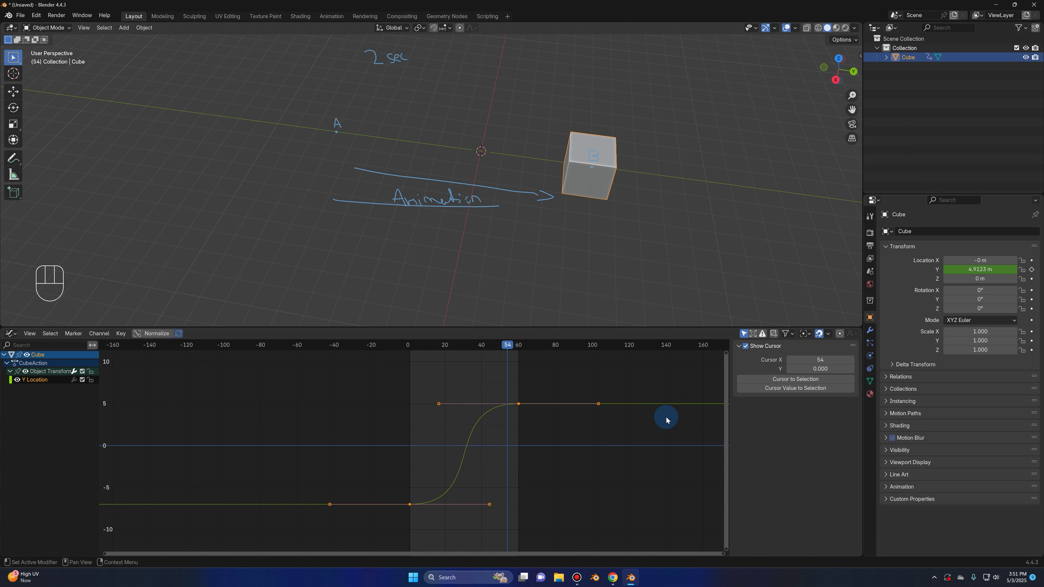
{"action": "left_click_drag", "start_coordinate": [630, 385], "coordinate": [298, 522]}
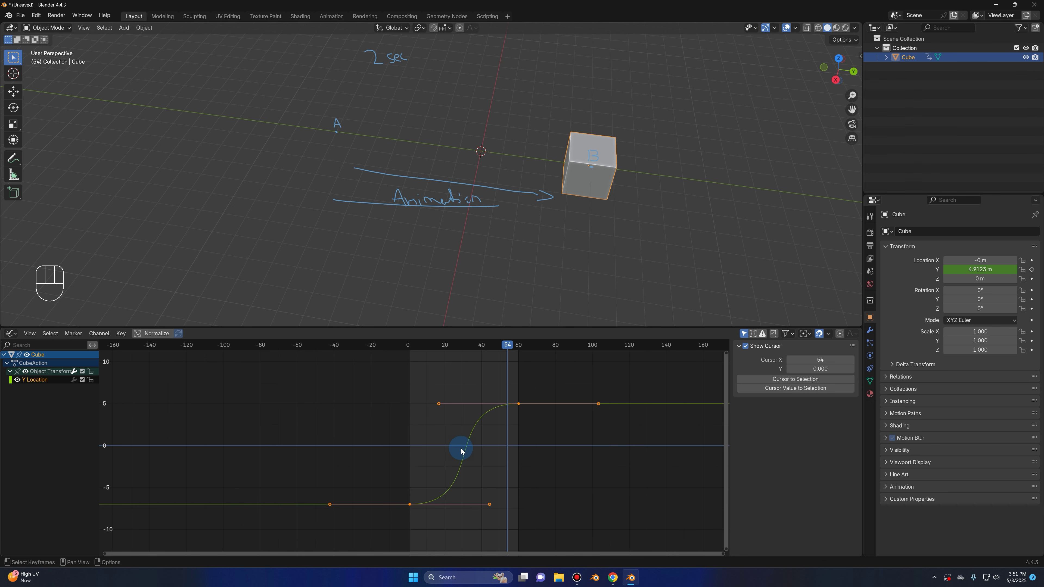
{"action": "left_click", "coordinate": [33, 380]}
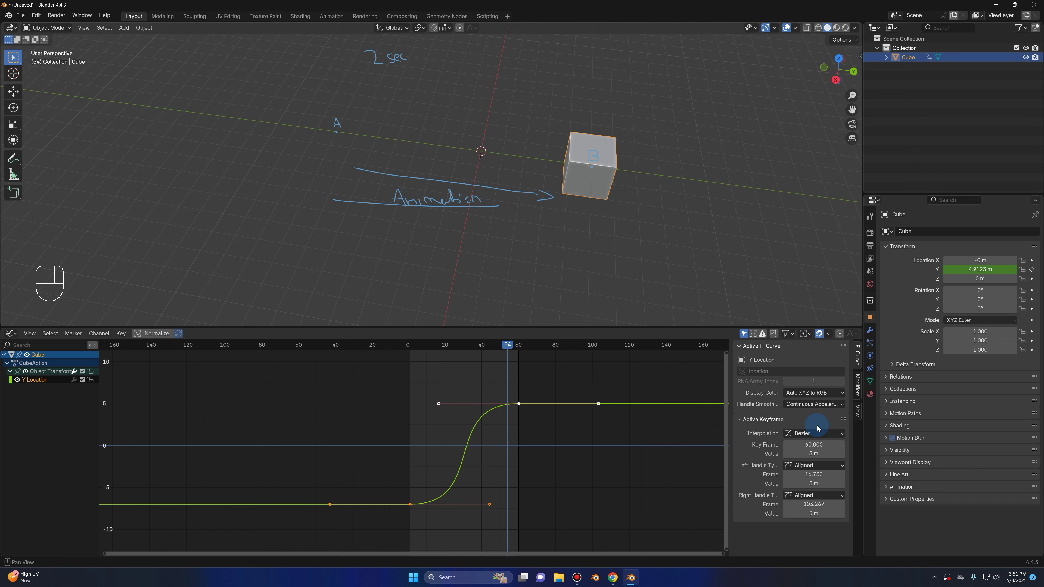
- Adjust the frame 60 keyframe to 3.2 m, with handle values 0.166 m and 7.36 m, and review the handle type and interpolation options
{"action": "left_click_drag", "start_coordinate": [834, 474], "coordinate": [807, 453]}
{"action": "left_click_drag", "start_coordinate": [814, 503], "coordinate": [823, 514]}
{"action": "left_click", "coordinate": [807, 498]}
{"action": "left_click", "coordinate": [806, 496]}
{"action": "left_click", "coordinate": [799, 466]}
{"action": "left_click", "coordinate": [798, 466]}
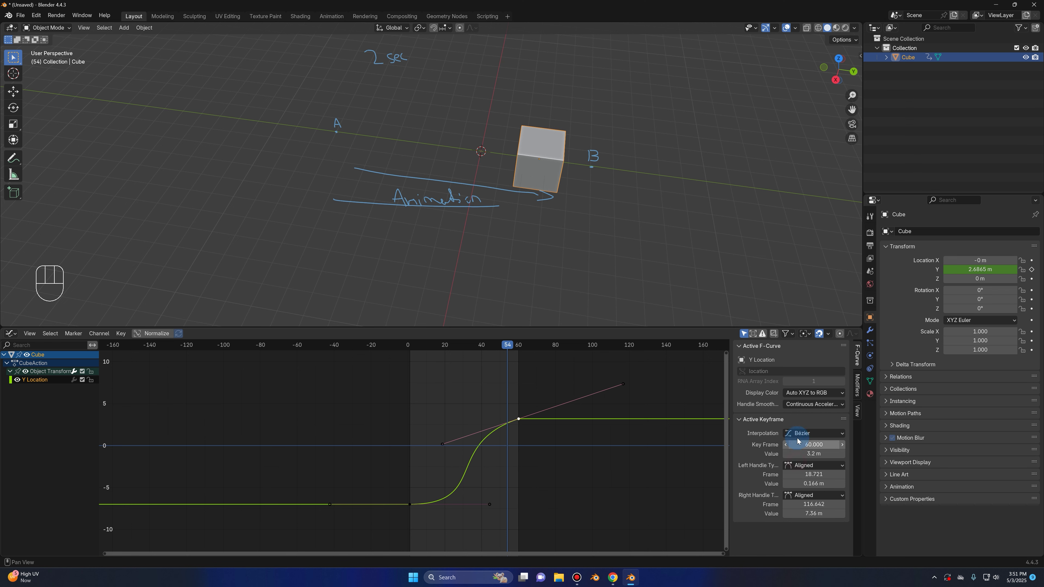
{"action": "left_click", "coordinate": [800, 433]}
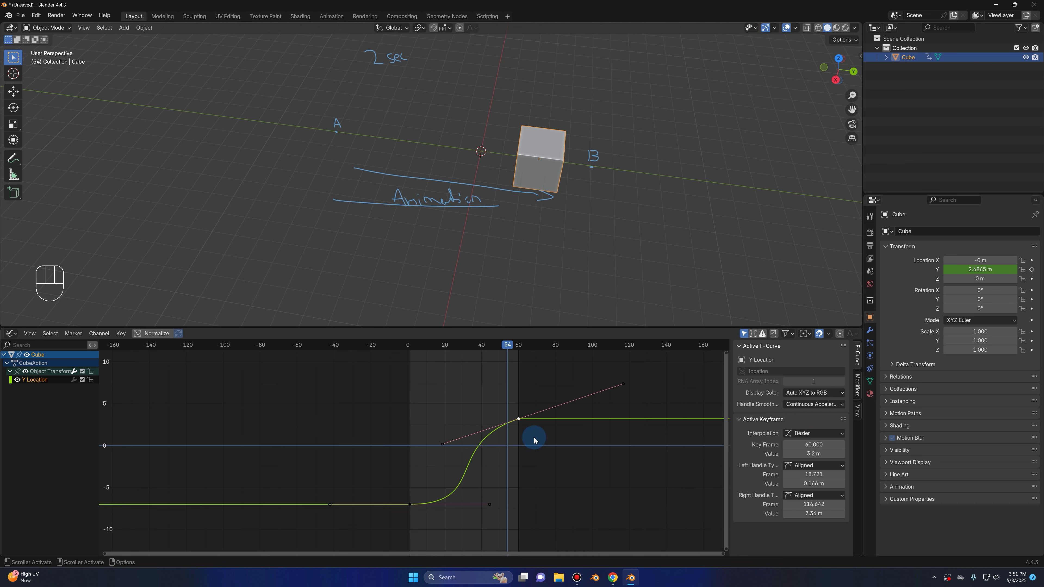
- Try rotating and scaling the frame 60 keyframe's handles, cancel both transforms, and open the keyframe interpolation choices
{"action": "key", "text": "r"}
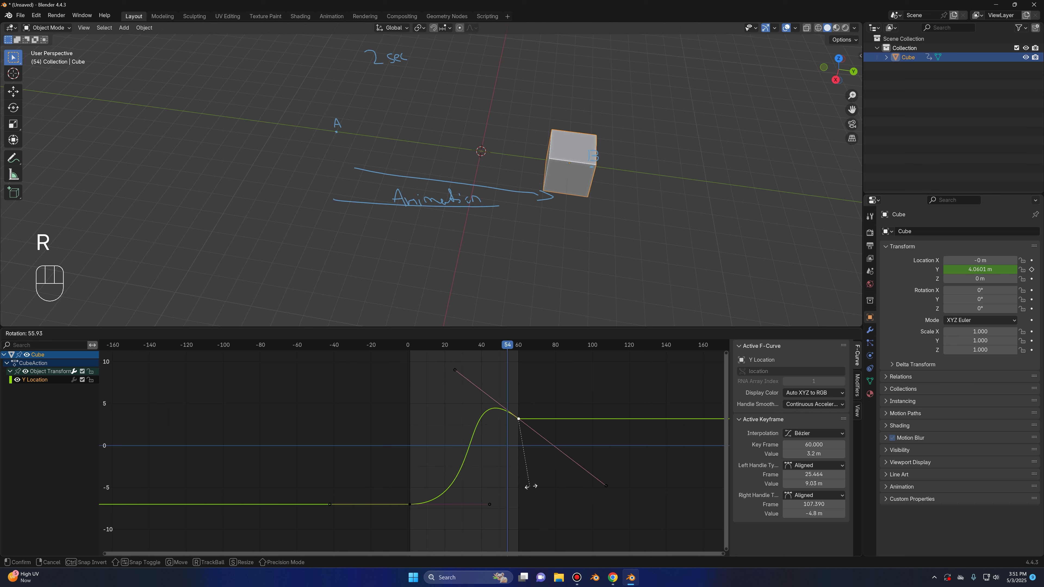
{"action": "right_click", "coordinate": [582, 416]}
{"action": "key", "text": "s"}
{"action": "right_click", "coordinate": [597, 430]}
{"action": "key", "text": "t"}
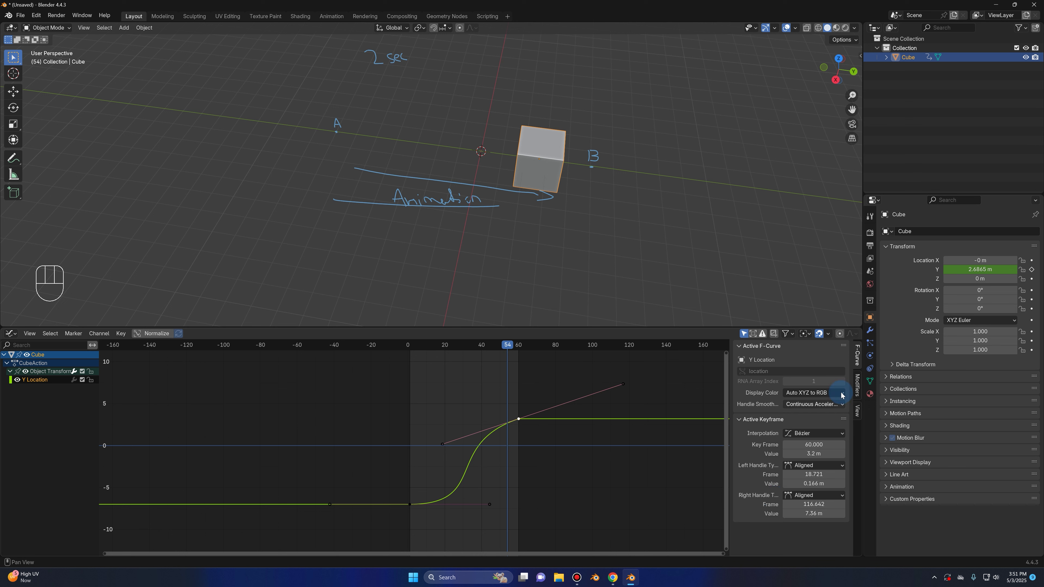
- Display the Y Location curve's modifier settings and rotate the frame 60 keyframe's handles until they are nearly horizontal
{"action": "left_click", "coordinate": [857, 389]}
{"action": "left_click", "coordinate": [795, 348]}
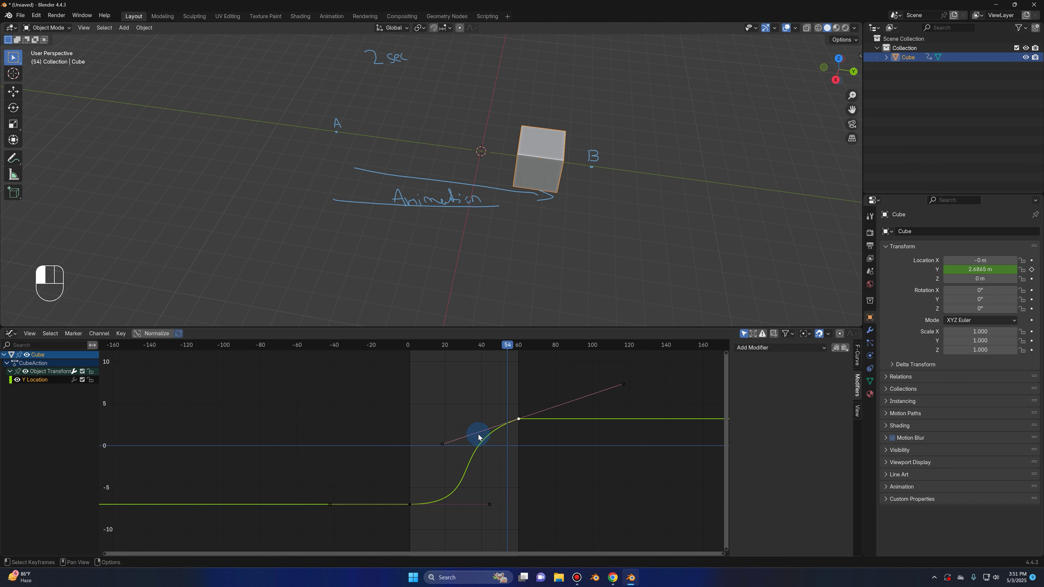
{"action": "key", "text": "r"}
{"action": "key", "text": "ctrl"}
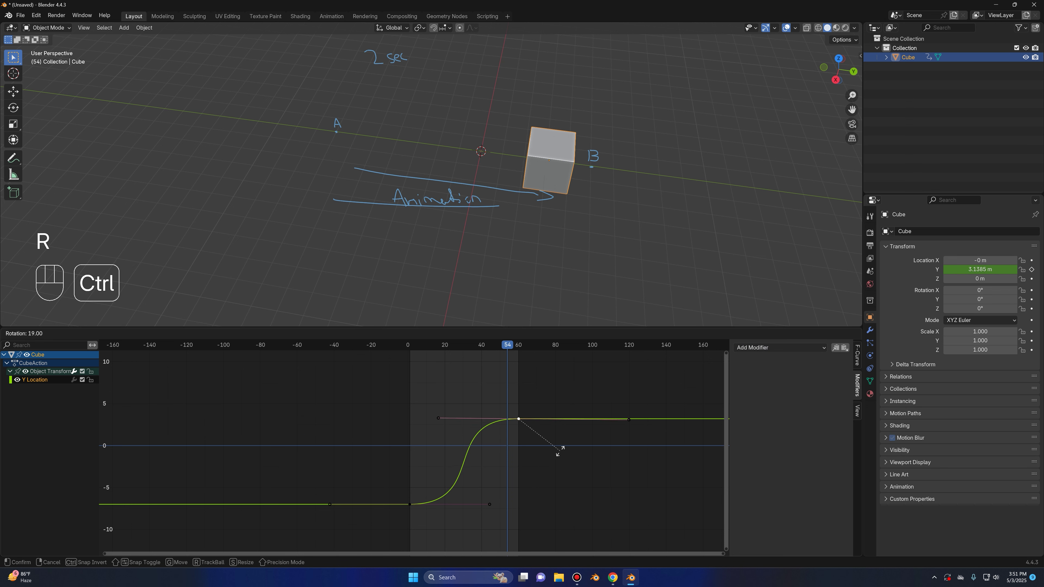
{"action": "left_click", "coordinate": [562, 451]}
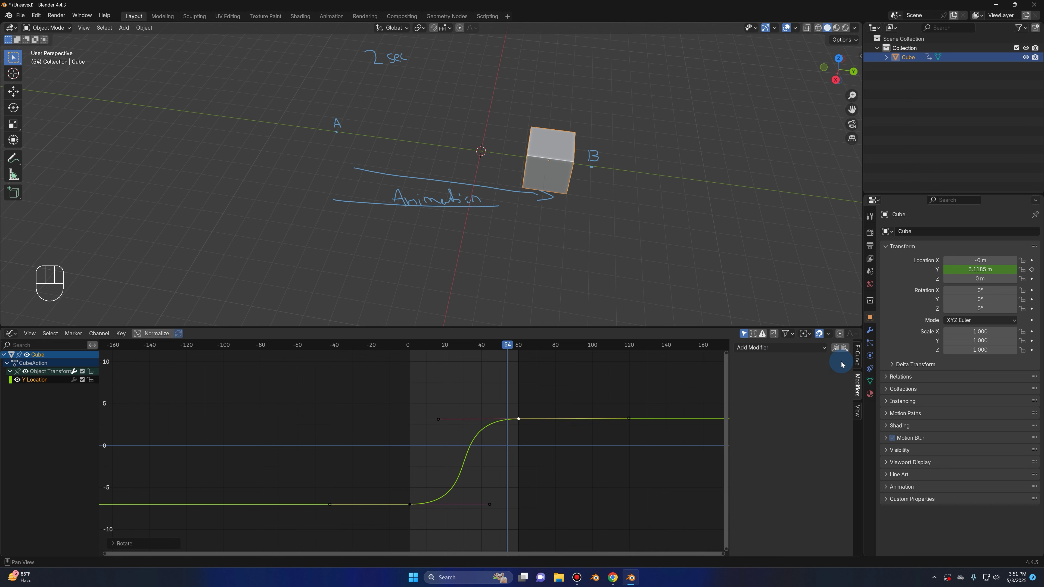
- Review the F-curve modifier types, select the Y Location channel, and add a Noise modifier to it
{"action": "left_click", "coordinate": [807, 350]}
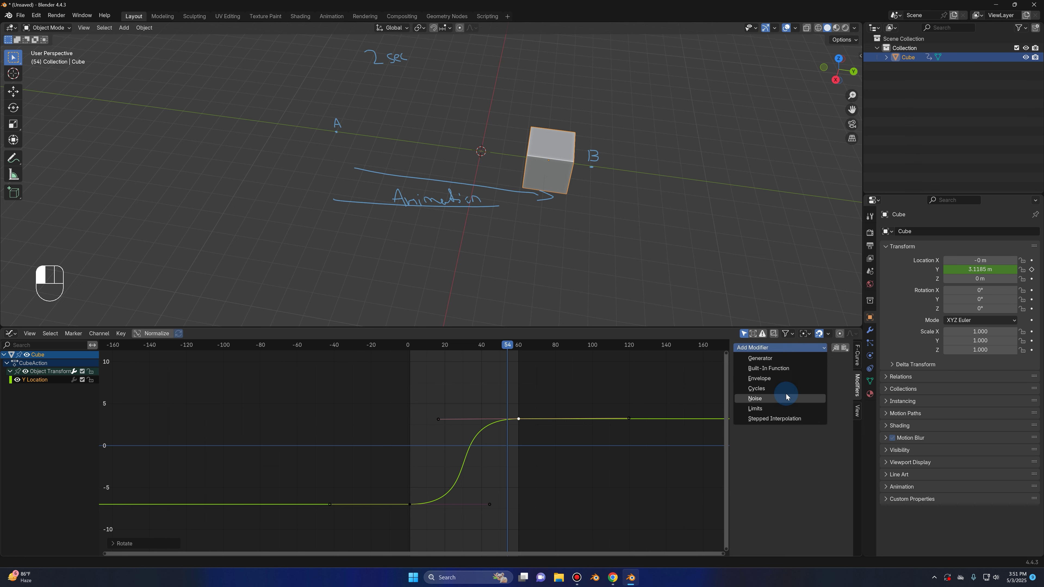
{"action": "scroll", "coordinate": [401, 243], "scroll_direction": "down", "scroll_amount": 5}
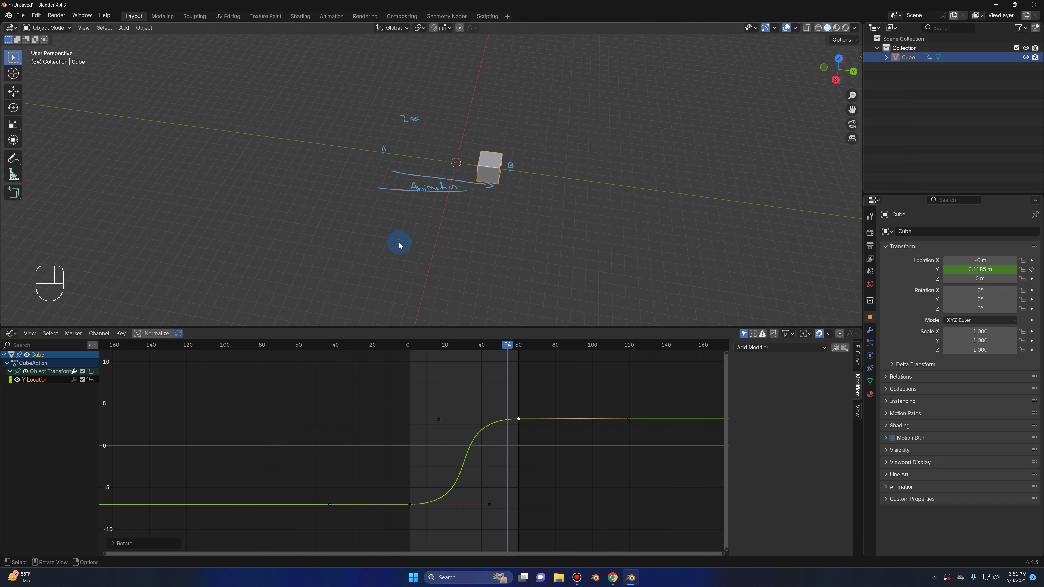
{"action": "scroll", "coordinate": [452, 230], "scroll_direction": "up", "scroll_amount": 4}
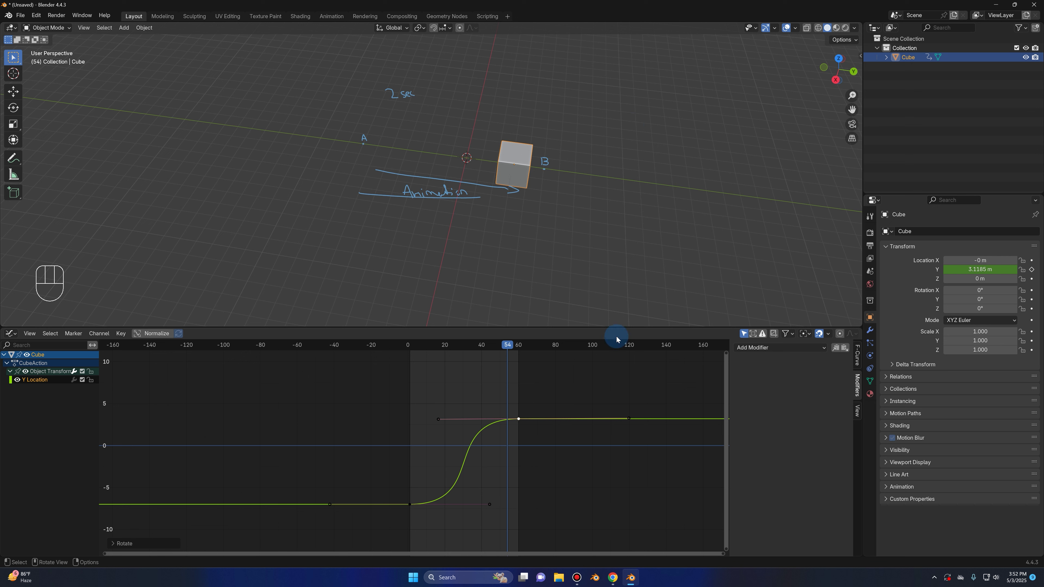
{"action": "left_click_drag", "start_coordinate": [505, 346], "coordinate": [479, 356]}
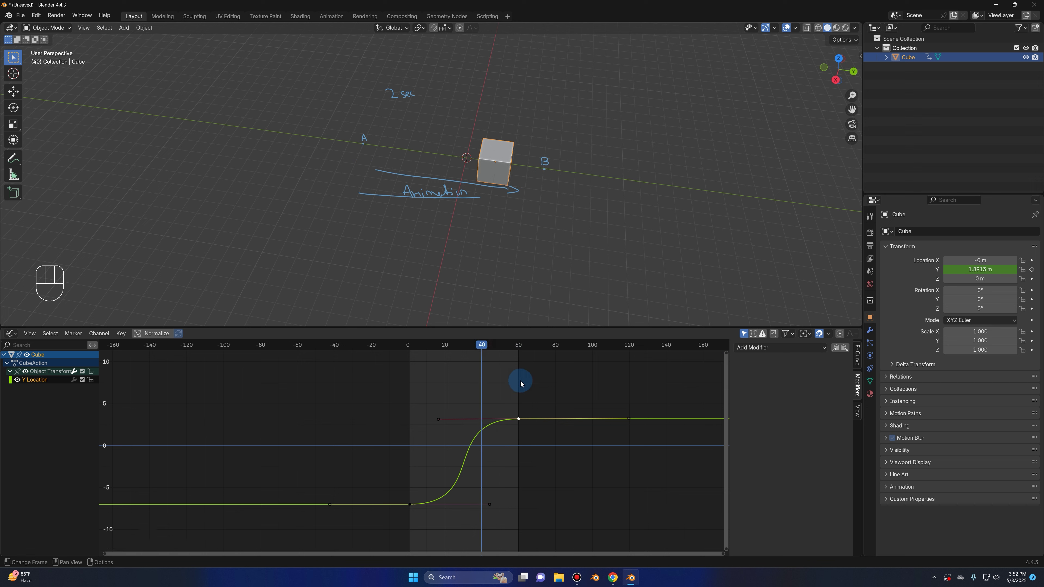
{"action": "left_click", "coordinate": [45, 384]}
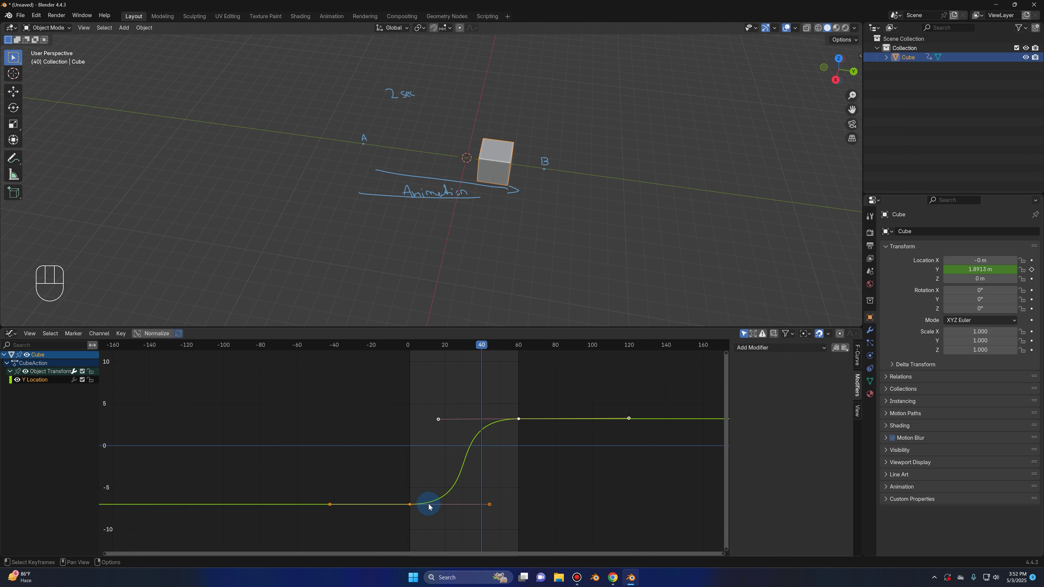
{"action": "left_click", "coordinate": [803, 348]}
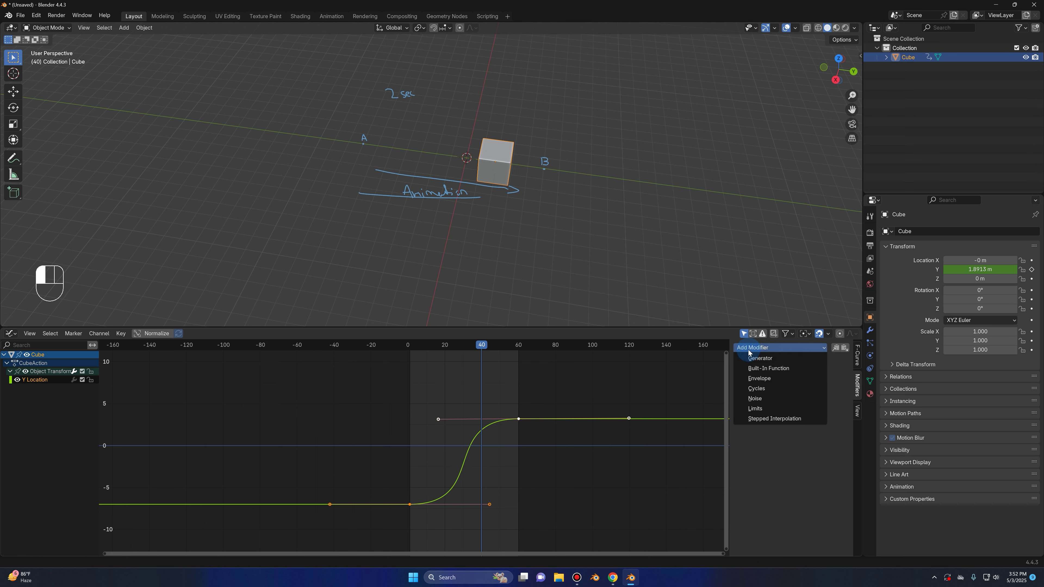
{"action": "left_click", "coordinate": [756, 399]}
{"action": "scroll", "coordinate": [450, 457], "scroll_direction": "up", "scroll_amount": 3}
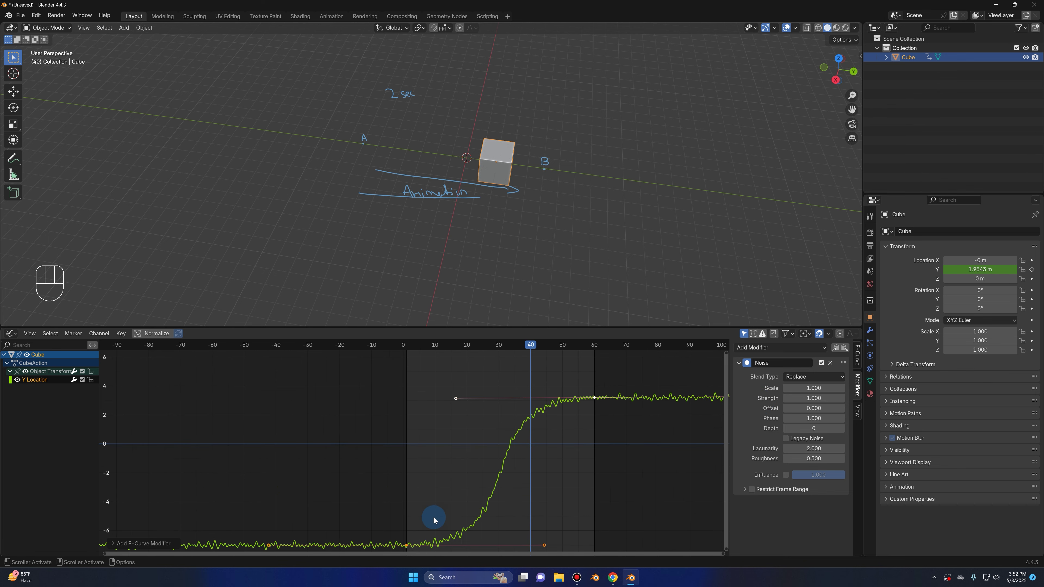
- Play back the cube's noisy Y movement from near the start of the frame range
{"action": "middle_click_drag", "start_coordinate": [382, 512], "coordinate": [380, 512]}
{"action": "left_click_drag", "start_coordinate": [501, 347], "coordinate": [353, 372]}
{"action": "key", "text": "space"}
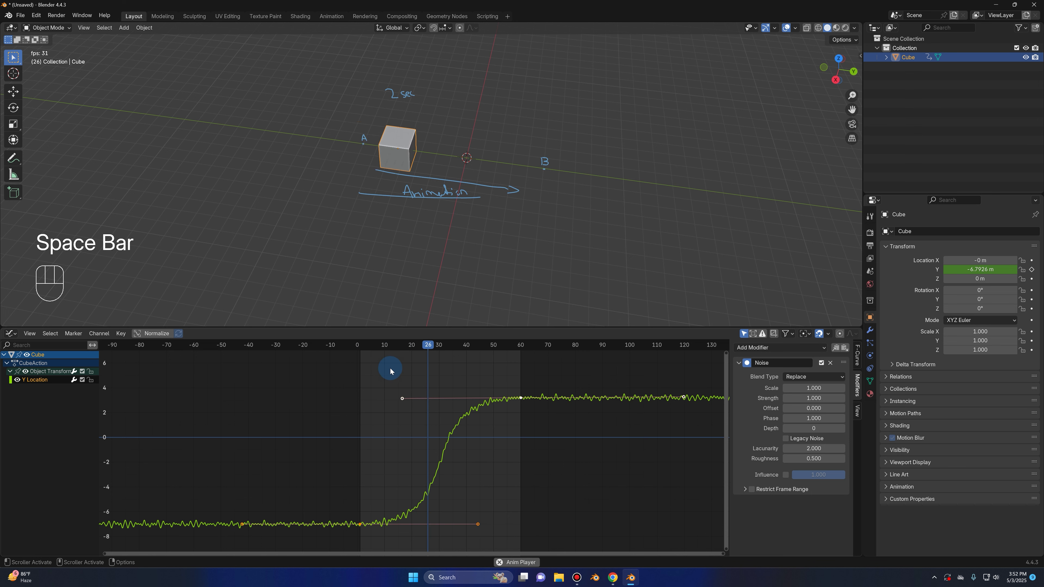
{"action": "key", "text": "space"}
{"action": "key", "text": "space"}
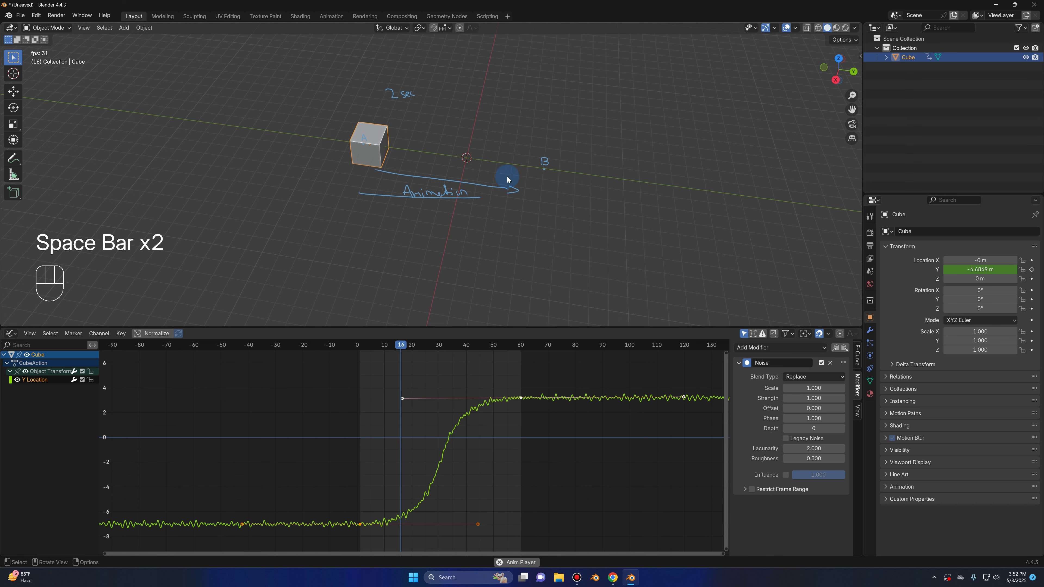
{"action": "key", "text": "space"}
{"action": "left_click_drag", "start_coordinate": [466, 346], "coordinate": [365, 345]}
- Delete all of the cube's location keyframes, leaving the cube without animation at frame 9
{"action": "key", "text": "a"}
{"action": "key", "text": "x"}
{"action": "left_click", "coordinate": [413, 378]}
{"action": "key", "text": "space"}
{"action": "key", "text": "space"}
{"action": "key", "text": "a"}
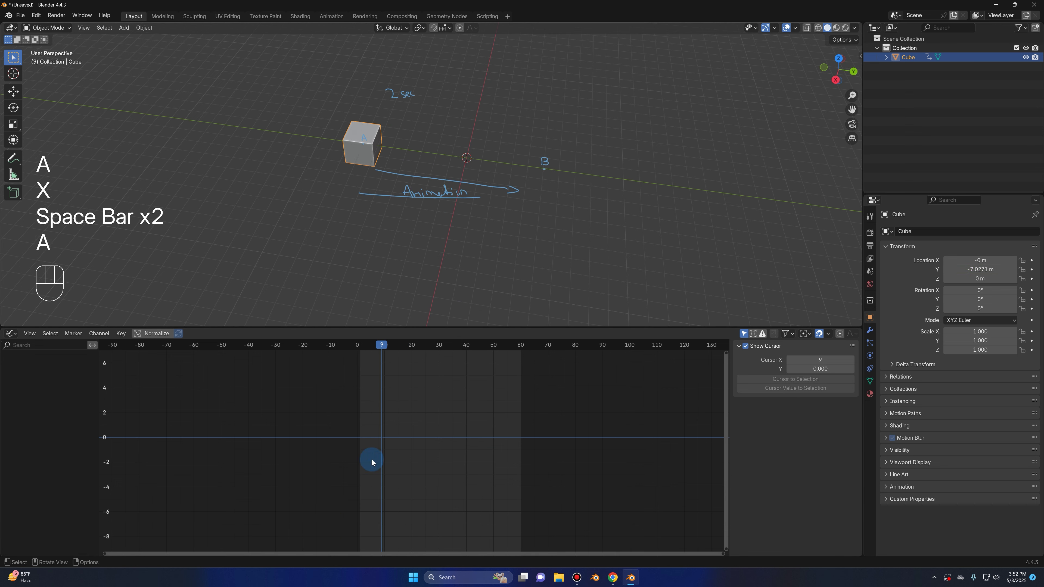
{"action": "key", "text": "a"}
{"action": "key", "text": "x"}
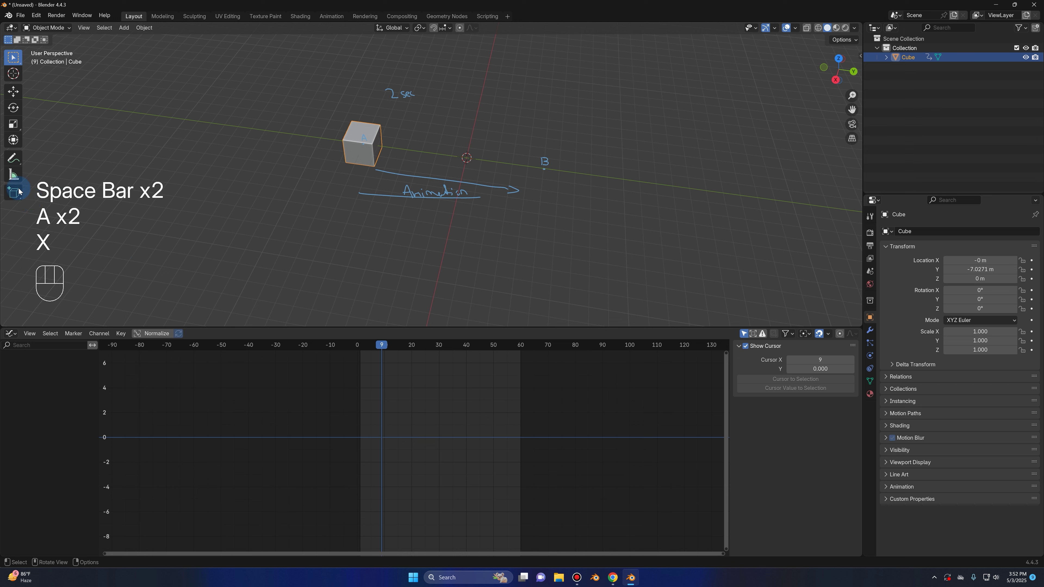
- Erase all annotation drawings and text in the 3D viewport and return to the Select Box tool
{"action": "left_click", "coordinate": [14, 158]}
{"action": "left_click_drag", "start_coordinate": [426, 180], "coordinate": [438, 201], "text": "ctrl"}
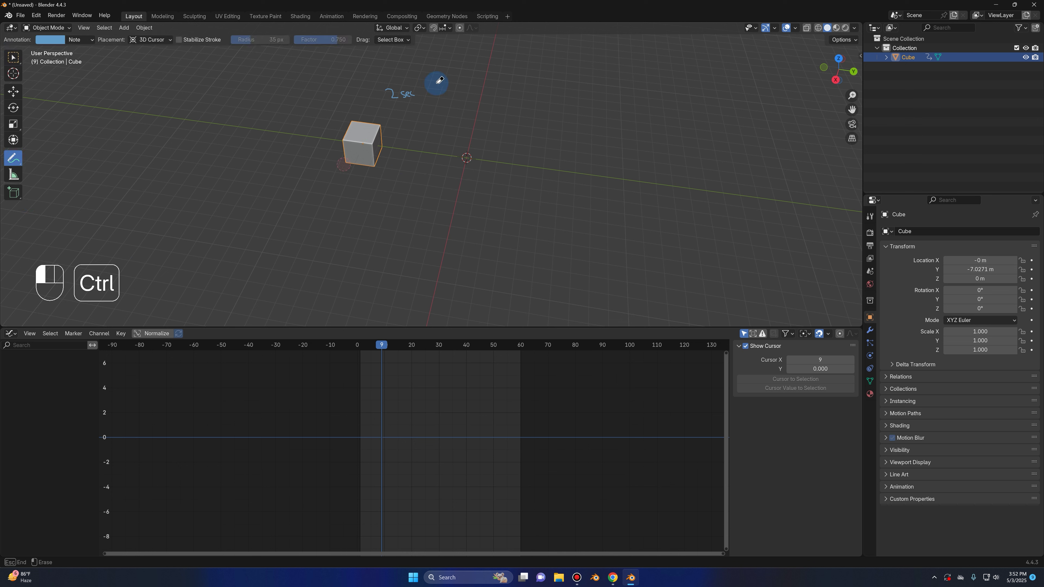
{"action": "left_click", "coordinate": [13, 57]}
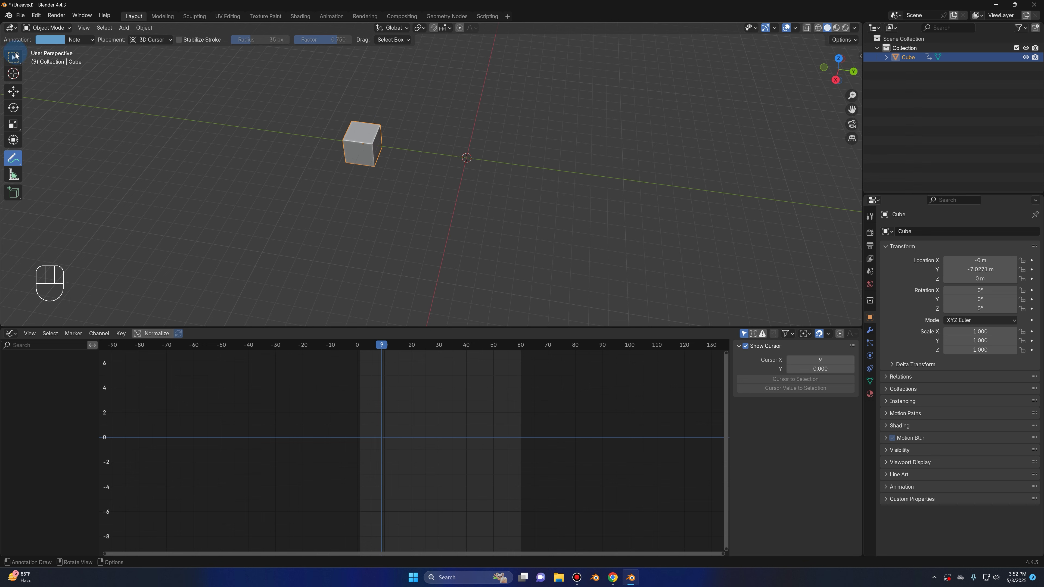
- Enlarge the 3D viewport by shrinking the Graph Editor area and add a camera at the world origin
{"action": "scroll", "coordinate": [472, 173], "scroll_direction": "down", "scroll_amount": 2}
{"action": "key", "text": "shift+a"}
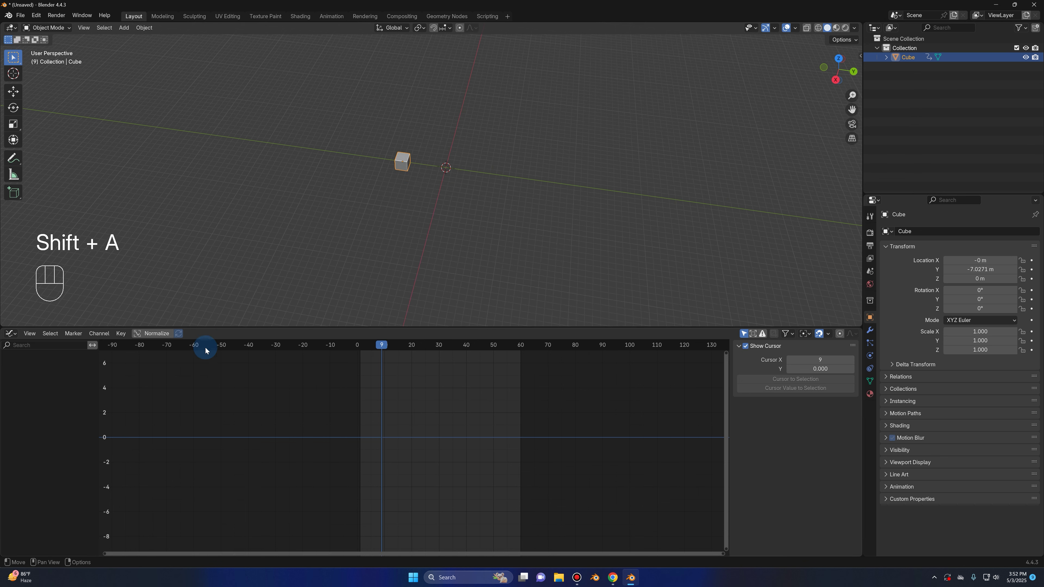
{"action": "left_click_drag", "start_coordinate": [220, 328], "coordinate": [271, 494]}
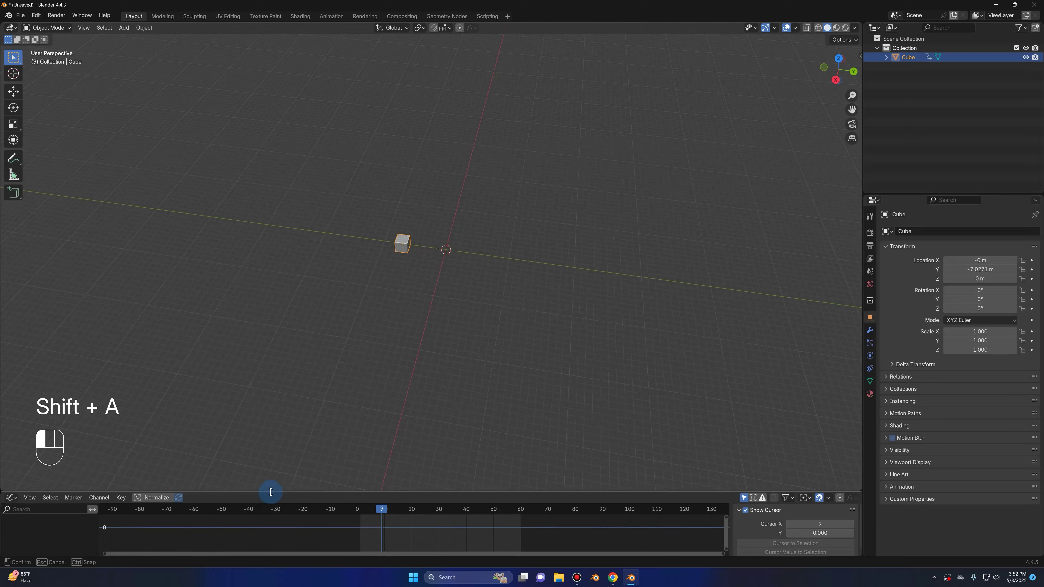
{"action": "key", "text": "shift+a"}
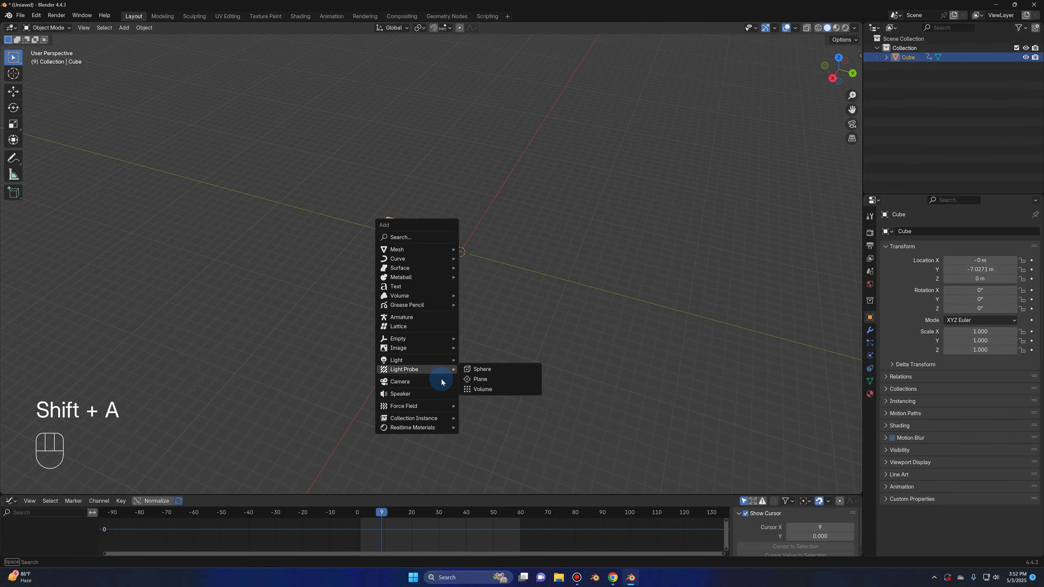
{"action": "left_click", "coordinate": [438, 383]}
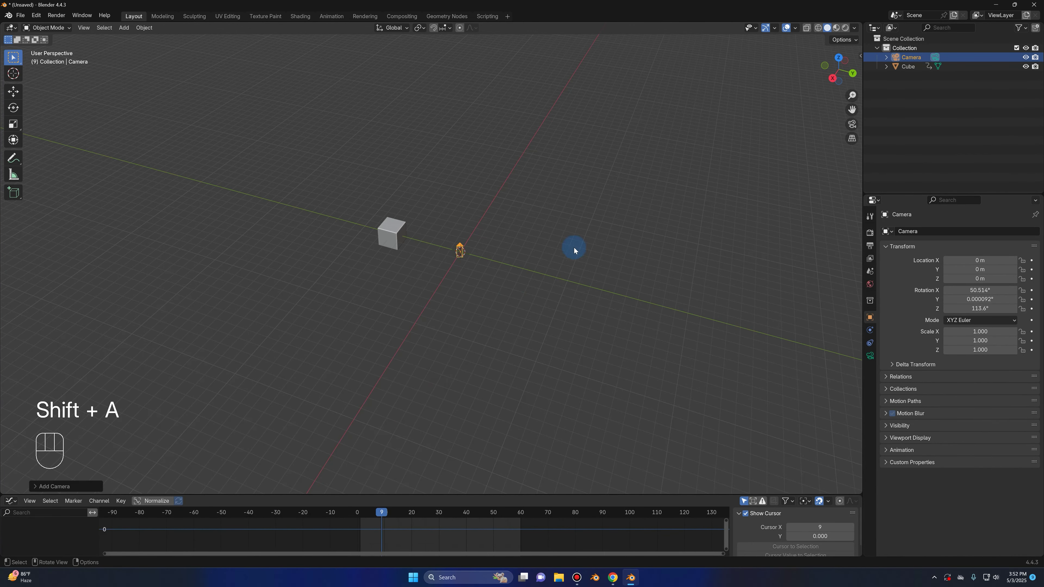
{"action": "scroll", "coordinate": [573, 247], "scroll_direction": "up", "scroll_amount": 5}
- Select the cube in the right orthographic view and clear its location to return it to the world origin
{"action": "left_click", "coordinate": [830, 83]}
{"action": "left_click", "coordinate": [304, 266]}
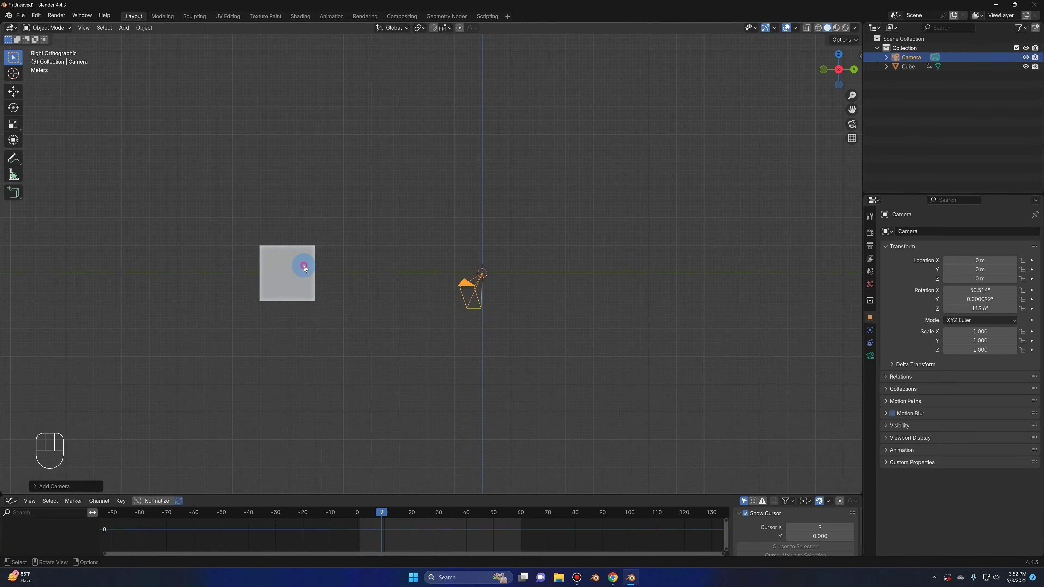
{"action": "key", "text": "alt+h"}
{"action": "key", "text": "alt+g"}
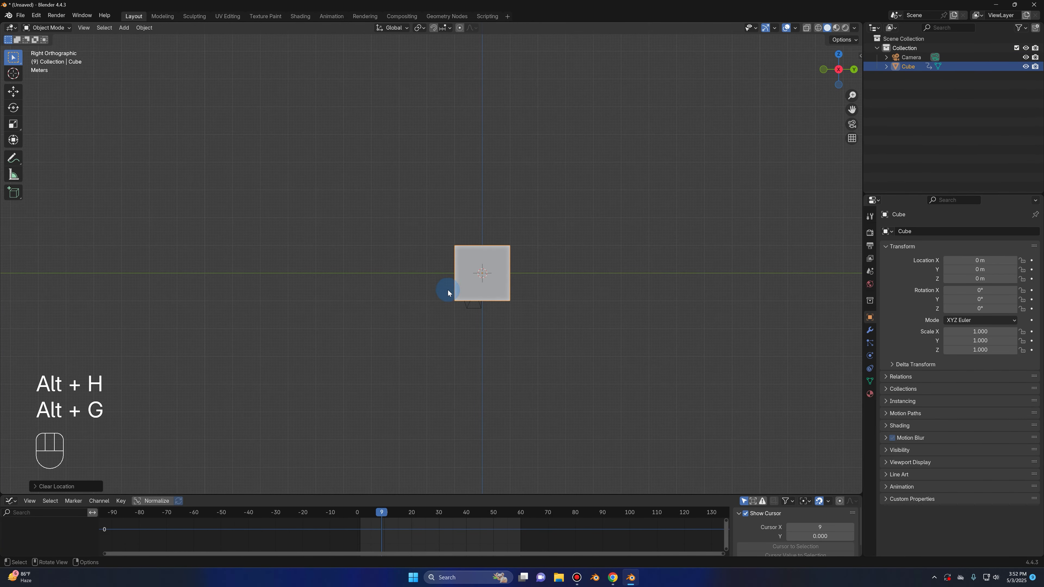
- Select the camera, frame the cube in an angled perspective view, and align the camera to that view
{"action": "left_click", "coordinate": [476, 315]}
{"action": "scroll", "coordinate": [462, 309], "scroll_direction": "down", "scroll_amount": 5}
{"action": "mouse_move", "coordinate": [519, 319]}
{"action": "middle_mouse_down"}
{"action": "mouse_move", "coordinate": [559, 330]}
{"action": "mouse_move", "coordinate": [496, 328]}
{"action": "mouse_move", "coordinate": [532, 322]}
{"action": "middle_mouse_up"}
{"action": "key", "text": "ctrl"}
{"action": "key", "text": "ctrl+alt+KP_0"}
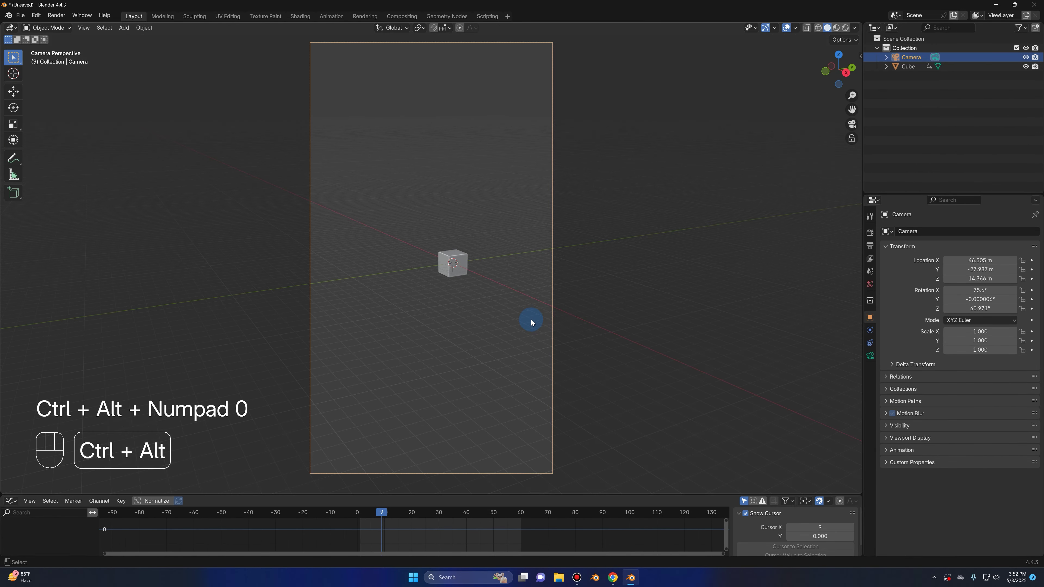
- Move the camera to X 47.283 m, Y -26.593 m, Z 13.668 m and keyframe its location at frame 1
{"action": "key", "text": "g"}
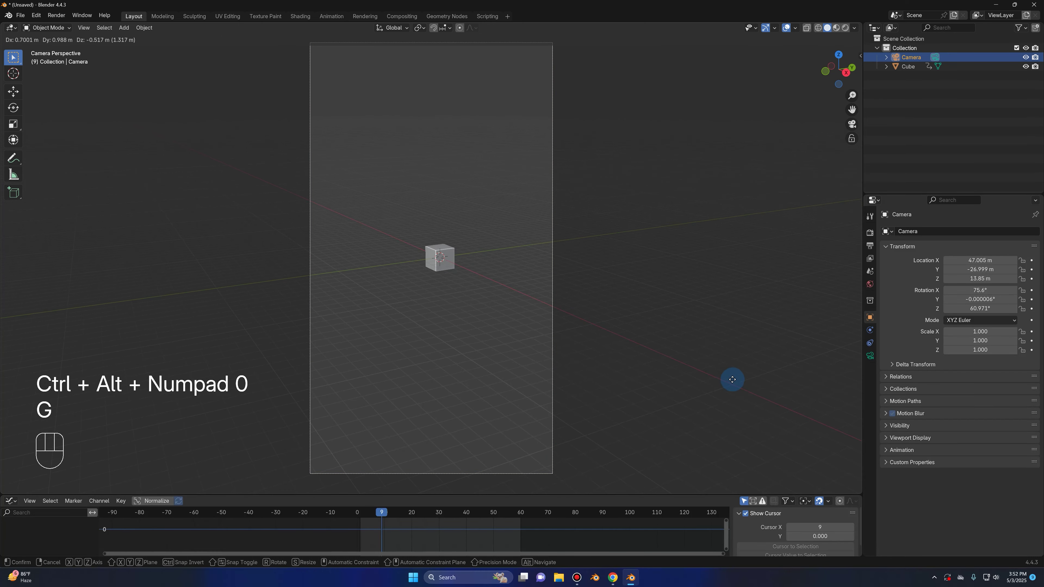
{"action": "left_click", "coordinate": [773, 389]}
{"action": "left_click", "coordinate": [360, 512]}
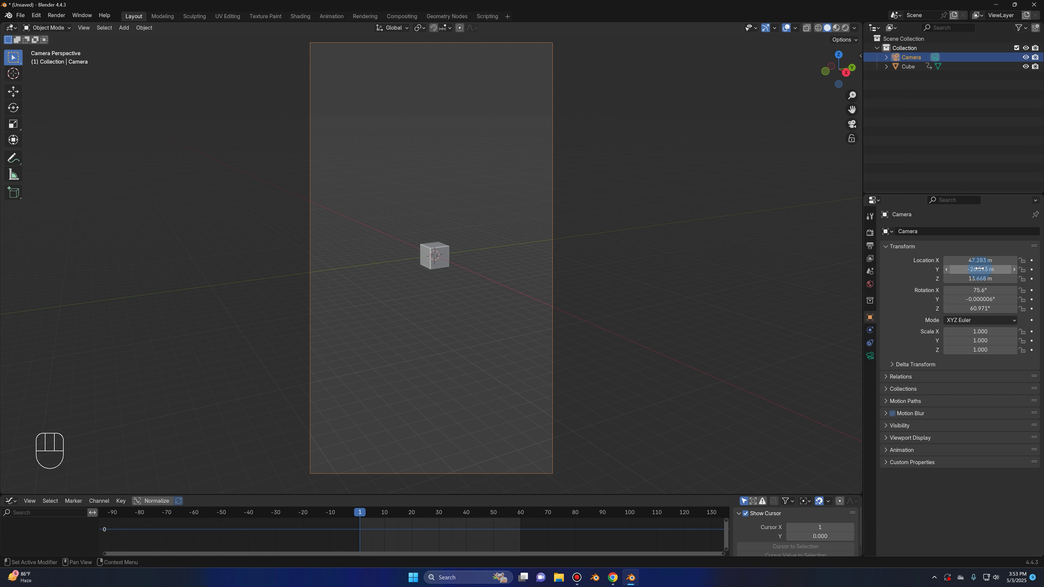
{"action": "key", "text": "i"}
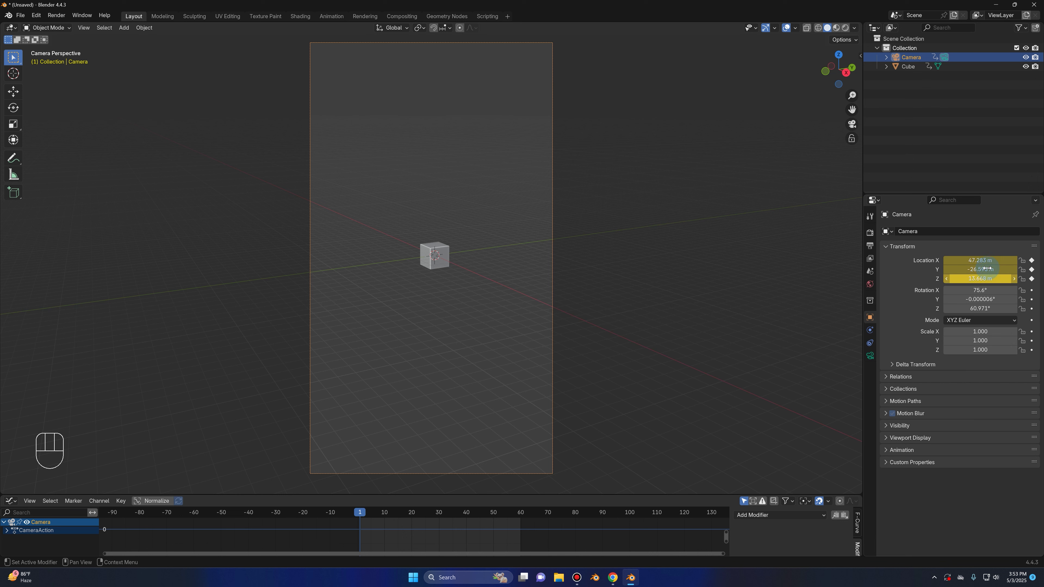
- Switch the Graph Editor area to the Timeline and set the scene's end frame to 150
{"action": "left_click_drag", "start_coordinate": [364, 515], "coordinate": [521, 543]}
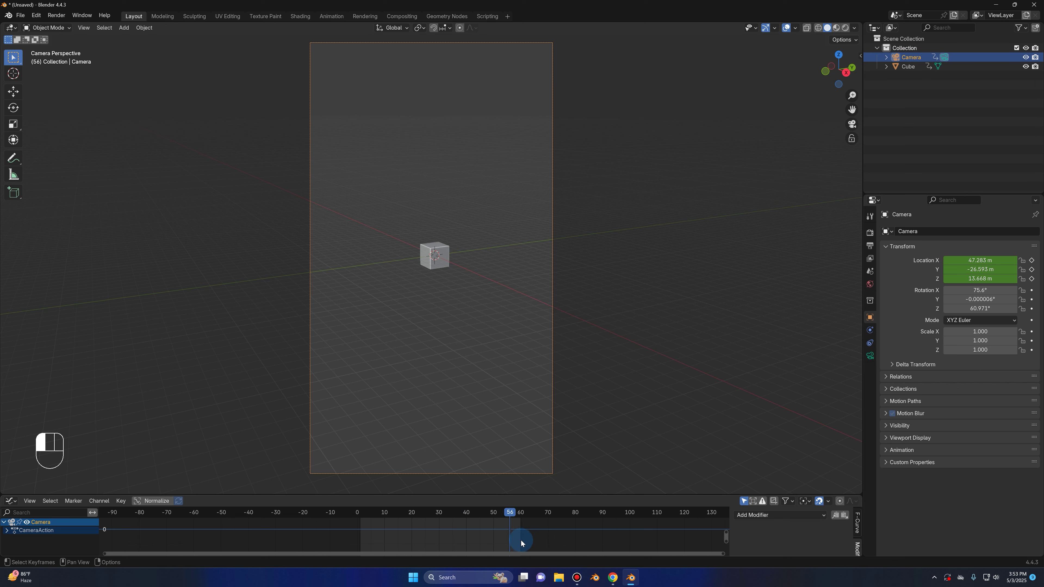
{"action": "left_click", "coordinate": [10, 500]}
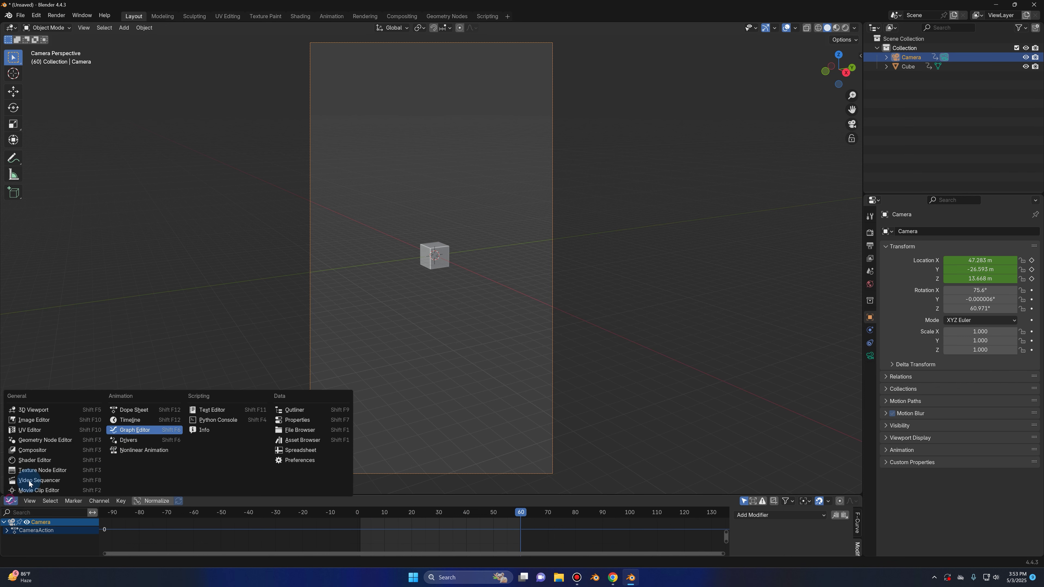
{"action": "left_click", "coordinate": [130, 419]}
{"action": "left_click", "coordinate": [838, 501]}
{"action": "type", "text": "150"}
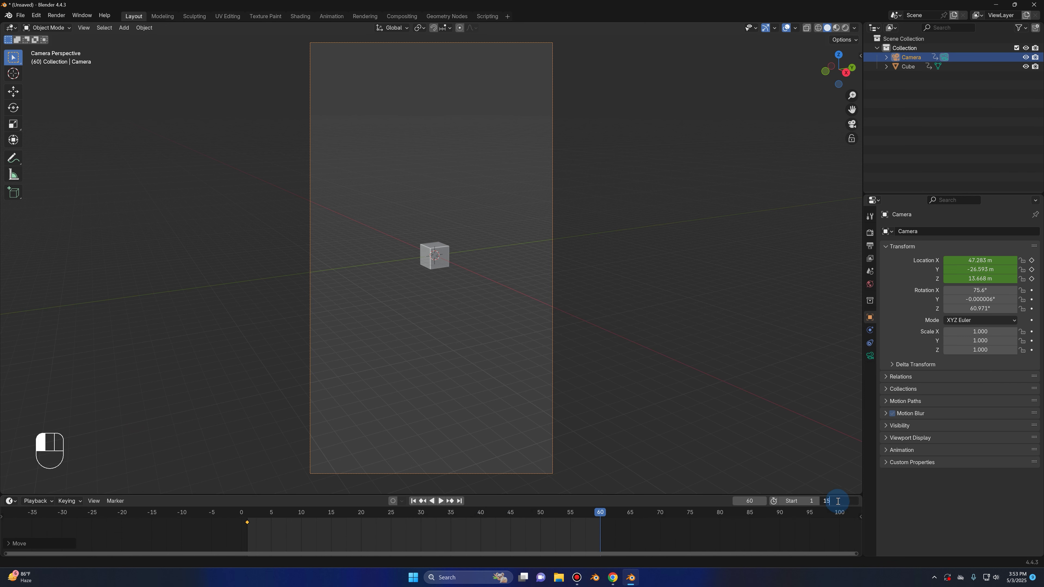
{"action": "key", "text": "Return"}
{"action": "scroll", "coordinate": [592, 534], "scroll_direction": "down", "scroll_amount": 11}
- Go to frame 150 and move the camera closer to the cube along its local Z axis
{"action": "left_click", "coordinate": [459, 502]}
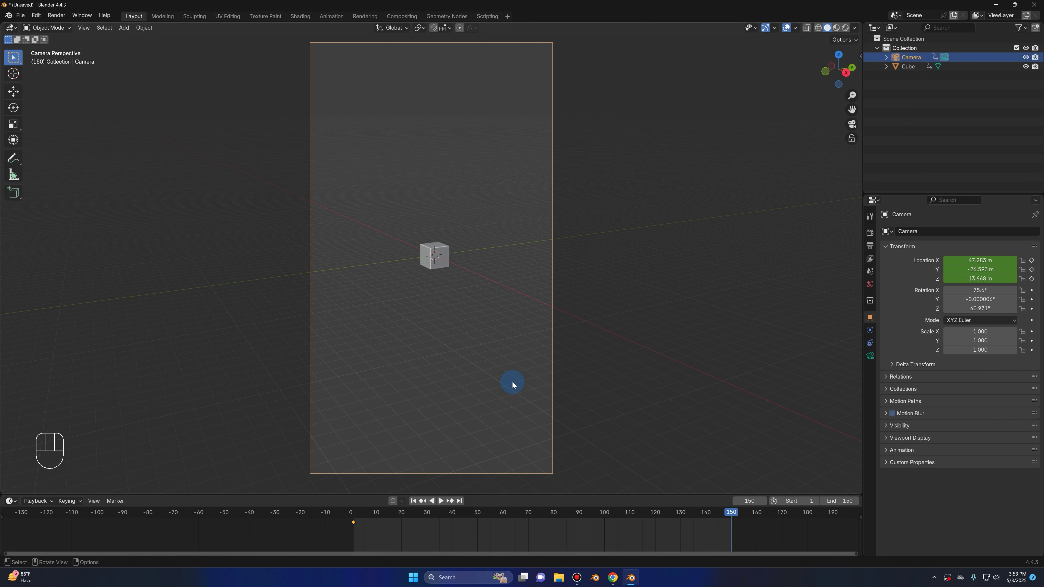
{"action": "key", "text": "g"}
{"action": "key", "text": "z"}
{"action": "key", "text": "z"}
{"action": "left_click", "coordinate": [573, 90]}
- Adjust the camera's location to X 17.856 m, Y -10.382 m, Z 4.6904 m and keyframe it at frame 150
{"action": "key", "text": "g"}
{"action": "key", "text": "x"}
{"action": "left_click", "coordinate": [417, 269]}
{"action": "key", "text": "g"}
{"action": "key", "text": "y"}
{"action": "left_click", "coordinate": [554, 307]}
{"action": "key", "text": "g"}
{"action": "key", "text": "z"}
{"action": "left_click", "coordinate": [576, 403]}
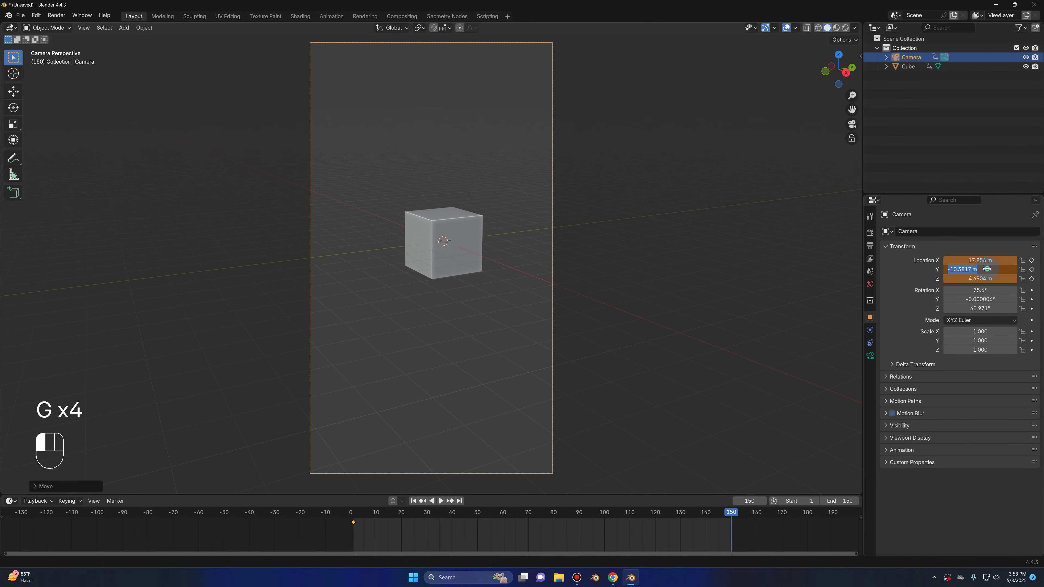
{"action": "key", "text": "i"}
- Play back the camera move and display all of the camera's location curves in an enlarged Graph Editor
{"action": "key", "text": "space"}
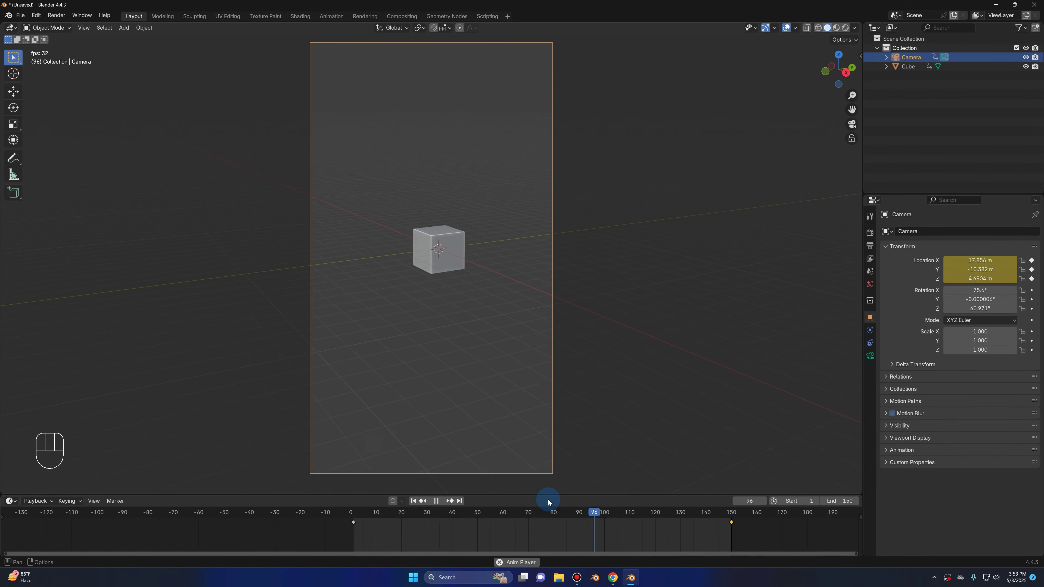
{"action": "key", "text": "space"}
{"action": "left_click_drag", "start_coordinate": [548, 495], "coordinate": [554, 363]}
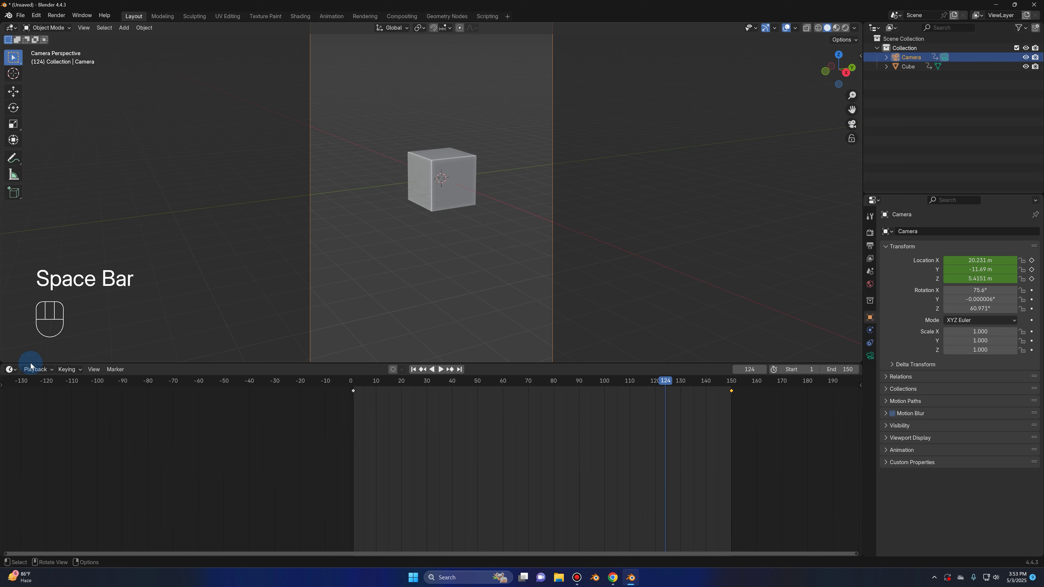
{"action": "left_click", "coordinate": [11, 369]}
{"action": "left_click", "coordinate": [212, 422]}
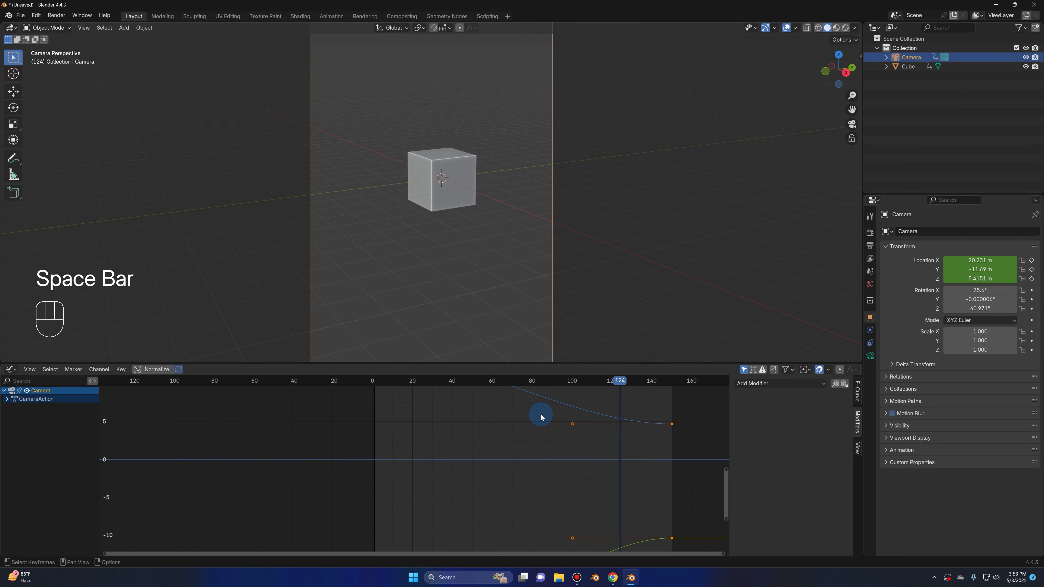
{"action": "key", "text": "a"}
{"action": "key", "text": "KP_Decimal"}
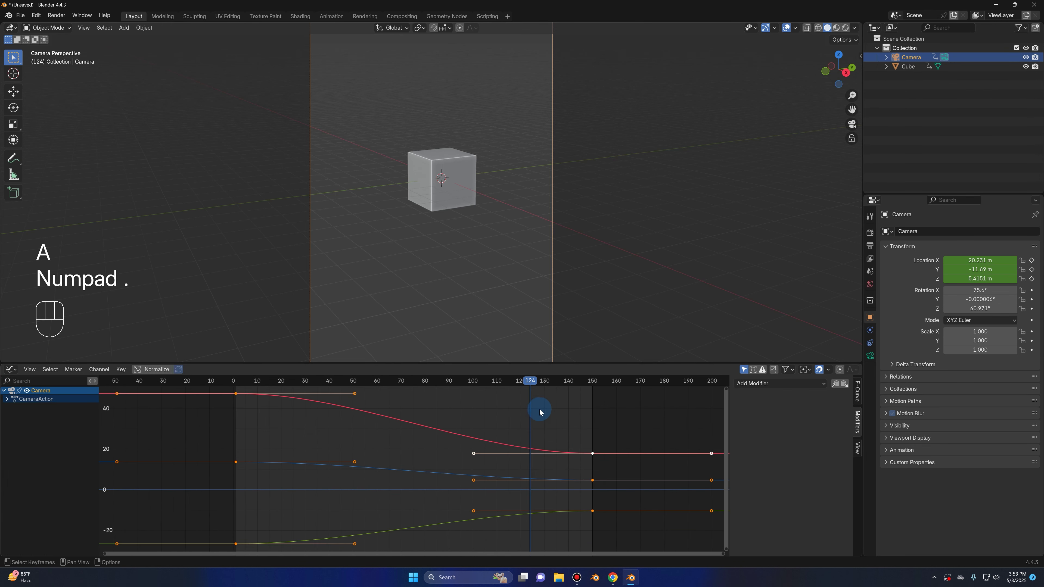
- Select all the camera's location keyframes with the X Location curve active and add a Noise modifier to the curves
{"action": "left_click", "coordinate": [773, 386]}
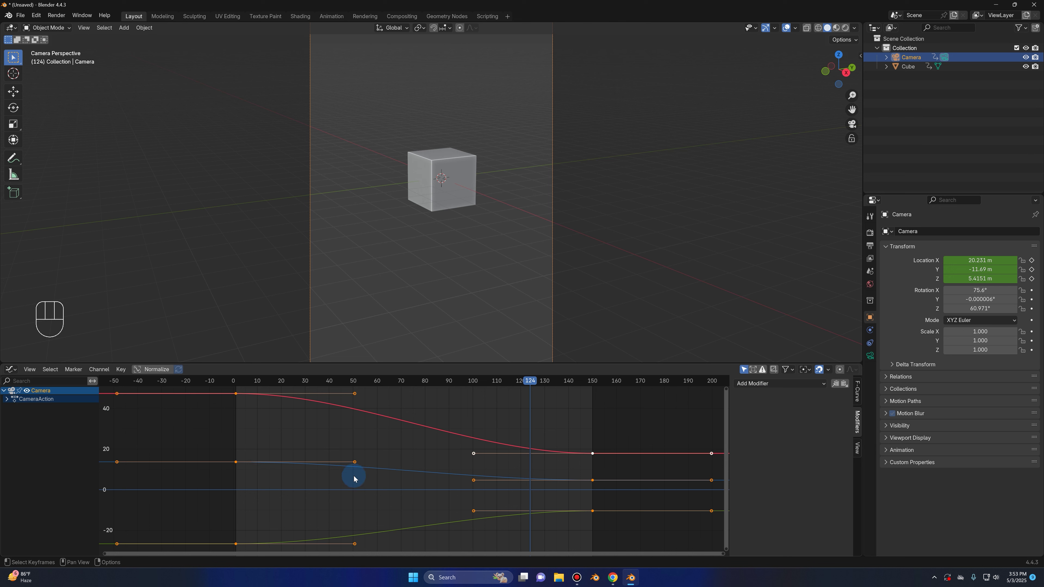
{"action": "left_click", "coordinate": [377, 470]}
{"action": "key", "text": "a"}
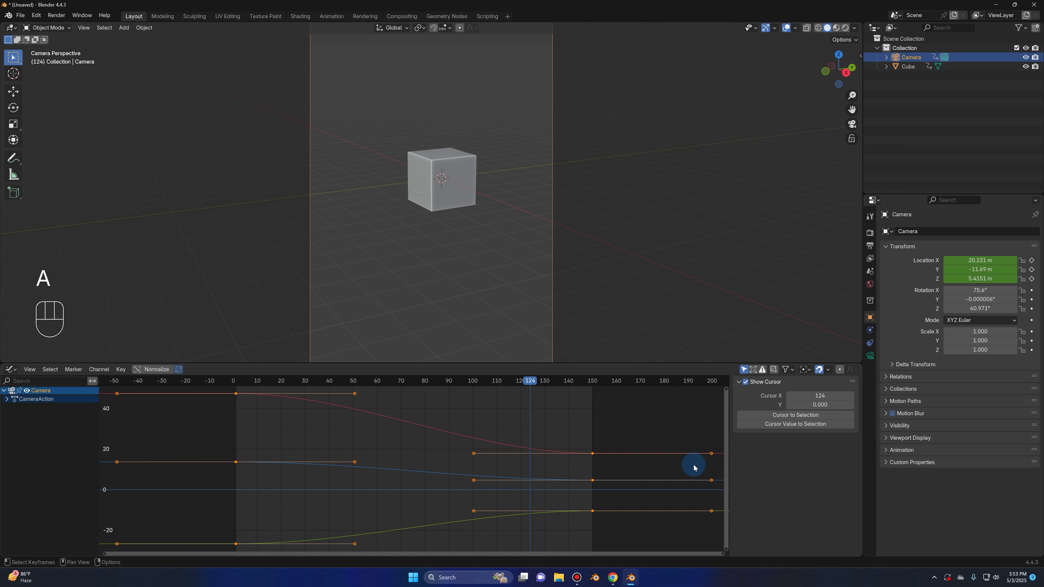
{"action": "key", "text": "shift"}
{"action": "left_click", "coordinate": [595, 455], "text": "shift"}
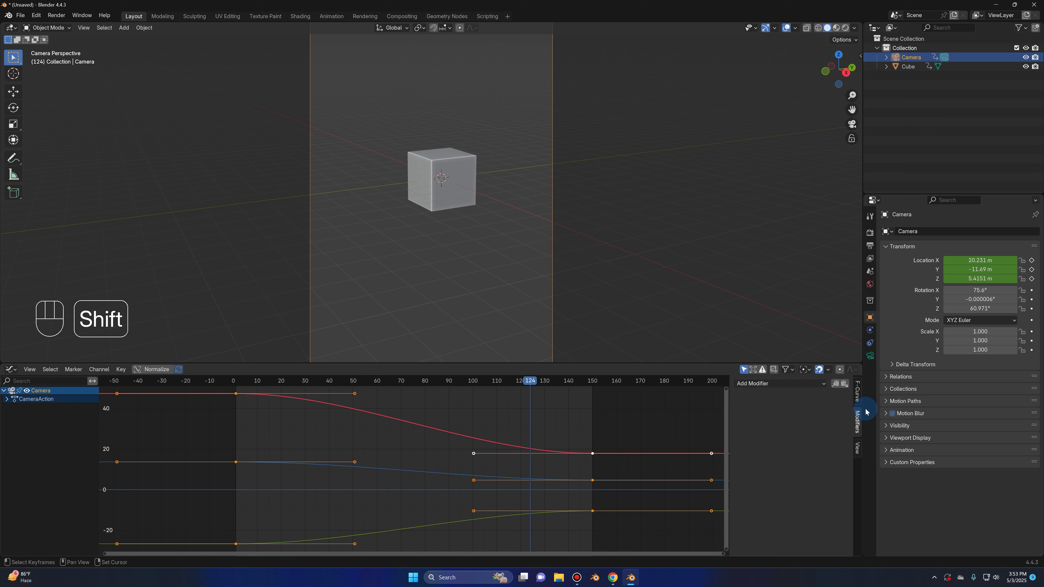
{"action": "left_click", "coordinate": [858, 422]}
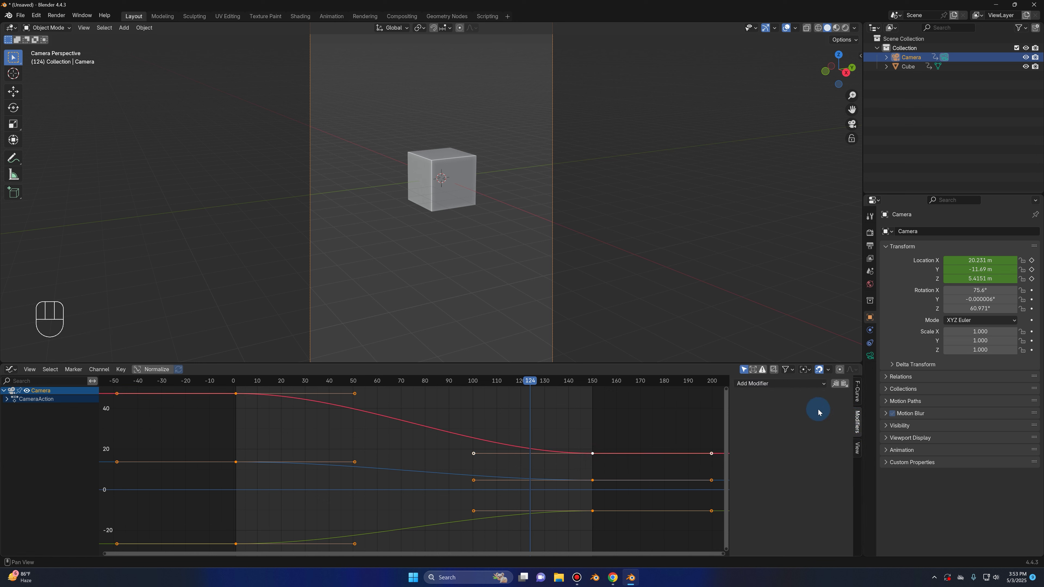
{"action": "left_click", "coordinate": [777, 389]}
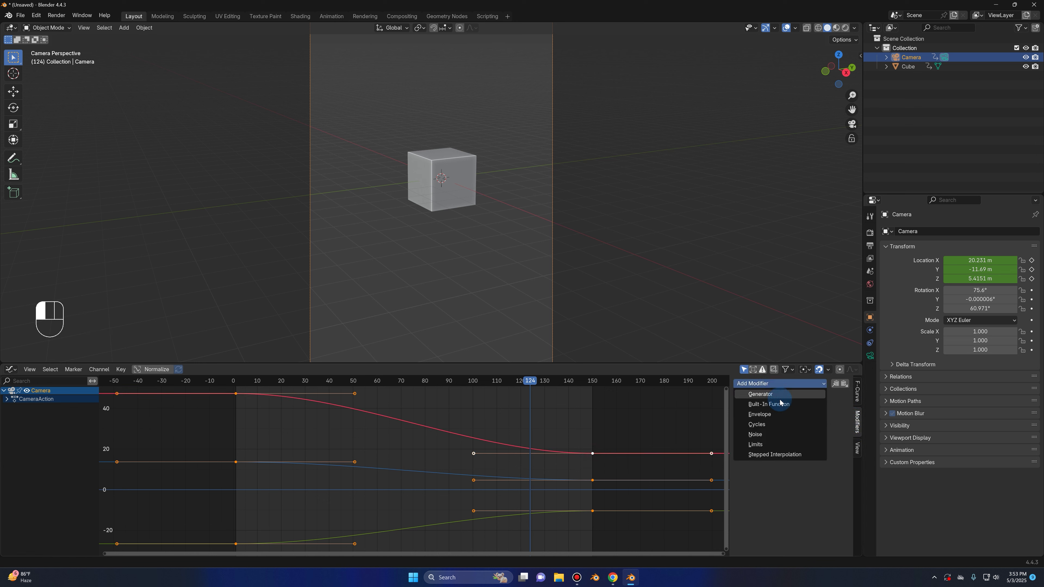
{"action": "left_click", "coordinate": [776, 433]}
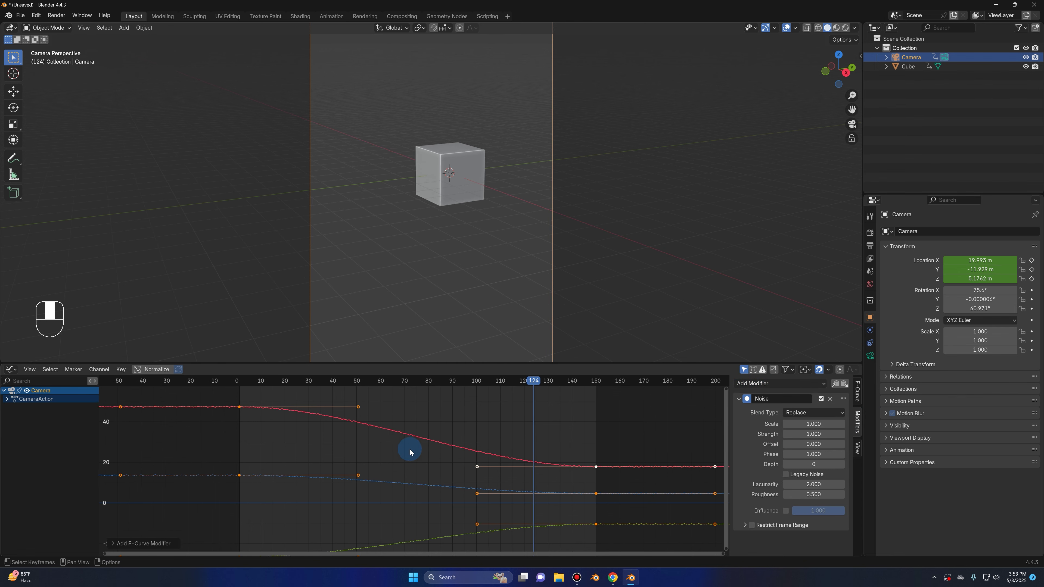
- Reselect all the camera's location keyframes, making the end keyframe of the X Location curve active
{"action": "left_click", "coordinate": [416, 440]}
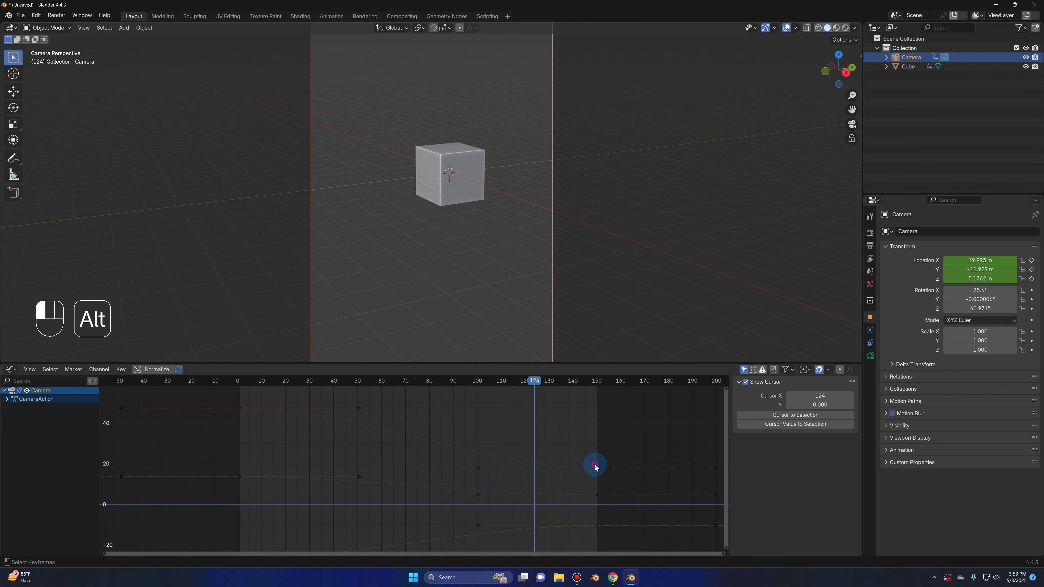
{"action": "key", "text": "a"}
{"action": "scroll", "coordinate": [582, 476], "scroll_direction": "down", "scroll_amount": 2}
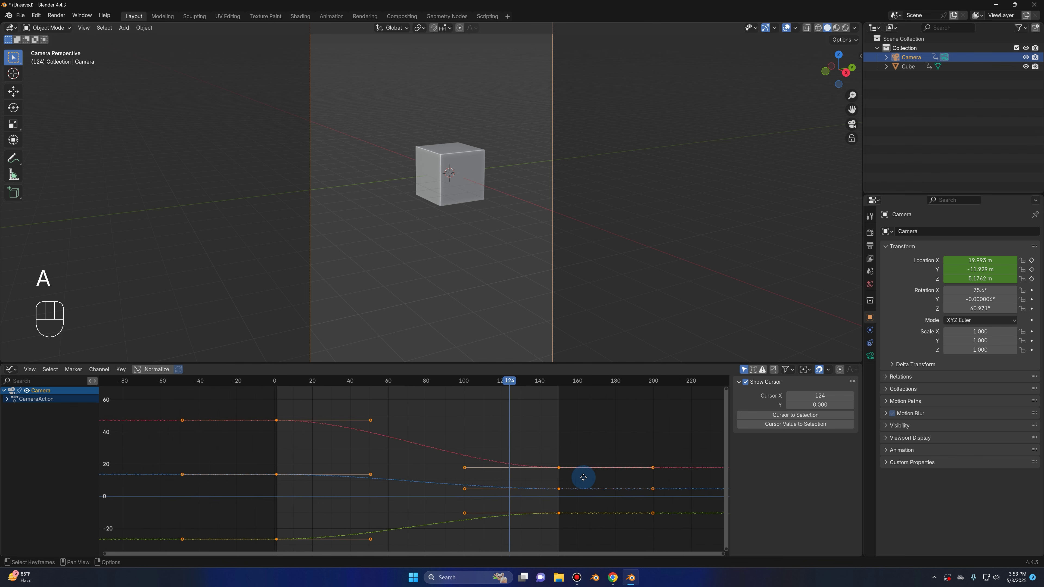
{"action": "scroll", "coordinate": [411, 495], "scroll_direction": "up", "scroll_amount": 2}
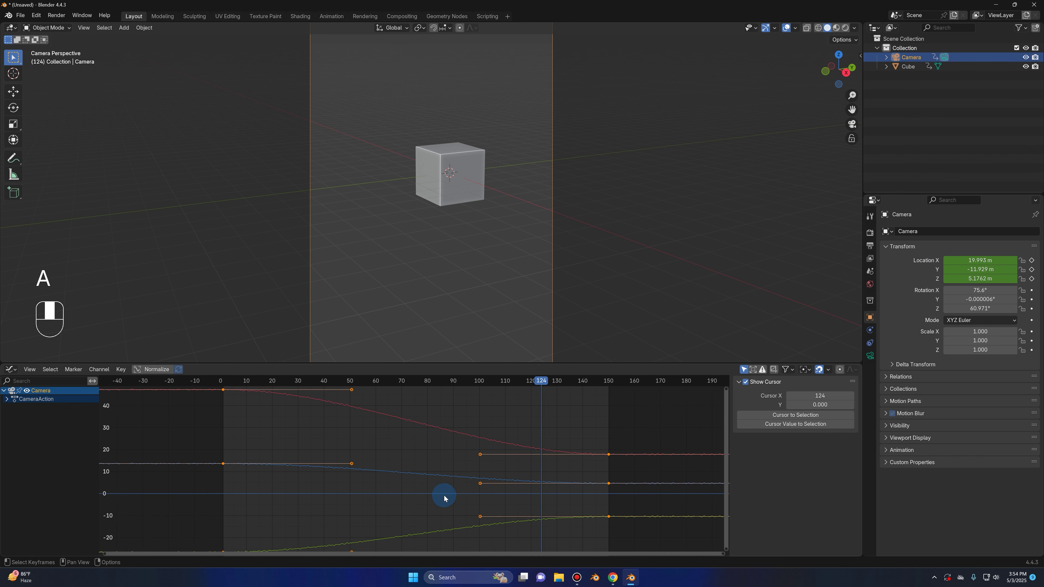
{"action": "left_click", "coordinate": [620, 461], "text": "shift"}
{"action": "scroll", "coordinate": [286, 424], "scroll_direction": "down", "scroll_amount": 2}
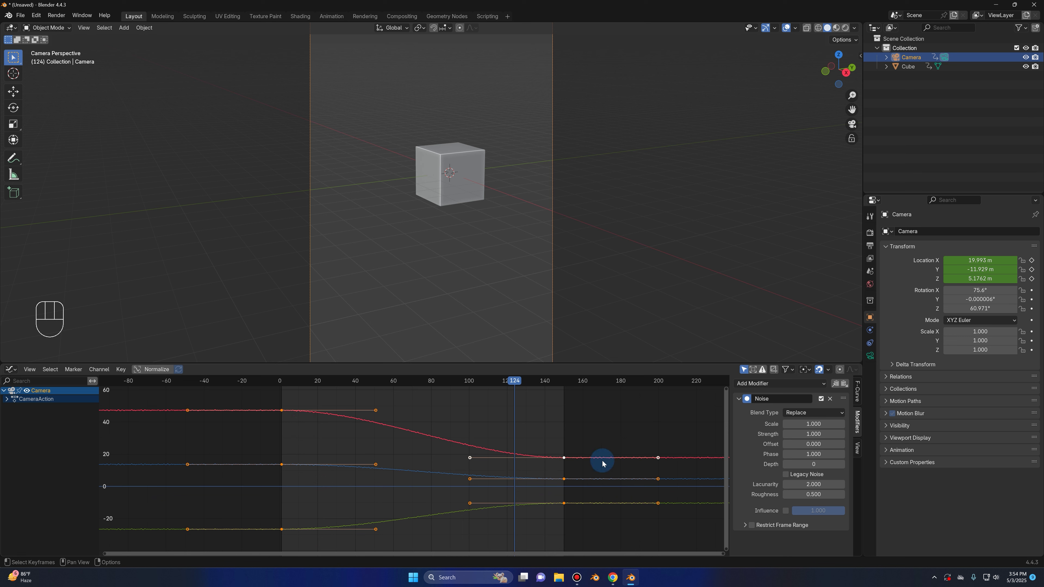
{"action": "scroll", "coordinate": [521, 477], "scroll_direction": "up", "scroll_amount": 1}
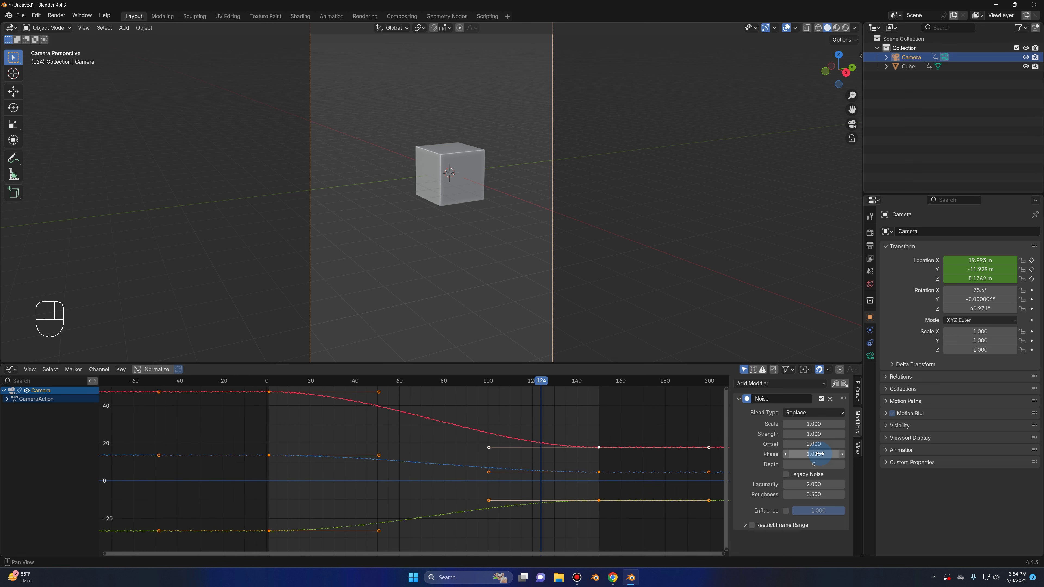
- Play back the opening frames of the camera move repeatedly to examine the noise shake
{"action": "key", "text": "space"}
{"action": "left_click", "coordinate": [279, 415]}
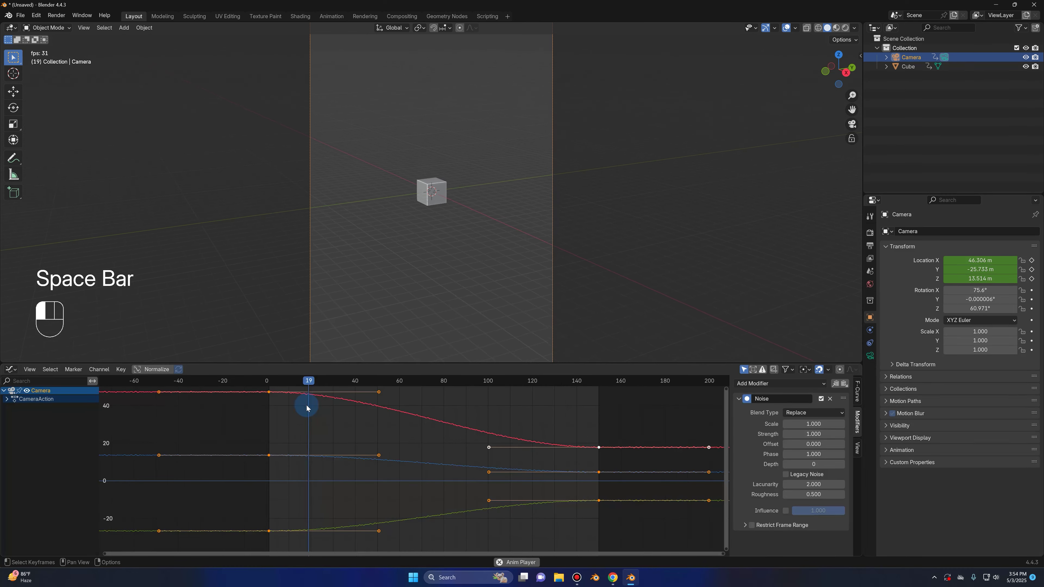
{"action": "key", "text": "space"}
{"action": "left_click", "coordinate": [293, 381]}
{"action": "mouse_move", "coordinate": [808, 429]}
{"action": "left_mouse_down"}
{"action": "mouse_move", "coordinate": [820, 428]}
{"action": "mouse_move", "coordinate": [808, 429]}
{"action": "left_mouse_up"}
{"action": "key", "text": "ctrl+z"}
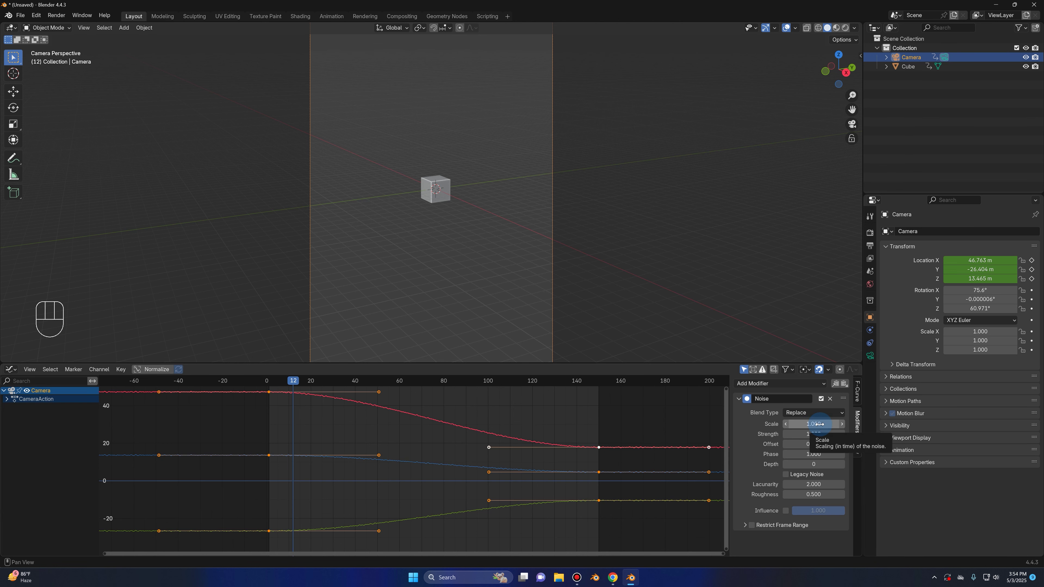
{"action": "key", "text": "space"}
{"action": "key", "text": "space"}
{"action": "left_click_drag", "start_coordinate": [321, 386], "coordinate": [275, 384]}
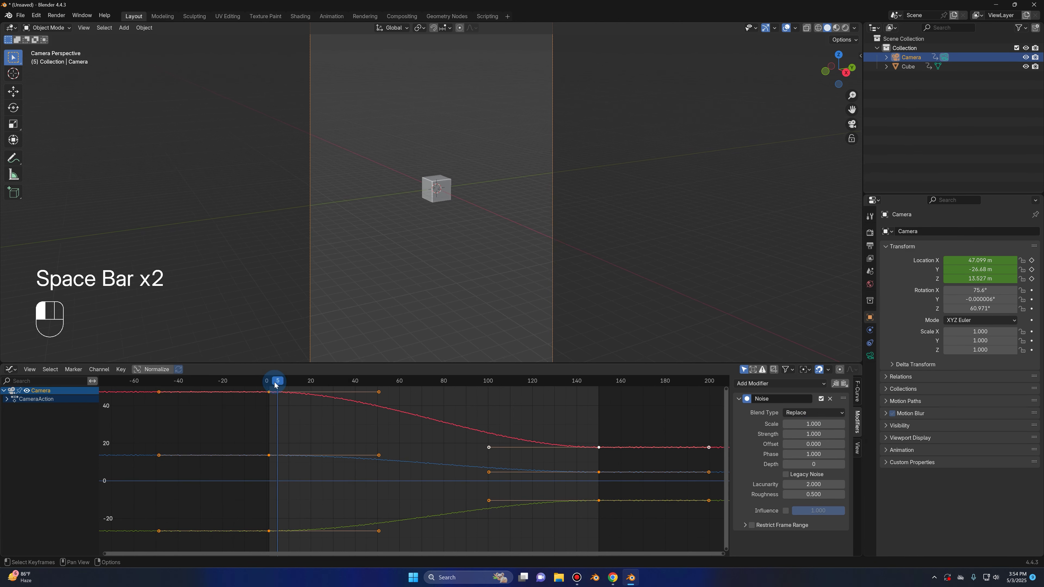
{"action": "key", "text": "space"}
{"action": "key", "text": "space"}
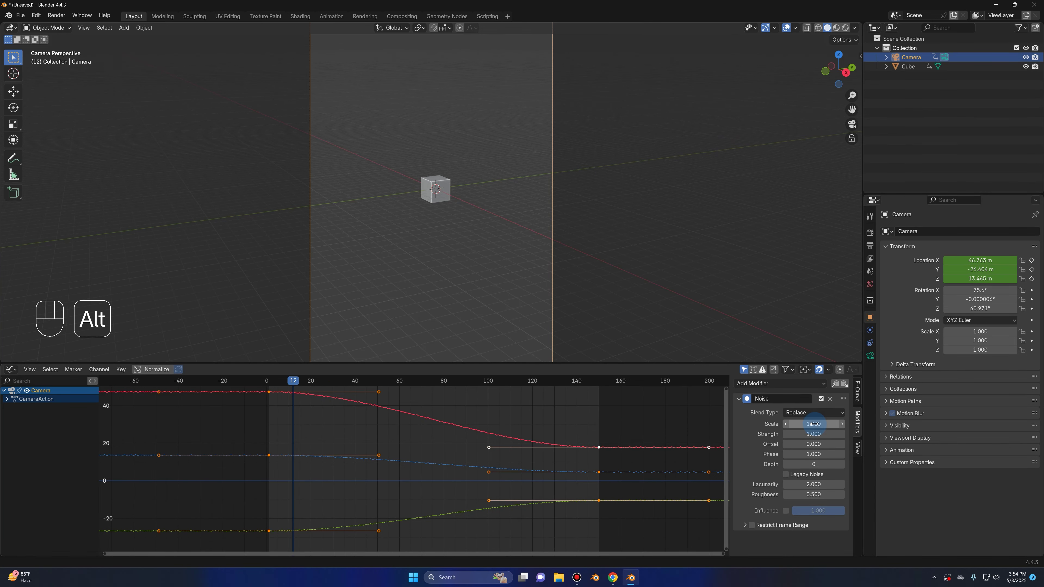
- Set the Noise modifier's scale to 5.5 on all the selected location curves
{"action": "mouse_move", "coordinate": [808, 423]}
{"action": "left_mouse_down", "text": "alt"}
{"action": "mouse_move", "coordinate": [840, 424]}
{"action": "mouse_move", "coordinate": [807, 423]}
{"action": "left_mouse_up", "text": "alt"}
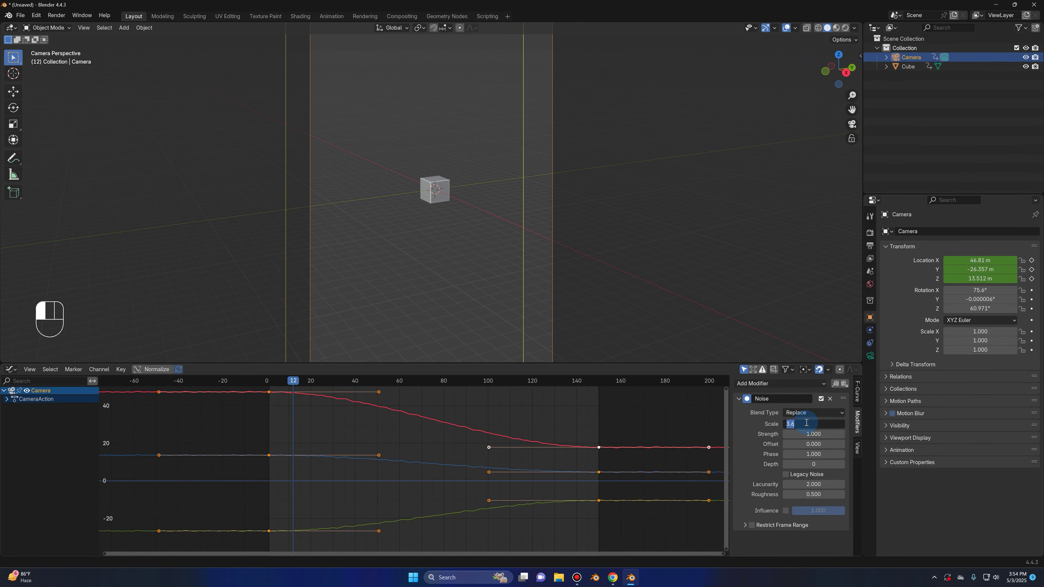
{"action": "type", "text": ".5"}
{"action": "key", "text": "Return"}
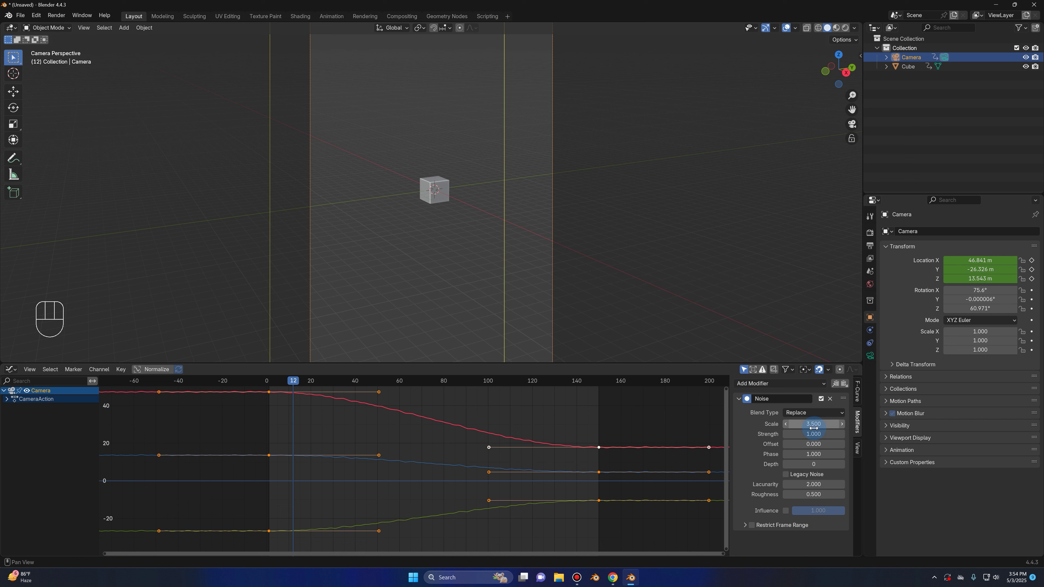
{"action": "left_click", "coordinate": [813, 424], "text": "alt"}
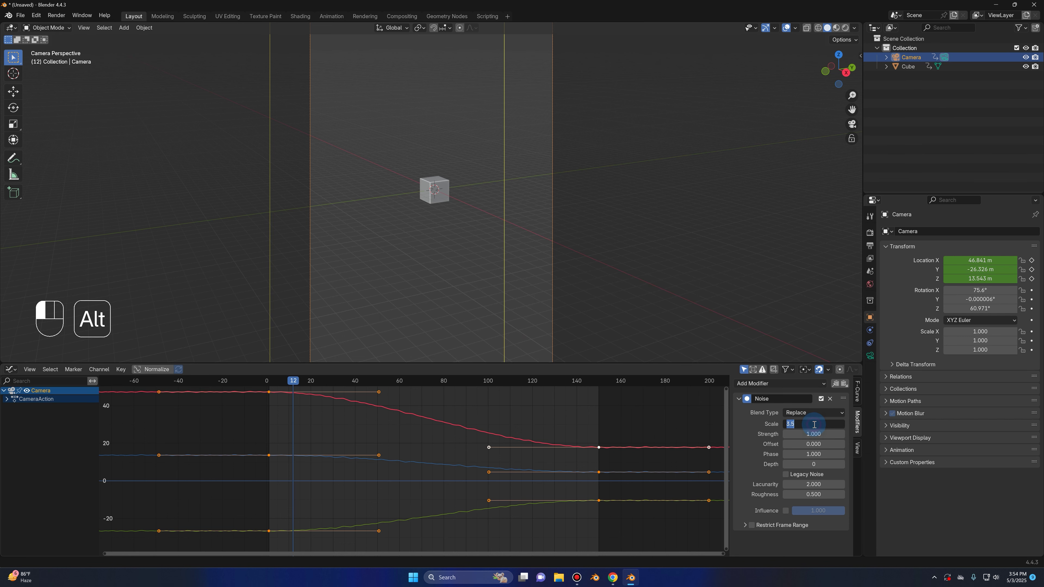
{"action": "type", "text": "5.5"}
{"action": "key", "text": "Return"}
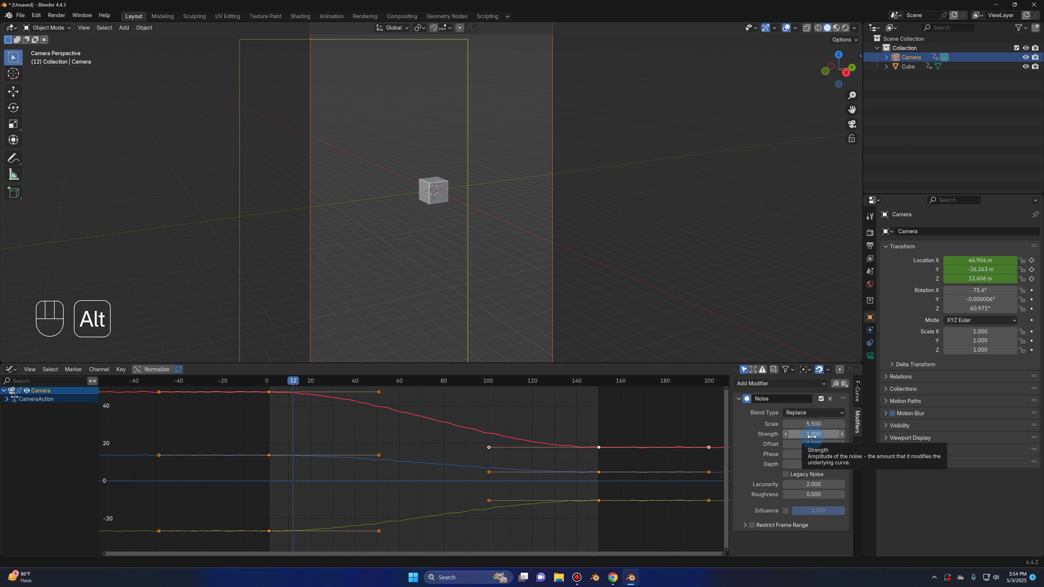
- Set the Noise strength to 0.5 on all the selected location curves and play back the camera move
{"action": "left_click", "coordinate": [812, 435], "text": "alt"}
{"action": "type", "text": ".5"}
{"action": "key", "text": "Return"}
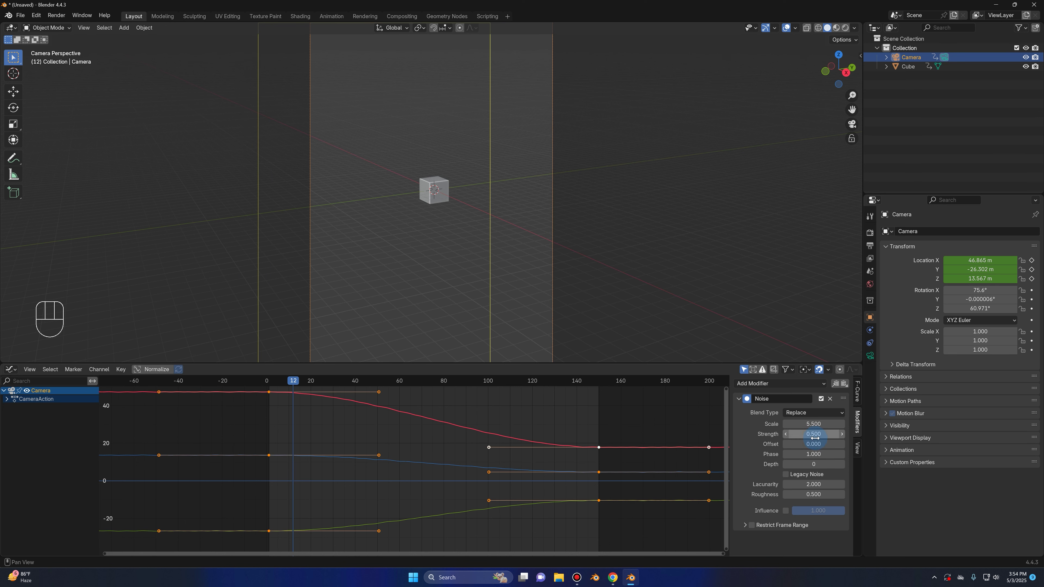
{"action": "key", "text": "space"}
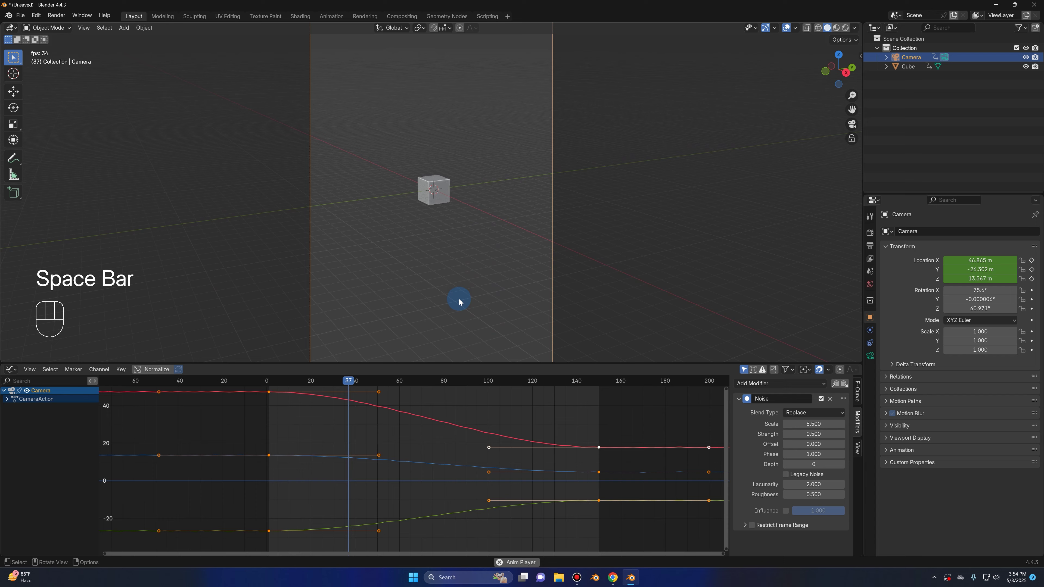
{"action": "key", "text": "space"}
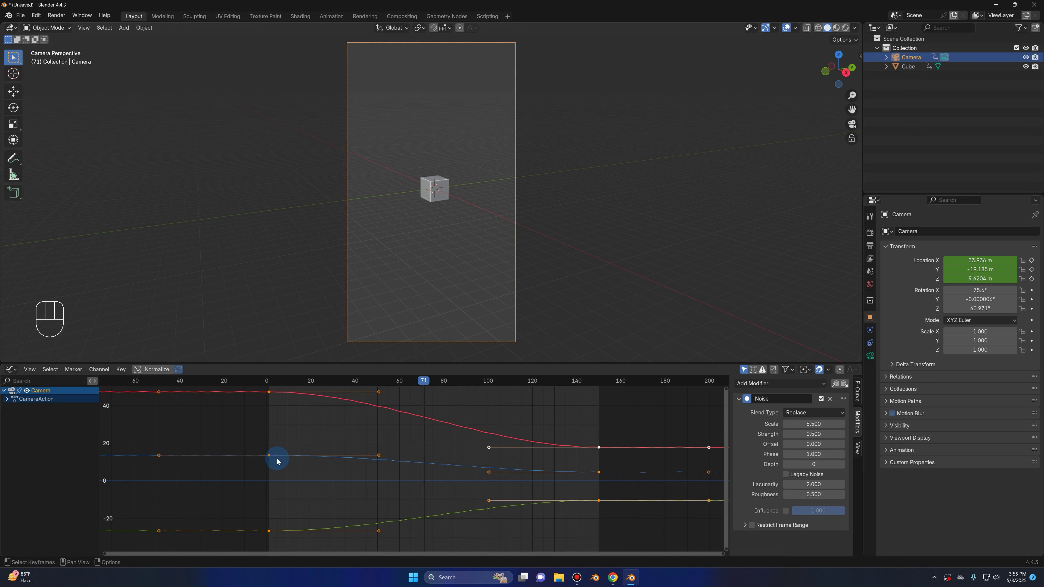
- Expand the camera action's channels and set the Noise phase of the Y Location curve to 25
{"action": "left_click", "coordinate": [6, 401]}
{"action": "left_click", "coordinate": [10, 406]}
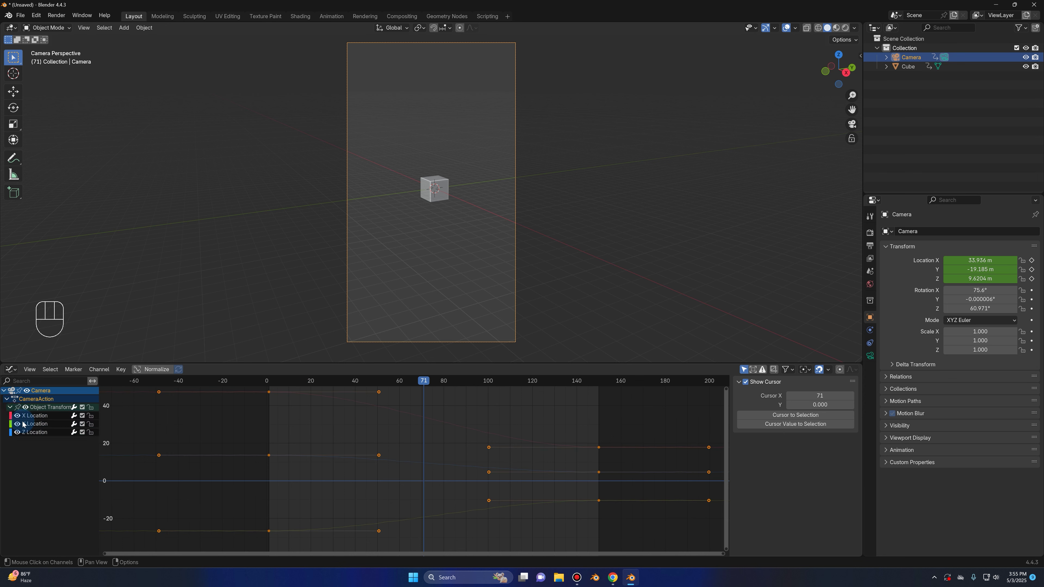
{"action": "left_click", "coordinate": [31, 426]}
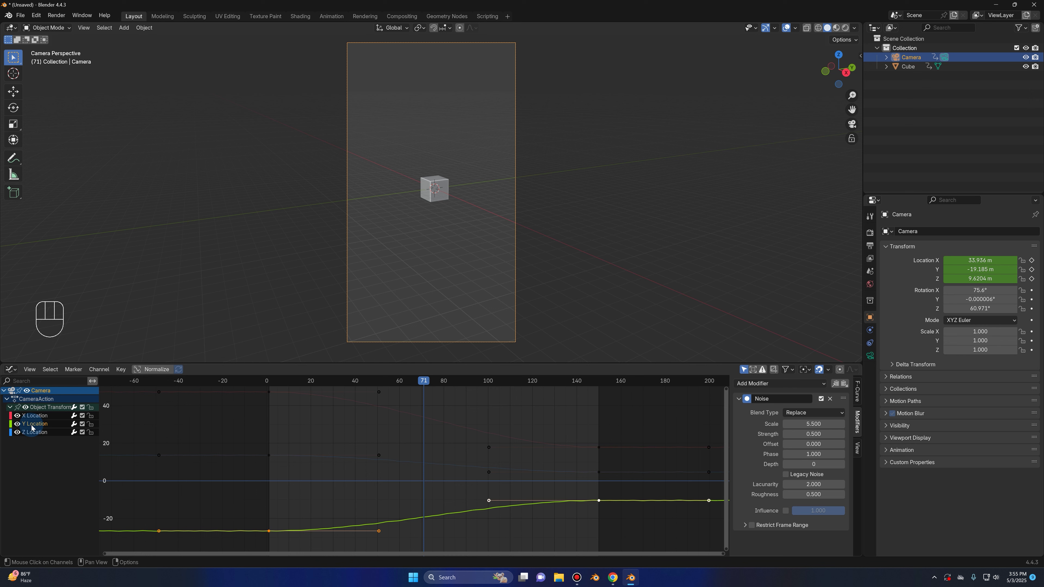
{"action": "left_click", "coordinate": [362, 536]}
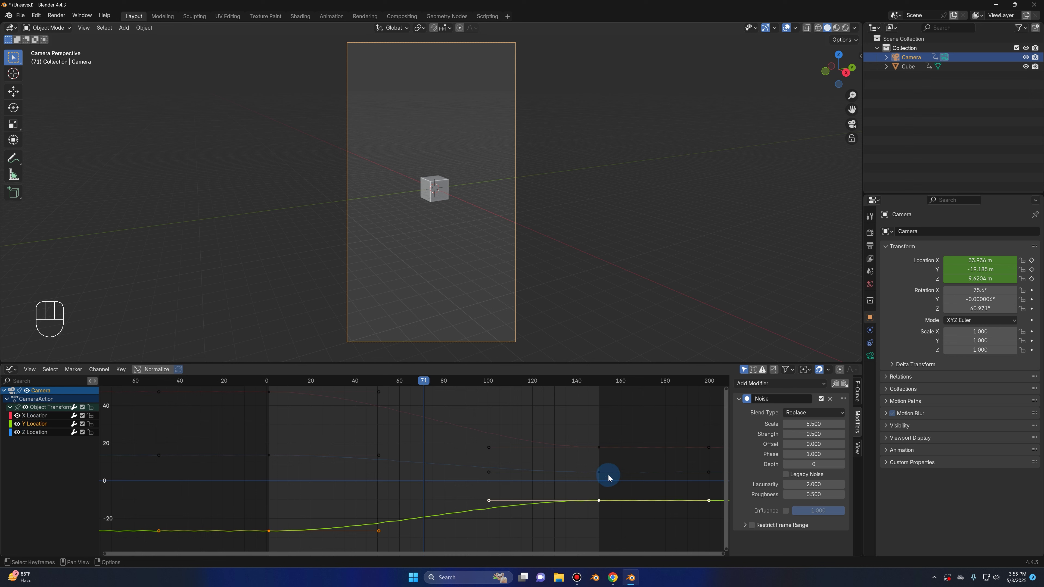
{"action": "left_click_drag", "start_coordinate": [810, 454], "coordinate": [920, 454]}
{"action": "left_click", "coordinate": [808, 455]}
{"action": "type", "text": "25"}
{"action": "key", "text": "Return"}
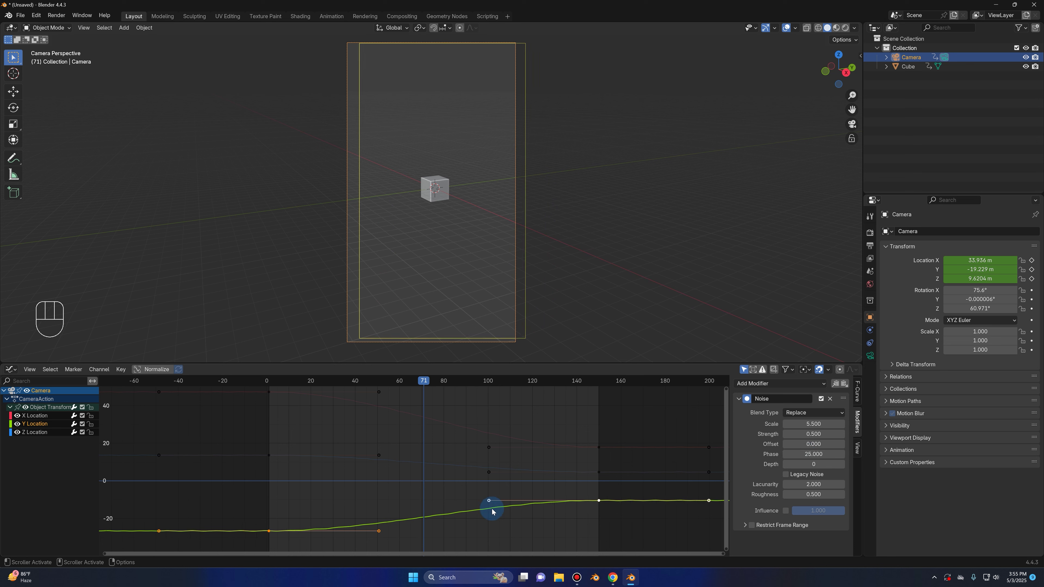
- Readjust the Y Location curve's Noise phase while viewing the curve up close
{"action": "middle_click_drag", "start_coordinate": [510, 461], "coordinate": [544, 478]}
{"action": "scroll", "coordinate": [529, 455], "scroll_direction": "up", "scroll_amount": 9}
{"action": "left_click_drag", "start_coordinate": [813, 454], "coordinate": [670, 454]}
{"action": "left_click", "coordinate": [812, 454]}
{"action": "key", "text": "Return"}
{"action": "scroll", "coordinate": [480, 454], "scroll_direction": "down", "scroll_amount": 6}
{"action": "middle_click_drag", "start_coordinate": [480, 454], "coordinate": [416, 508]}
{"action": "scroll", "coordinate": [377, 522], "scroll_direction": "down", "scroll_amount": 1}
- Set the Noise phase of the X Location curve to 15
{"action": "left_click", "coordinate": [44, 418]}
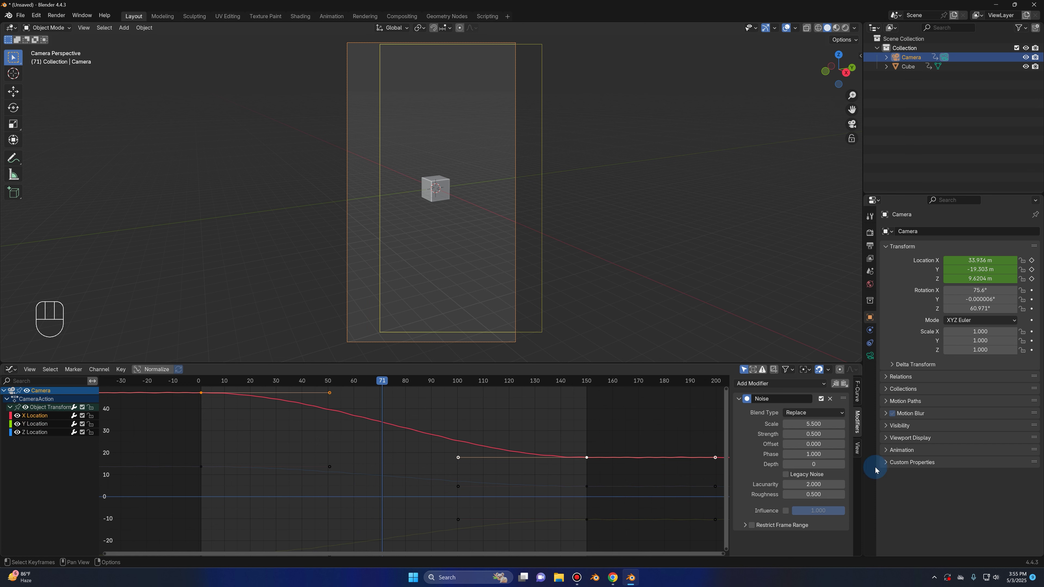
{"action": "left_click", "coordinate": [829, 452]}
{"action": "key", "text": "Return"}
- Deselect the curves and play back the camera move from near the start to examine the offset shake
{"action": "left_click", "coordinate": [464, 416]}
{"action": "scroll", "coordinate": [452, 413], "scroll_direction": "down", "scroll_amount": 2}
{"action": "left_click_drag", "start_coordinate": [386, 384], "coordinate": [239, 409]}
{"action": "key", "text": "space"}
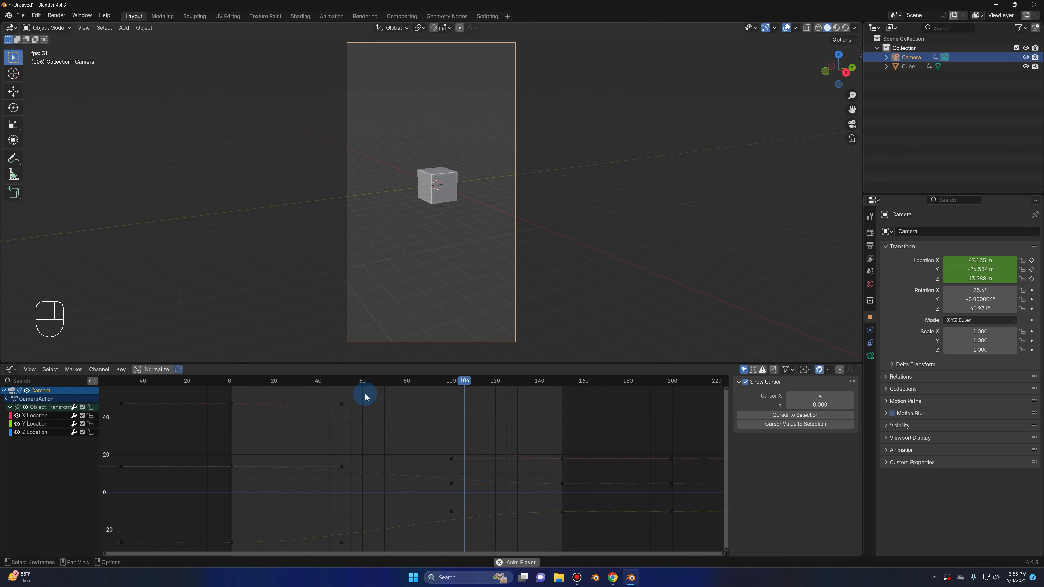
{"action": "key", "text": "space"}
{"action": "left_click_drag", "start_coordinate": [494, 382], "coordinate": [430, 383]}
- Set the Noise scale to 20 on all the camera's location curves and play back the camera move
{"action": "key", "text": "a"}
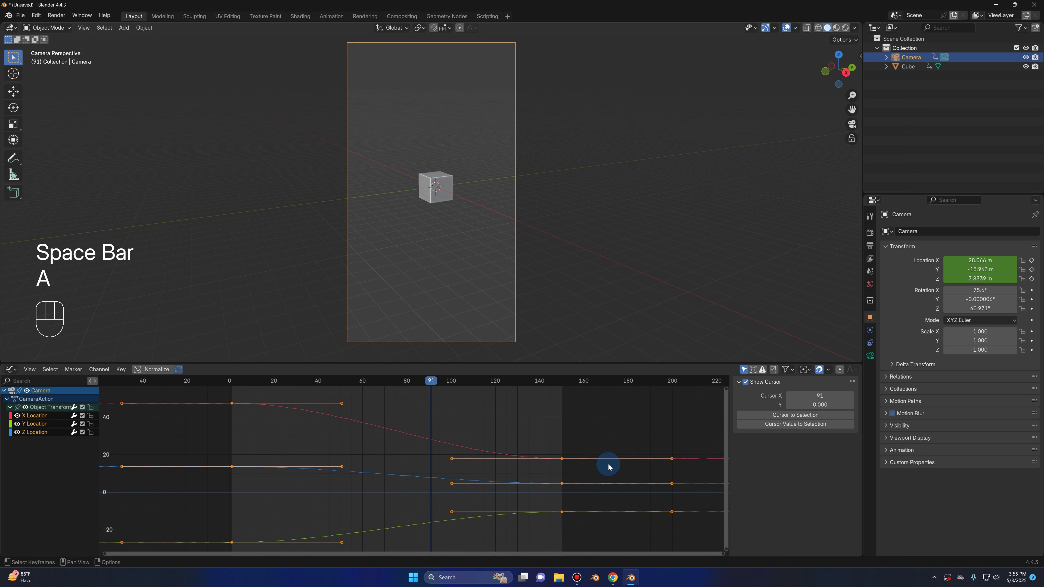
{"action": "left_click", "coordinate": [562, 459], "text": "shift"}
{"action": "left_click", "coordinate": [562, 460], "text": "shift"}
{"action": "left_click", "coordinate": [815, 426], "text": "alt"}
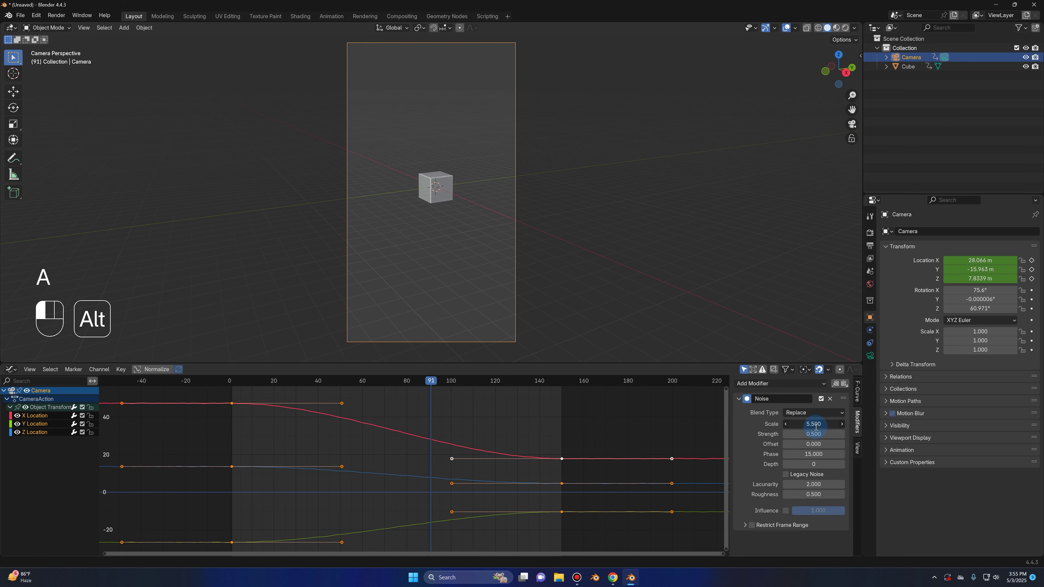
{"action": "type", "text": "20"}
{"action": "key", "text": "Return"}
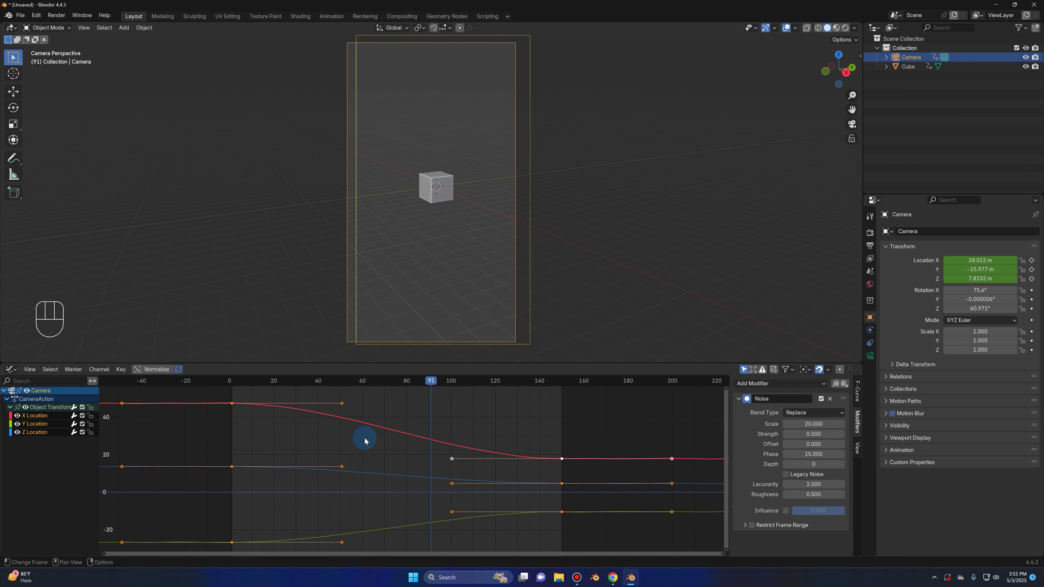
{"action": "left_click_drag", "start_coordinate": [385, 384], "coordinate": [236, 388]}
{"action": "key", "text": "space"}
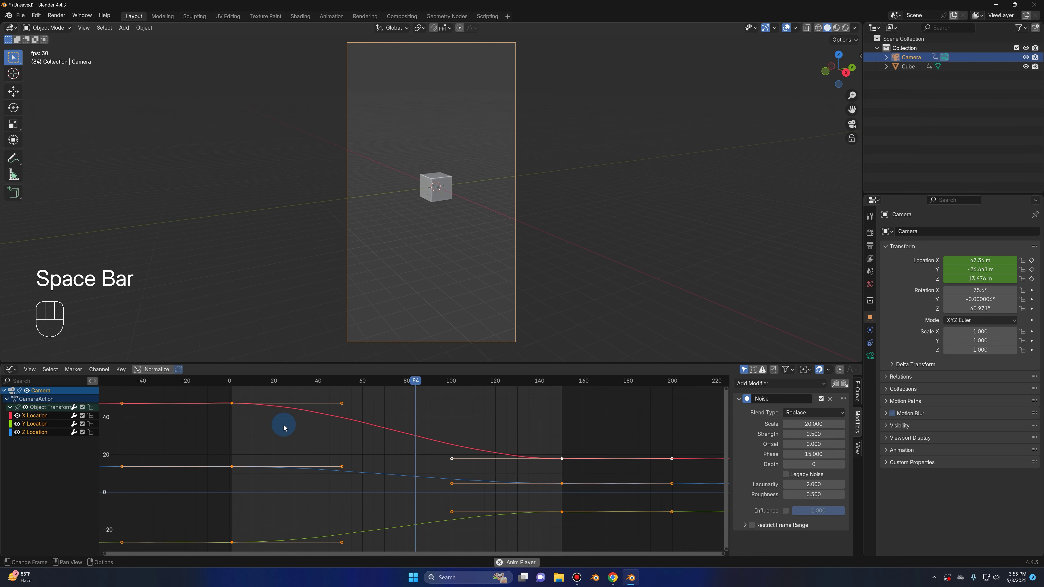
{"action": "key", "text": "space"}
- Set the interpolation of all the camera's location keyframes to Linear and play back the camera move
{"action": "scroll", "coordinate": [430, 452], "scroll_direction": "down", "scroll_amount": 3}
{"action": "key", "text": "a"}
{"action": "key", "text": "t"}
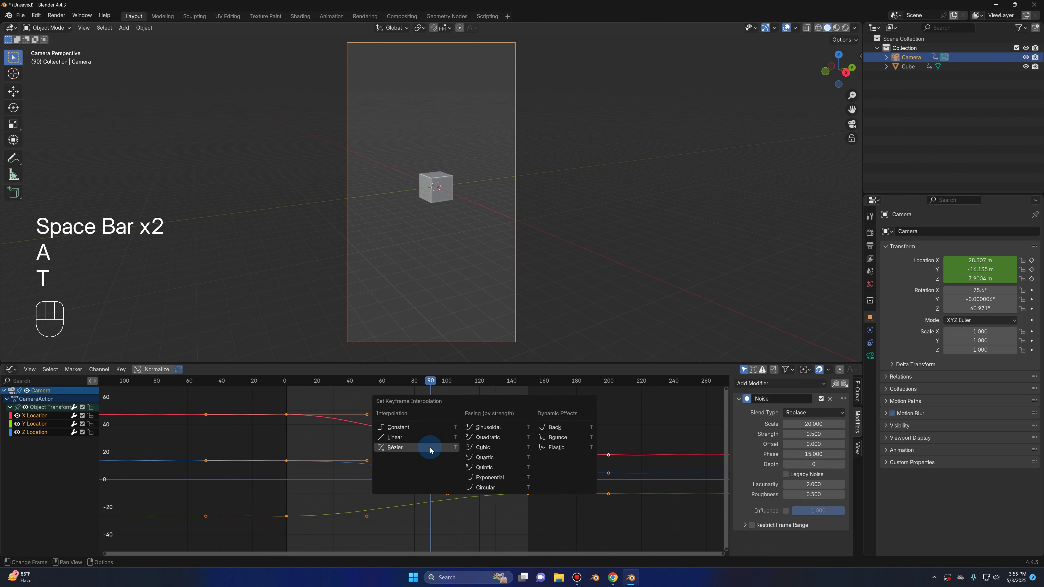
{"action": "left_click", "coordinate": [415, 436]}
{"action": "left_click_drag", "start_coordinate": [429, 390], "coordinate": [317, 391]}
{"action": "key", "text": "space"}
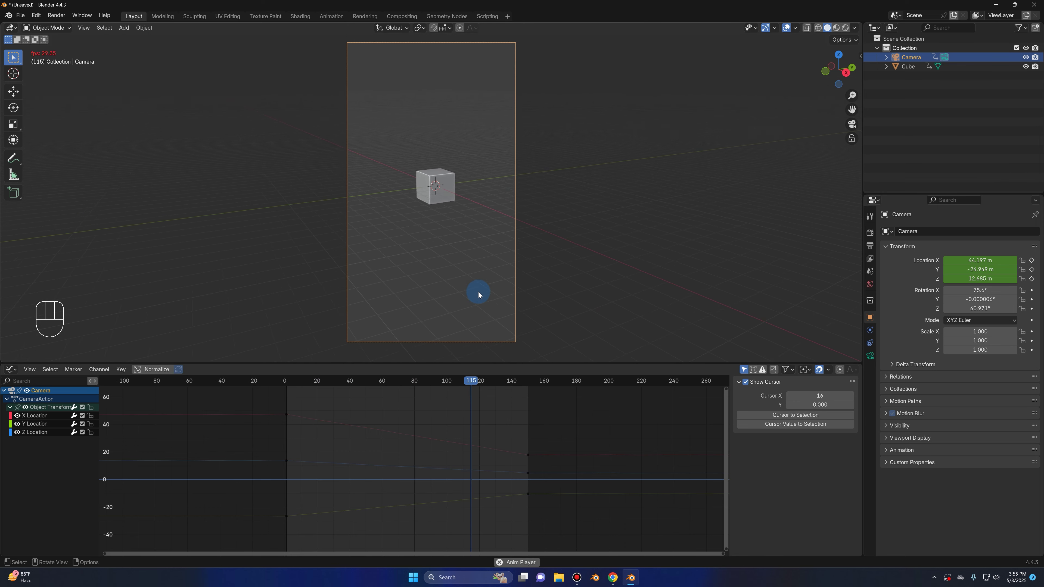
{"action": "key", "text": "space"}
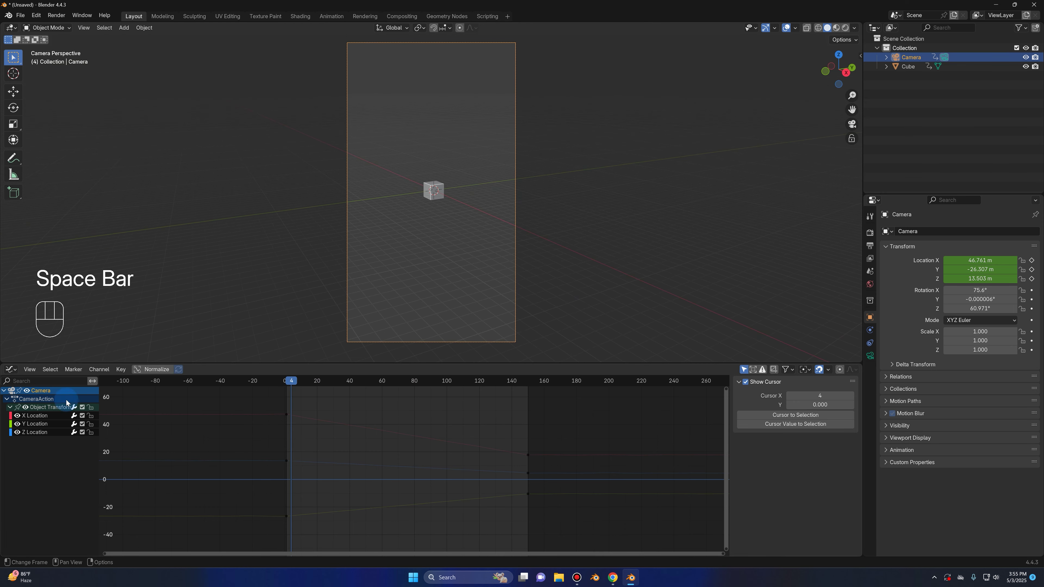
- Switch the Graph Editor area to the Timeline
{"action": "left_click", "coordinate": [9, 370]}
{"action": "left_click", "coordinate": [135, 402]}
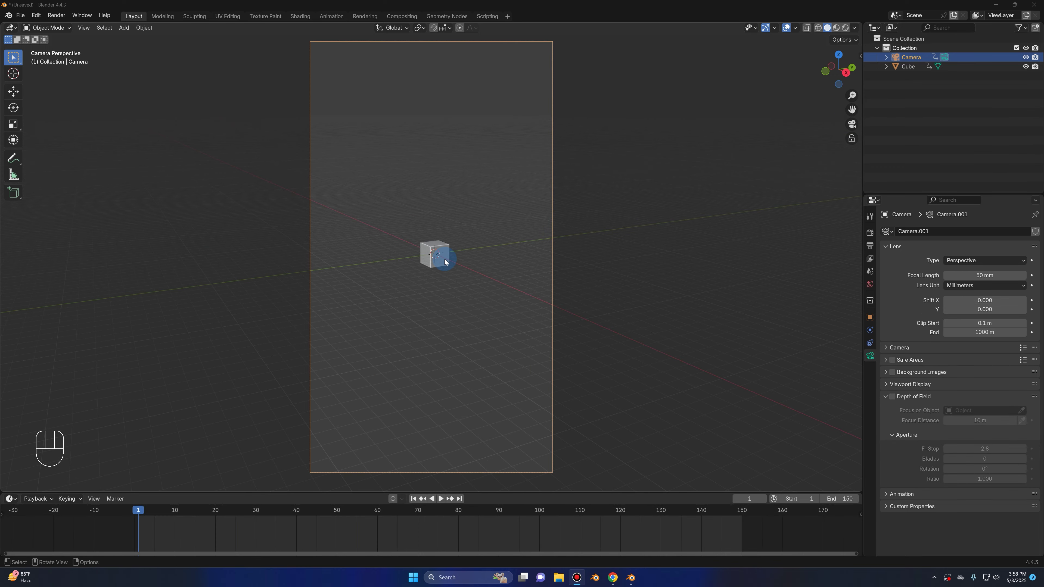
- Leave the camera view and select the cube, viewing it up close
{"action": "mouse_move", "coordinate": [445, 262]}
{"action": "middle_mouse_down"}
{"action": "mouse_move", "coordinate": [467, 277]}
{"action": "mouse_move", "coordinate": [431, 285]}
{"action": "mouse_move", "coordinate": [453, 277]}
{"action": "middle_mouse_up"}
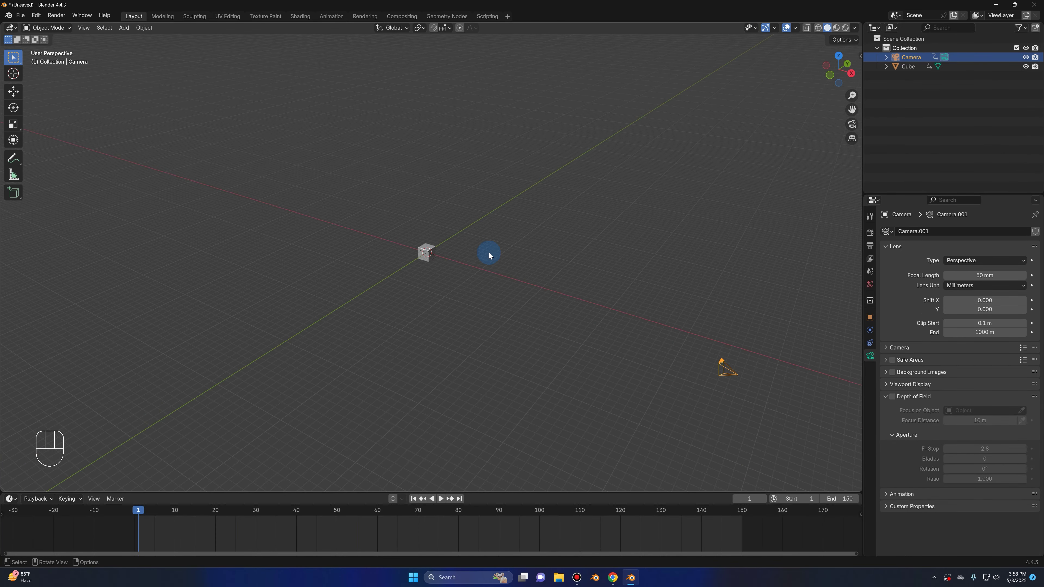
{"action": "left_click", "coordinate": [430, 257]}
{"action": "middle_click_drag", "start_coordinate": [442, 264], "coordinate": [584, 267]}
{"action": "scroll", "coordinate": [494, 230], "scroll_direction": "up", "scroll_amount": 1}
{"action": "middle_click_drag", "start_coordinate": [494, 230], "coordinate": [472, 233], "text": "shift"}
{"action": "scroll", "coordinate": [469, 234], "scroll_direction": "up", "scroll_amount": 4}
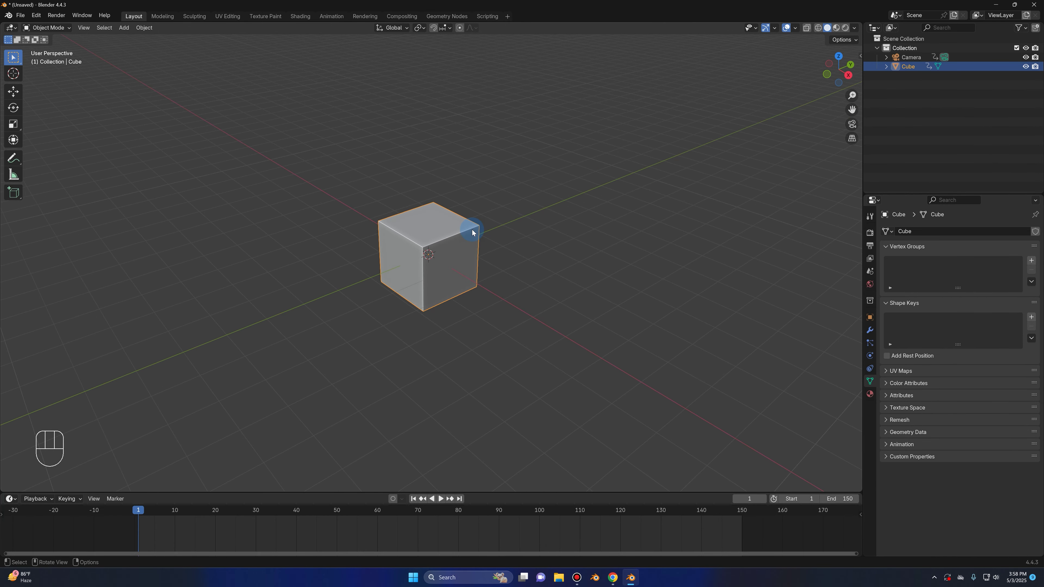